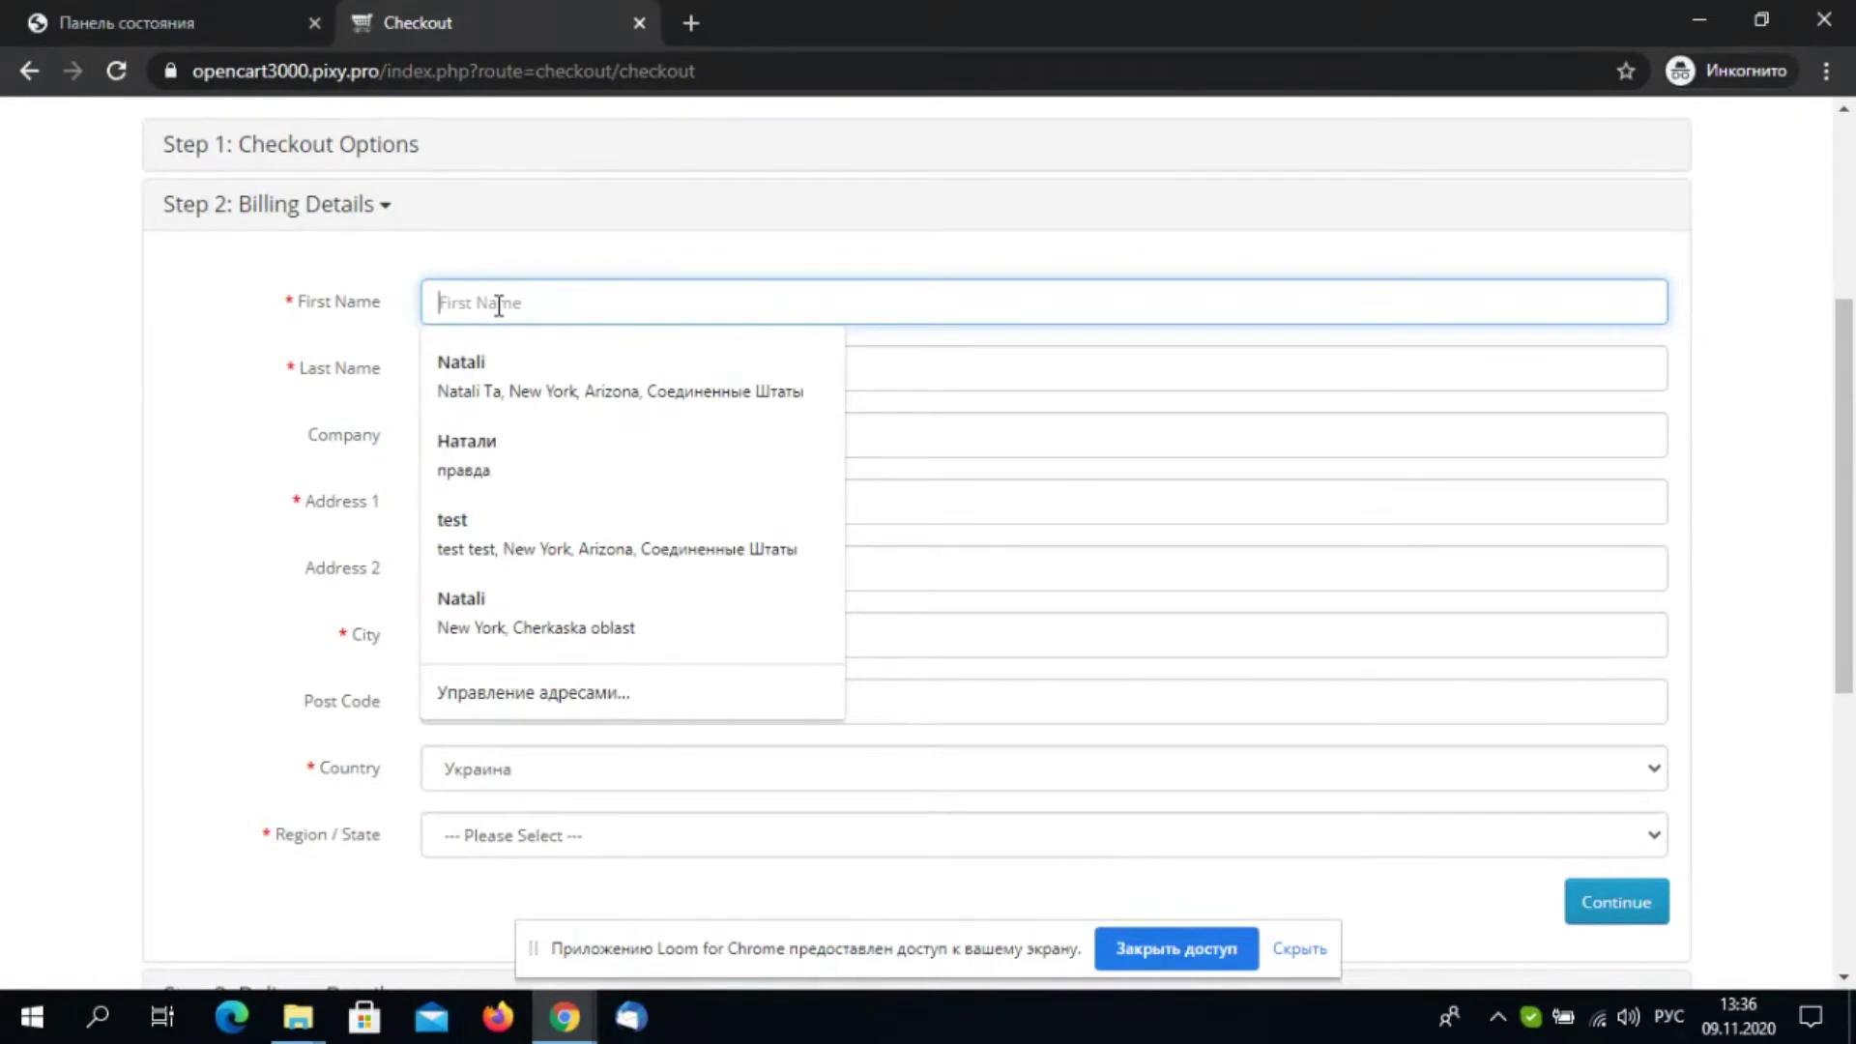
Enter the customer's first and last name in the billing details
type("Иван")
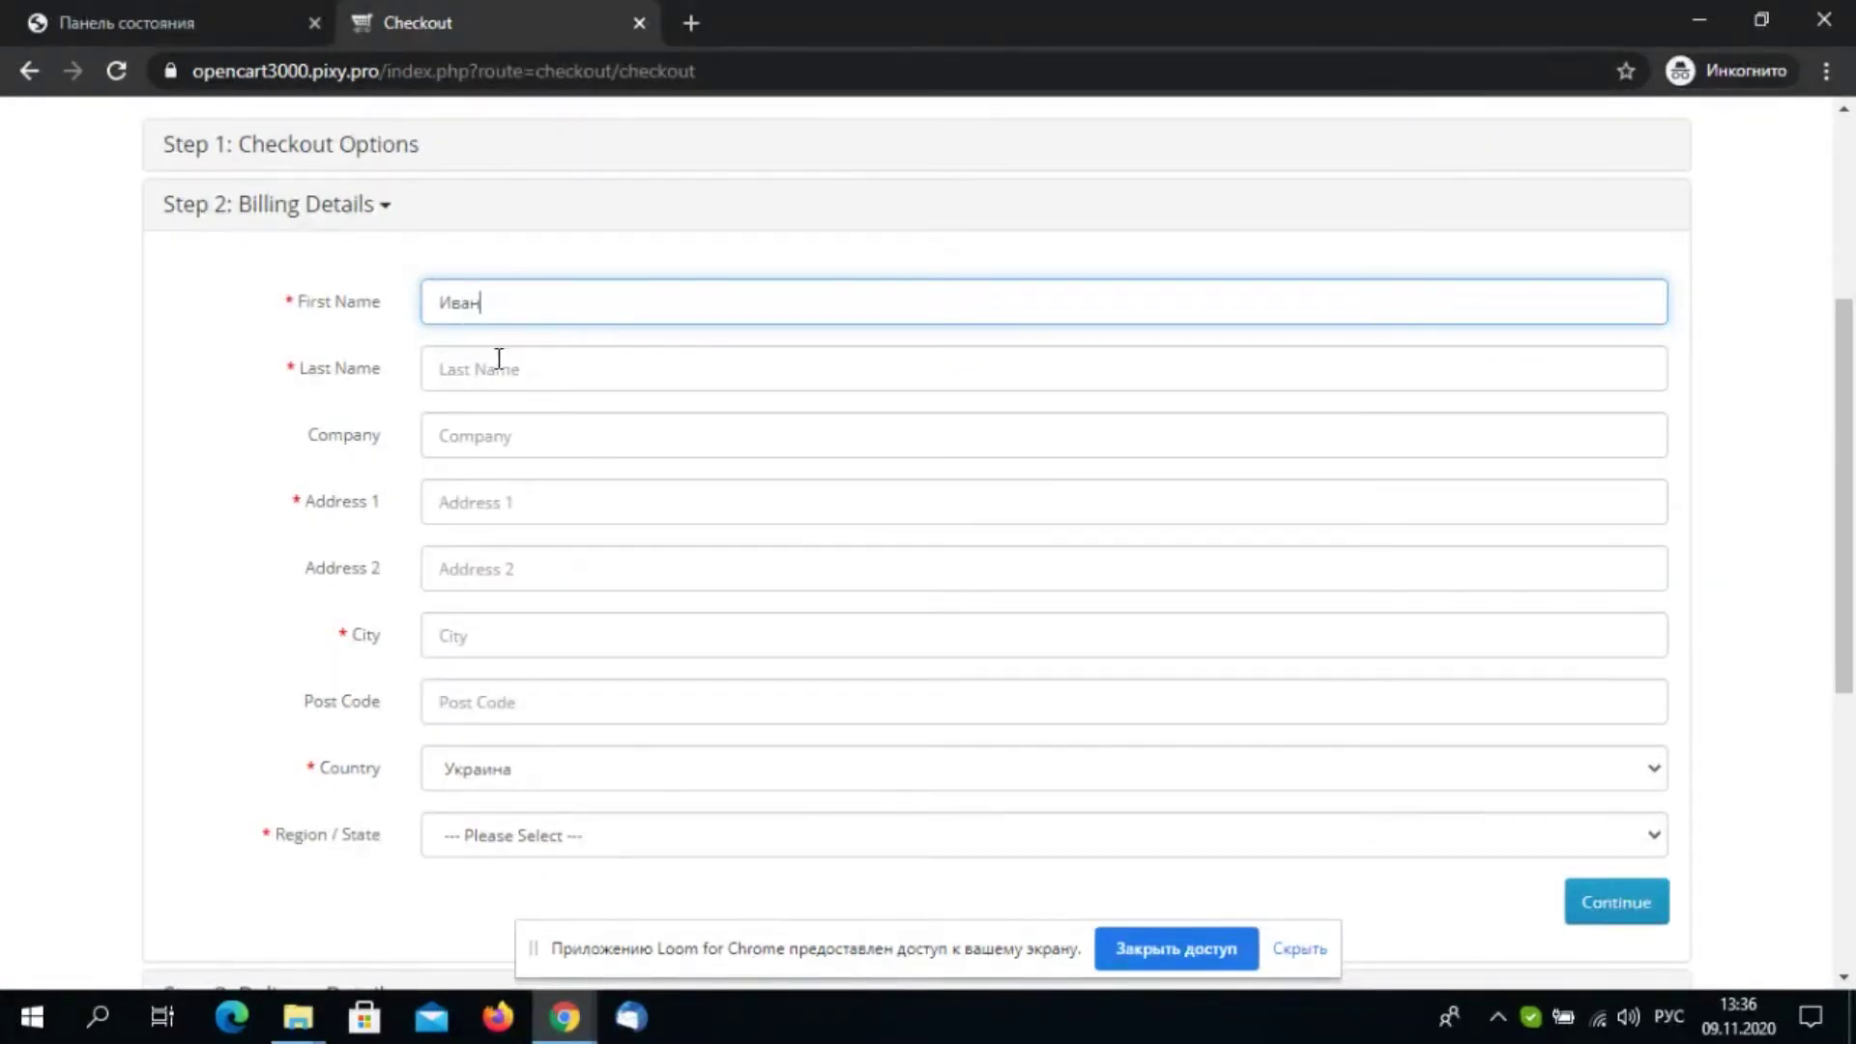
left_click(506, 371)
type("Ив")
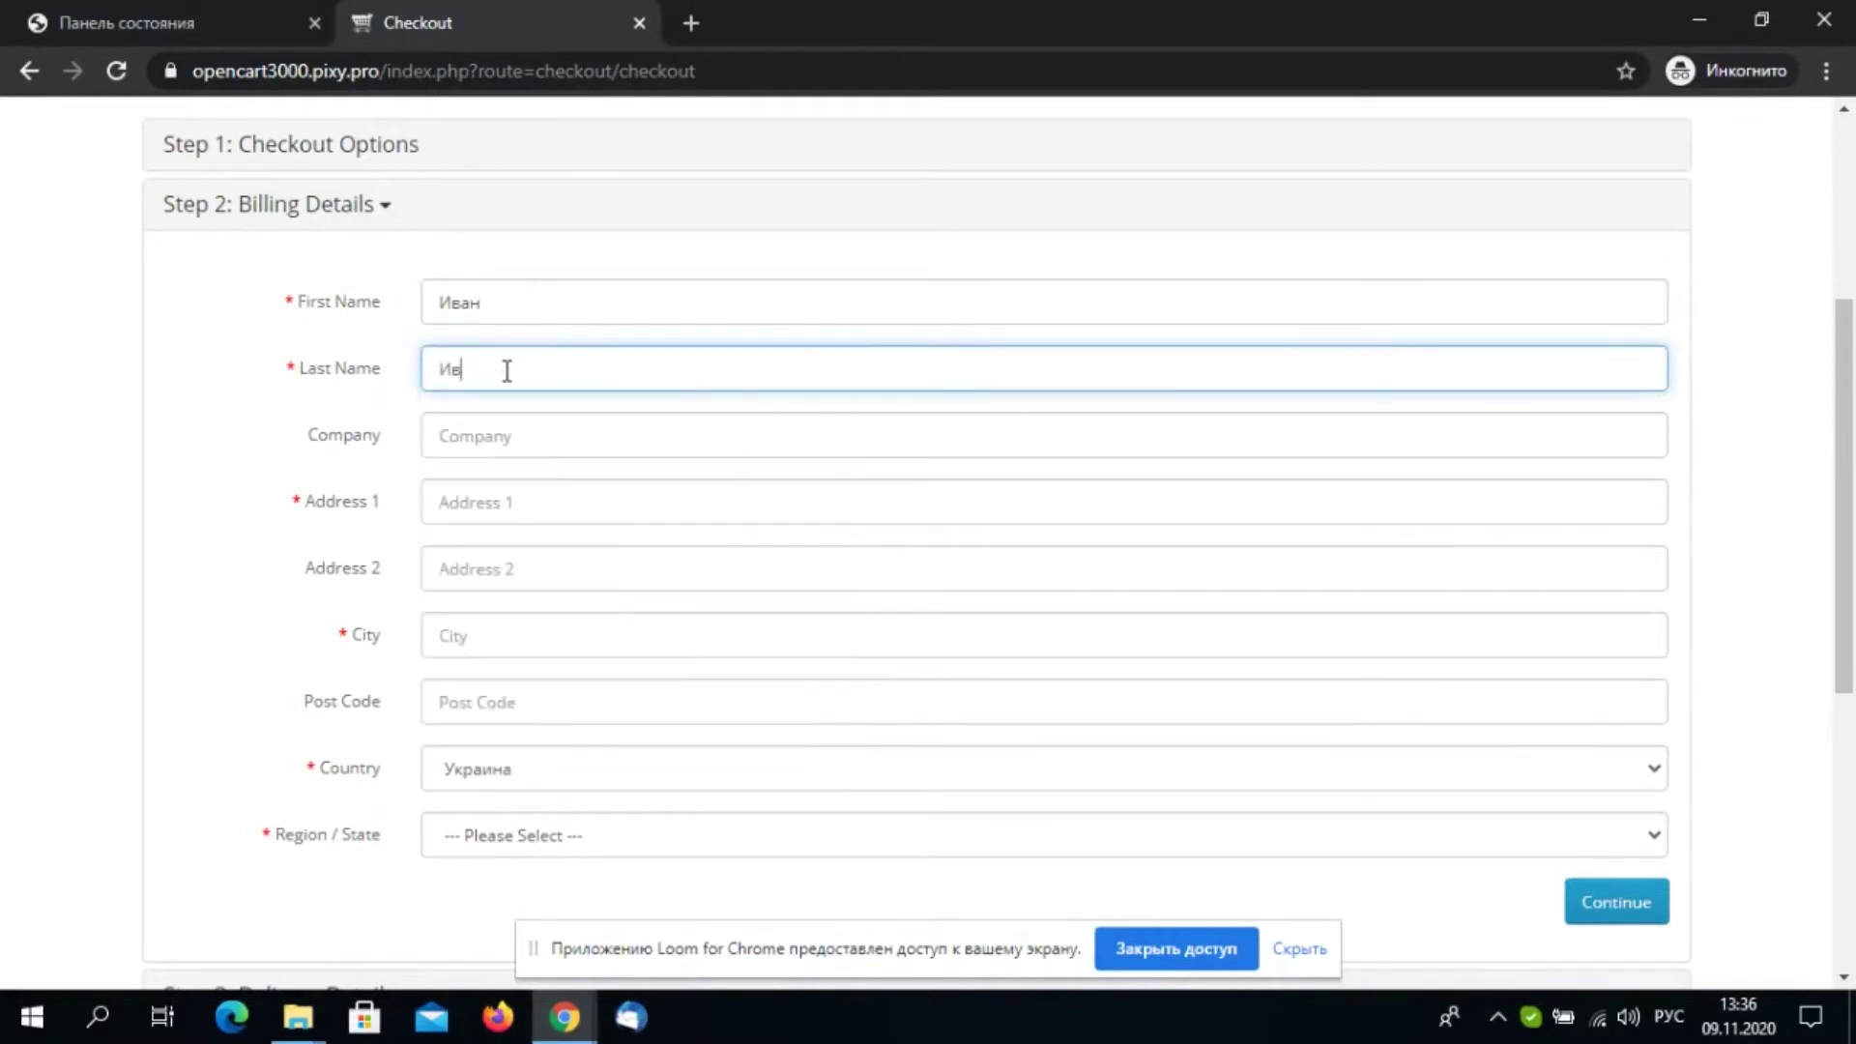
type("анович")
Fill in the billing address from a saved suggestion, choose District of Columbia as the region, and submit the billing details
left_click(561, 513)
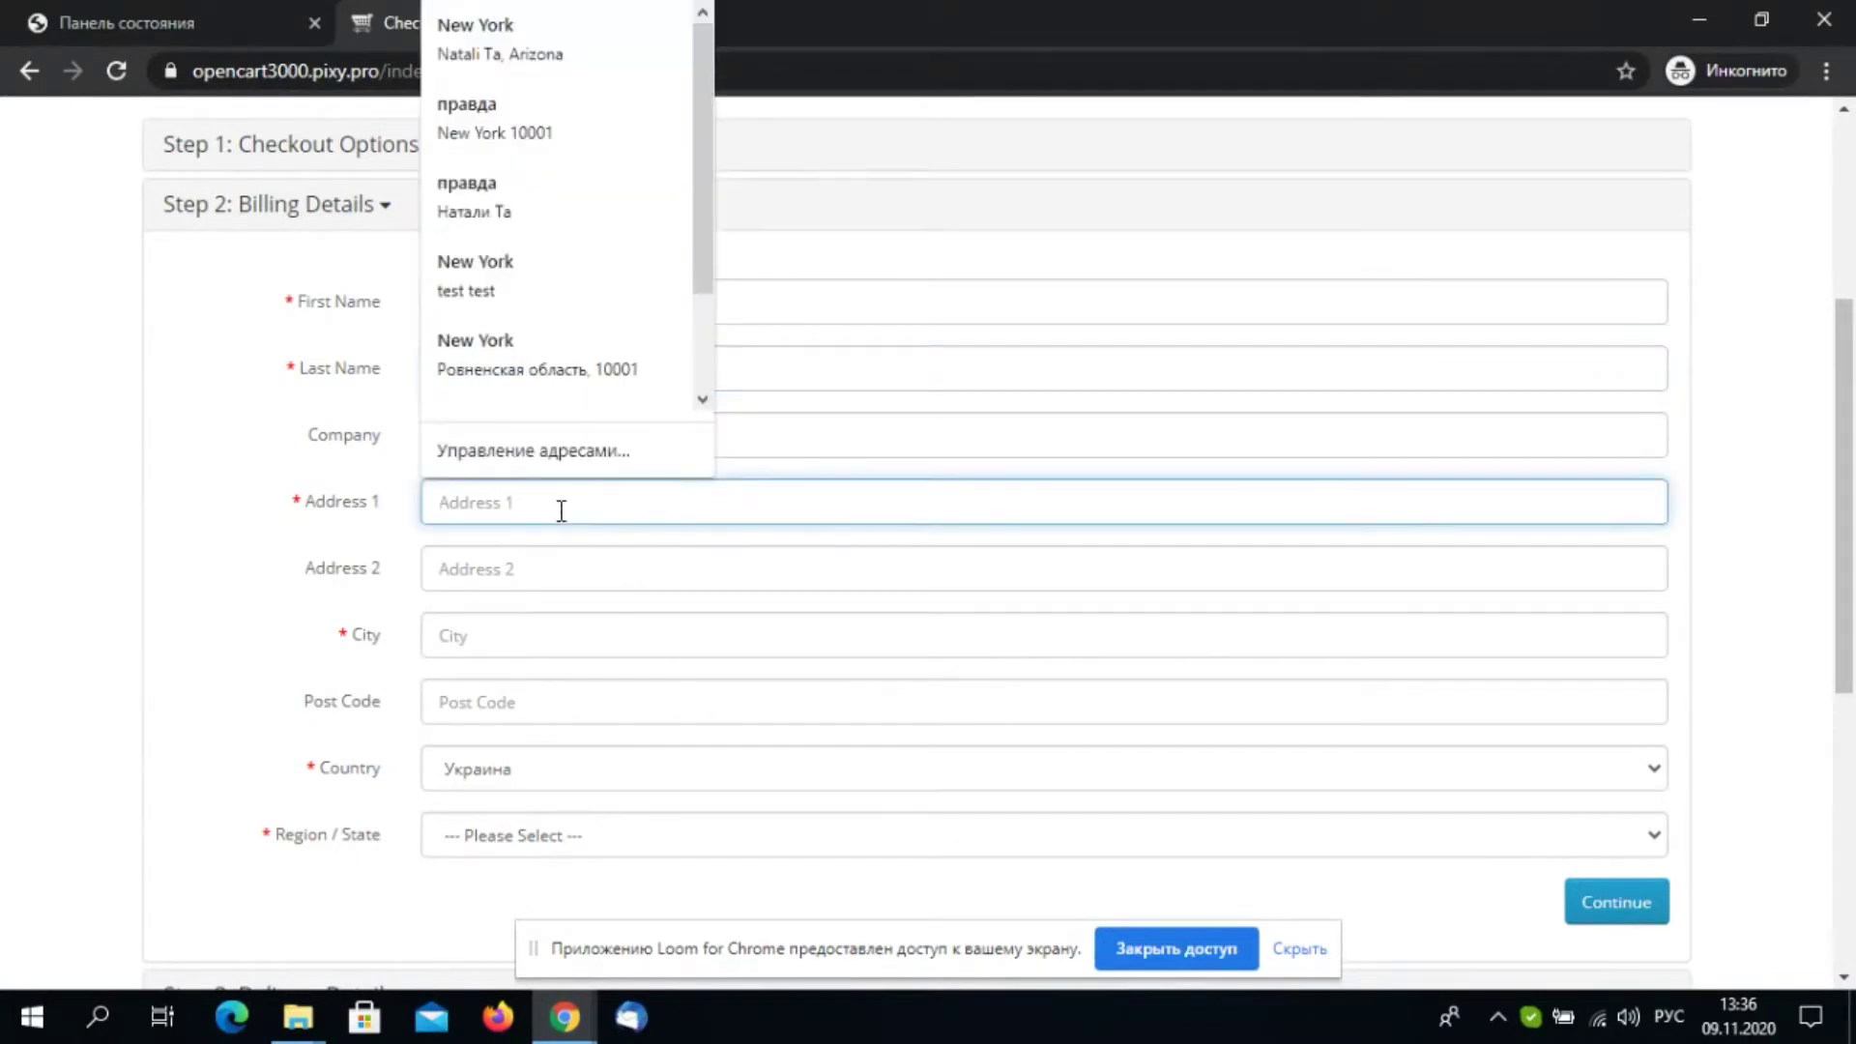
left_click(522, 128)
scroll(265, 585, "down", 1)
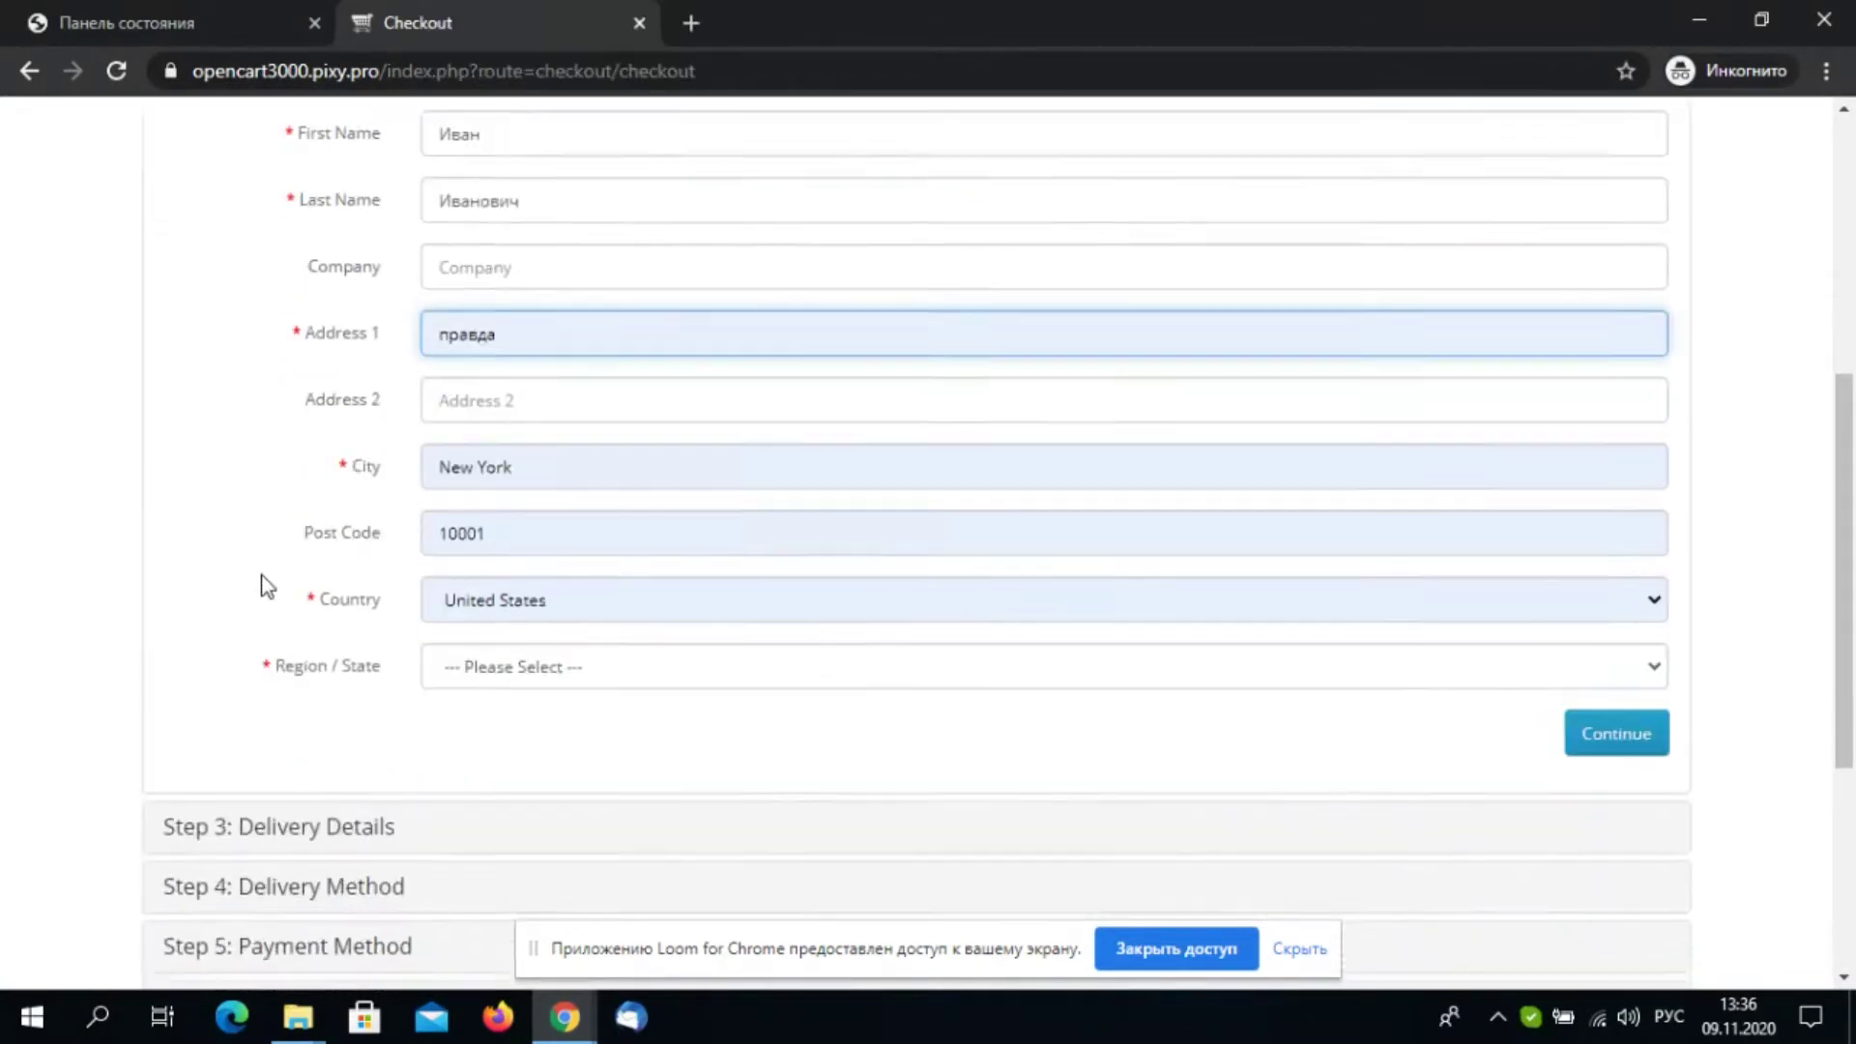
scroll(261, 585, "down", 2)
left_click(516, 565)
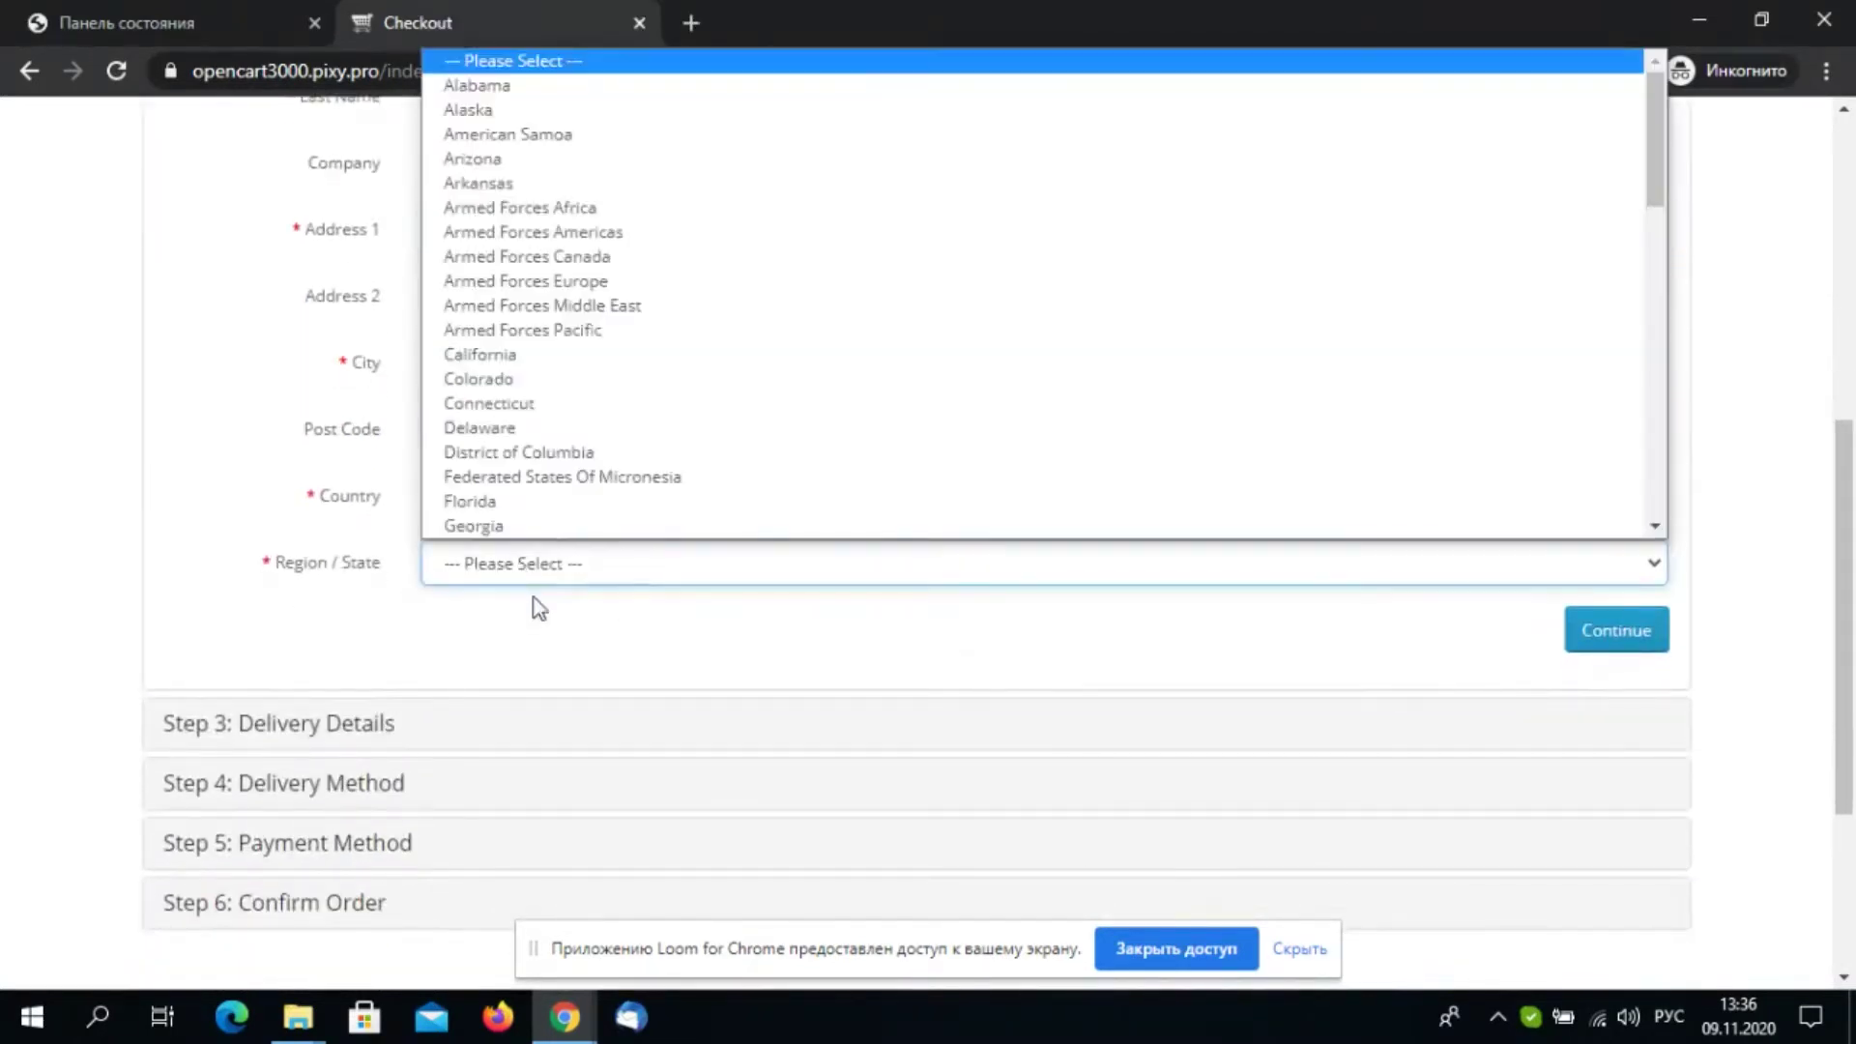
left_click(568, 455)
left_click(1573, 633)
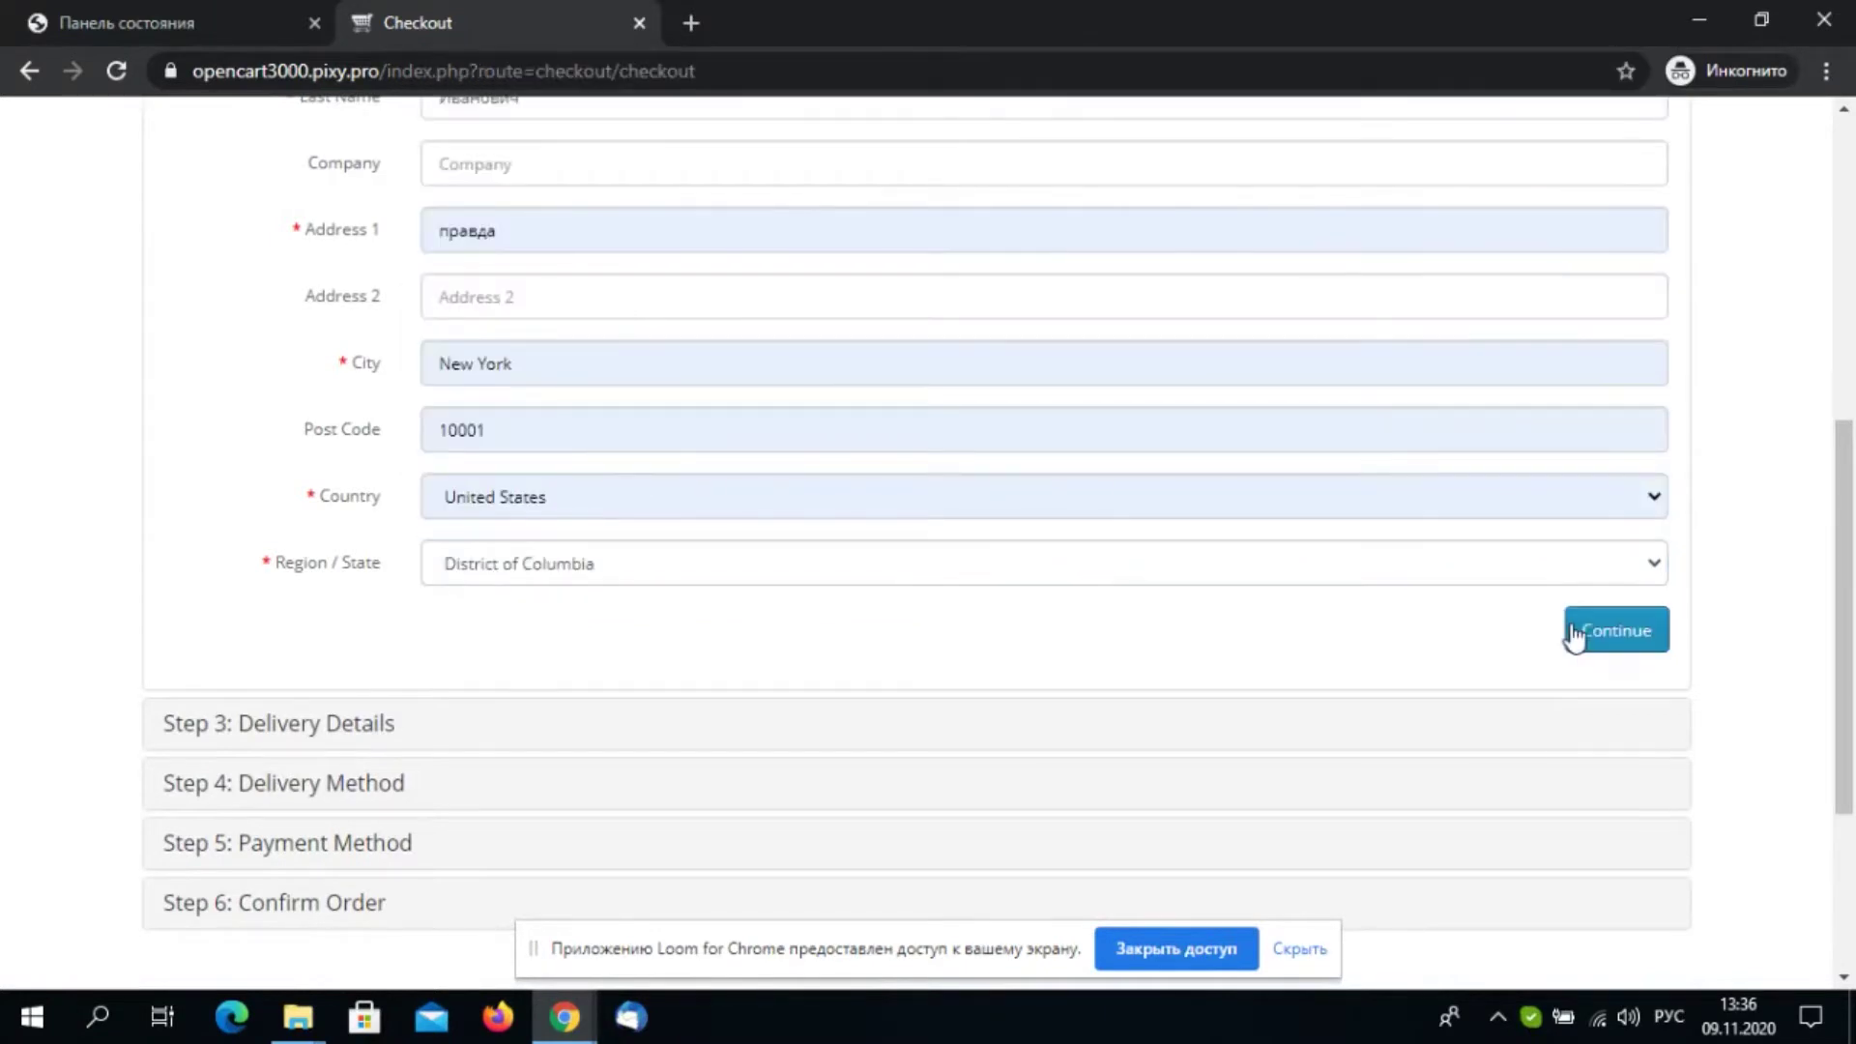
Accept the existing delivery address and continue with the Шип1 delivery method
scroll(1576, 635, "up", 3)
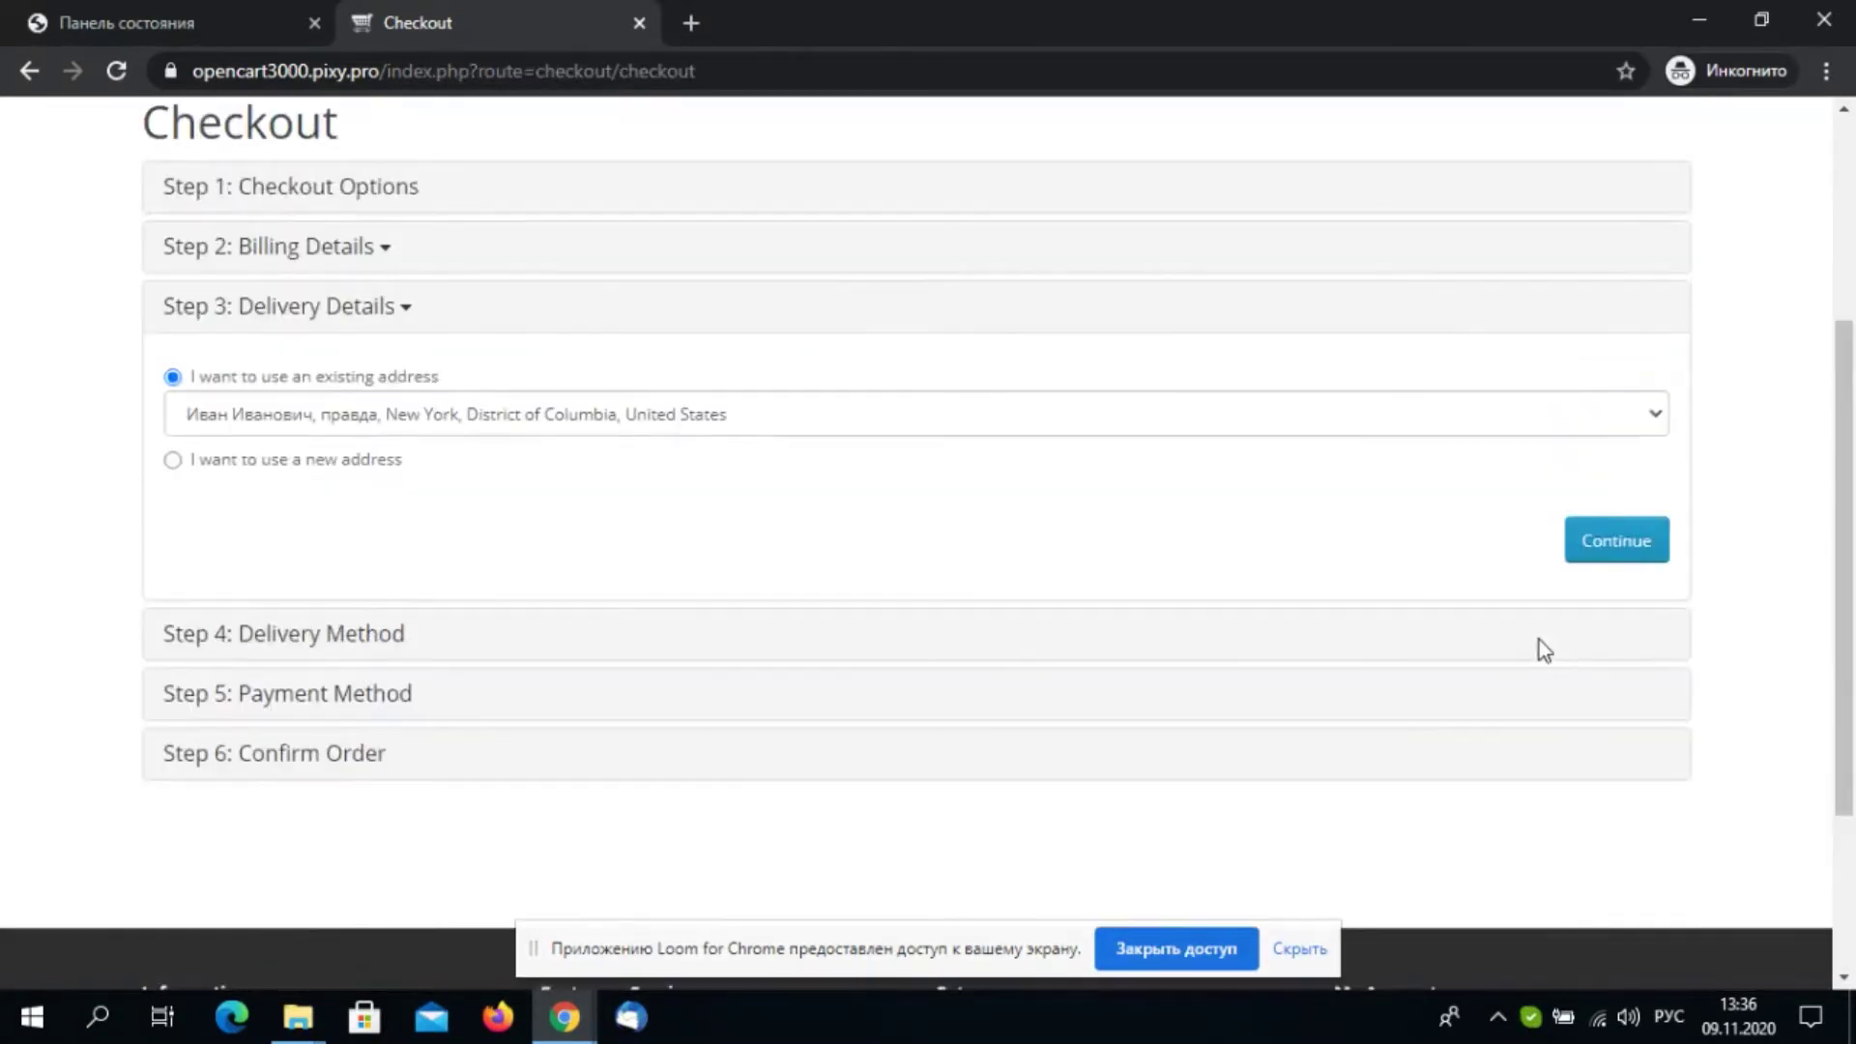
left_click(1623, 559)
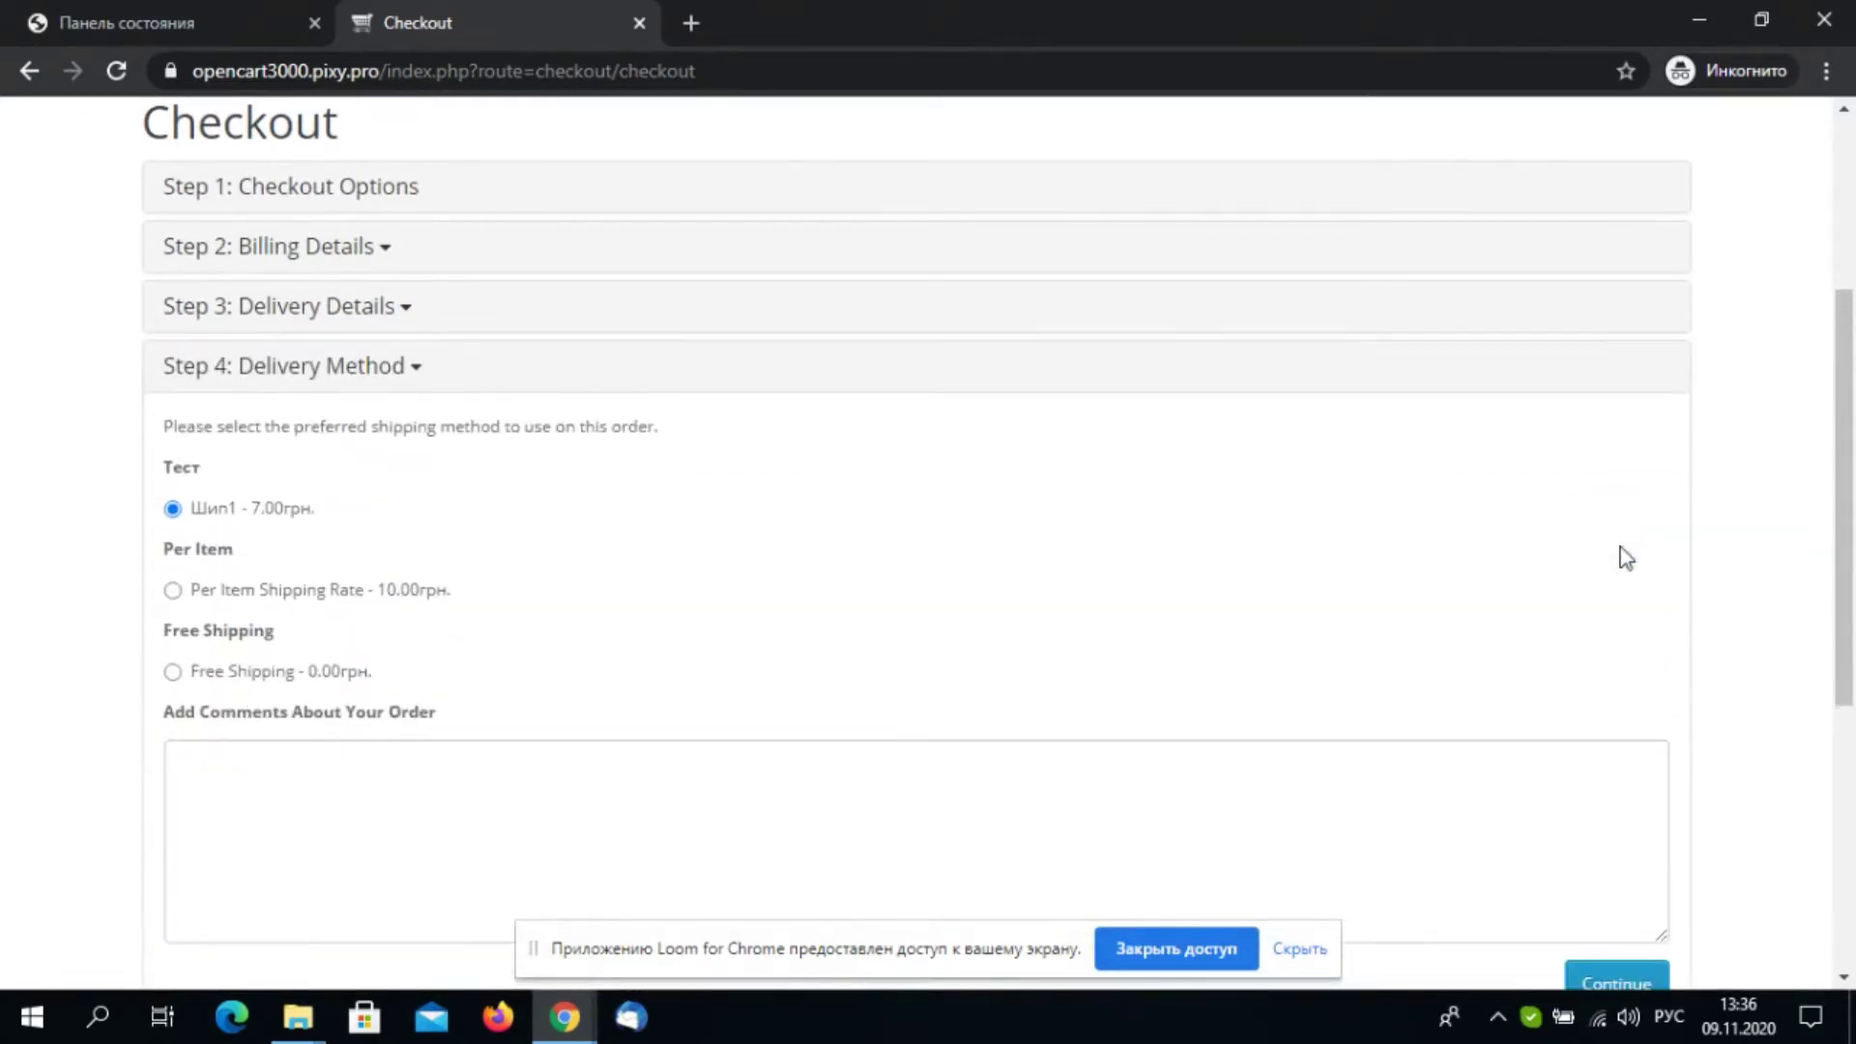
scroll(1562, 549, "down", 3)
left_click(1620, 711)
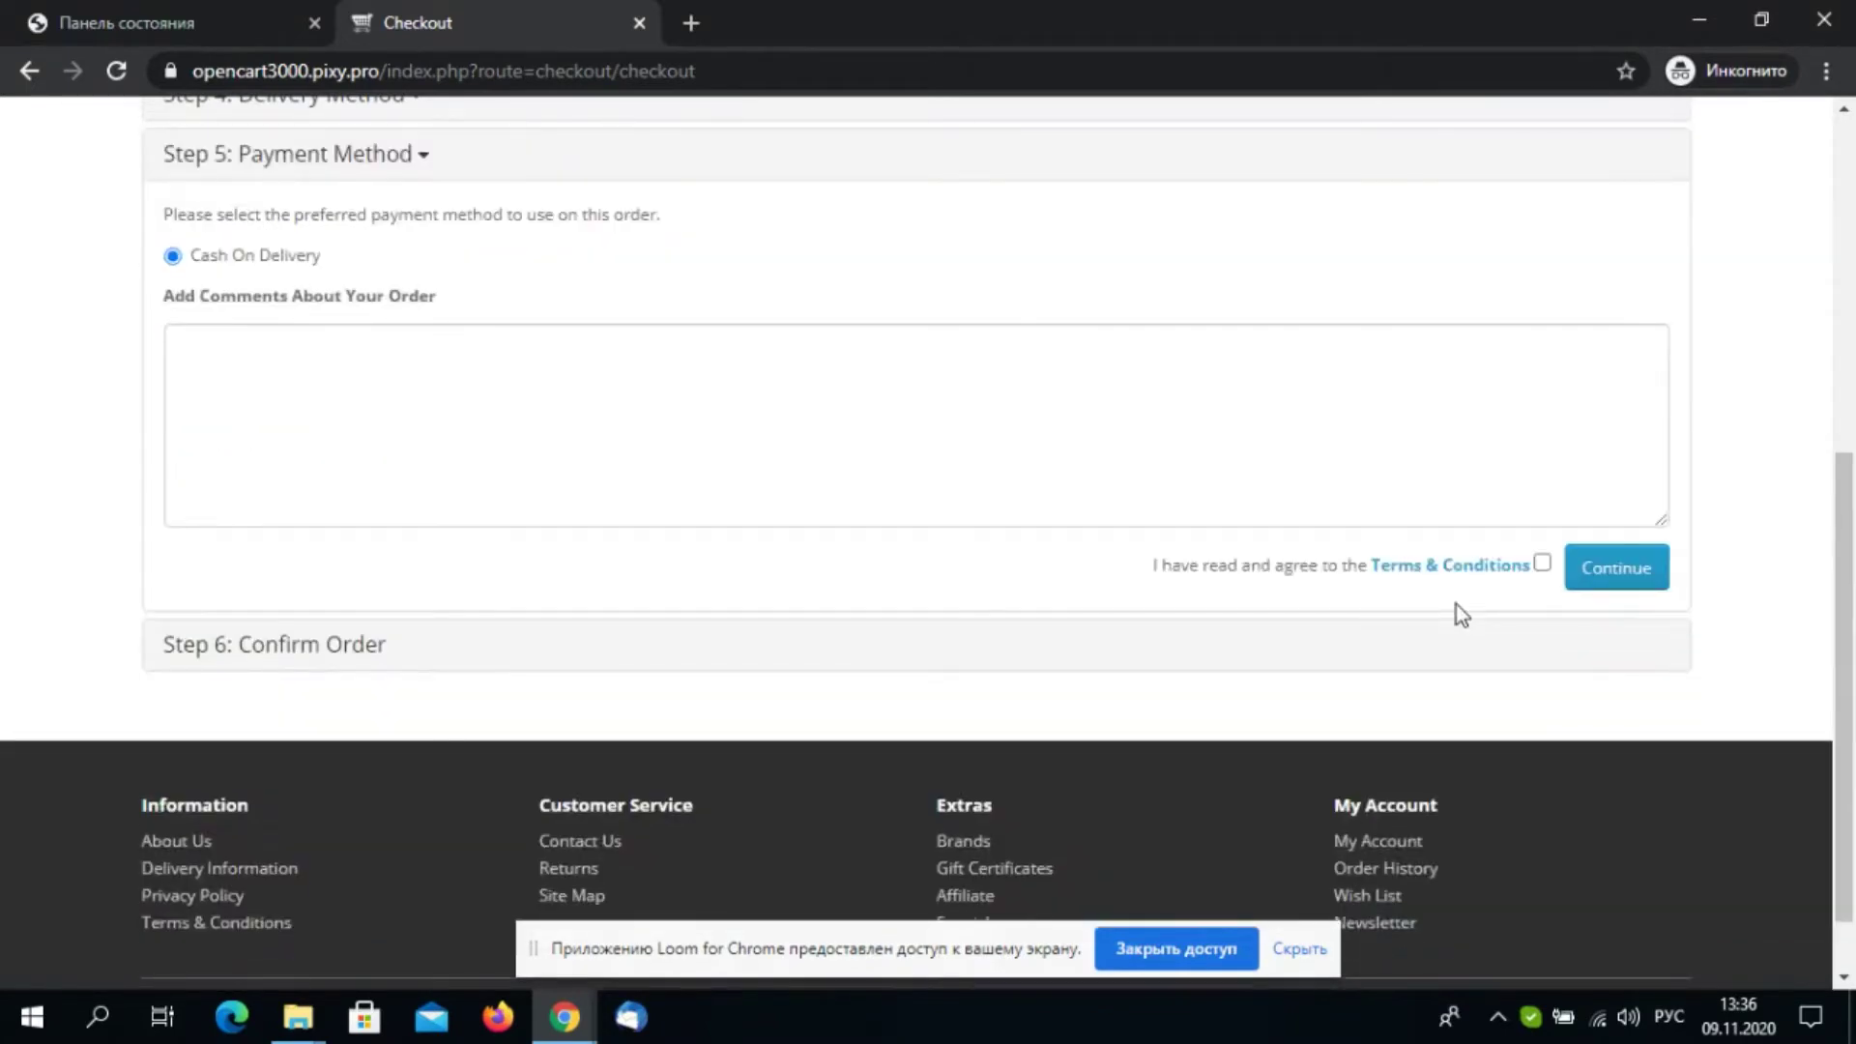
Agree to the Terms & Conditions with Cash On Delivery as payment, and confirm the order
left_click(1544, 565)
left_click(1599, 570)
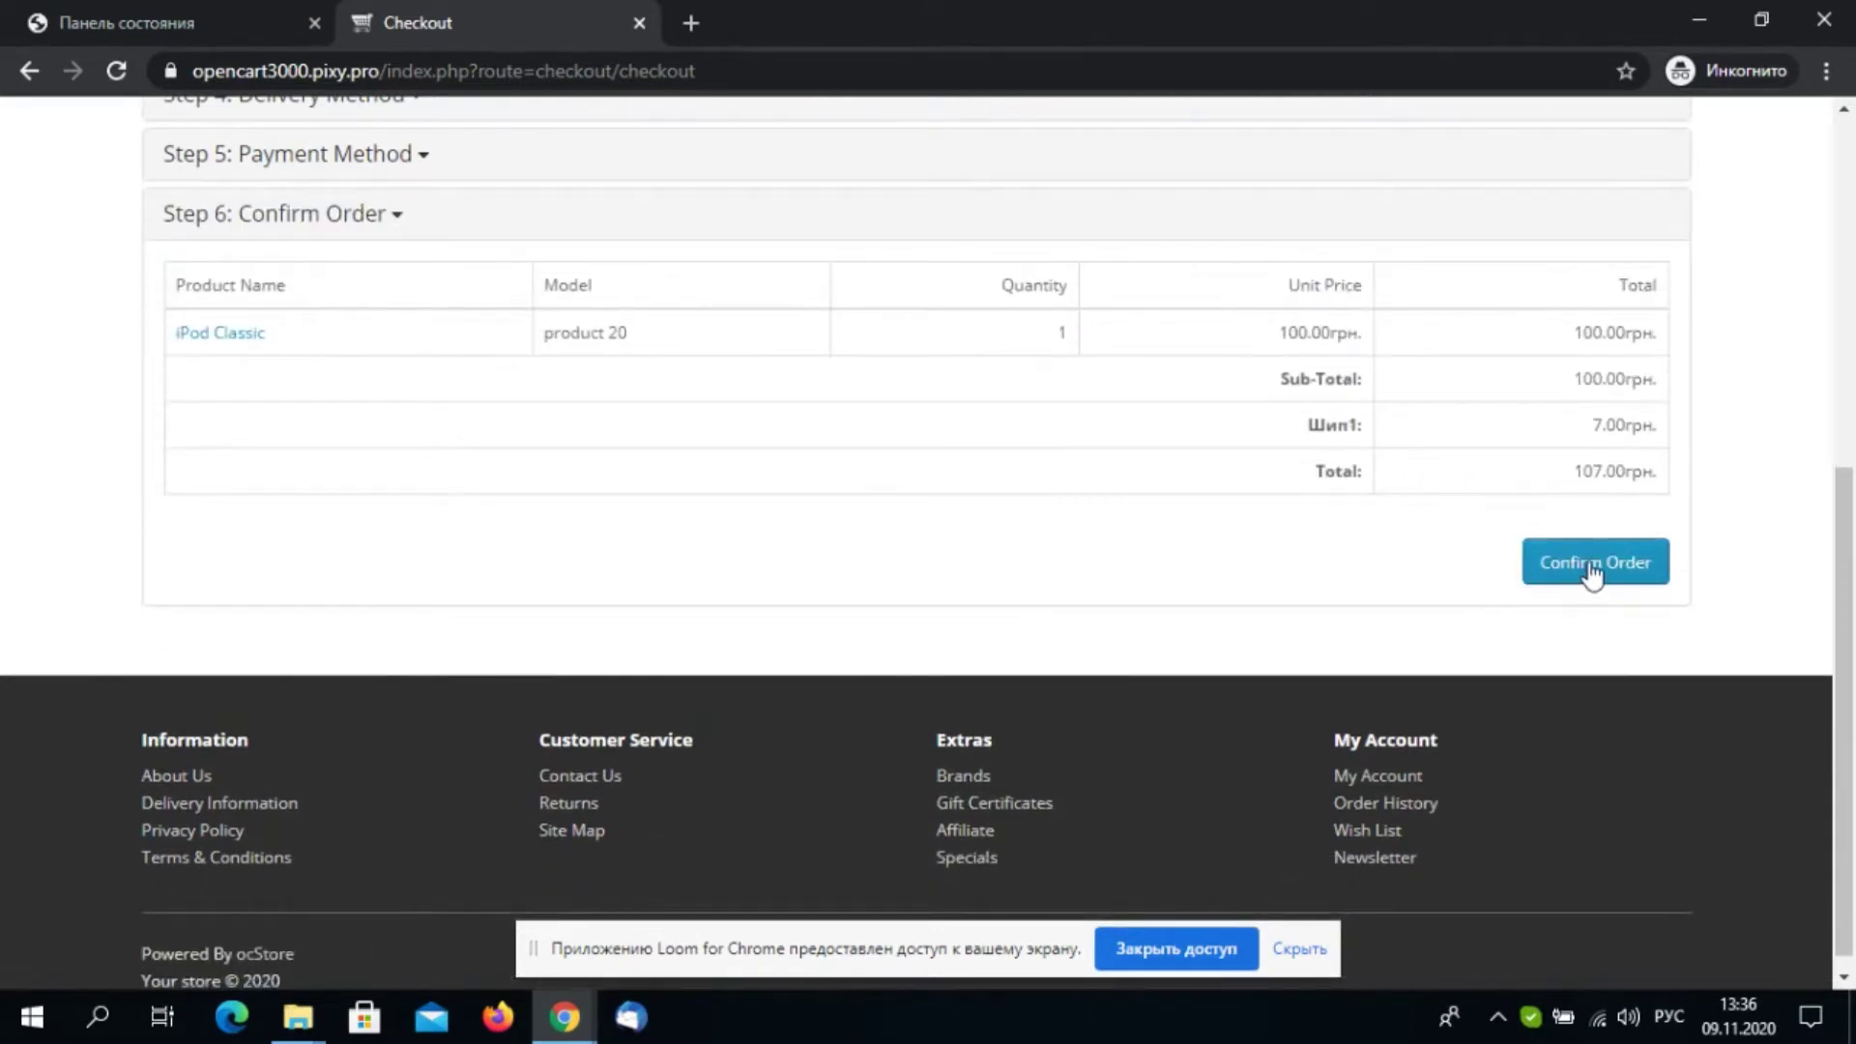
left_click(1597, 563)
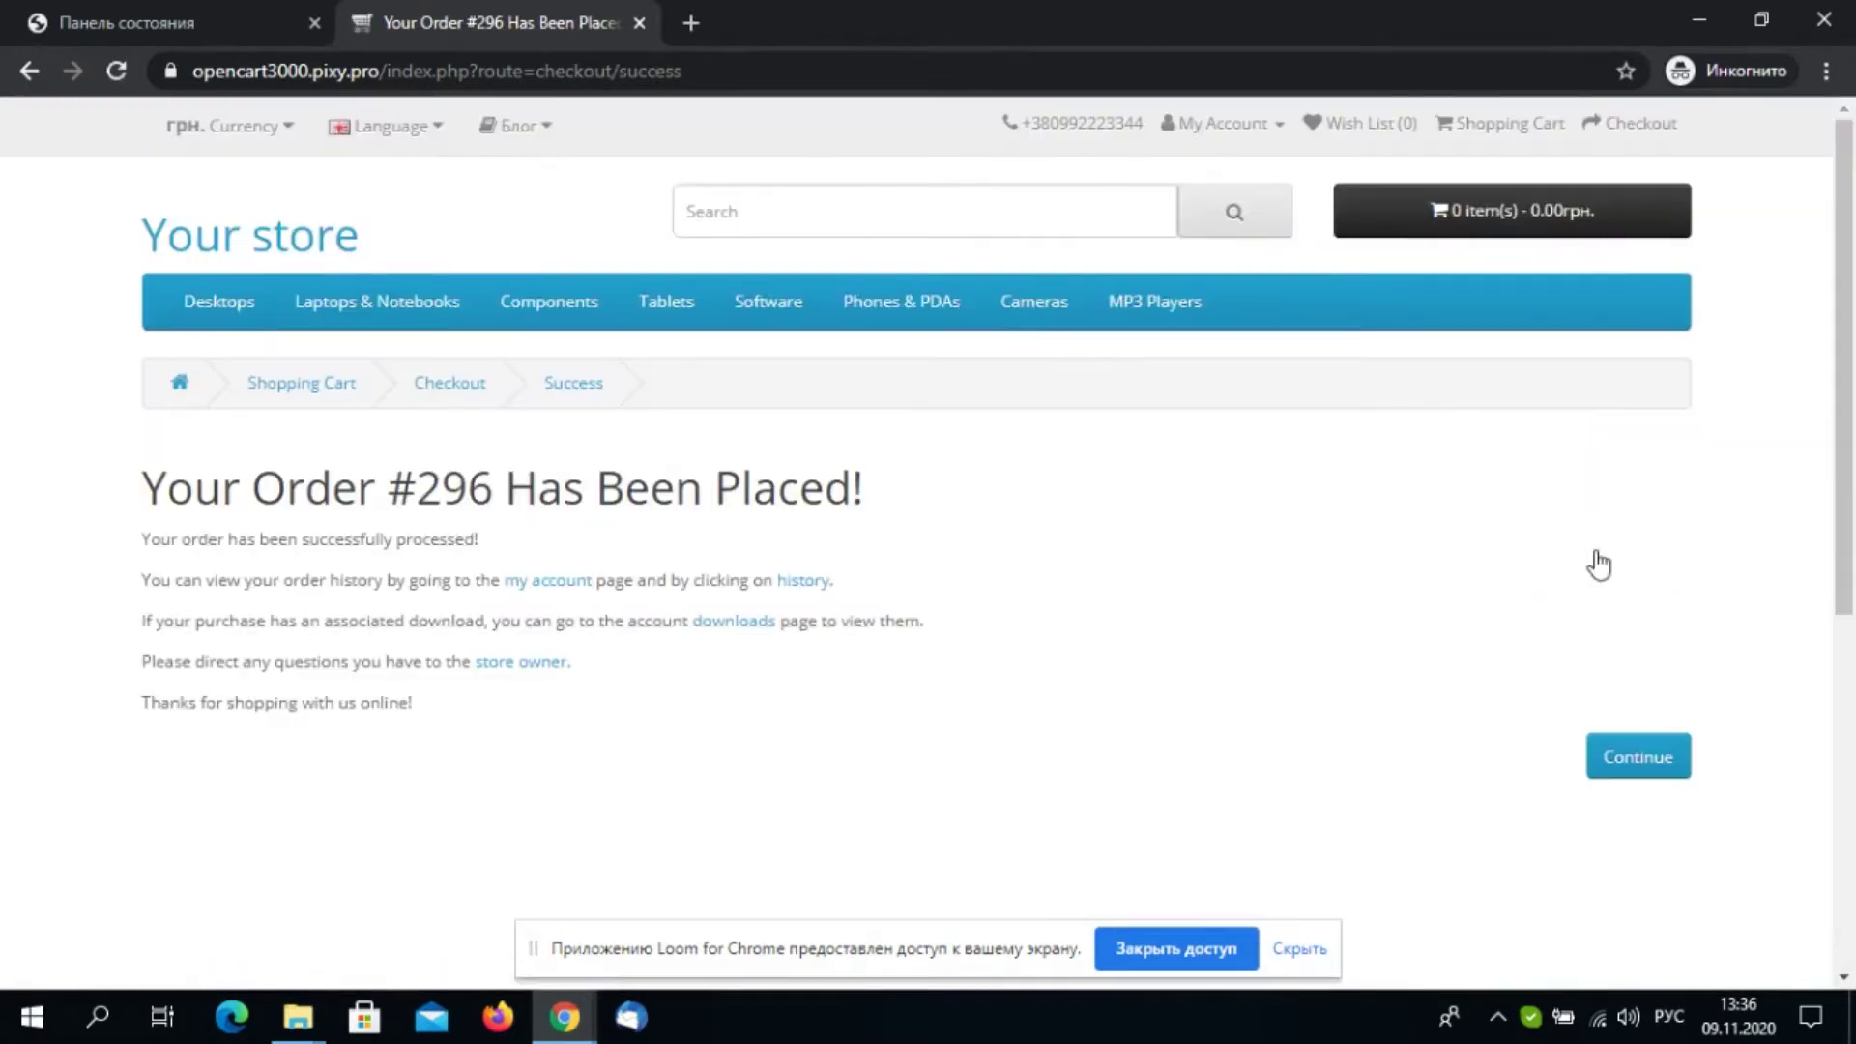
In the store admin's extension installer, upload the package pinta-nova-pochta-oc3.0.ocmod from the pinta folder
left_click(189, 20)
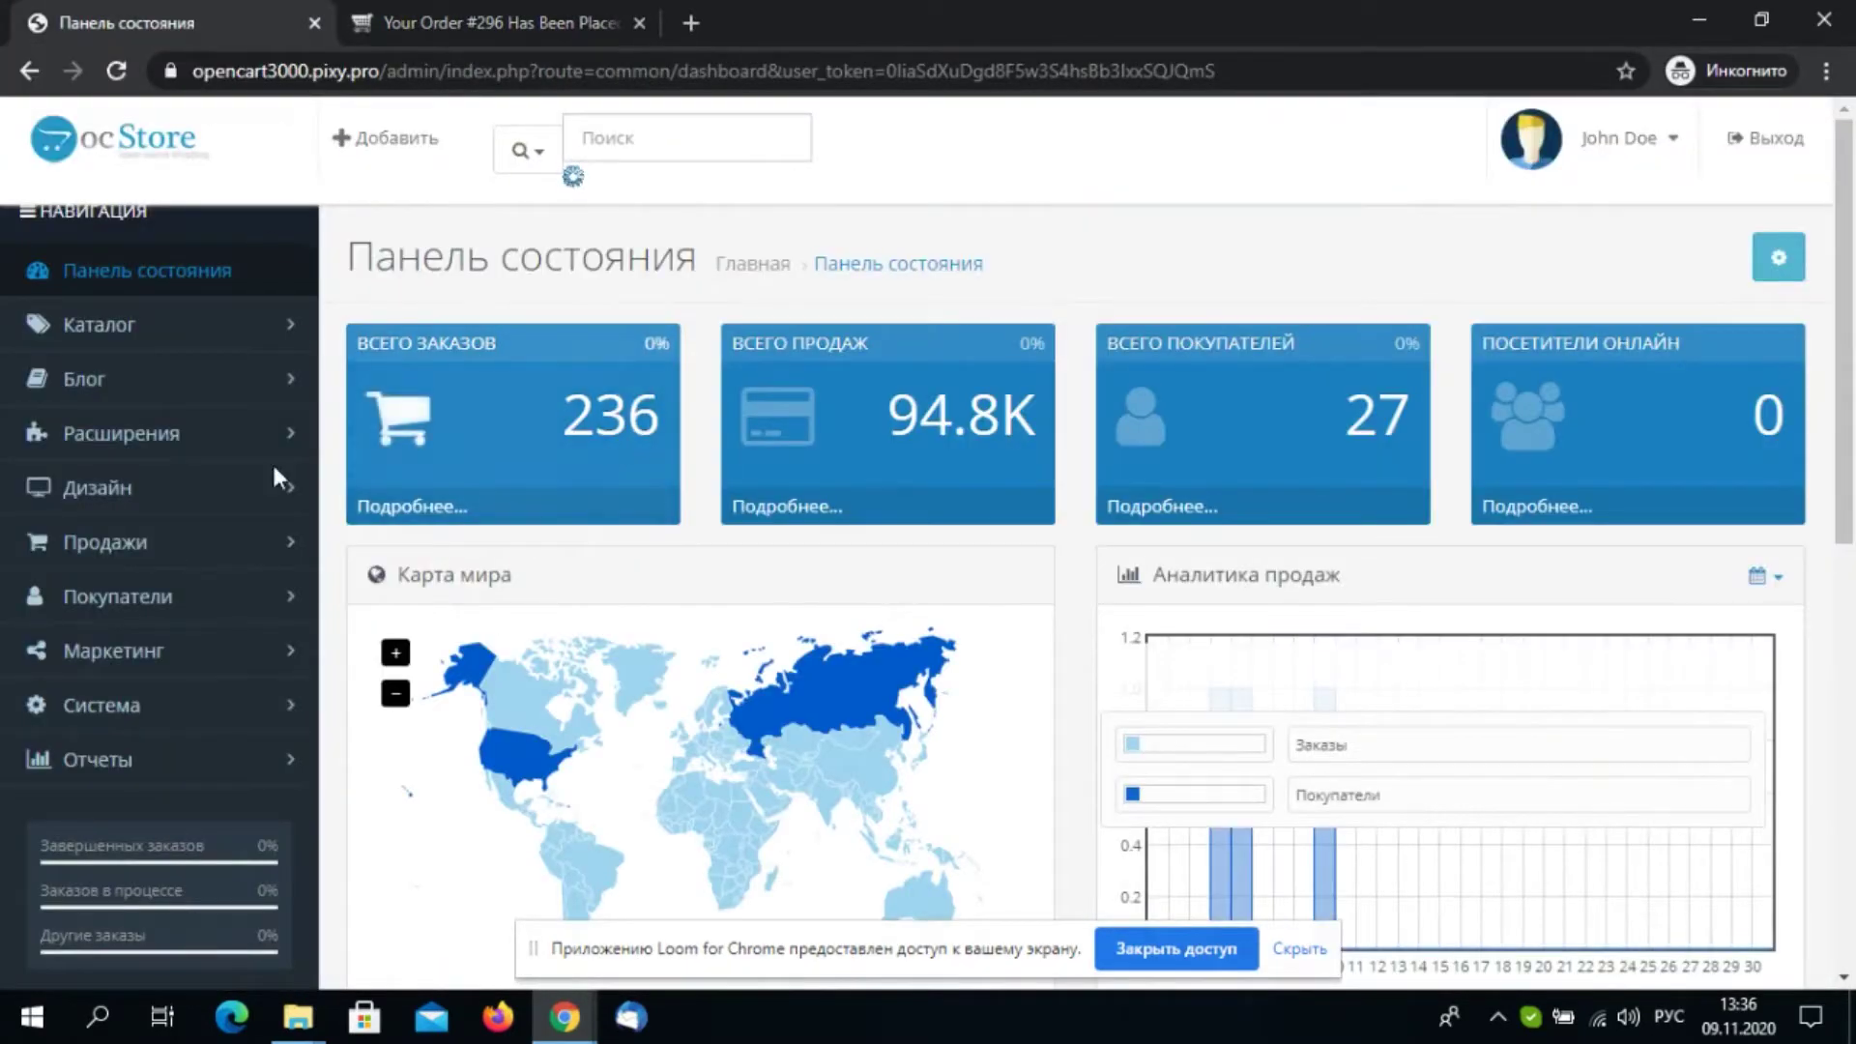
left_click(160, 440)
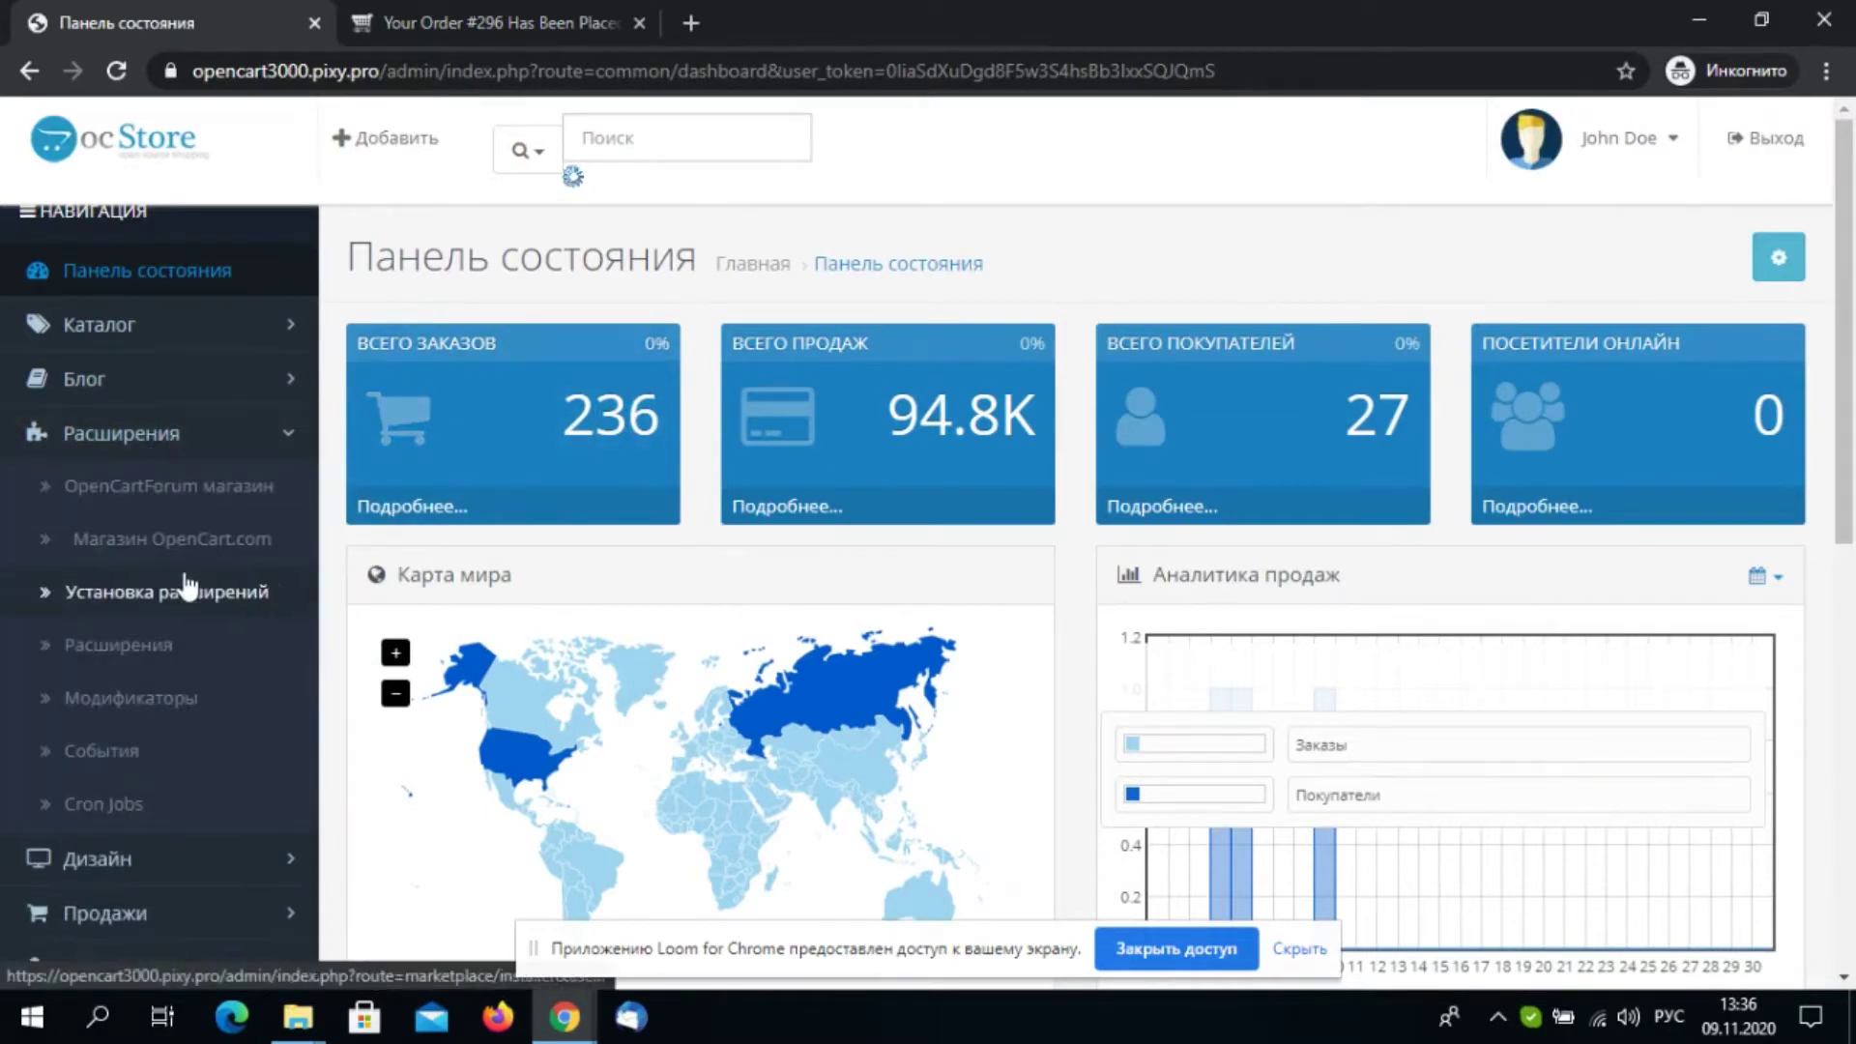
left_click(189, 597)
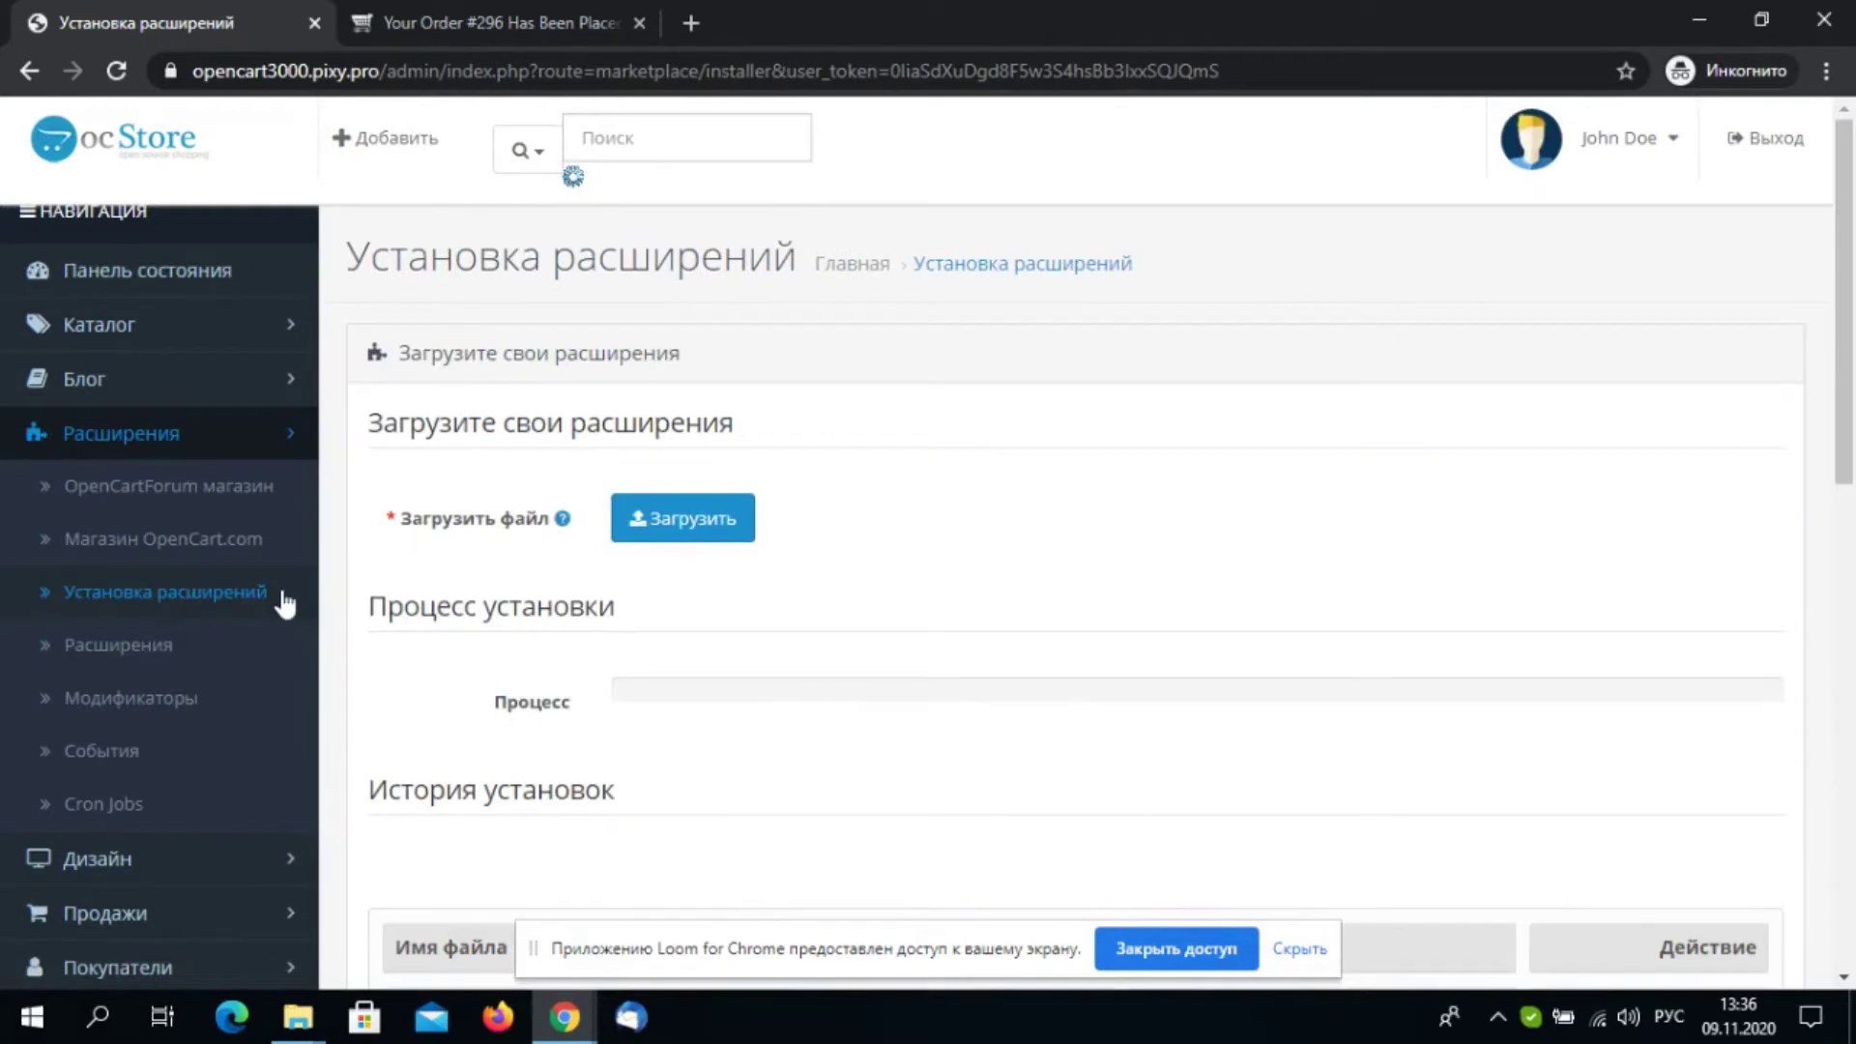
left_click(655, 527)
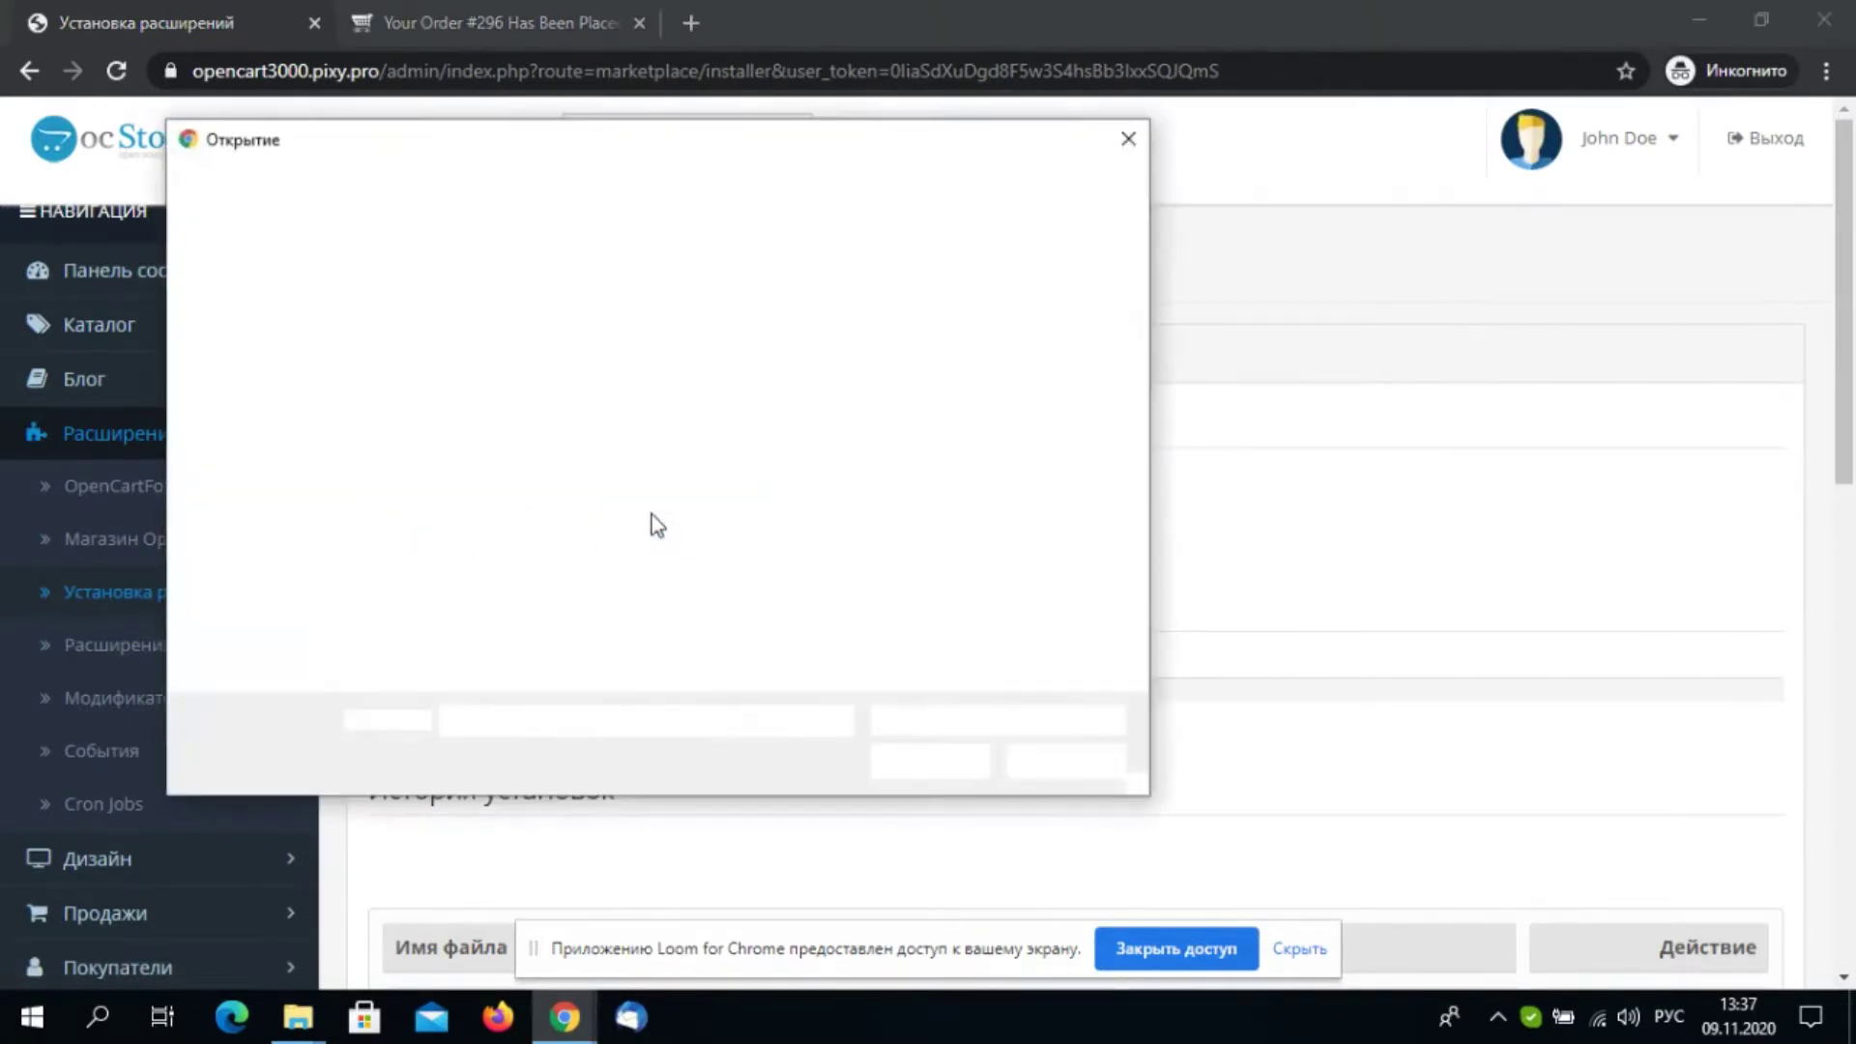
double_click(595, 332)
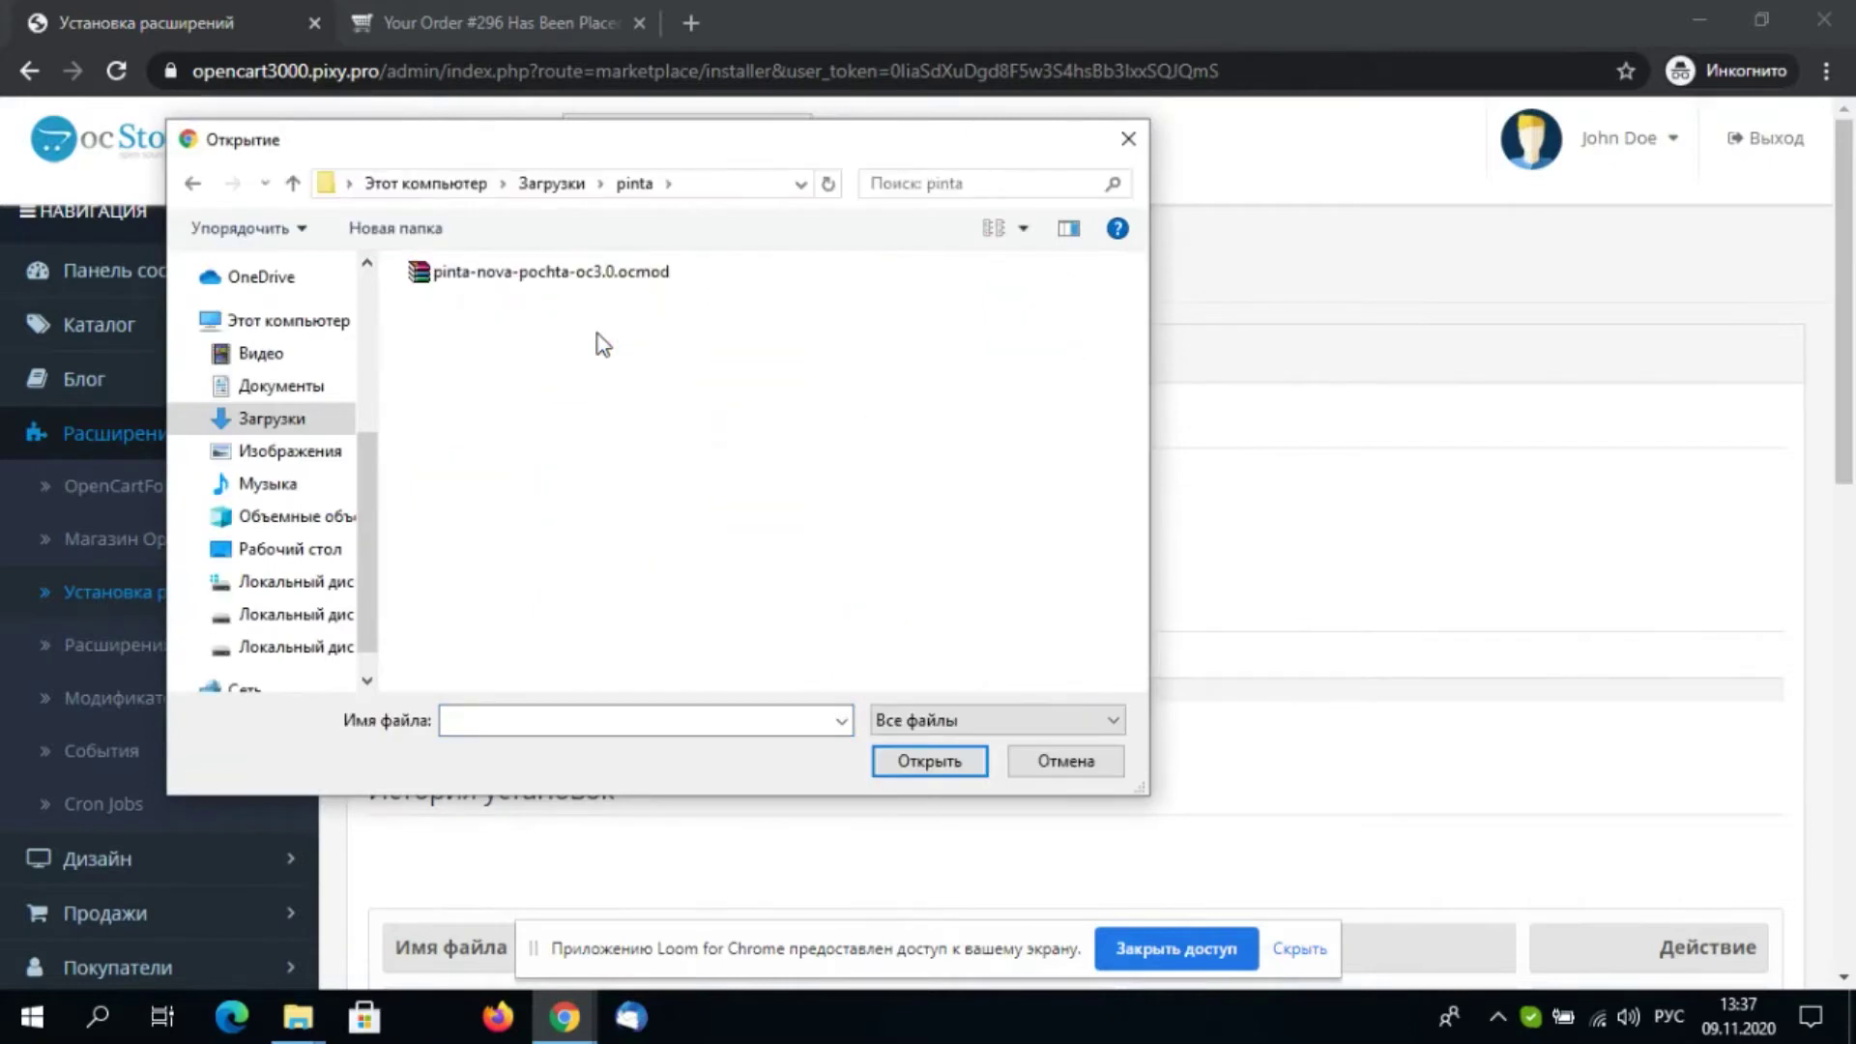
left_click(539, 275)
left_click(914, 759)
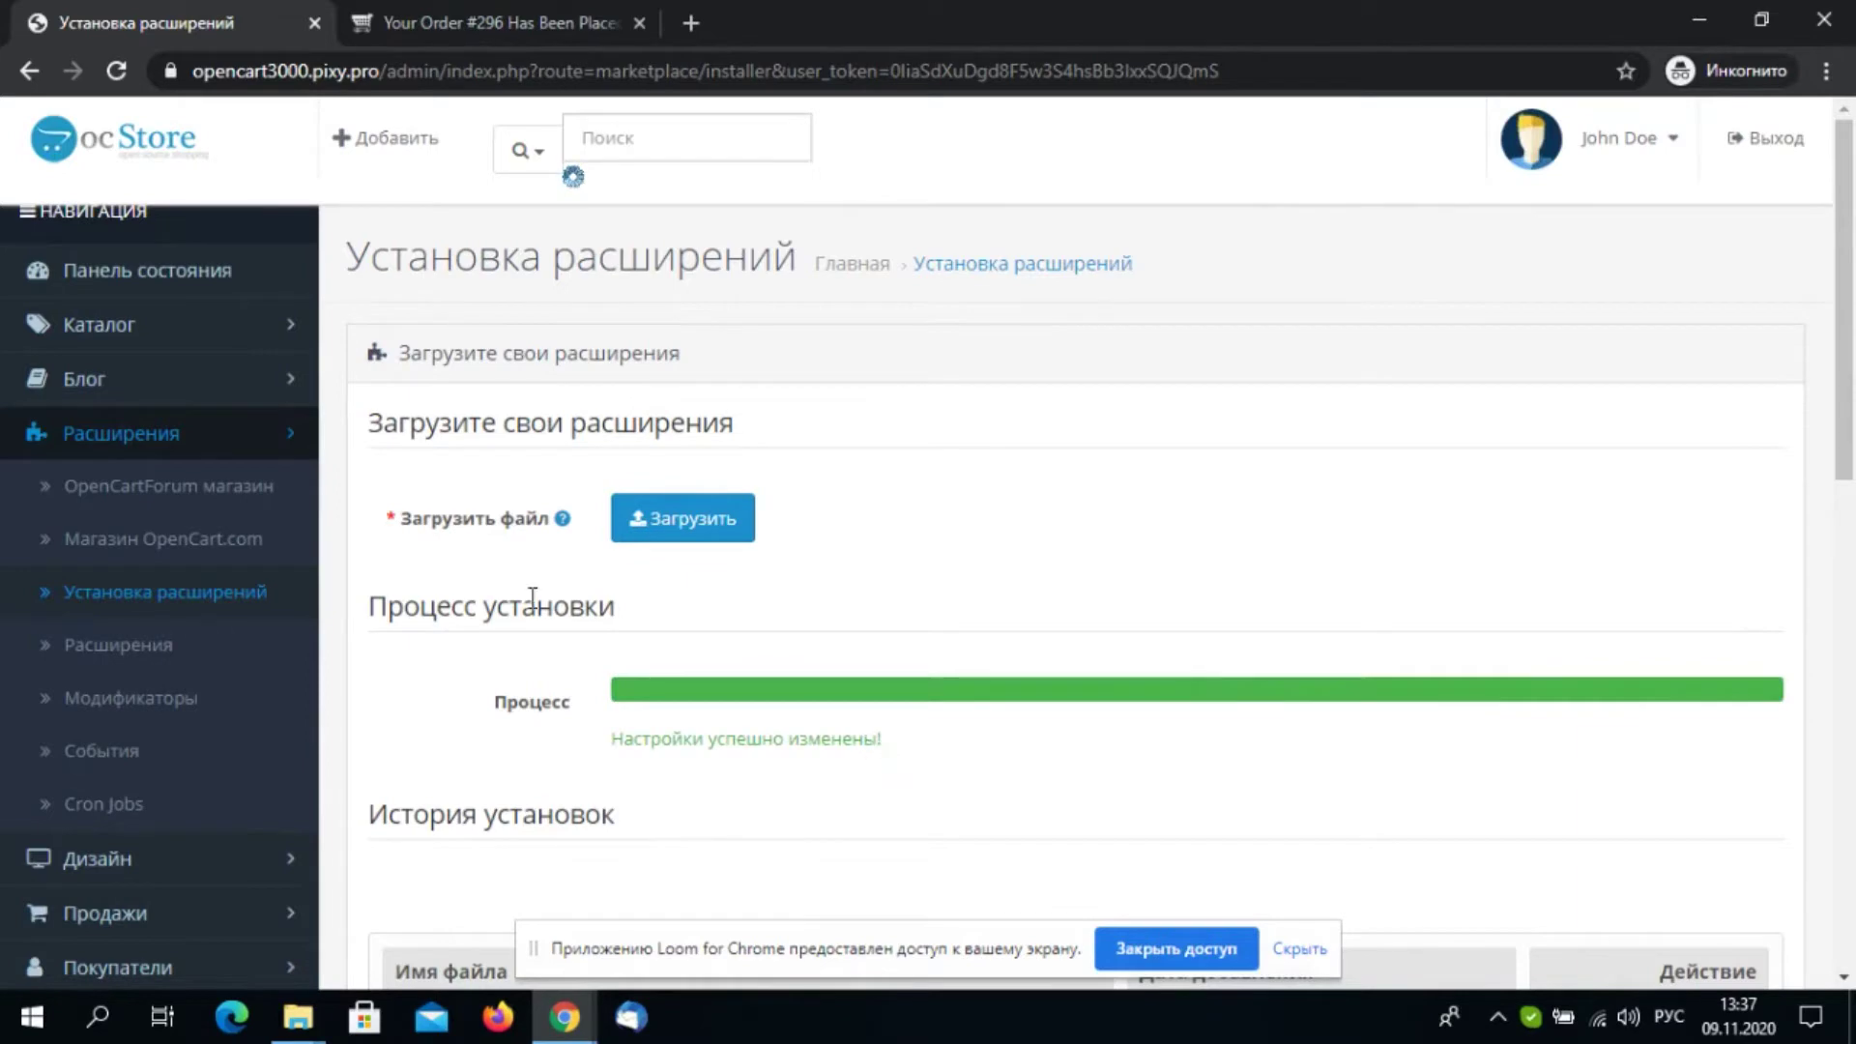
Clear and refresh the modification cache for the store's modifiers
left_click(139, 704)
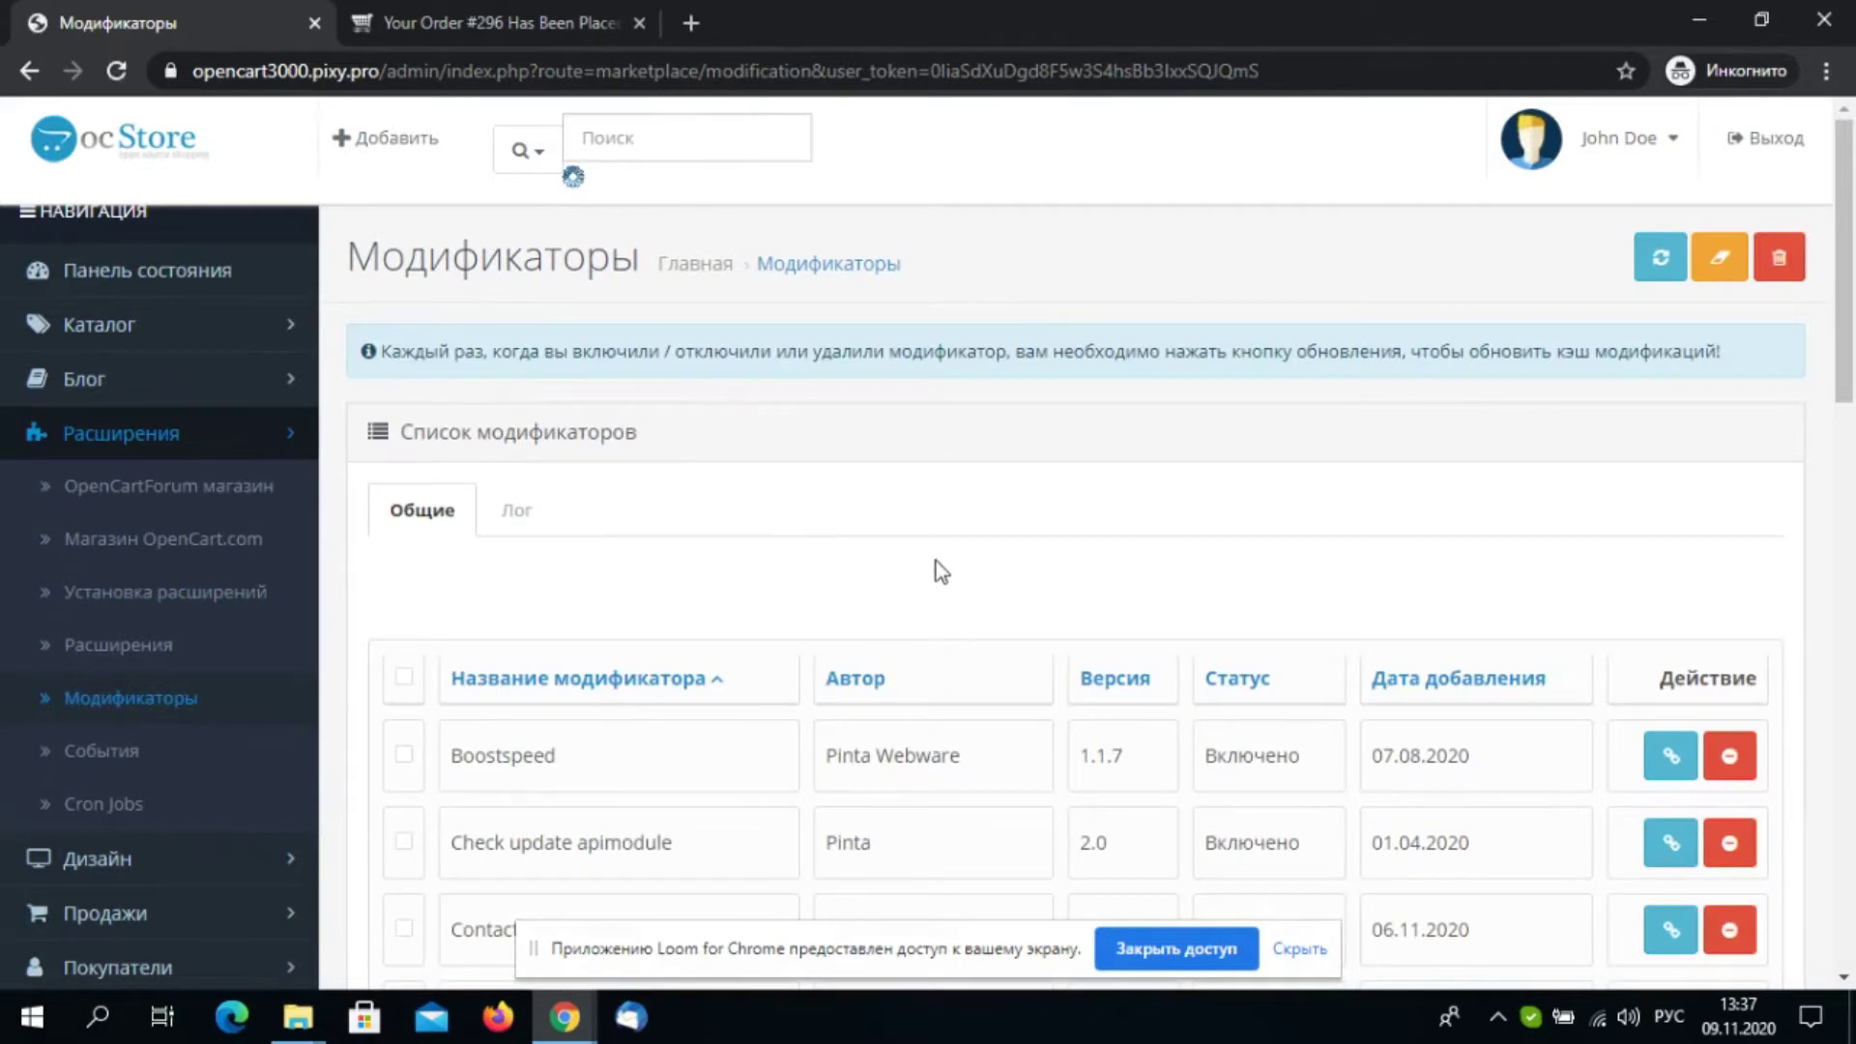
left_click(1727, 267)
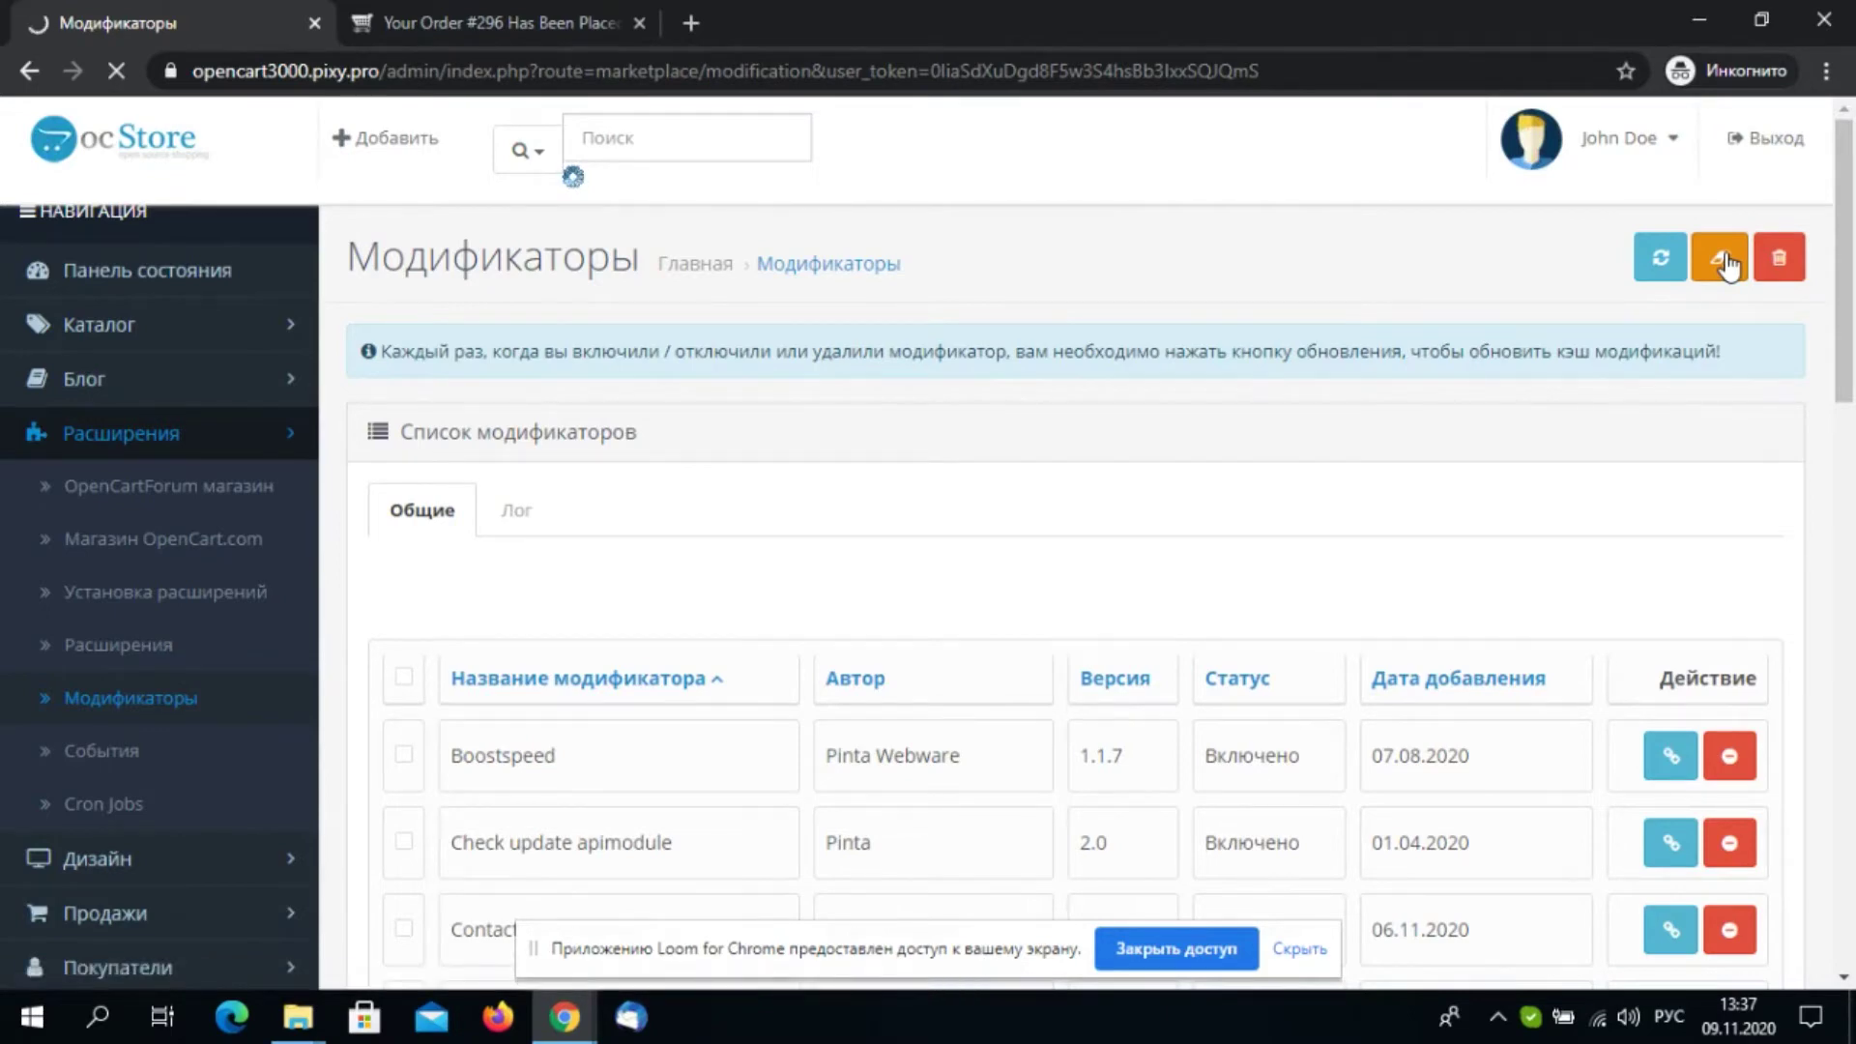
left_click(1661, 261)
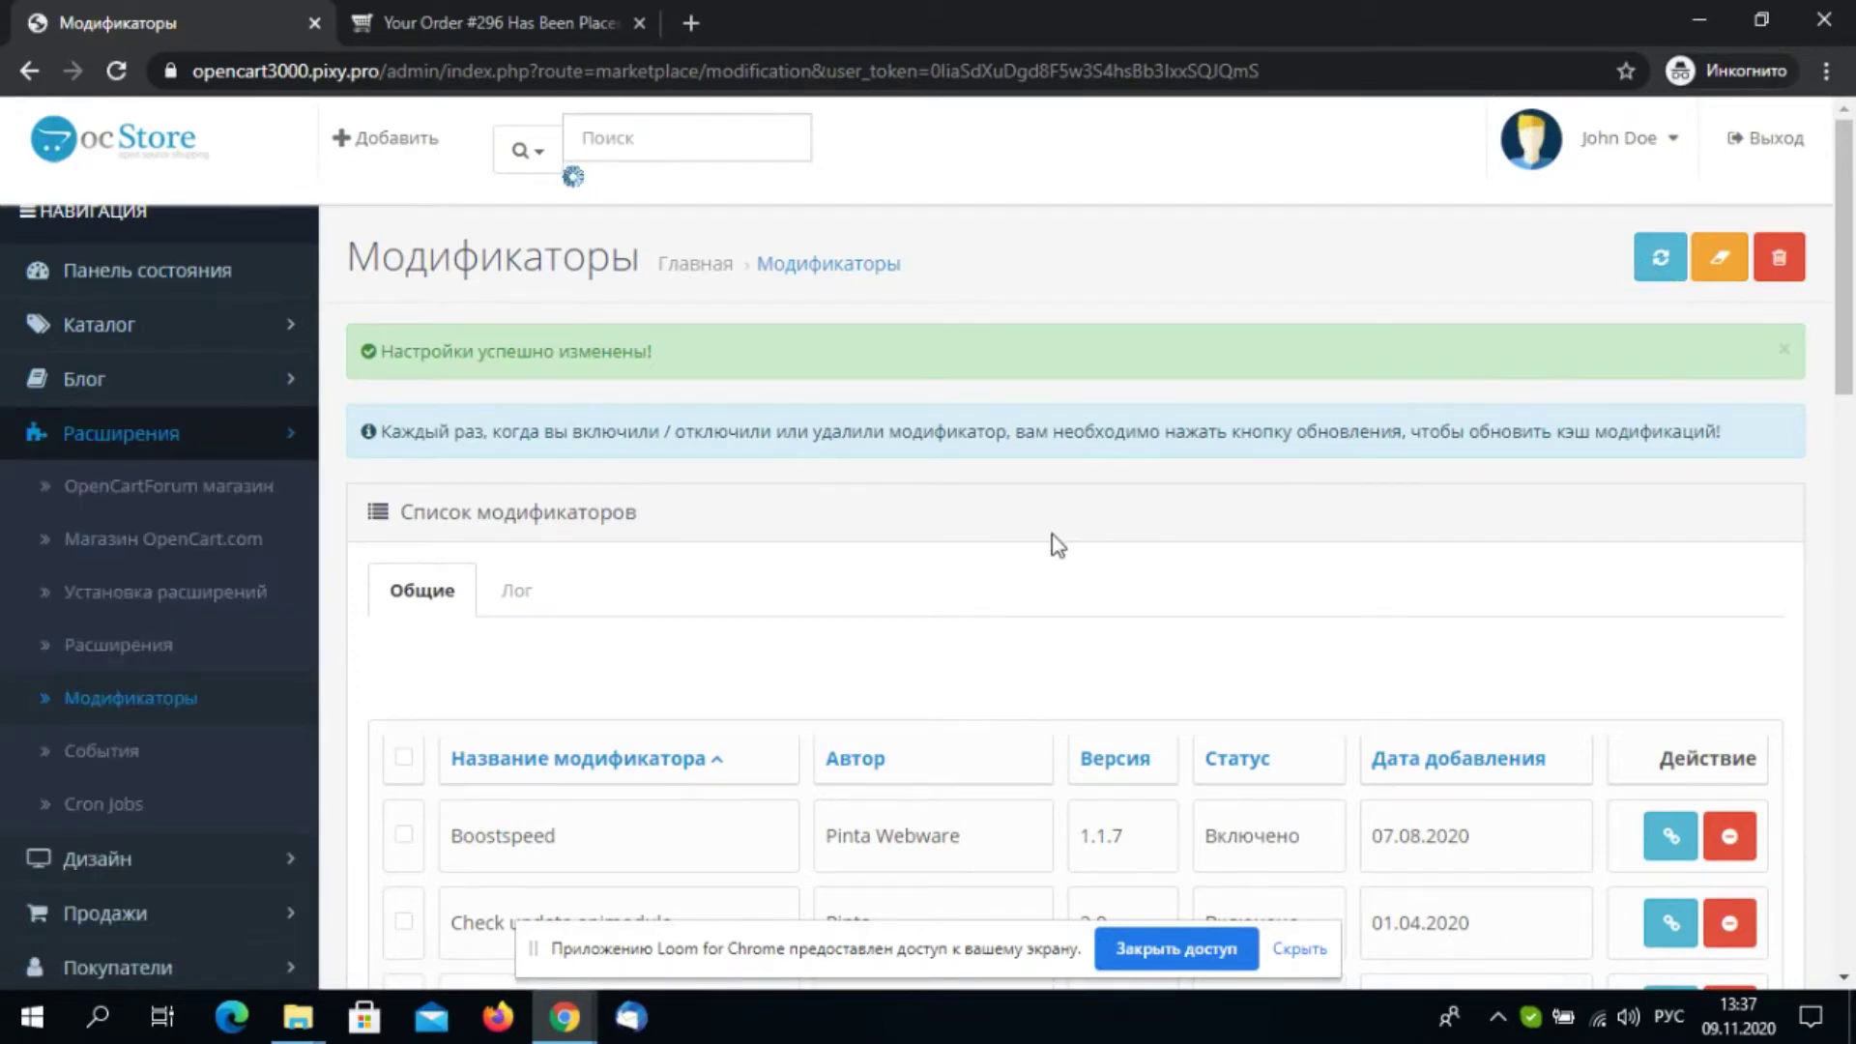
Filter the extensions by the Доставка type and activate the Новая Почта by Pinta Webware delivery method
left_click(156, 646)
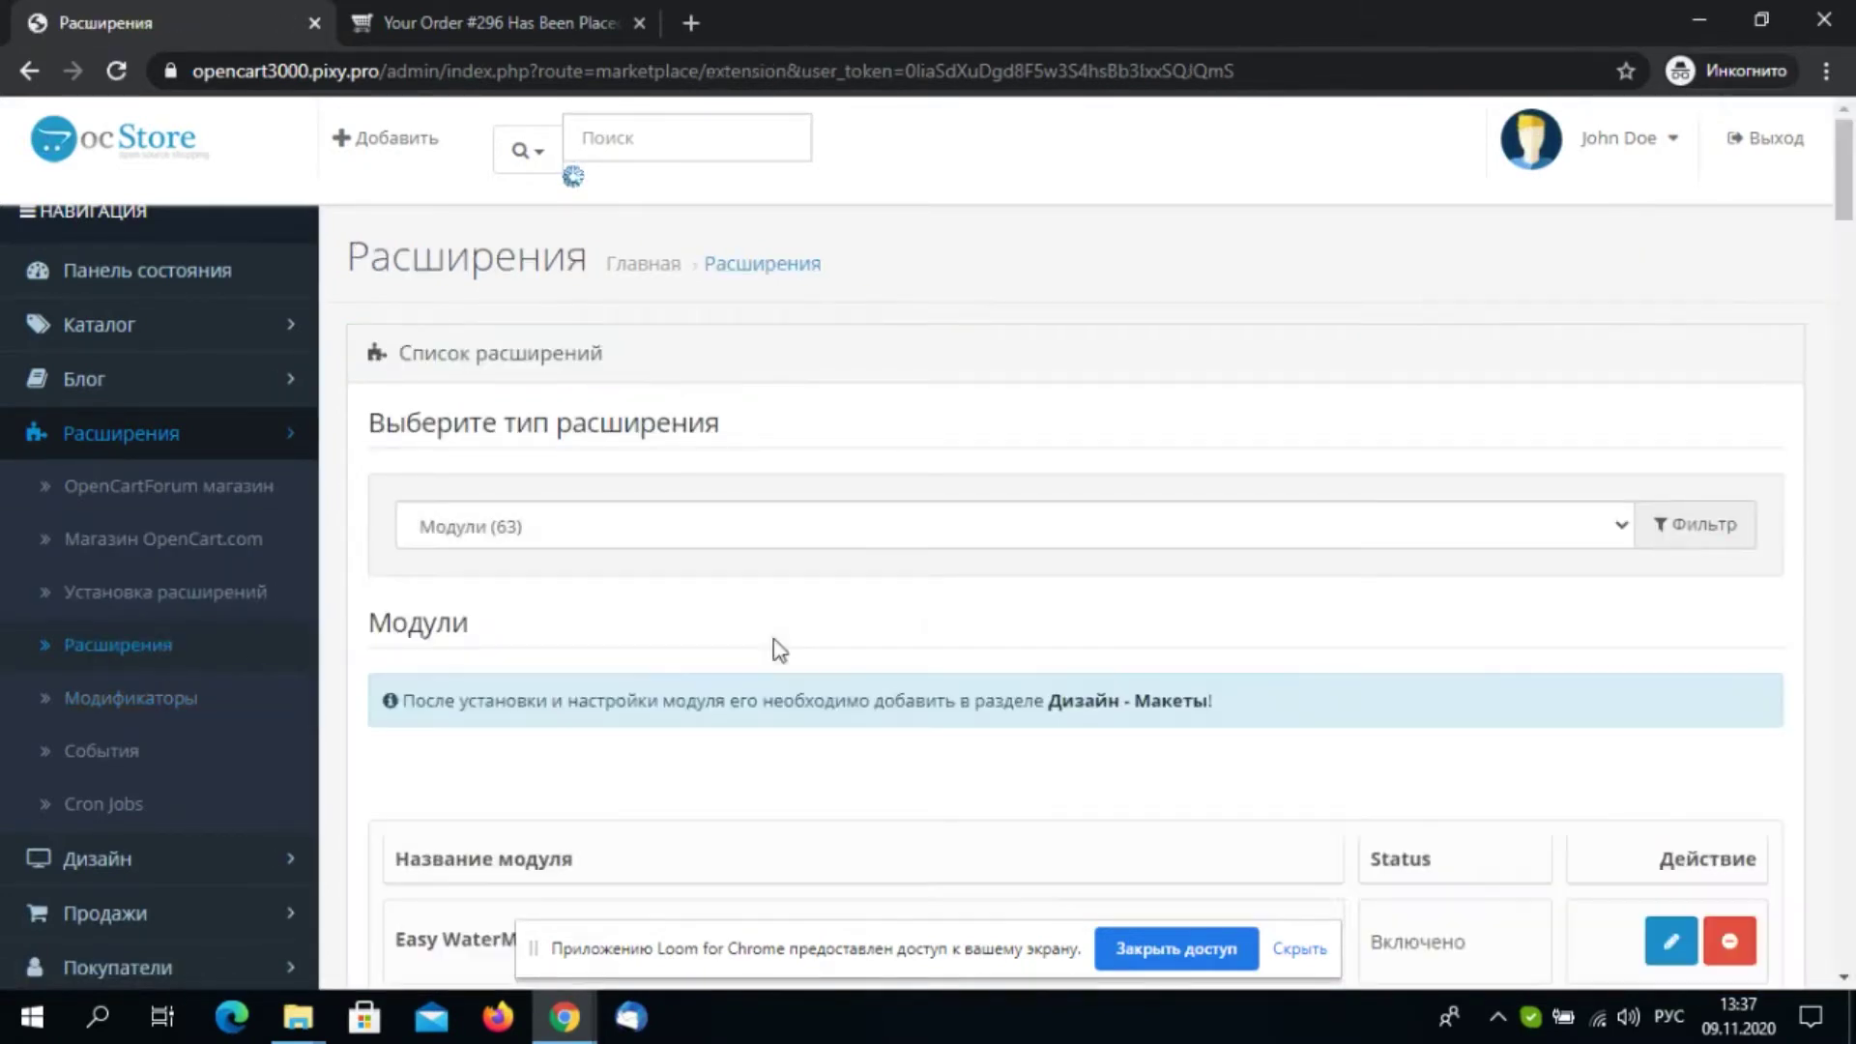
left_click(754, 538)
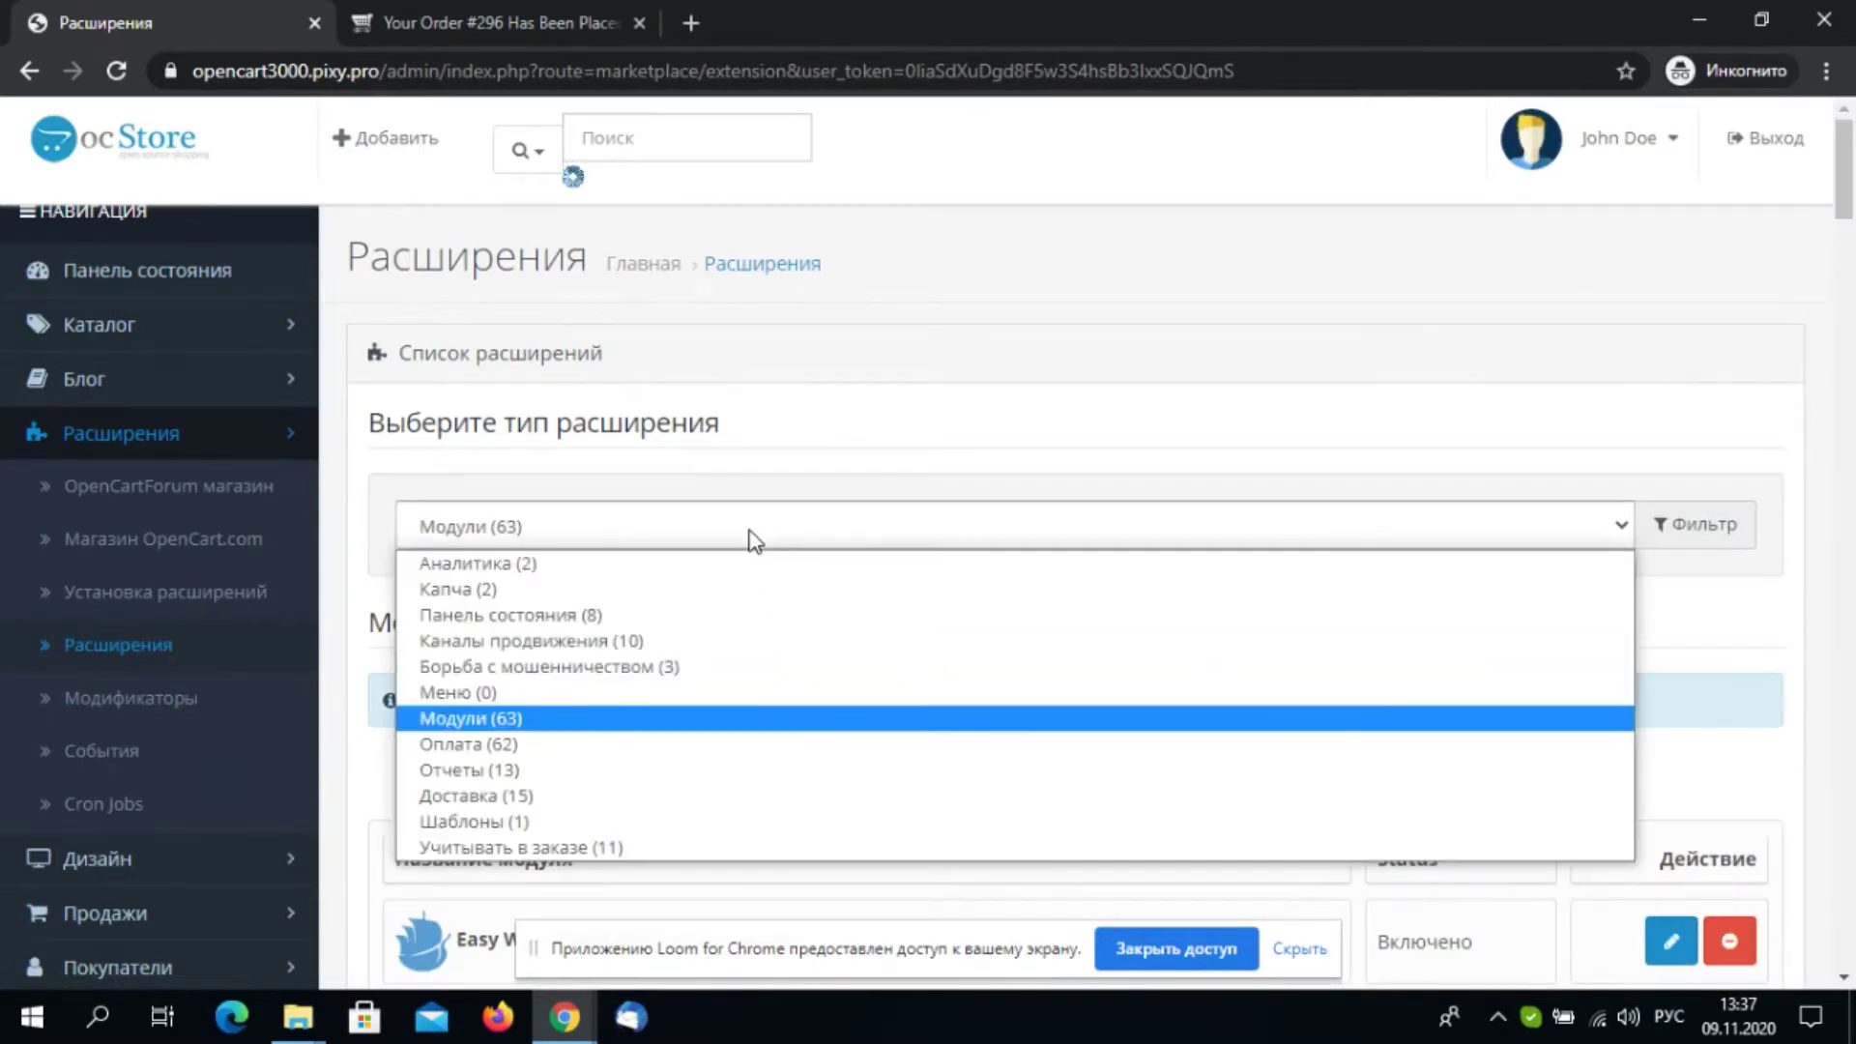
left_click(738, 796)
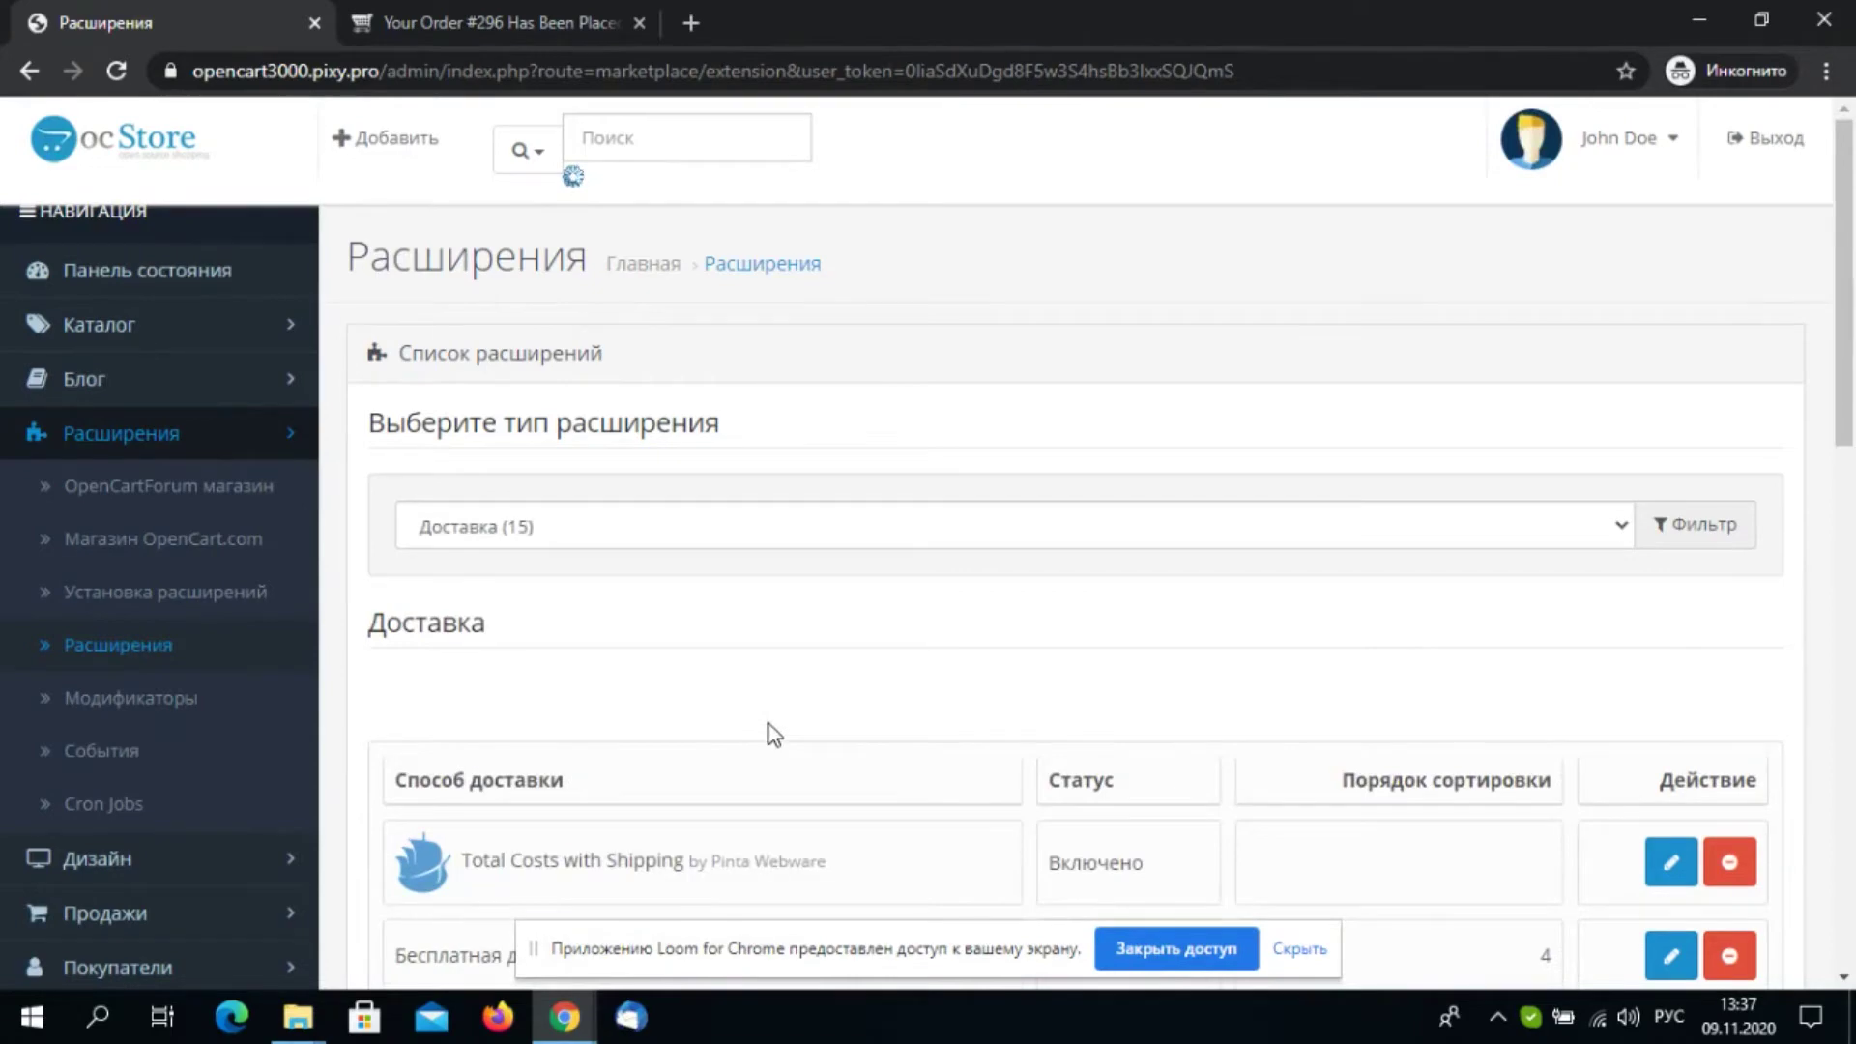
scroll(768, 723, "down", 5)
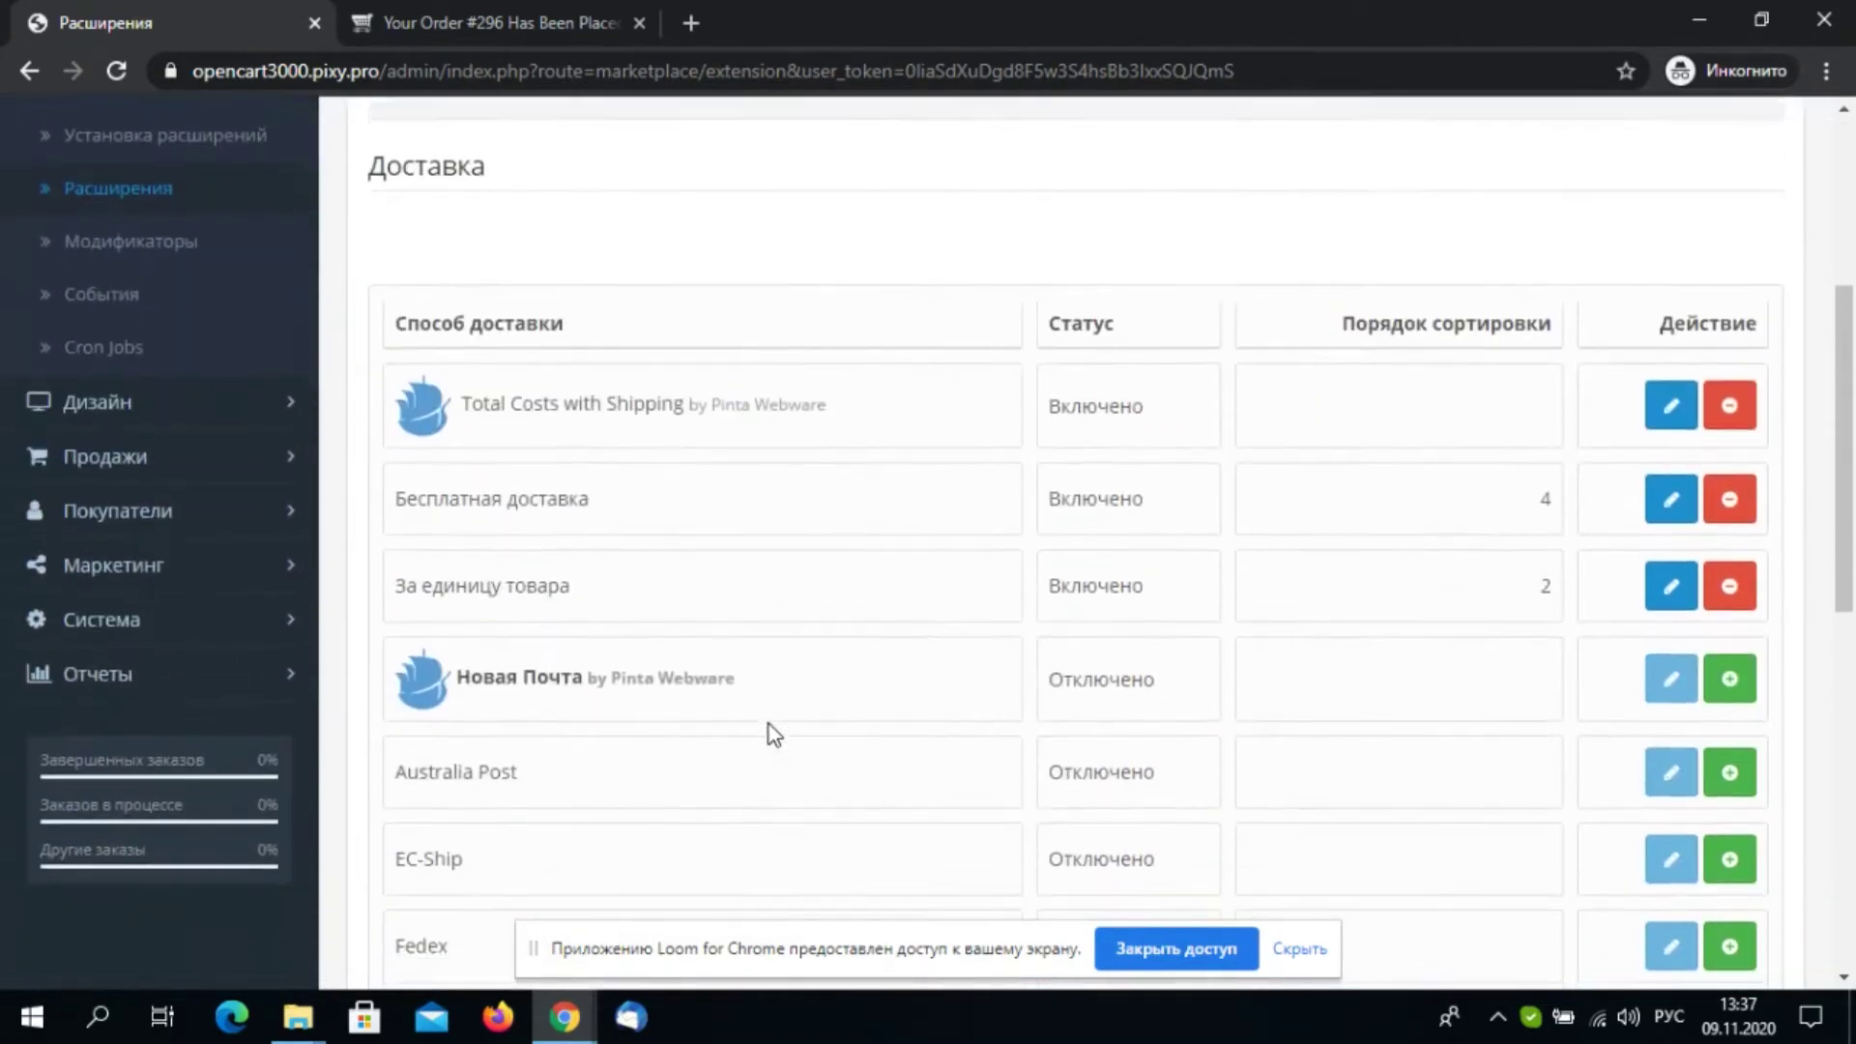
left_click(1730, 591)
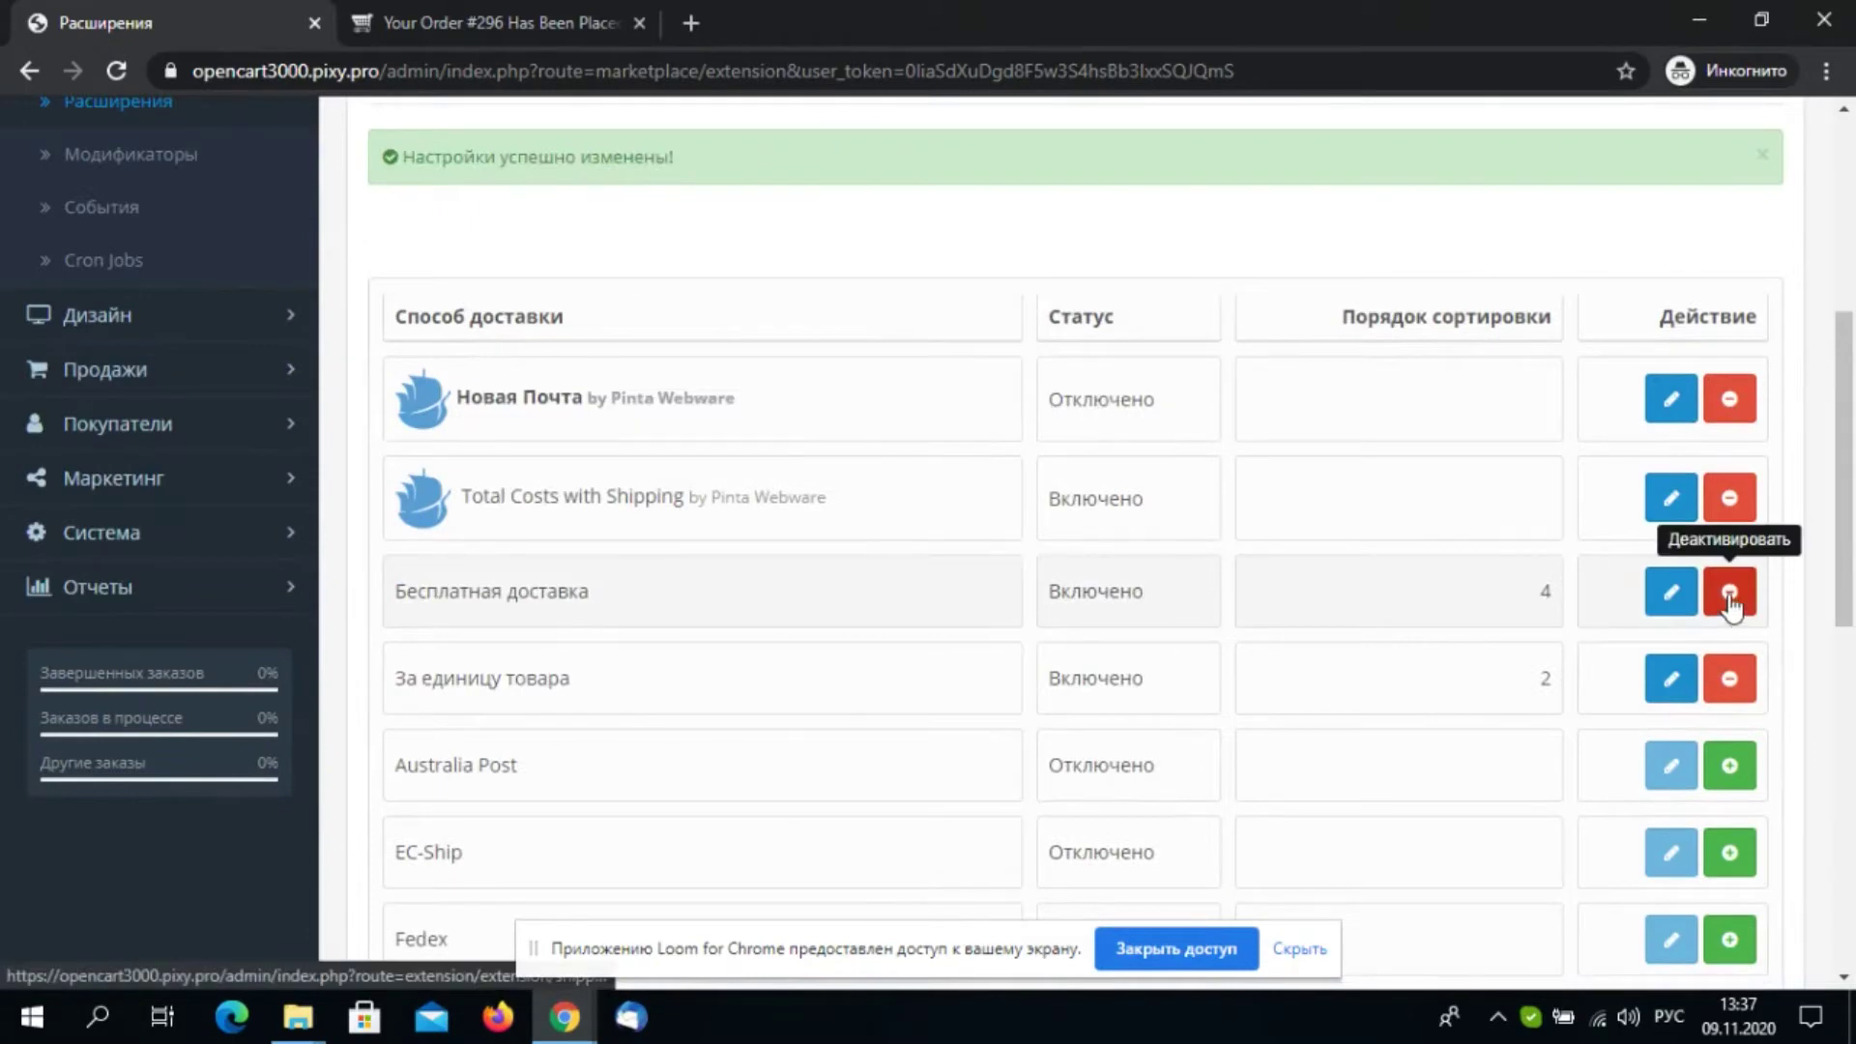
Open the Новая Почта module's settings for editing and set its status to Включено
left_click(1665, 402)
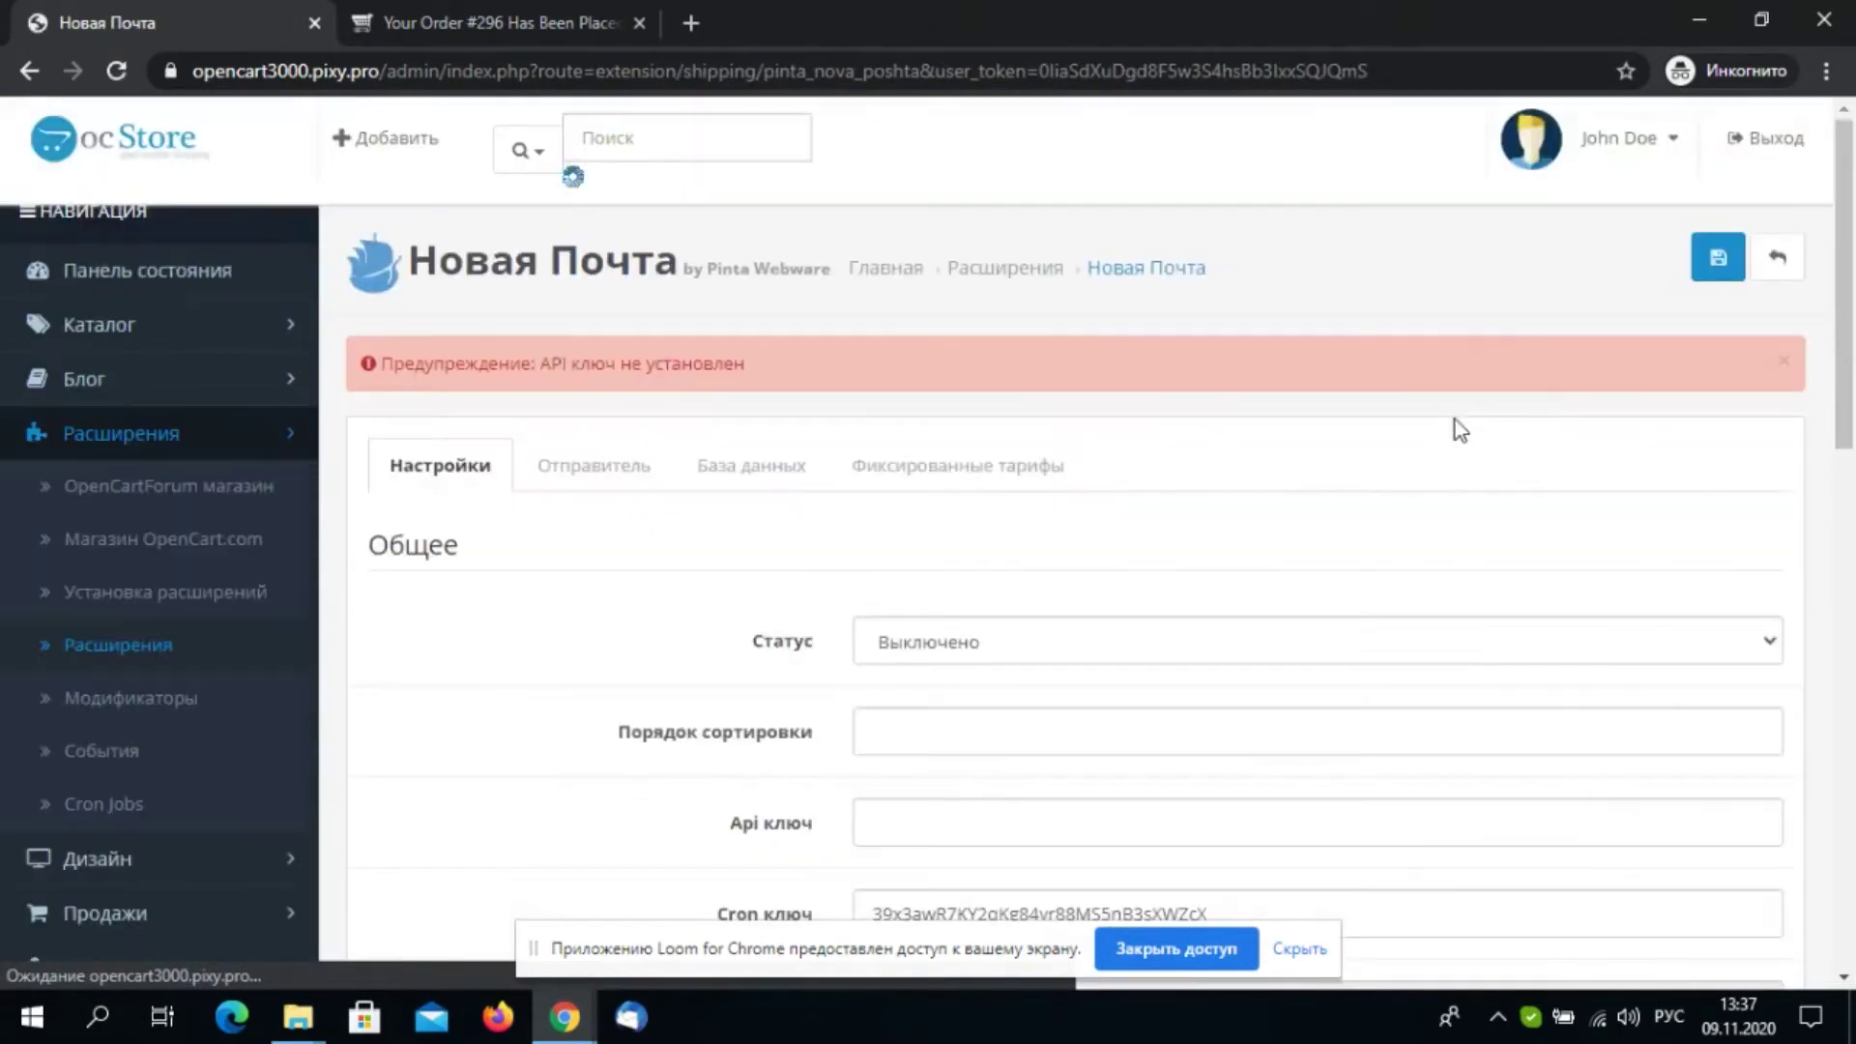
scroll(1276, 429, "down", 1)
left_click(1215, 508)
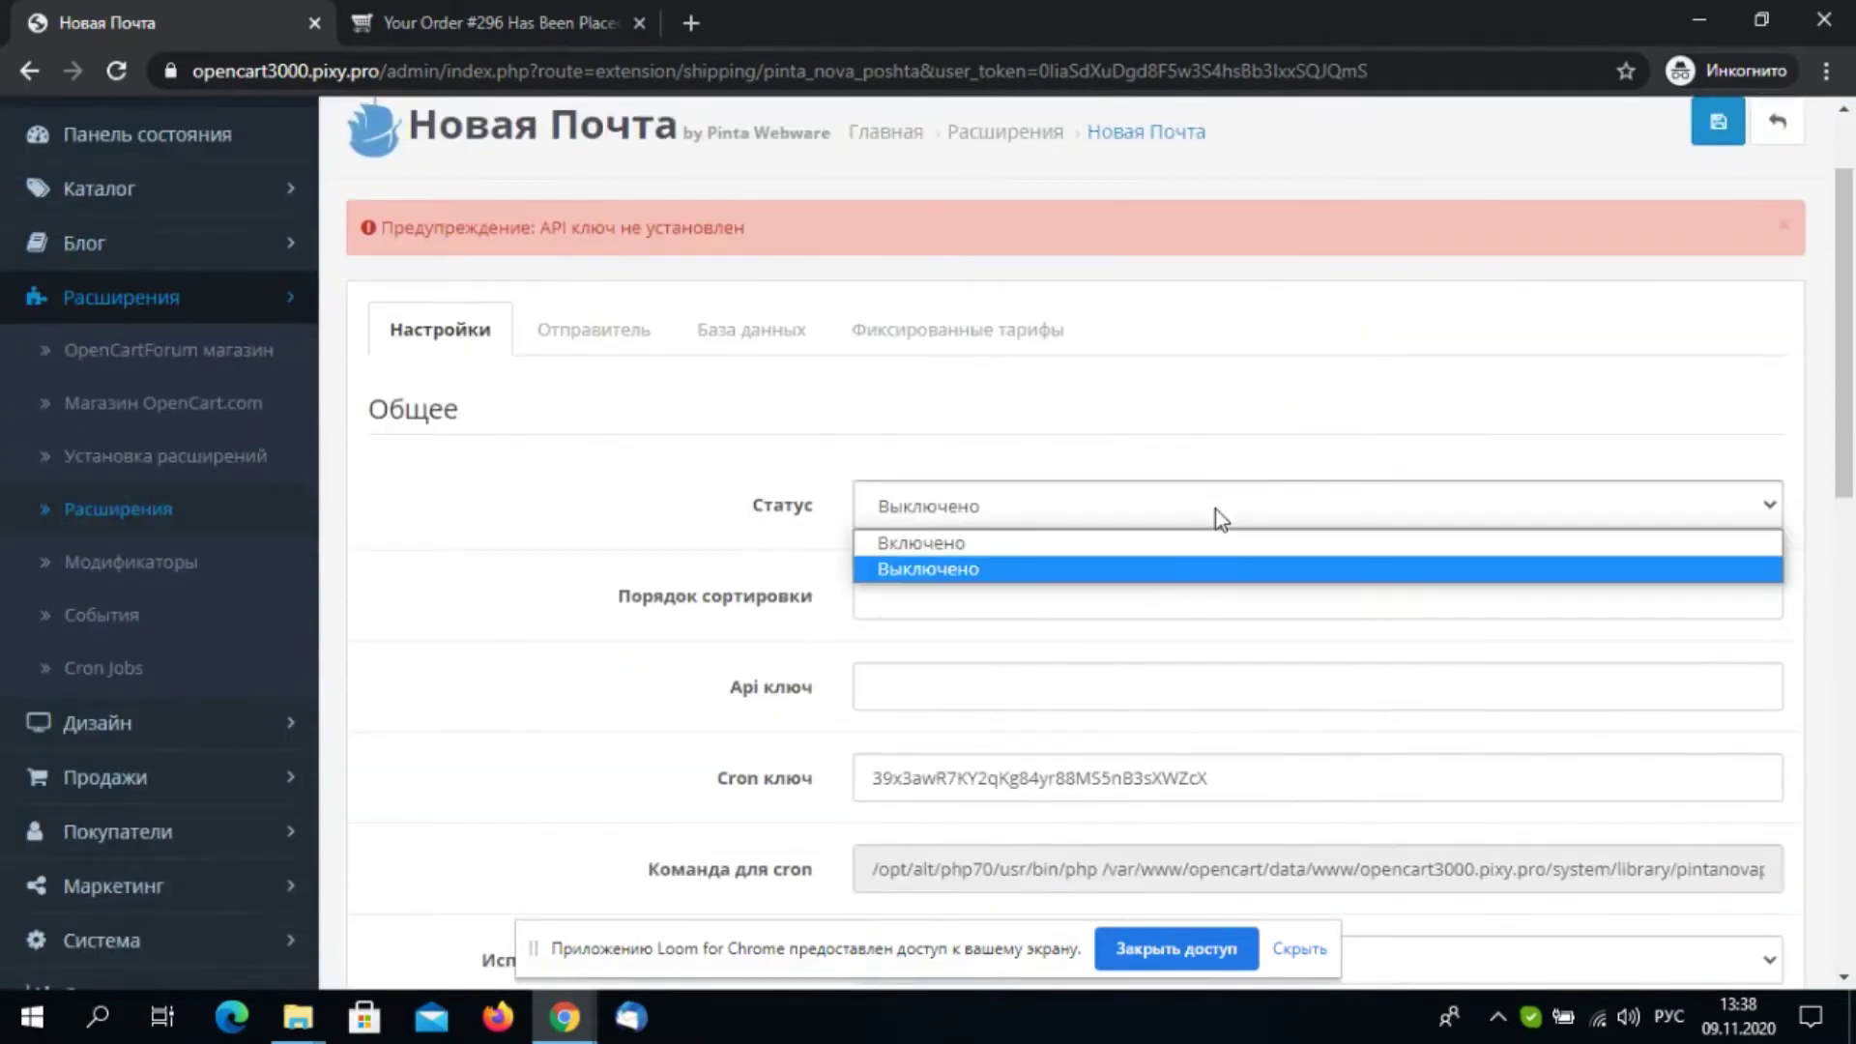
left_click(1206, 553)
Set the module's sort order to 1 and fill in the API key
scroll(1082, 535, "down", 2)
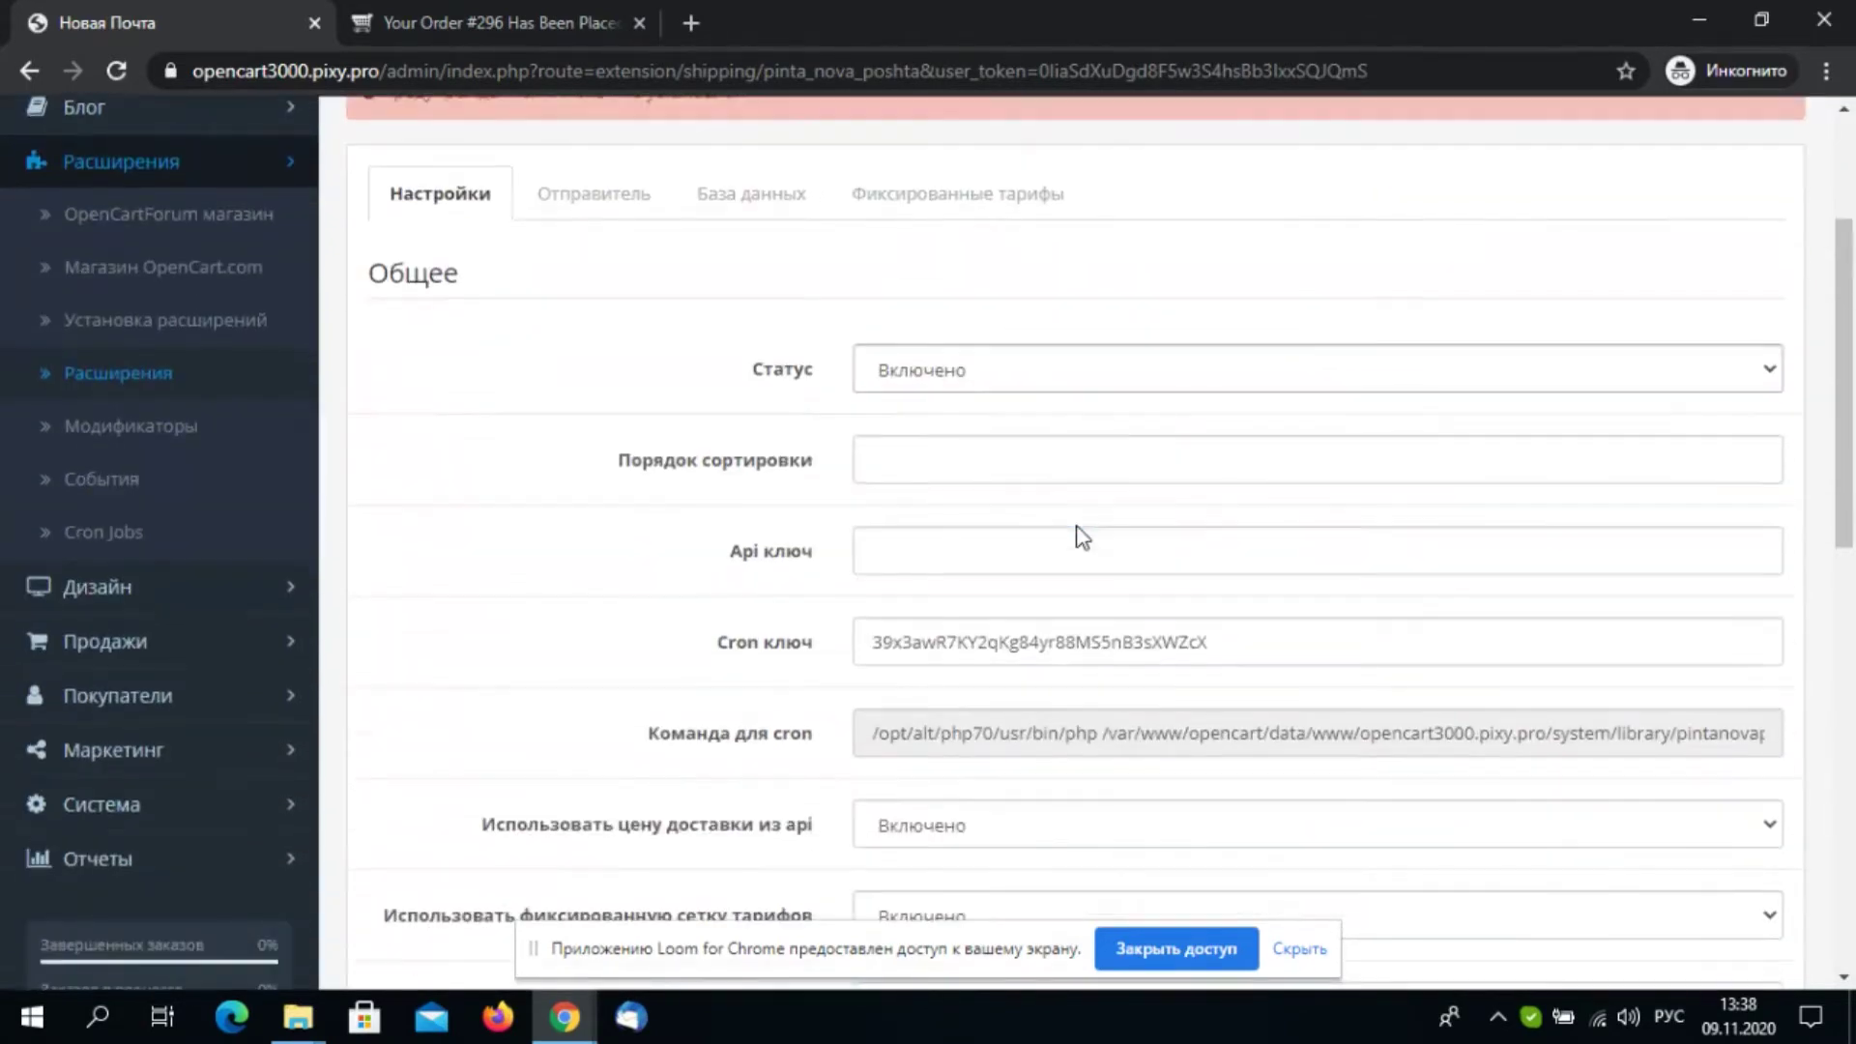
left_click(906, 331)
type("1")
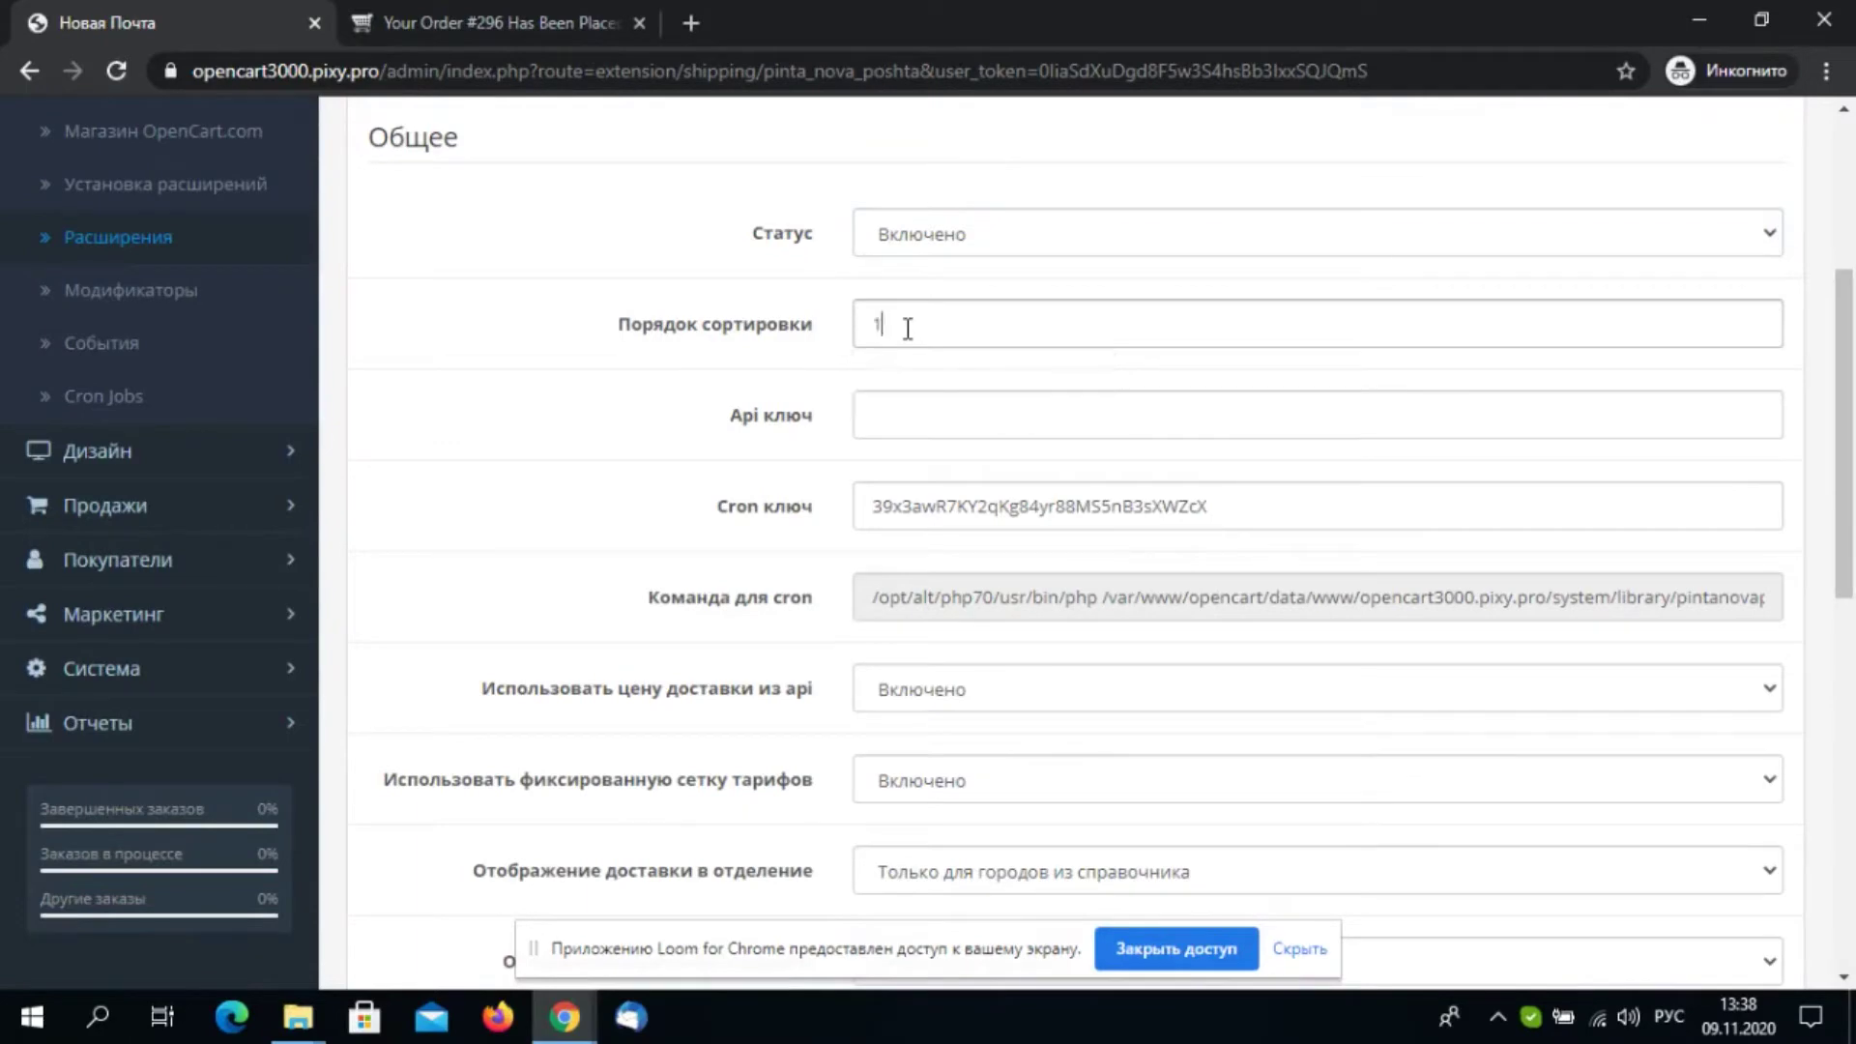
left_click(903, 414)
left_click(935, 479)
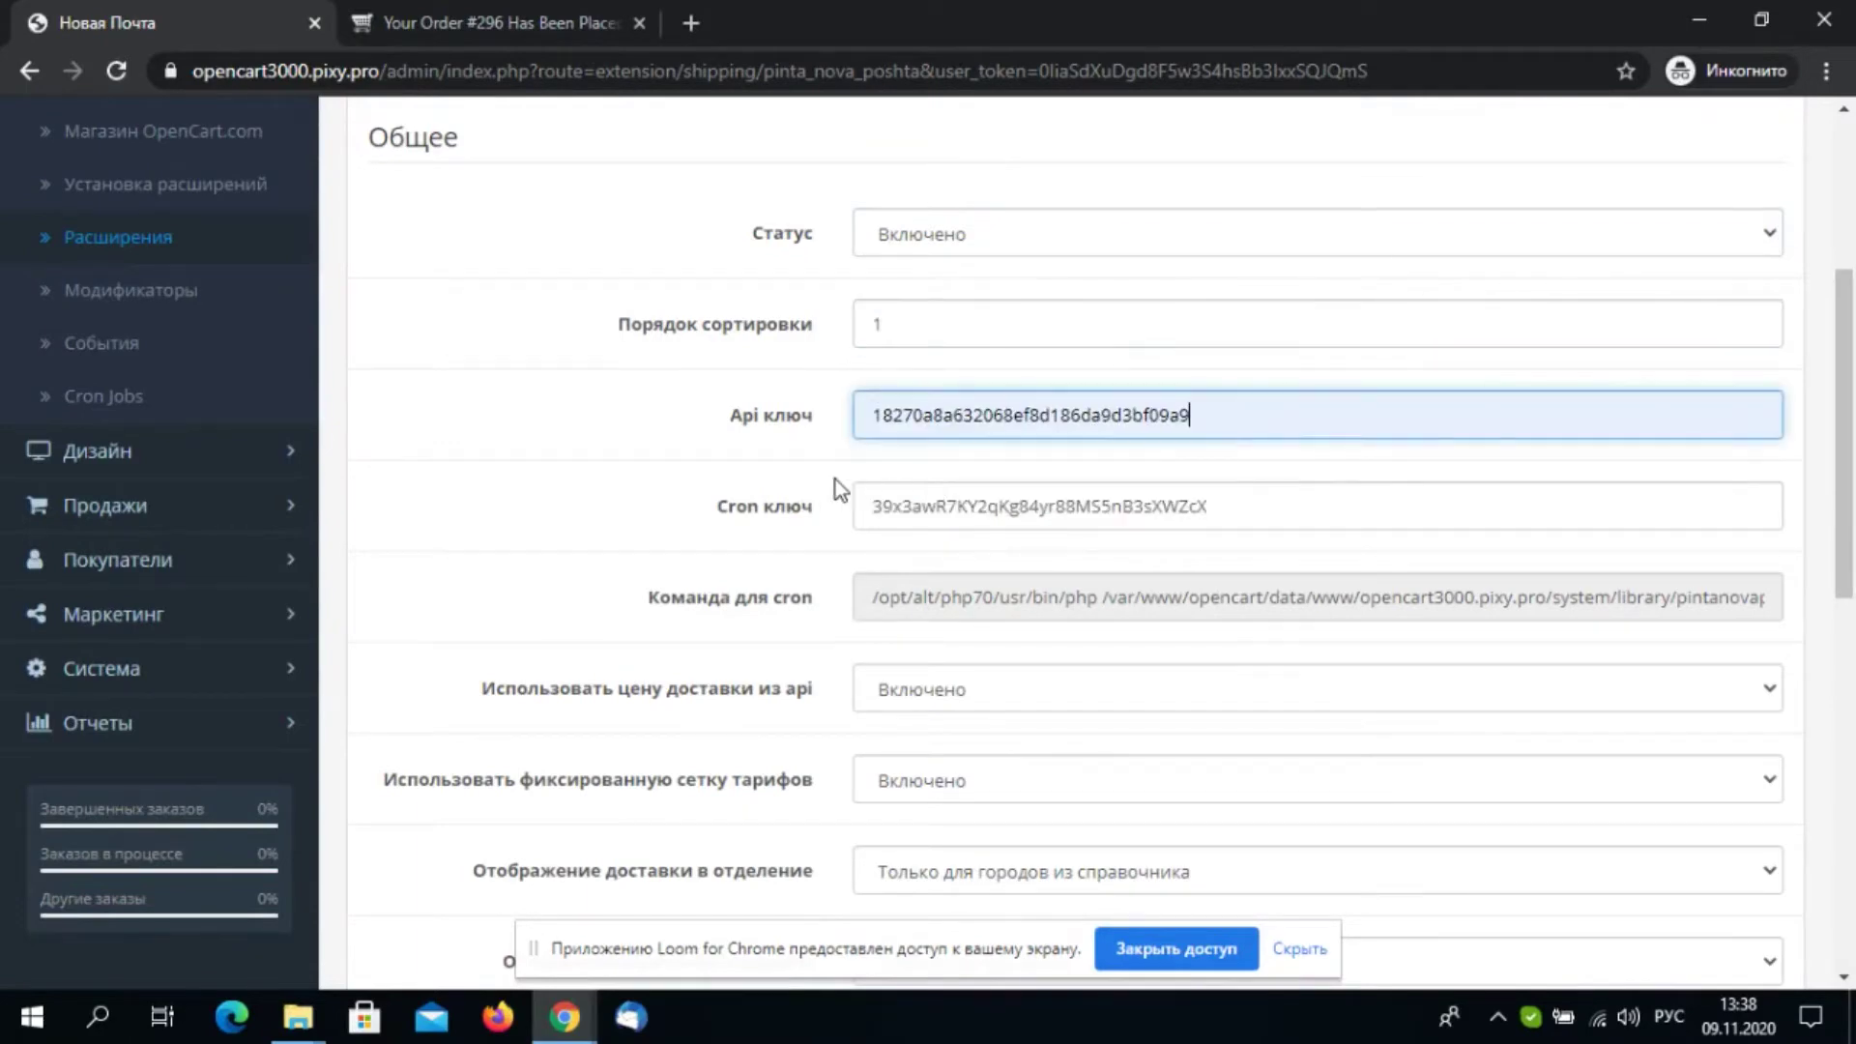
Set the module's tax class to Taxable Goods
scroll(820, 493, "down", 2)
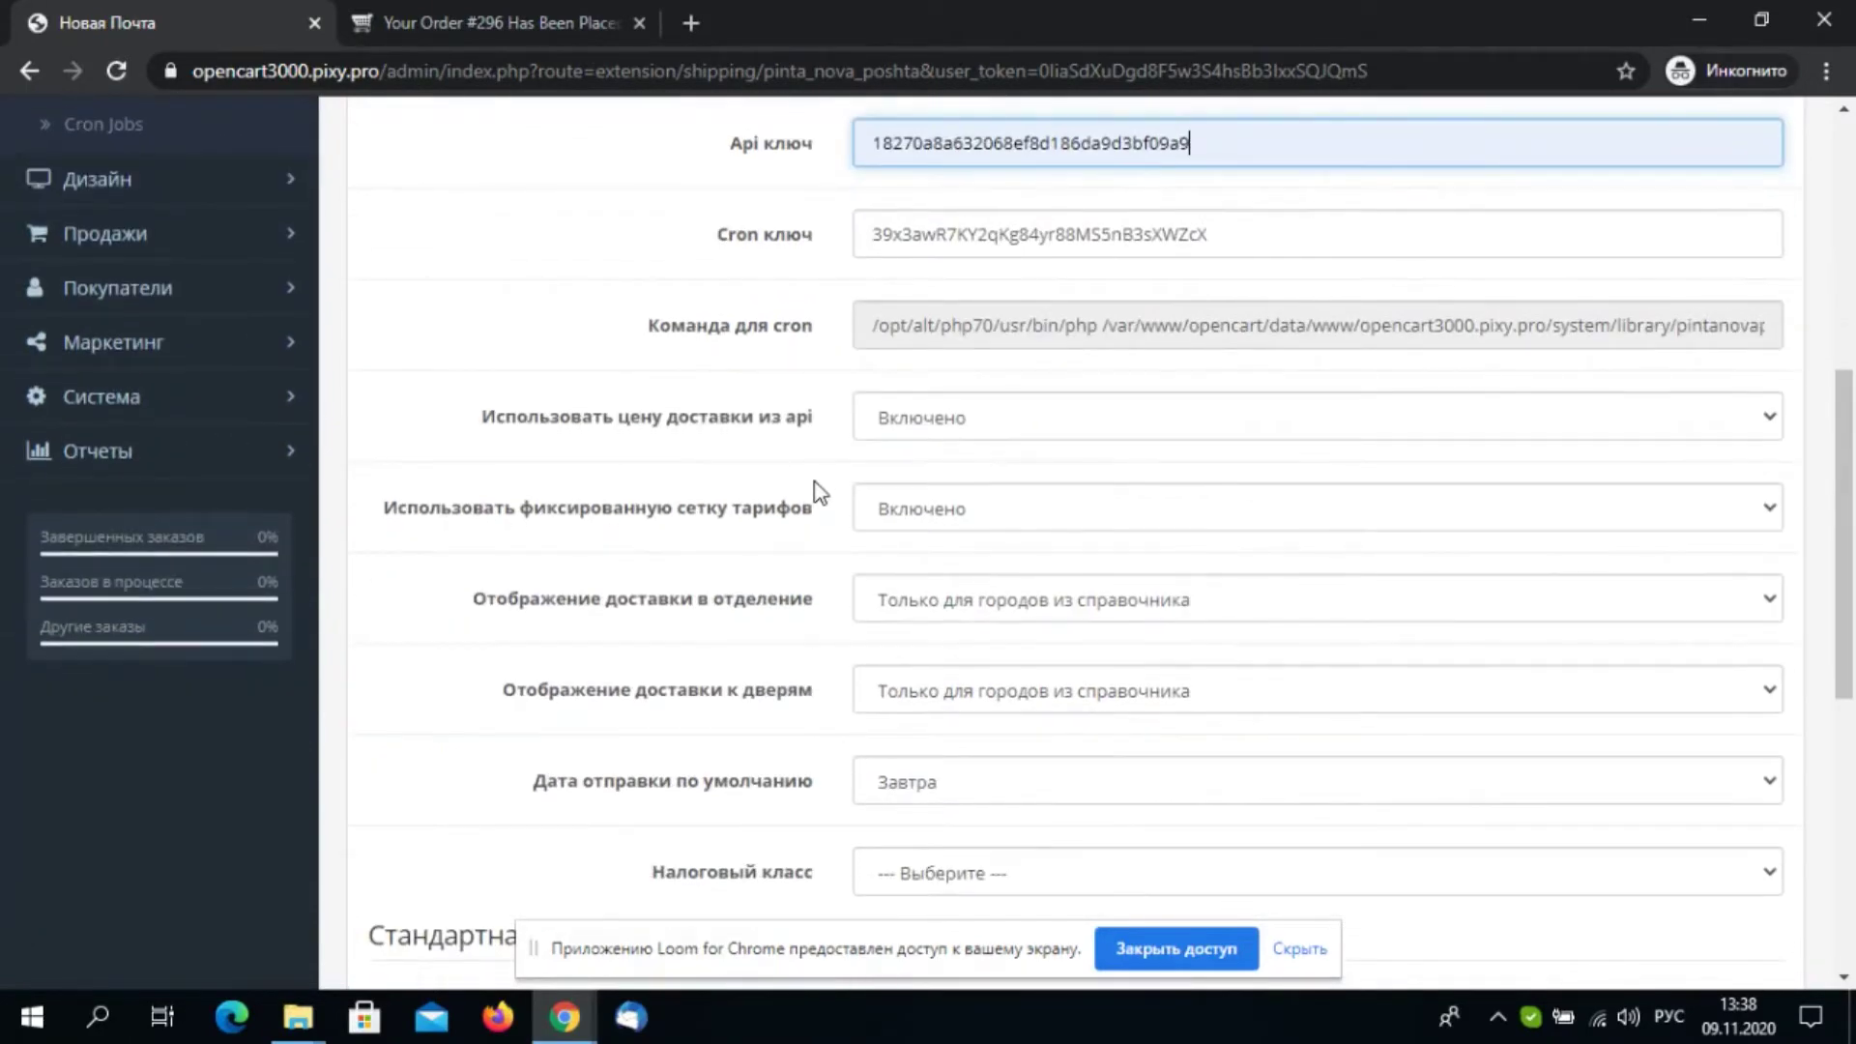
scroll(820, 493, "down", 3)
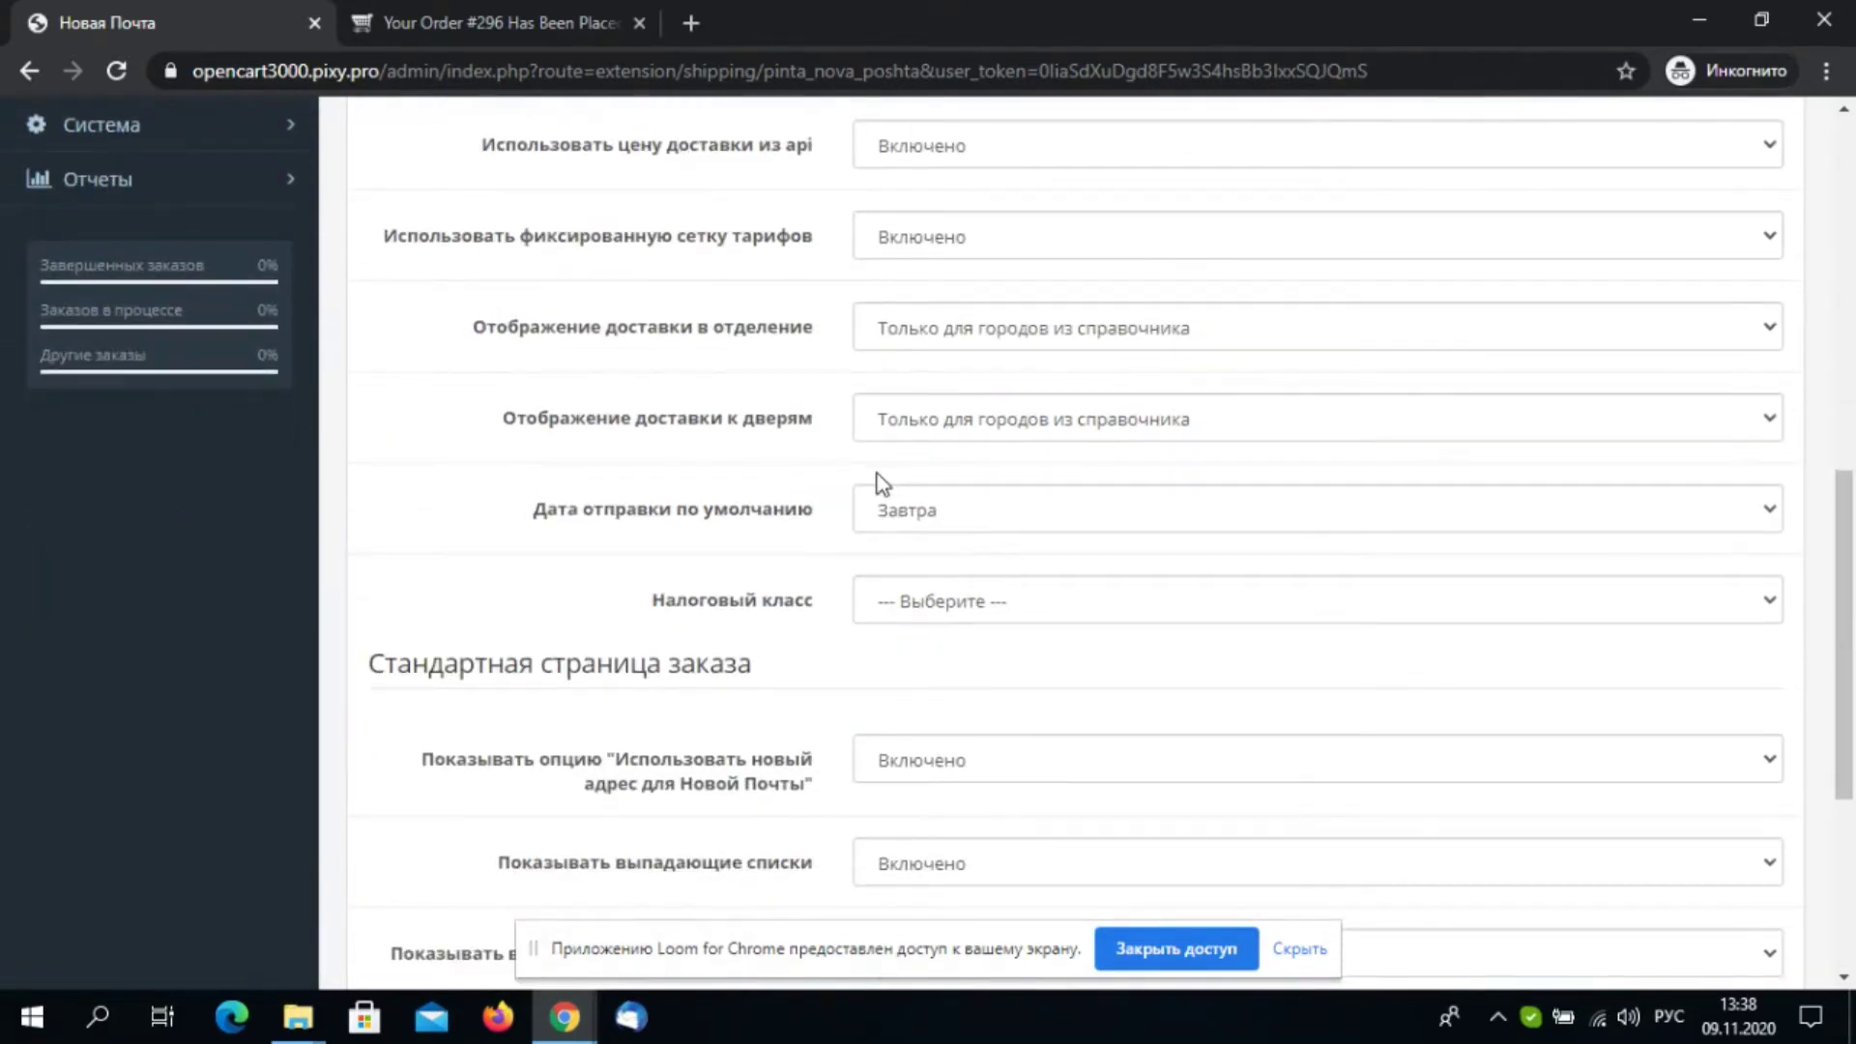
left_click(1076, 603)
left_click(942, 665)
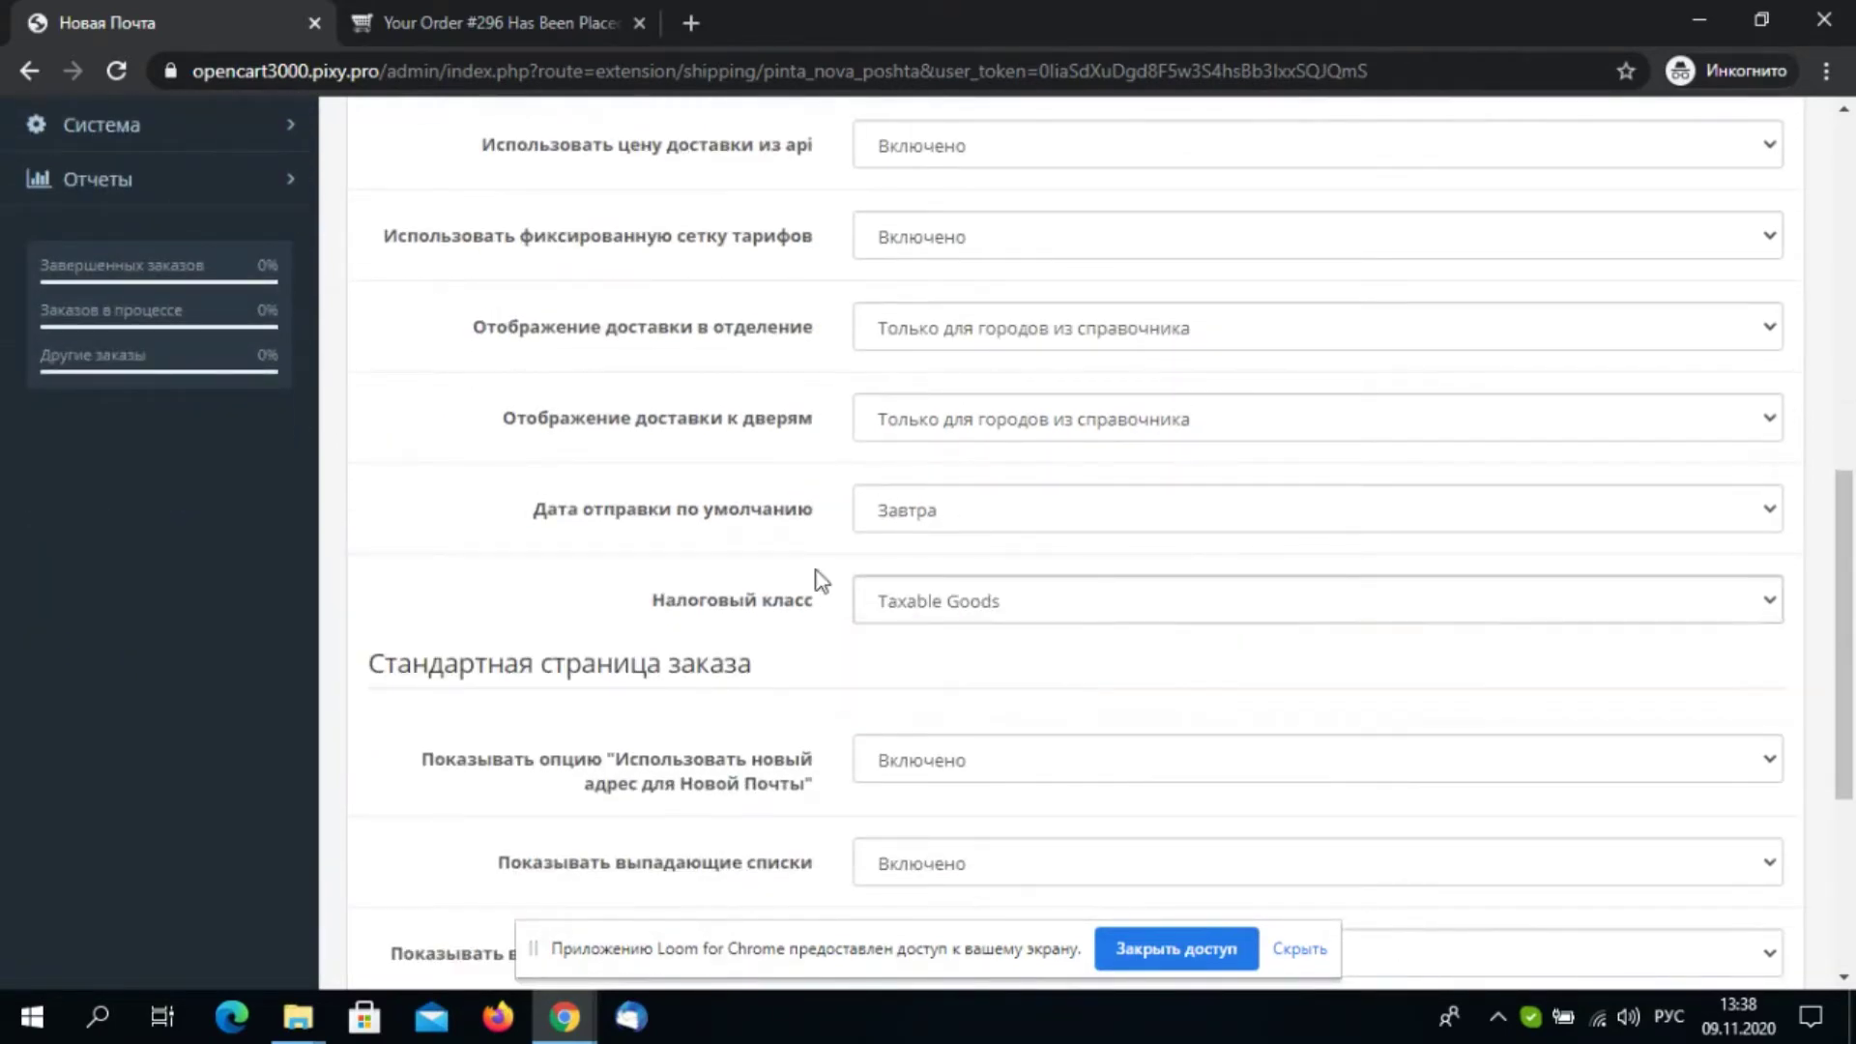
Set the option for suggesting street addresses in the drop-down list to Включено and save the module settings
scroll(712, 497, "down", 3)
scroll(710, 500, "down", 2)
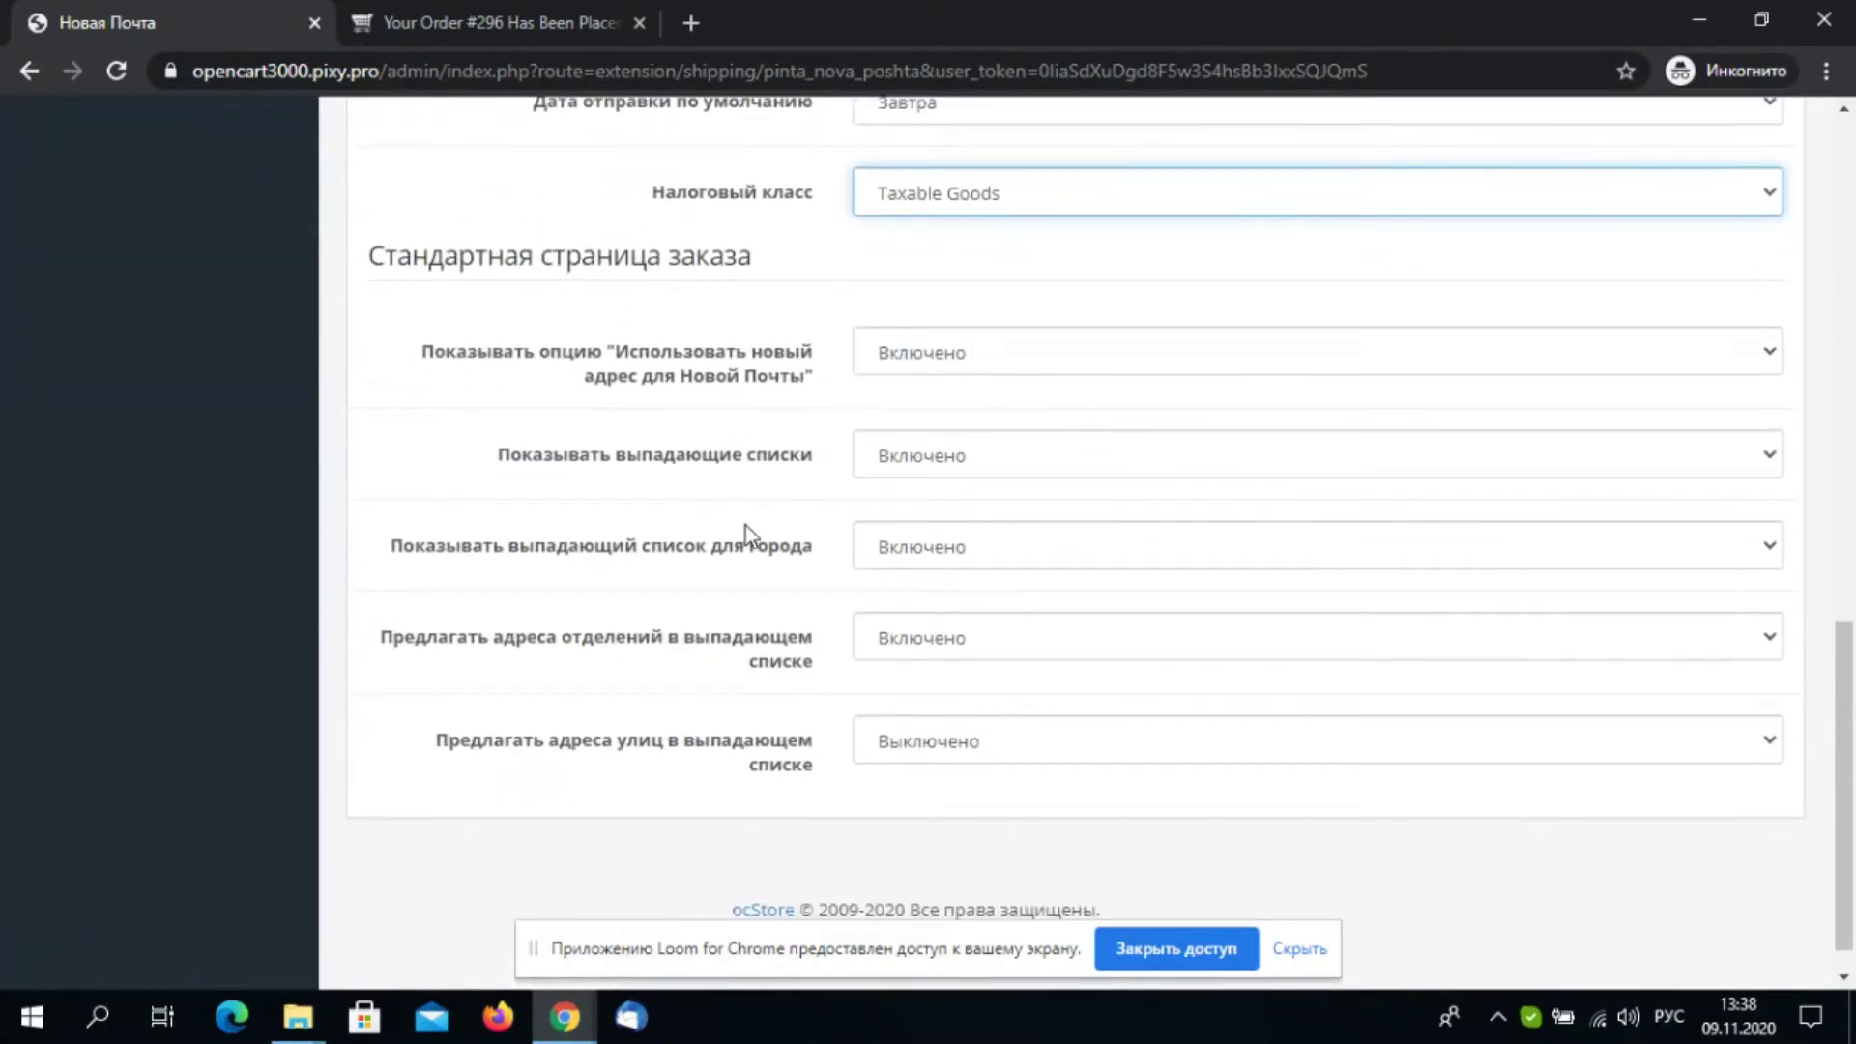
left_click(952, 751)
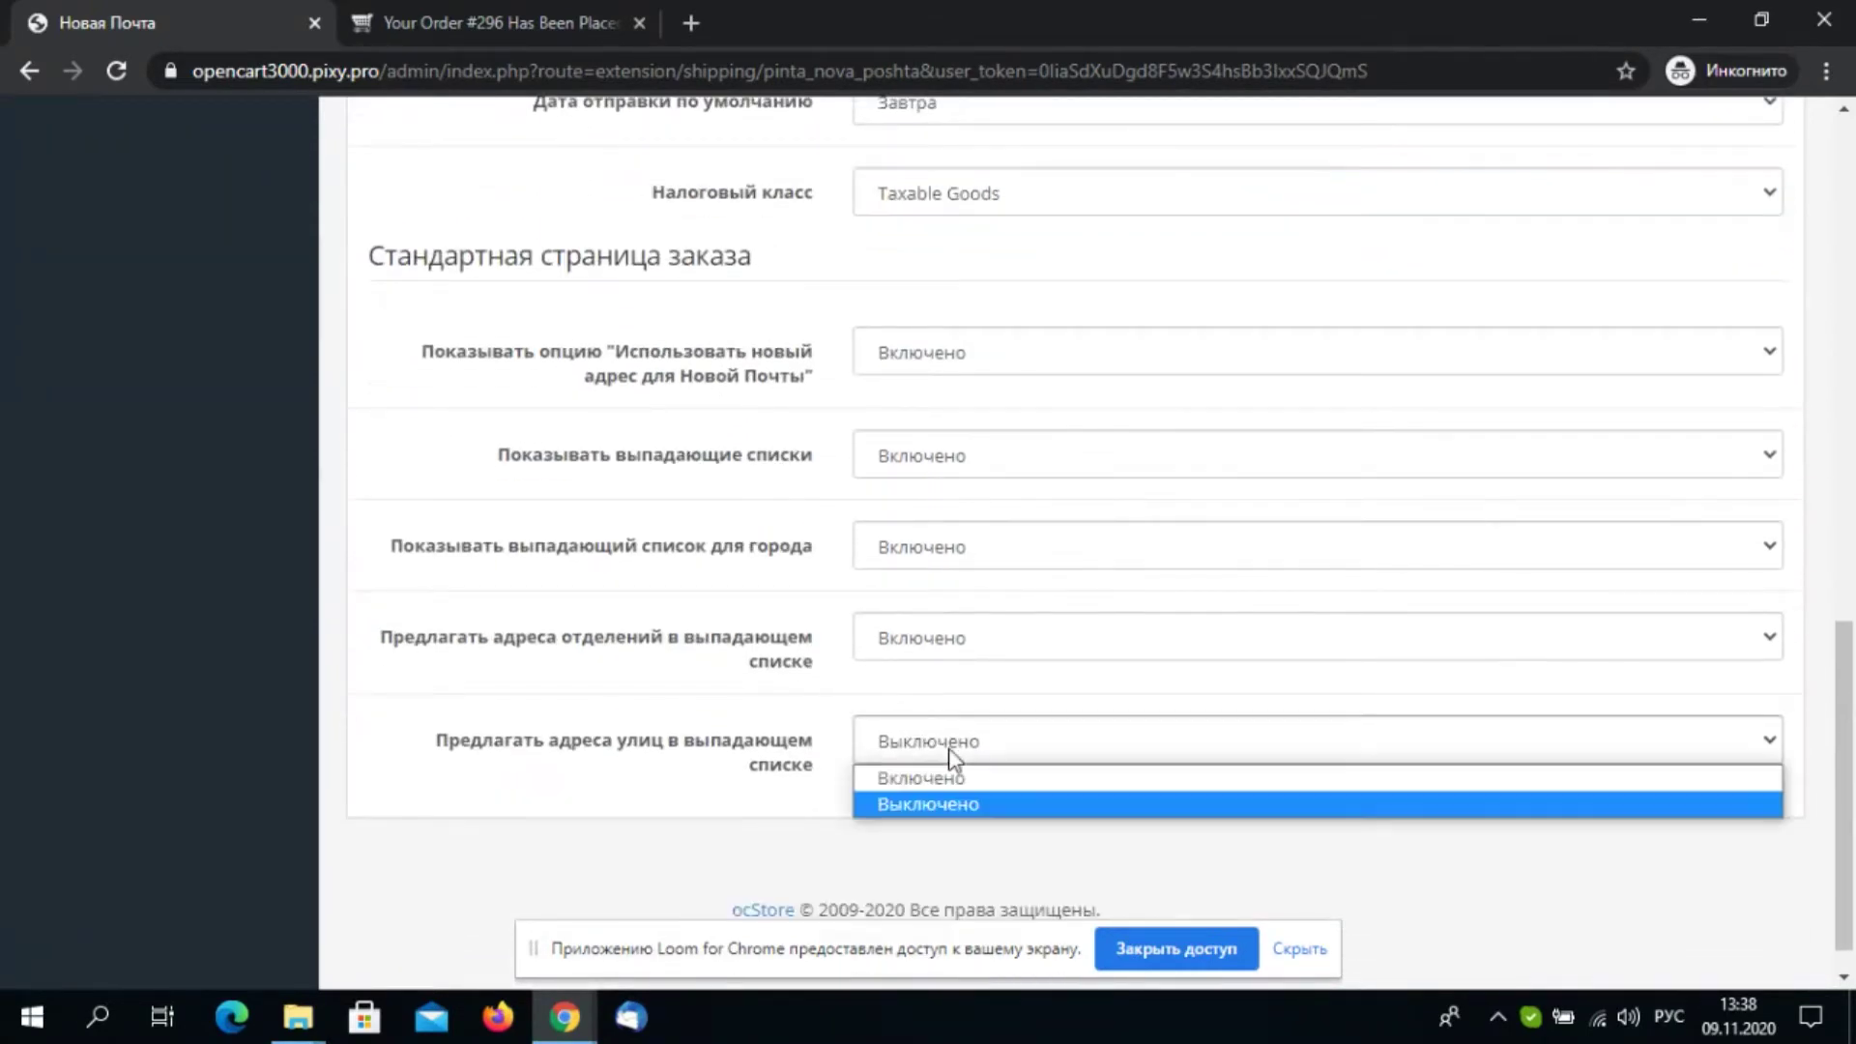
left_click(949, 777)
scroll(711, 740, "up", 15)
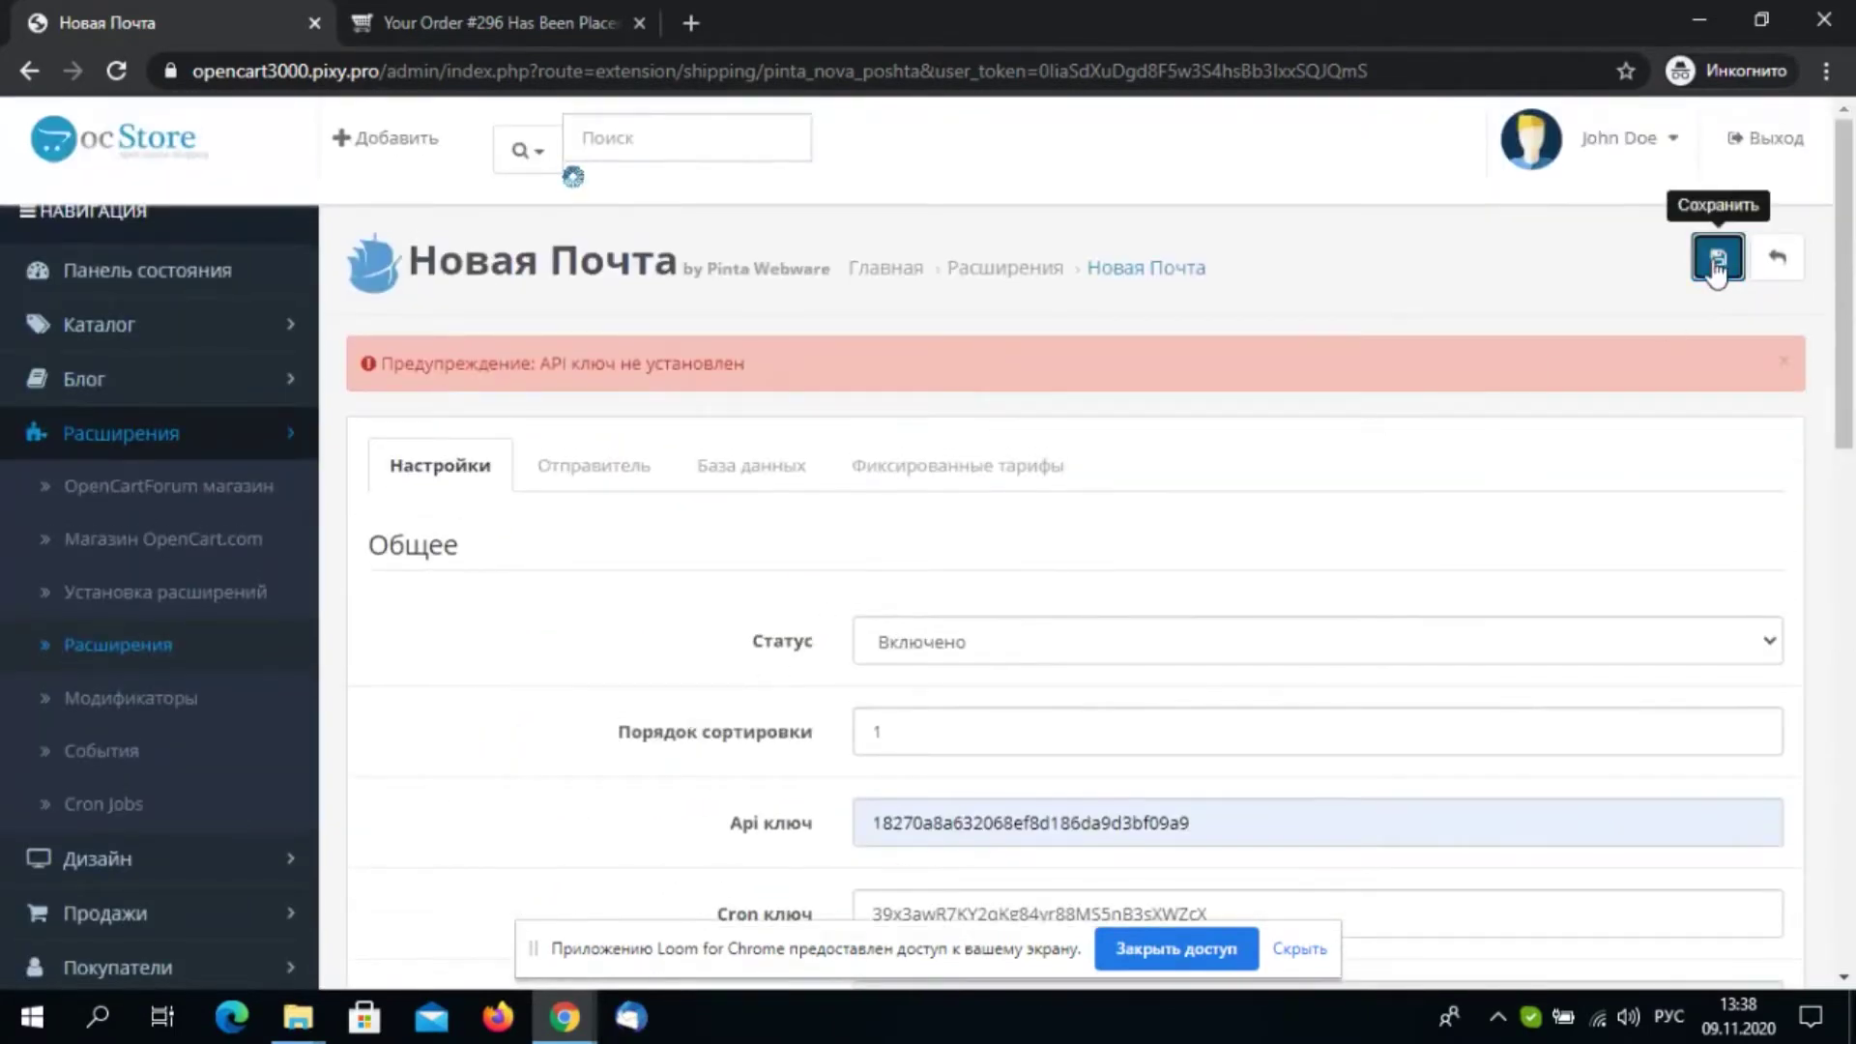
left_click(1721, 269)
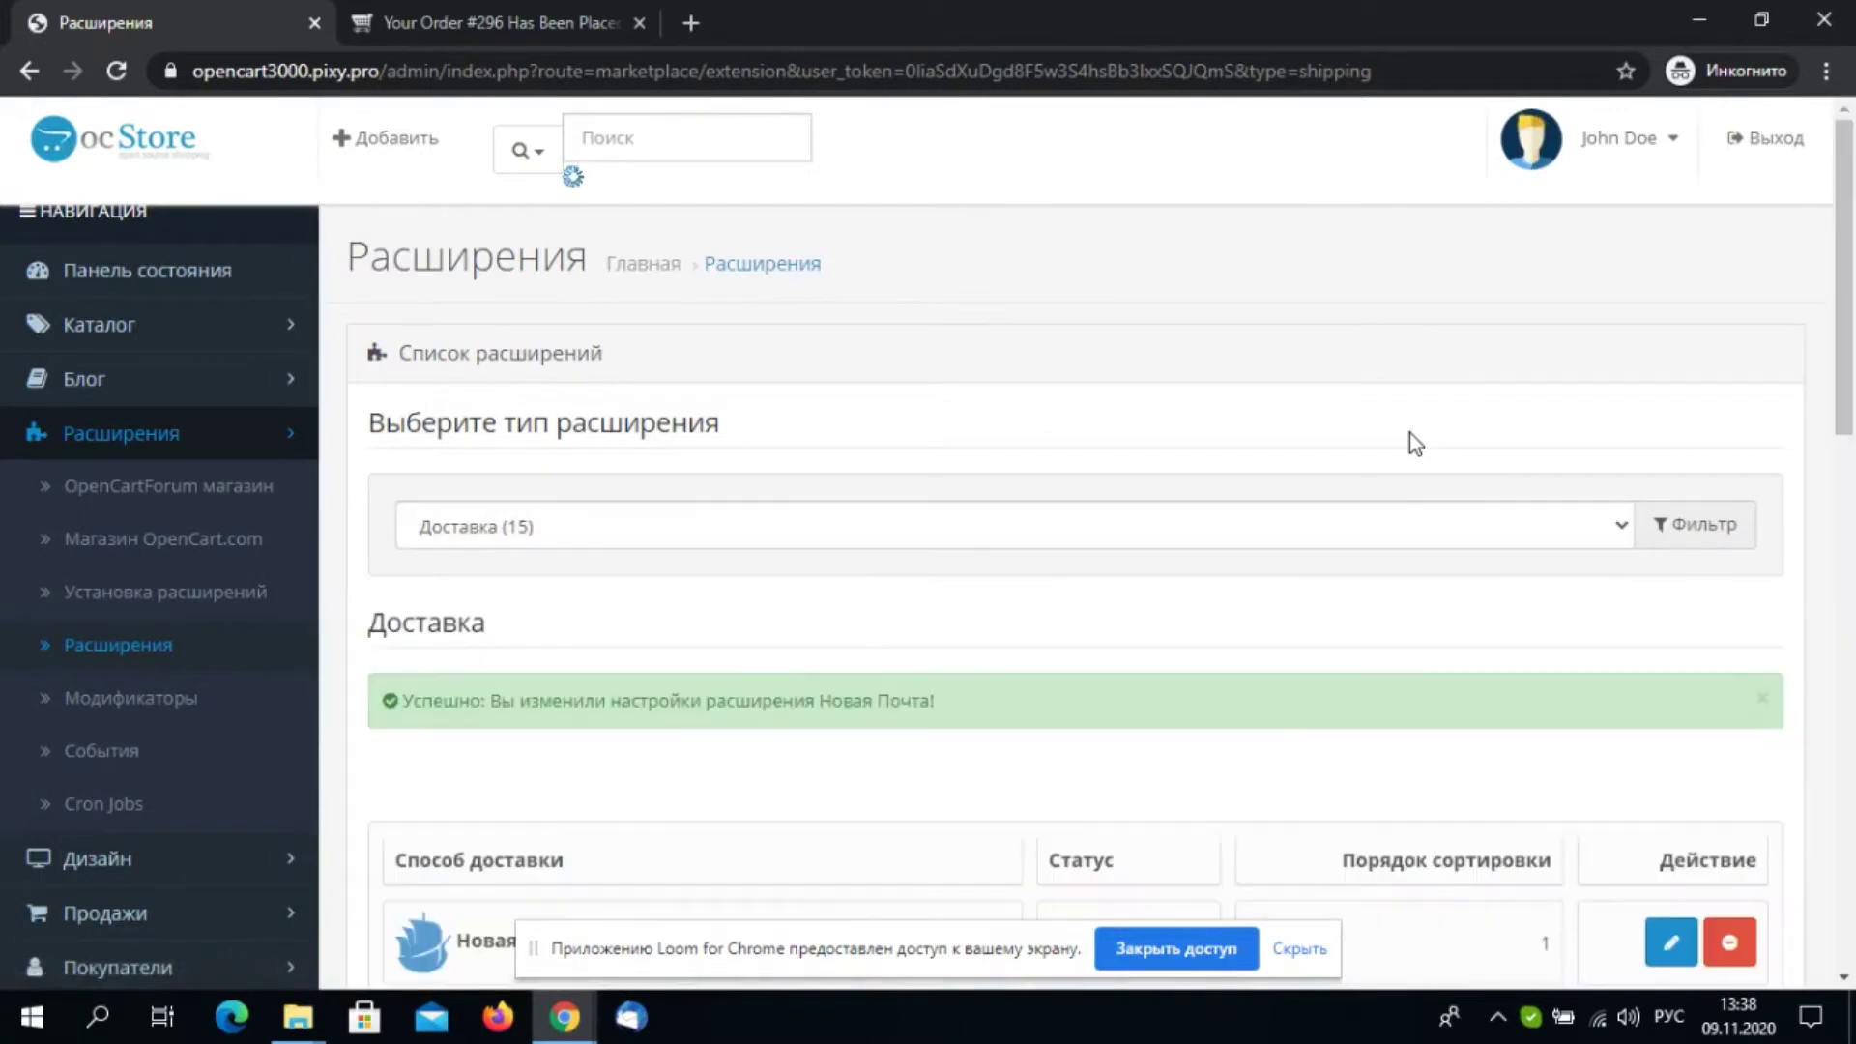
Reopen the Новая Почта module's settings and update the Область, Город and Отделение directories in its database section
scroll(1411, 437, "down", 3)
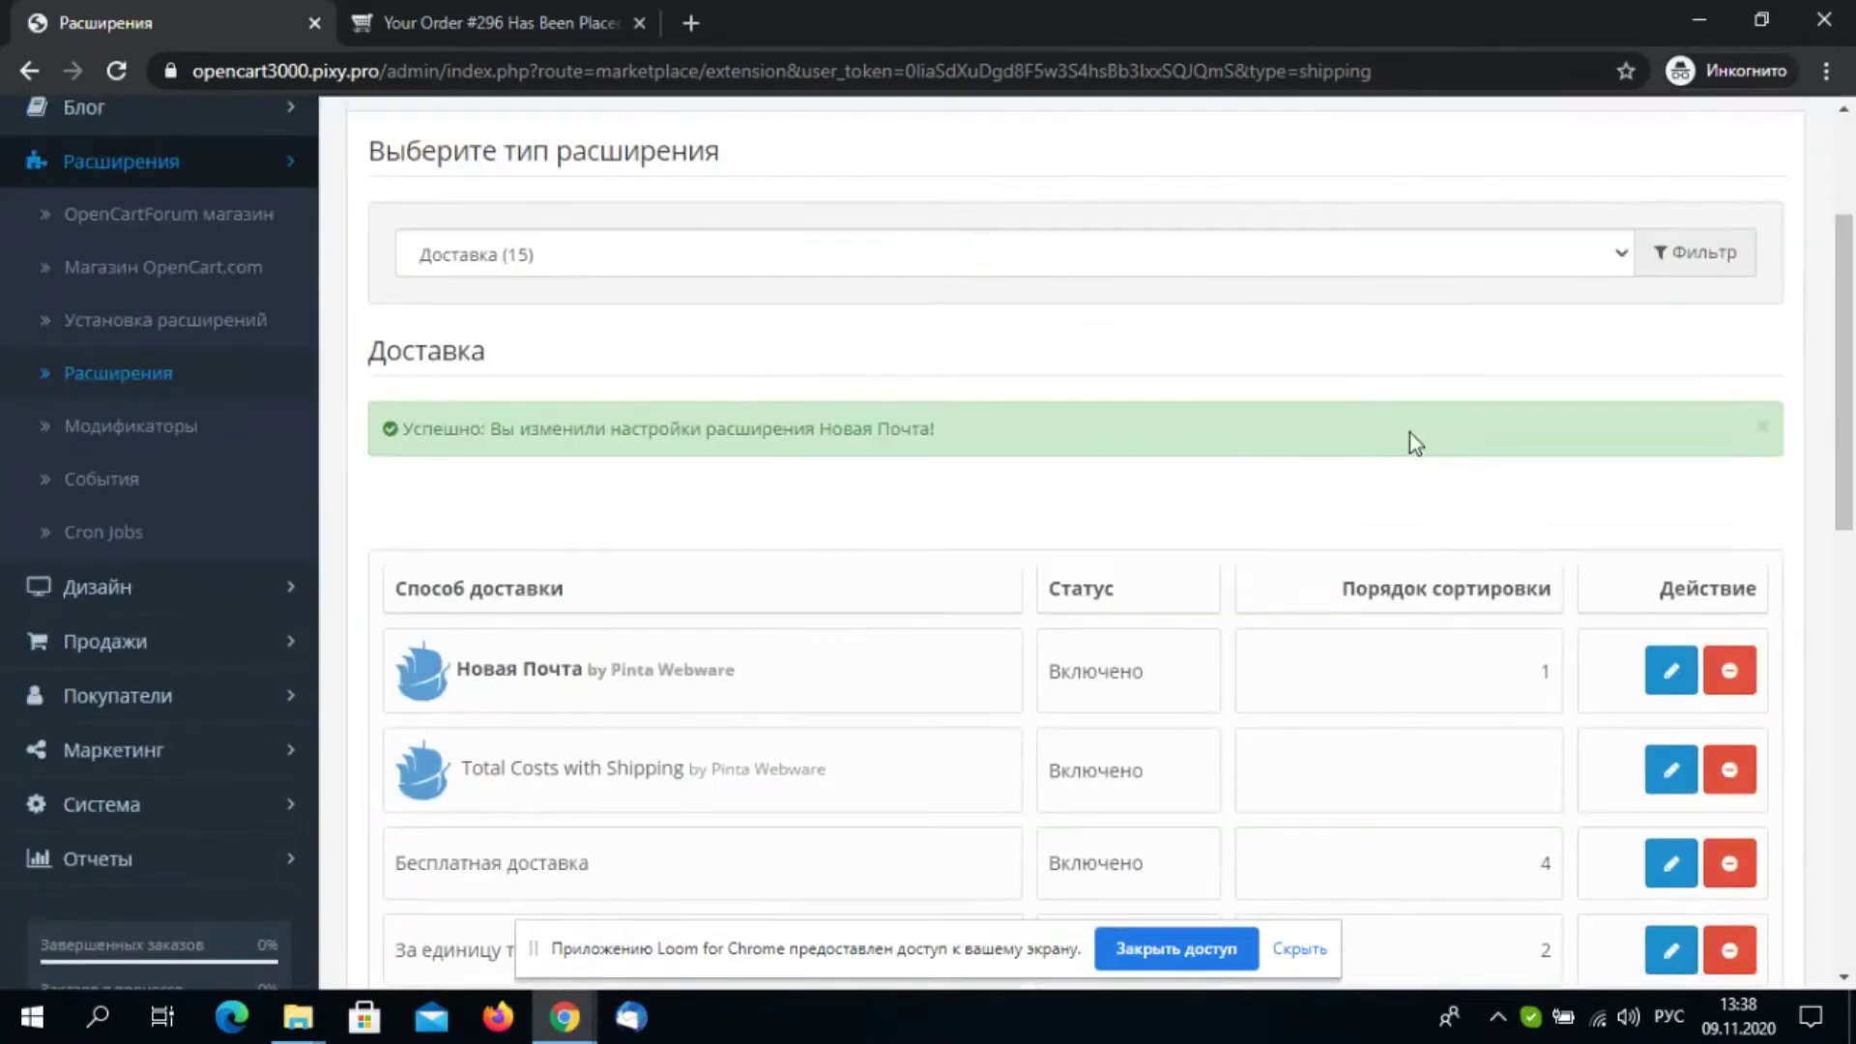
left_click(1660, 670)
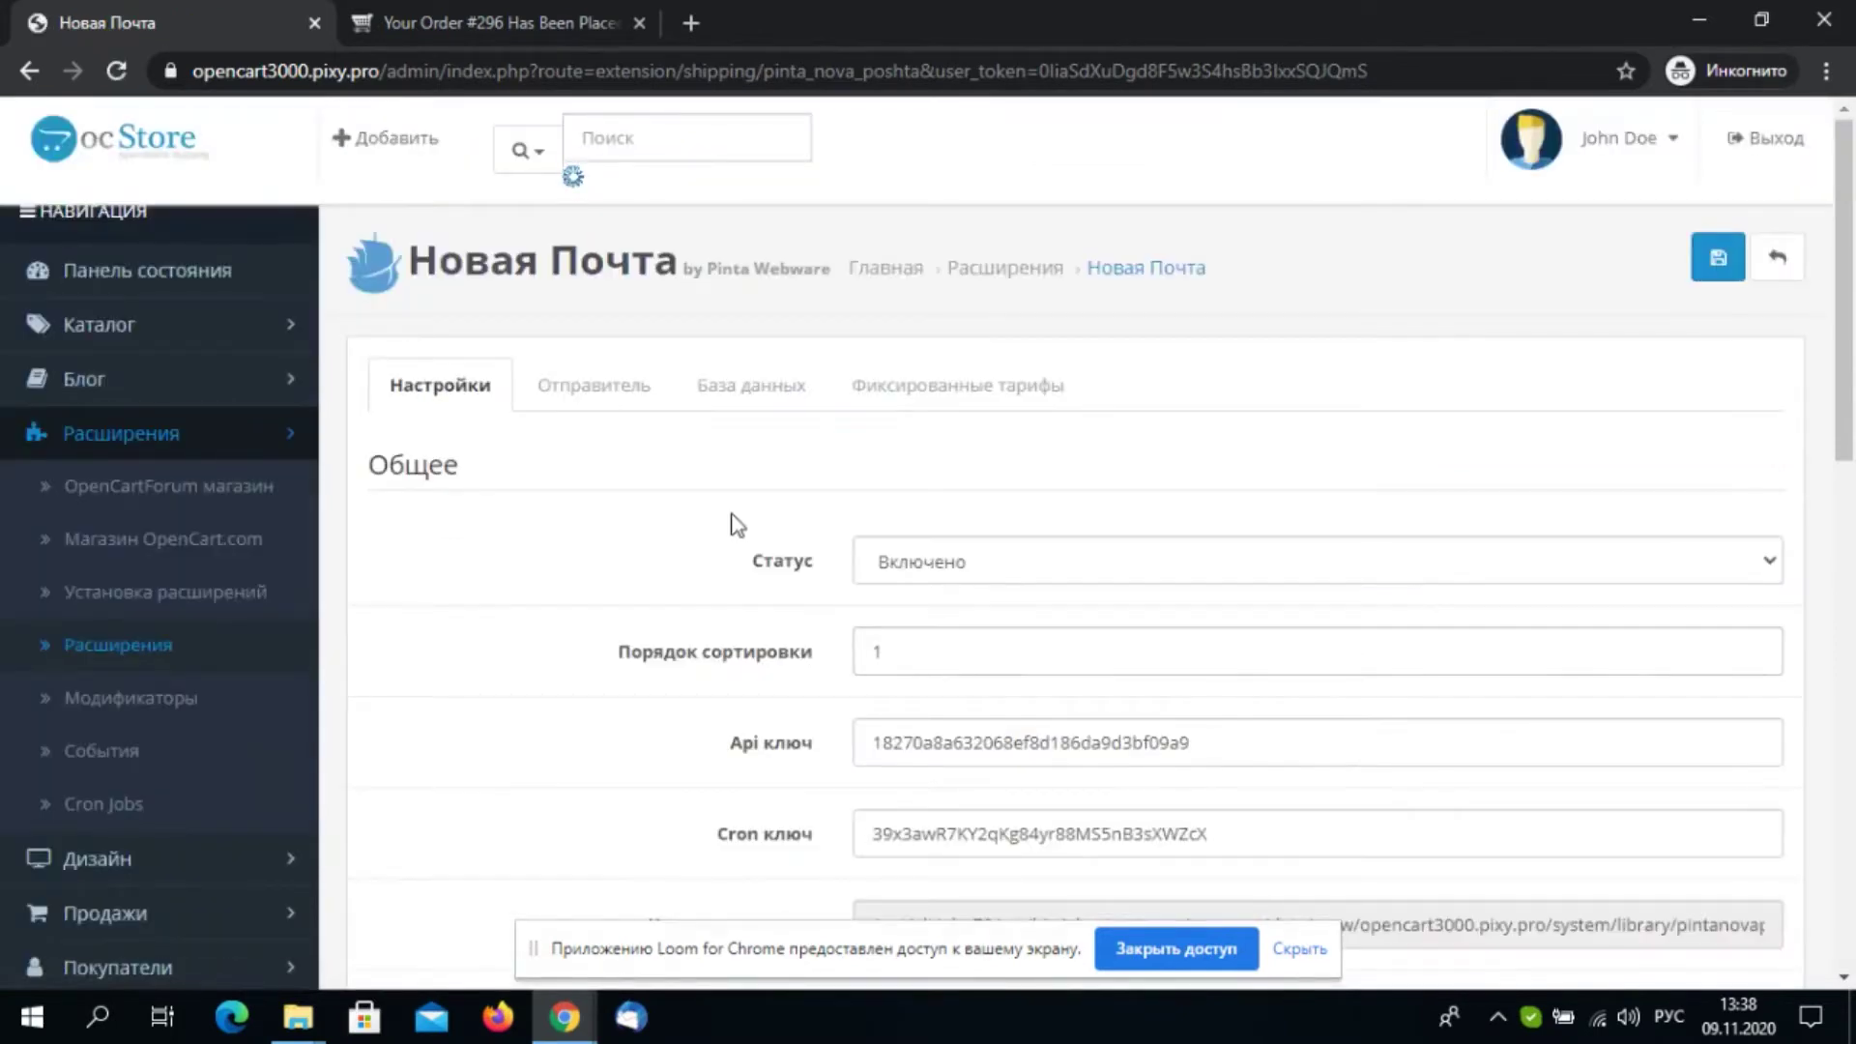
left_click(764, 396)
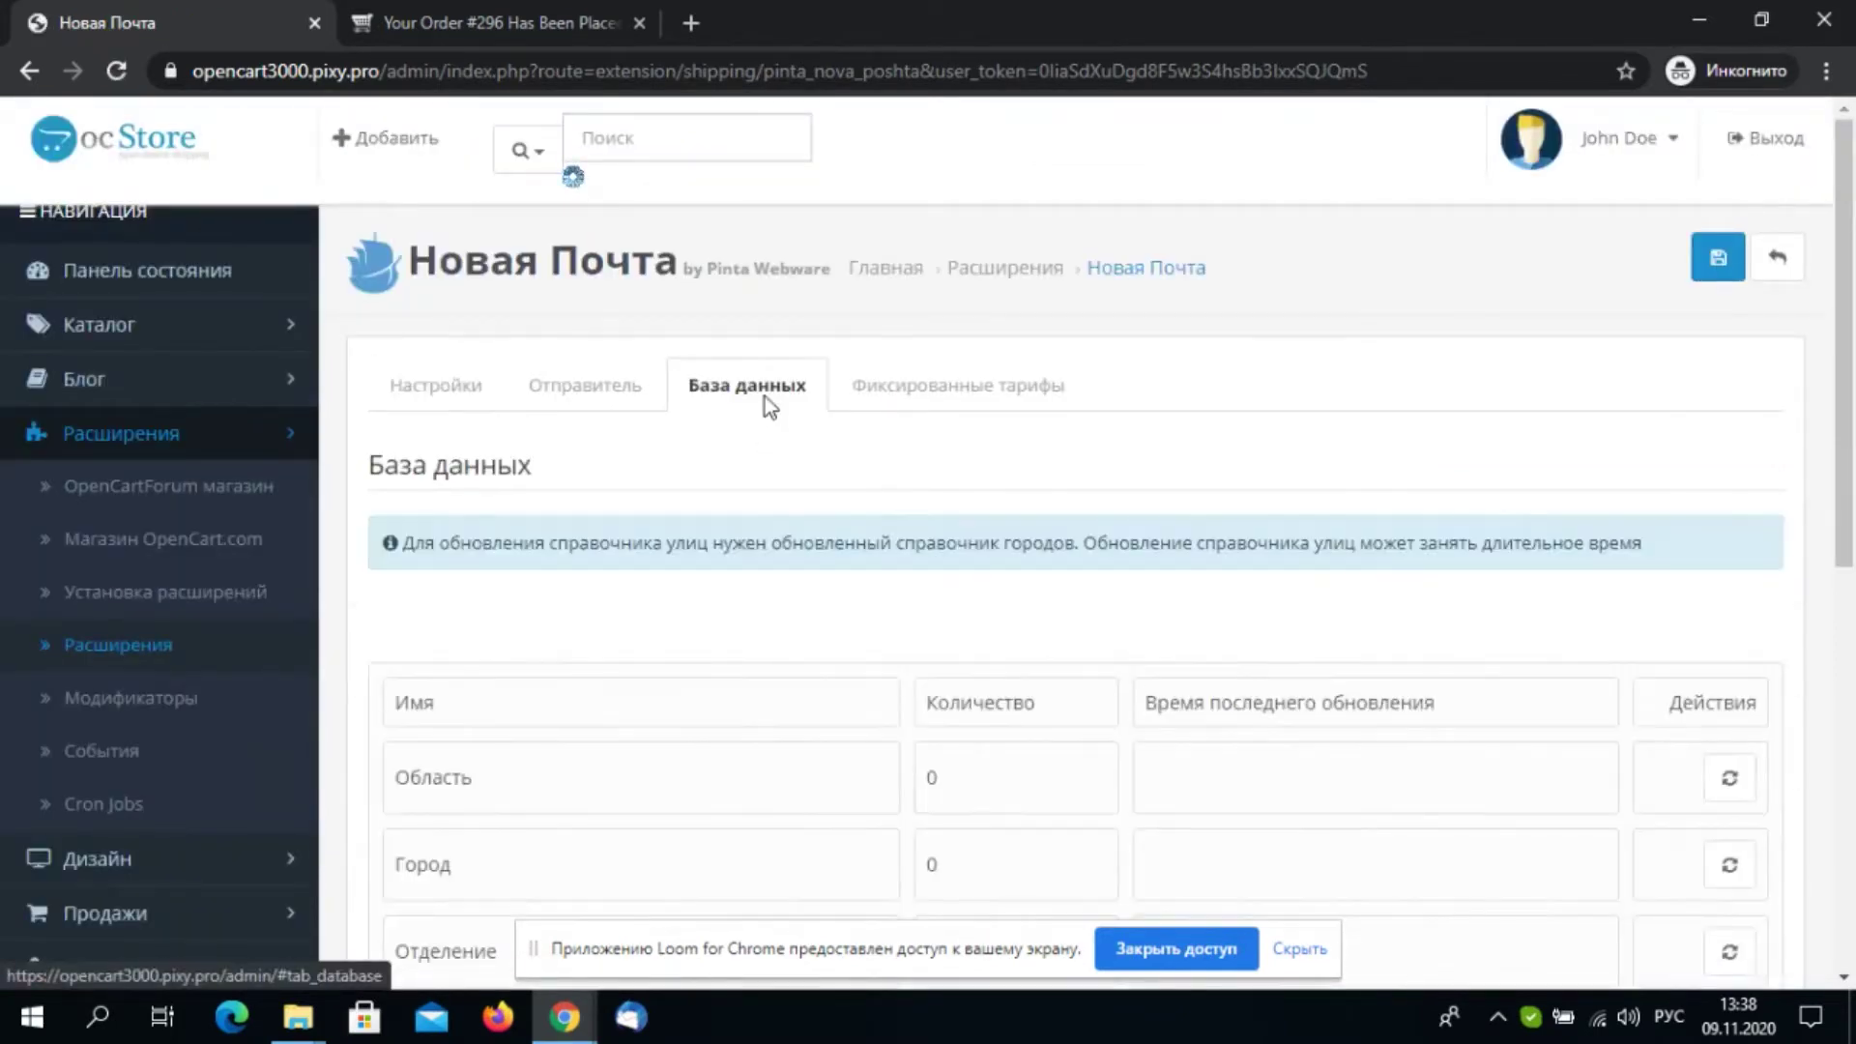
scroll(773, 401, "down", 3)
left_click(1728, 511)
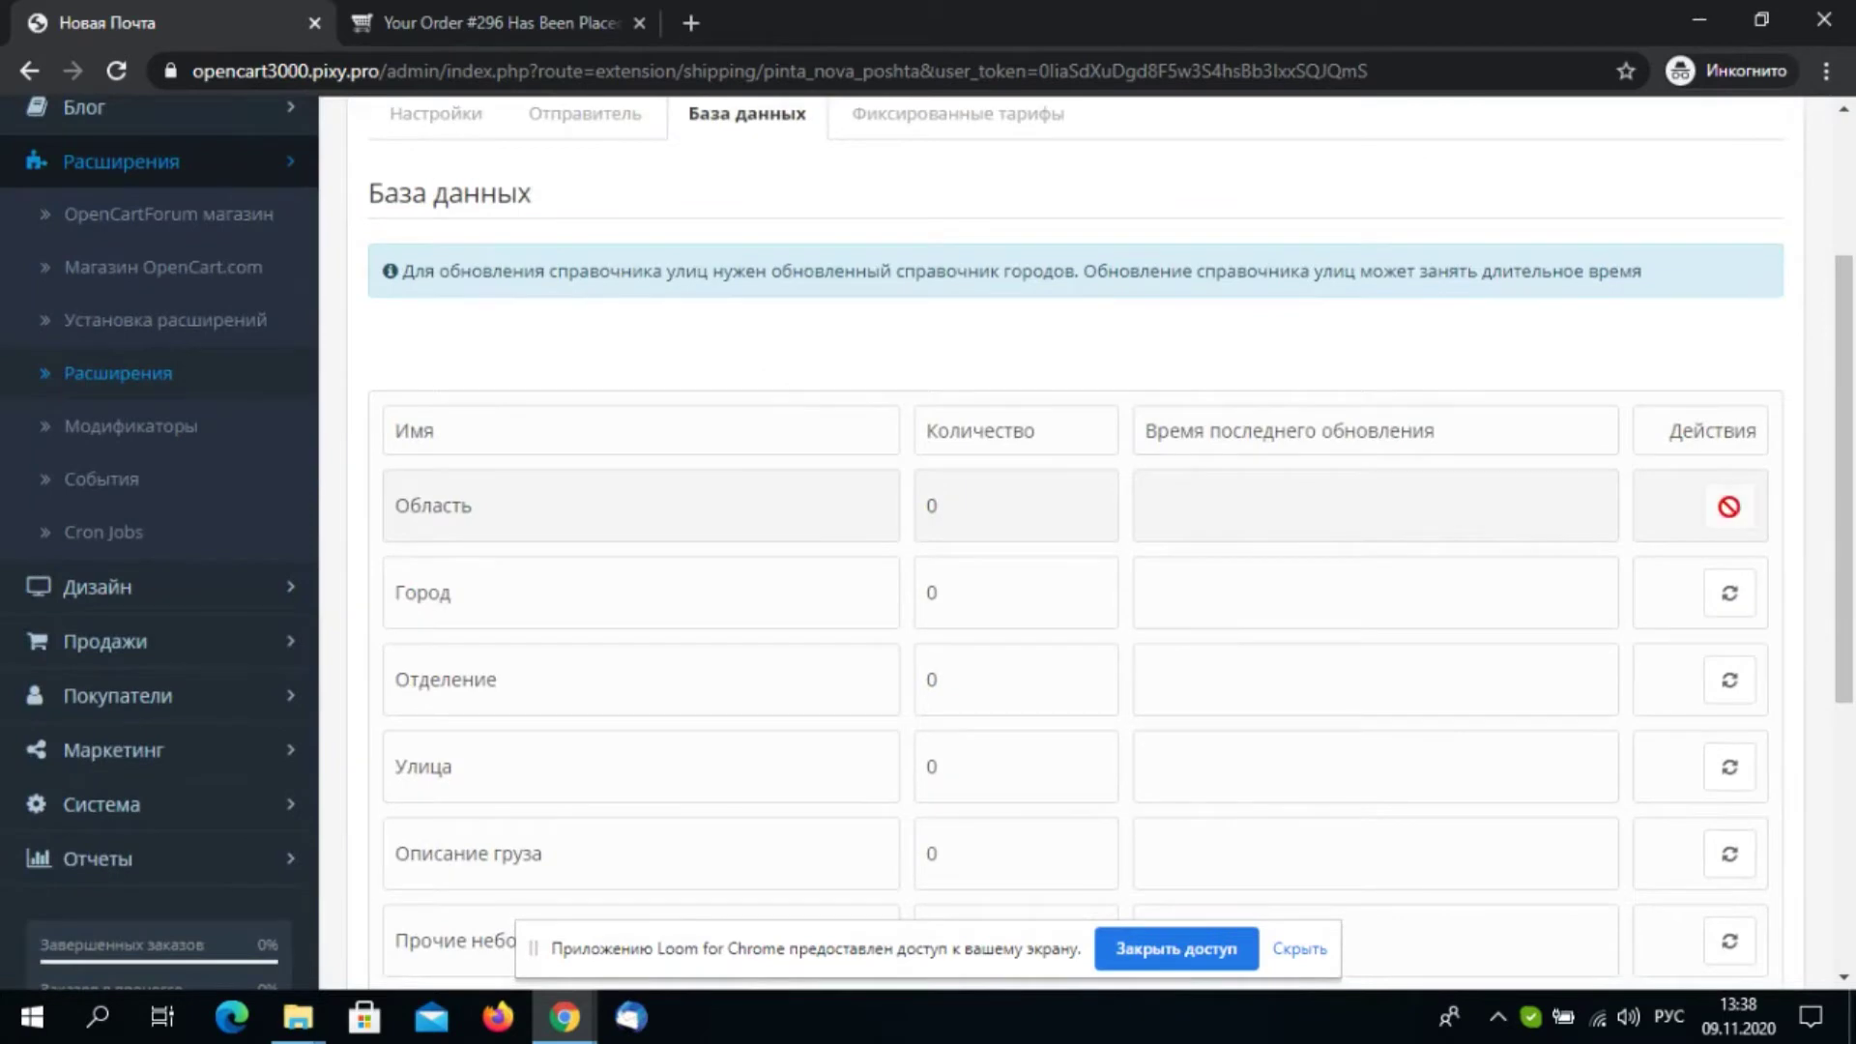
left_click(1731, 595)
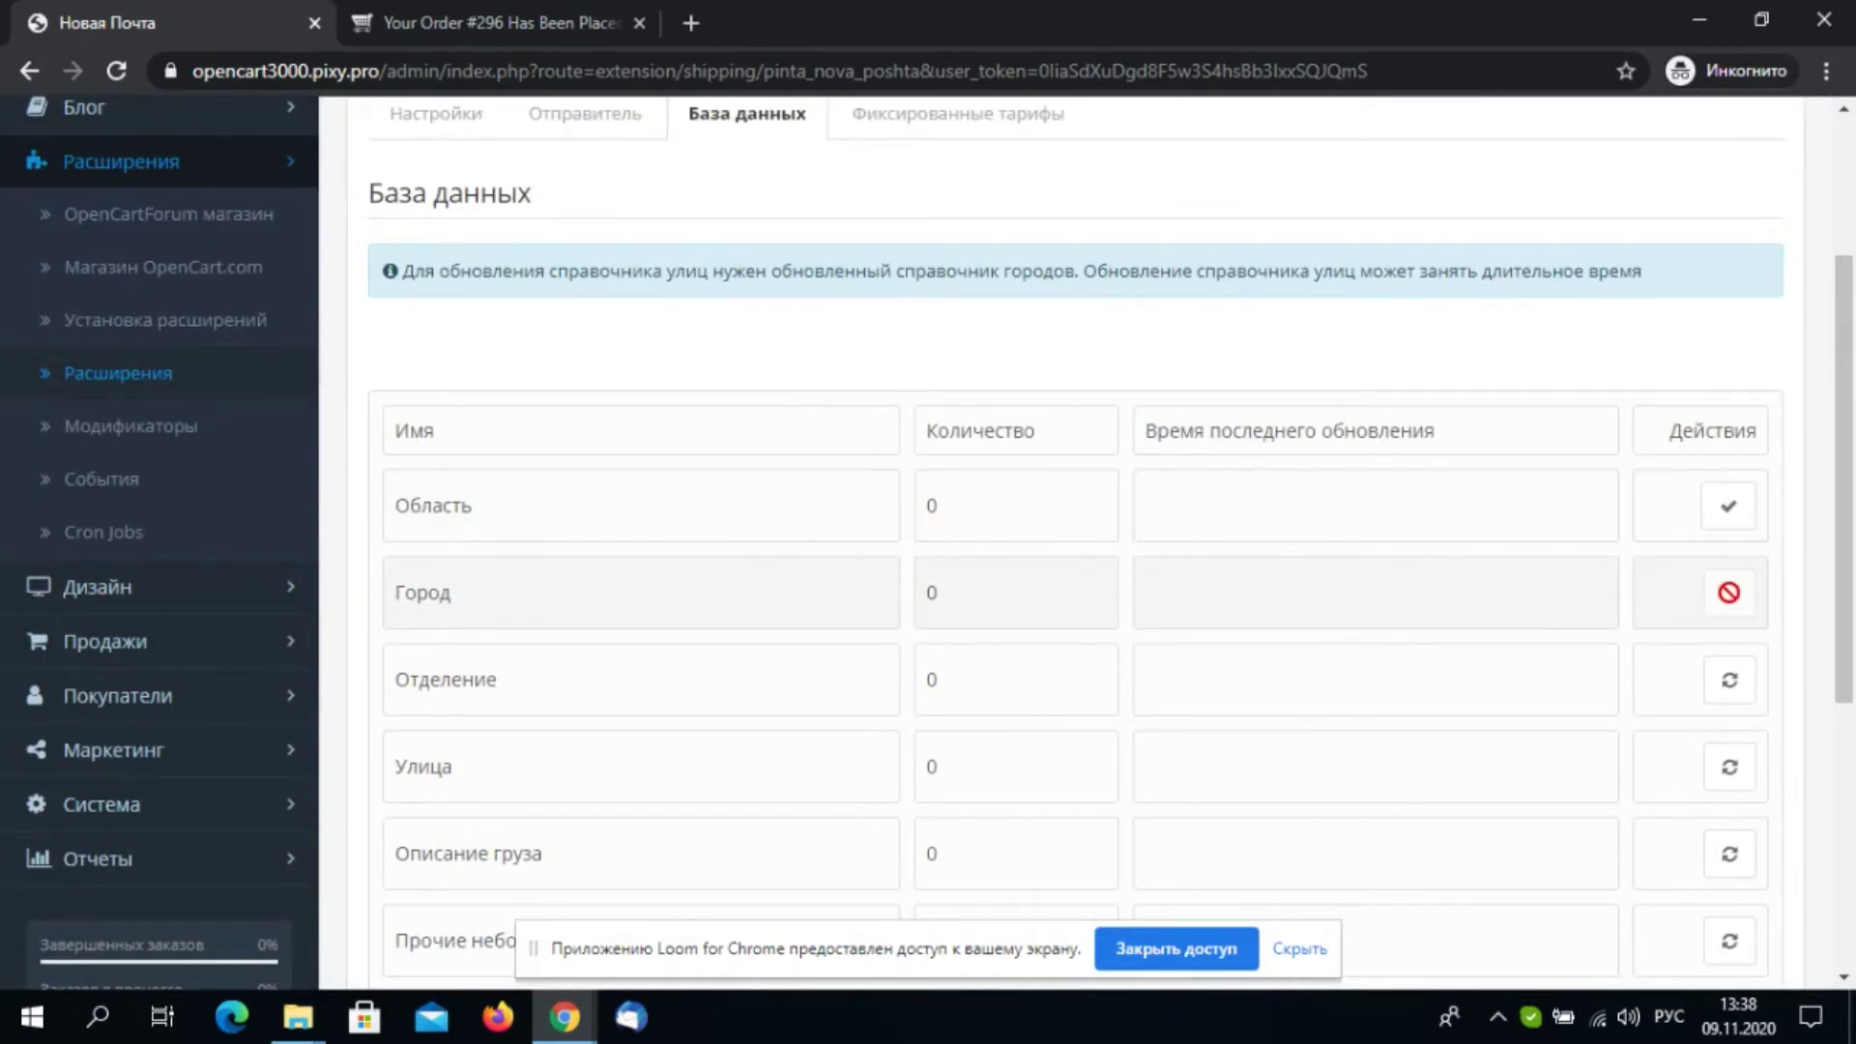
left_click(1730, 678)
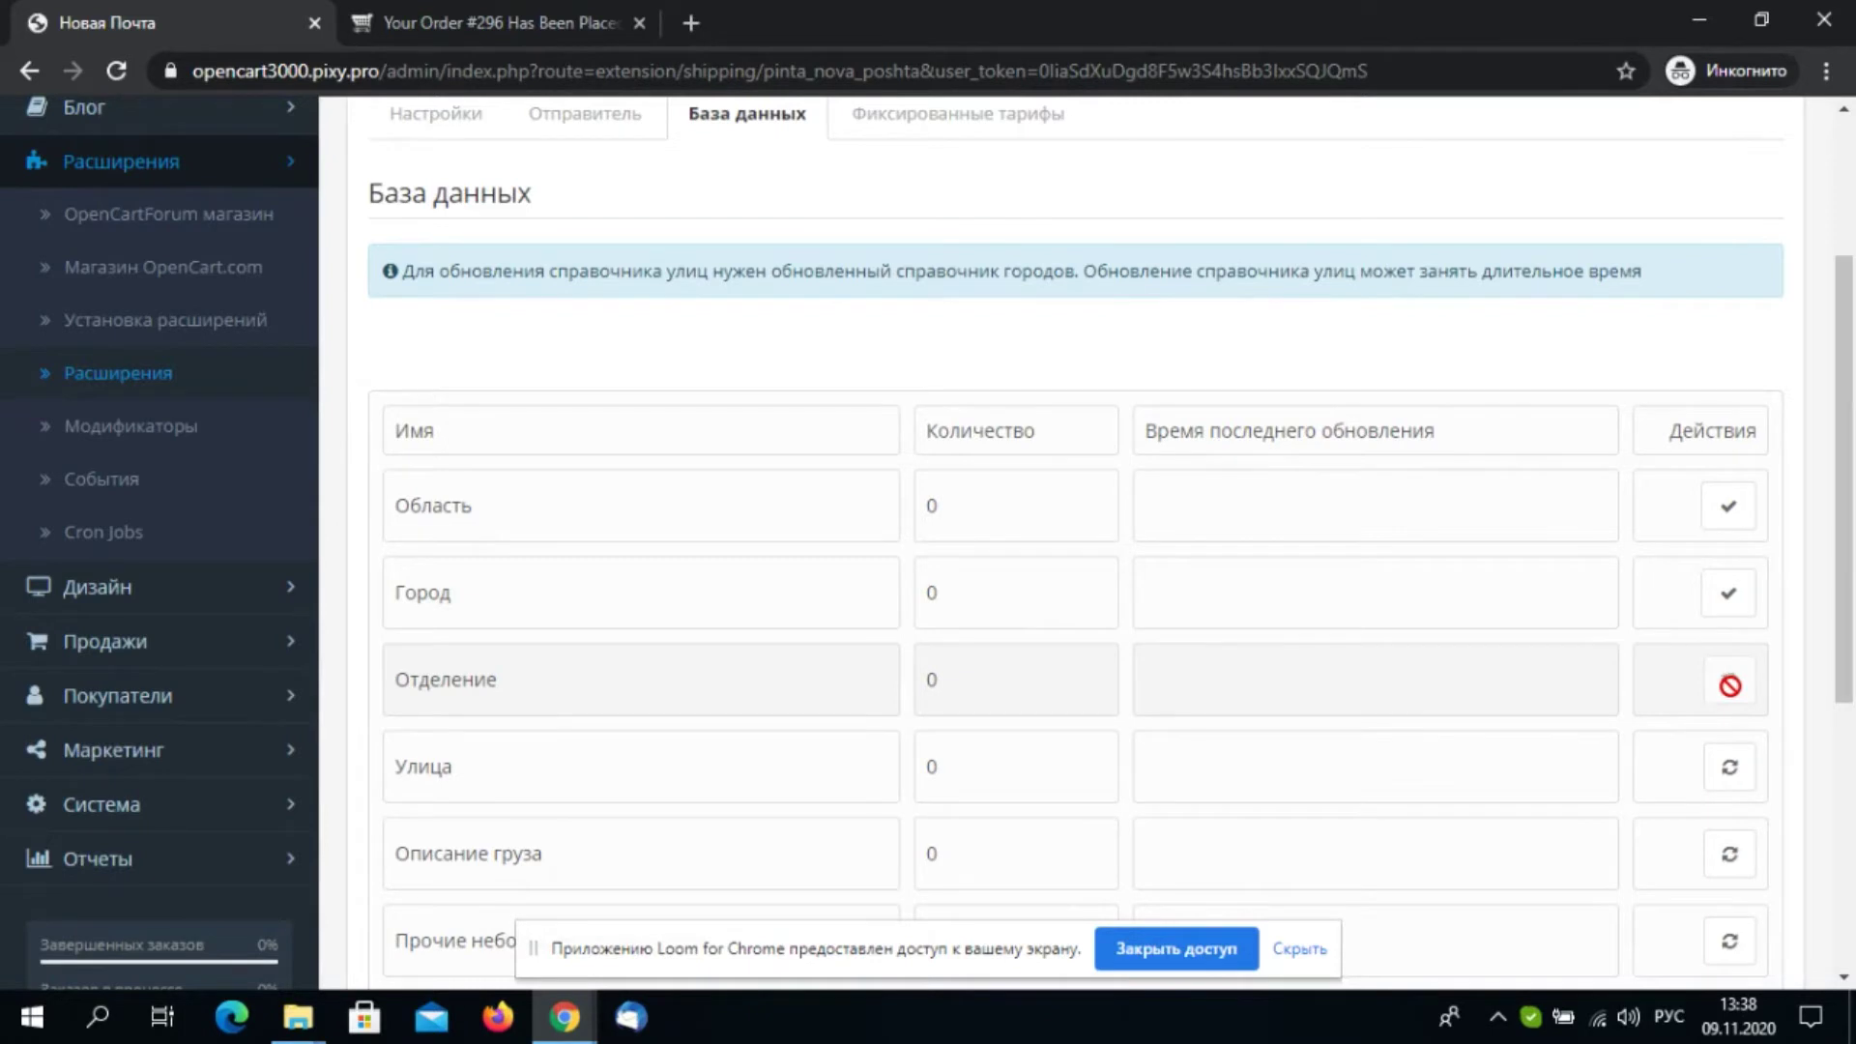
Update the Описание груза, Прочие небольшие справочники and Контрагенты-отправители directories
scroll(1732, 694, "down", 1)
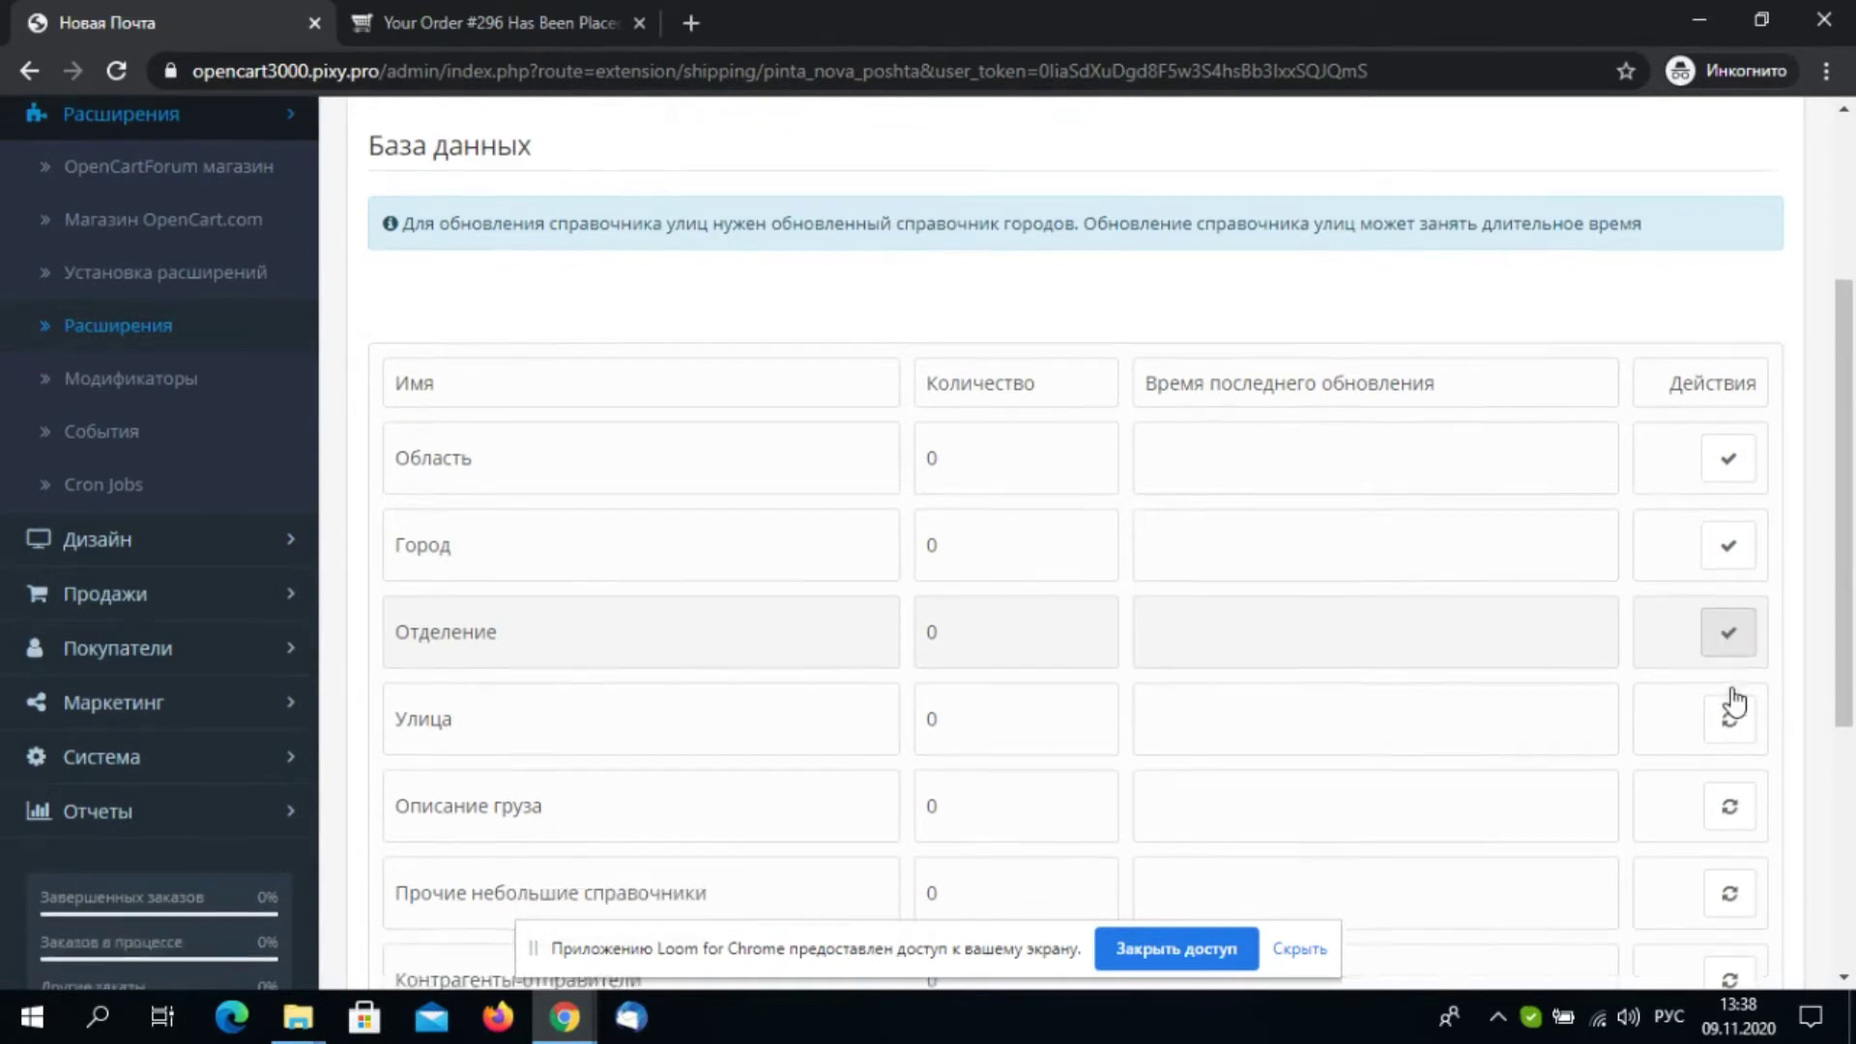
left_click(1731, 717)
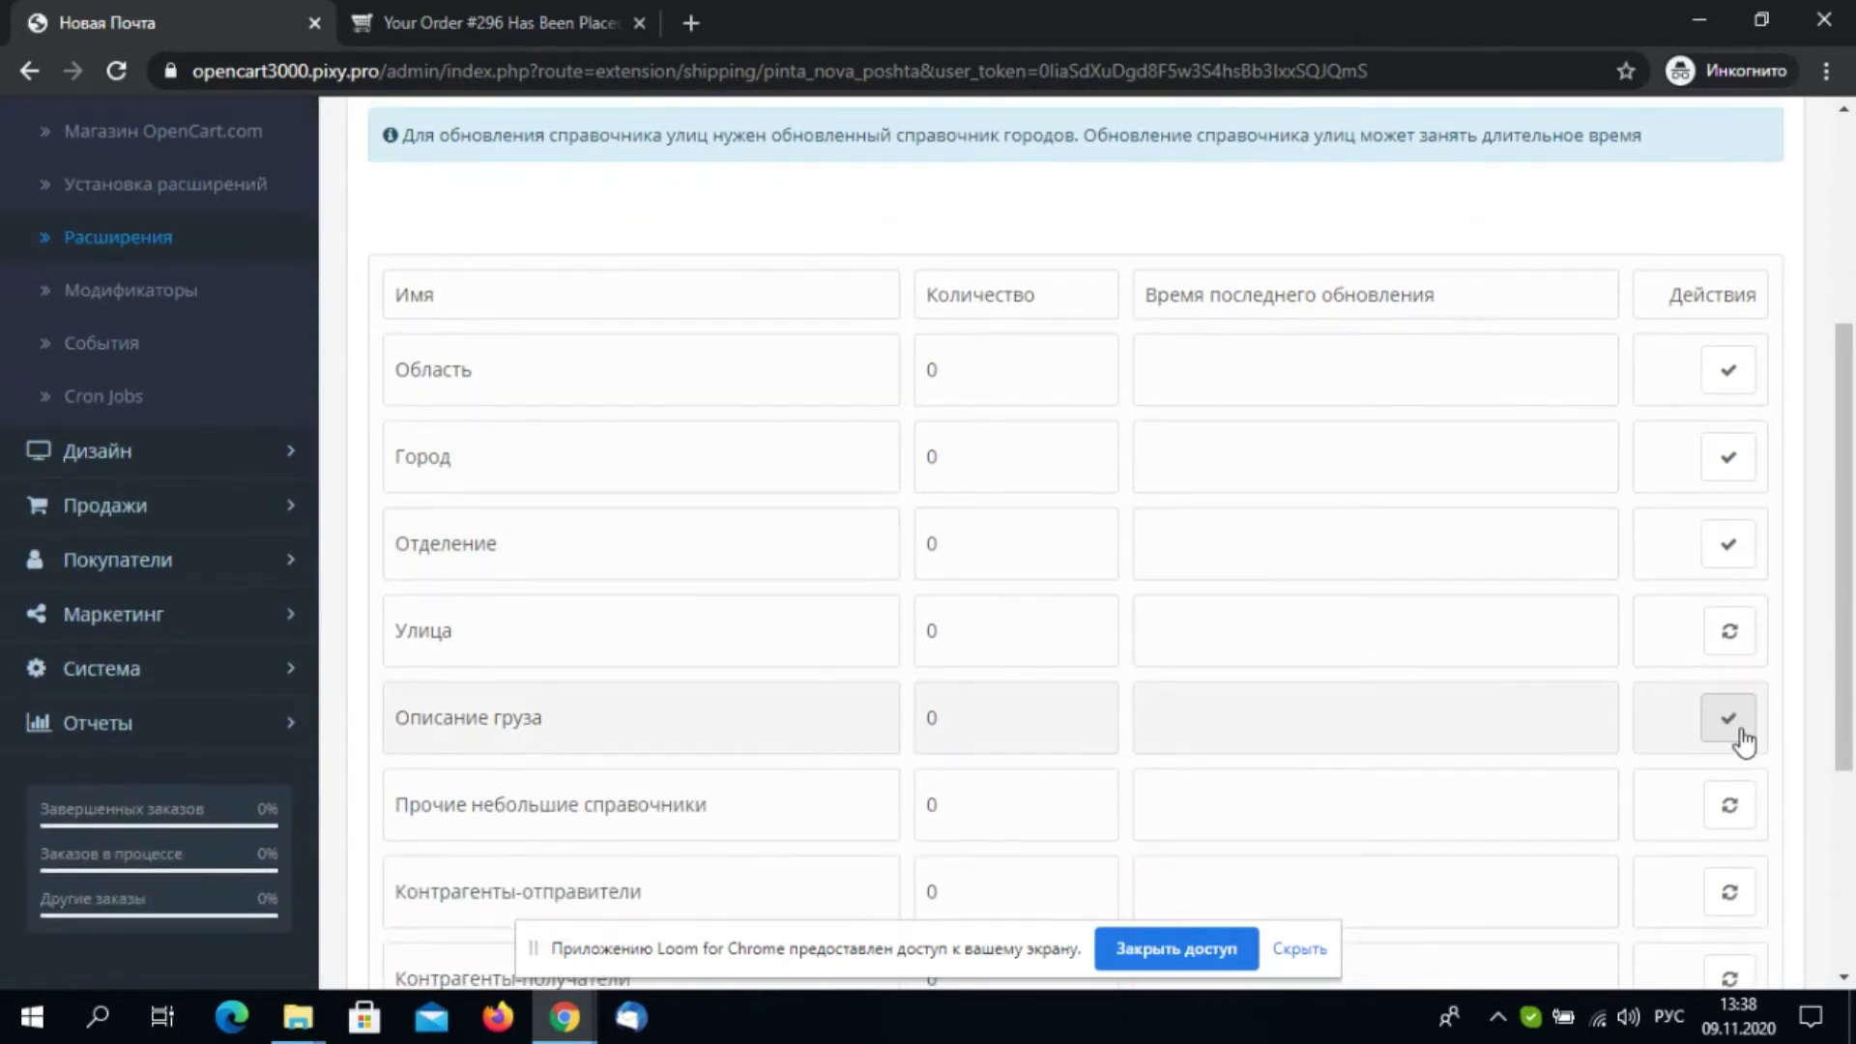
left_click(1729, 802)
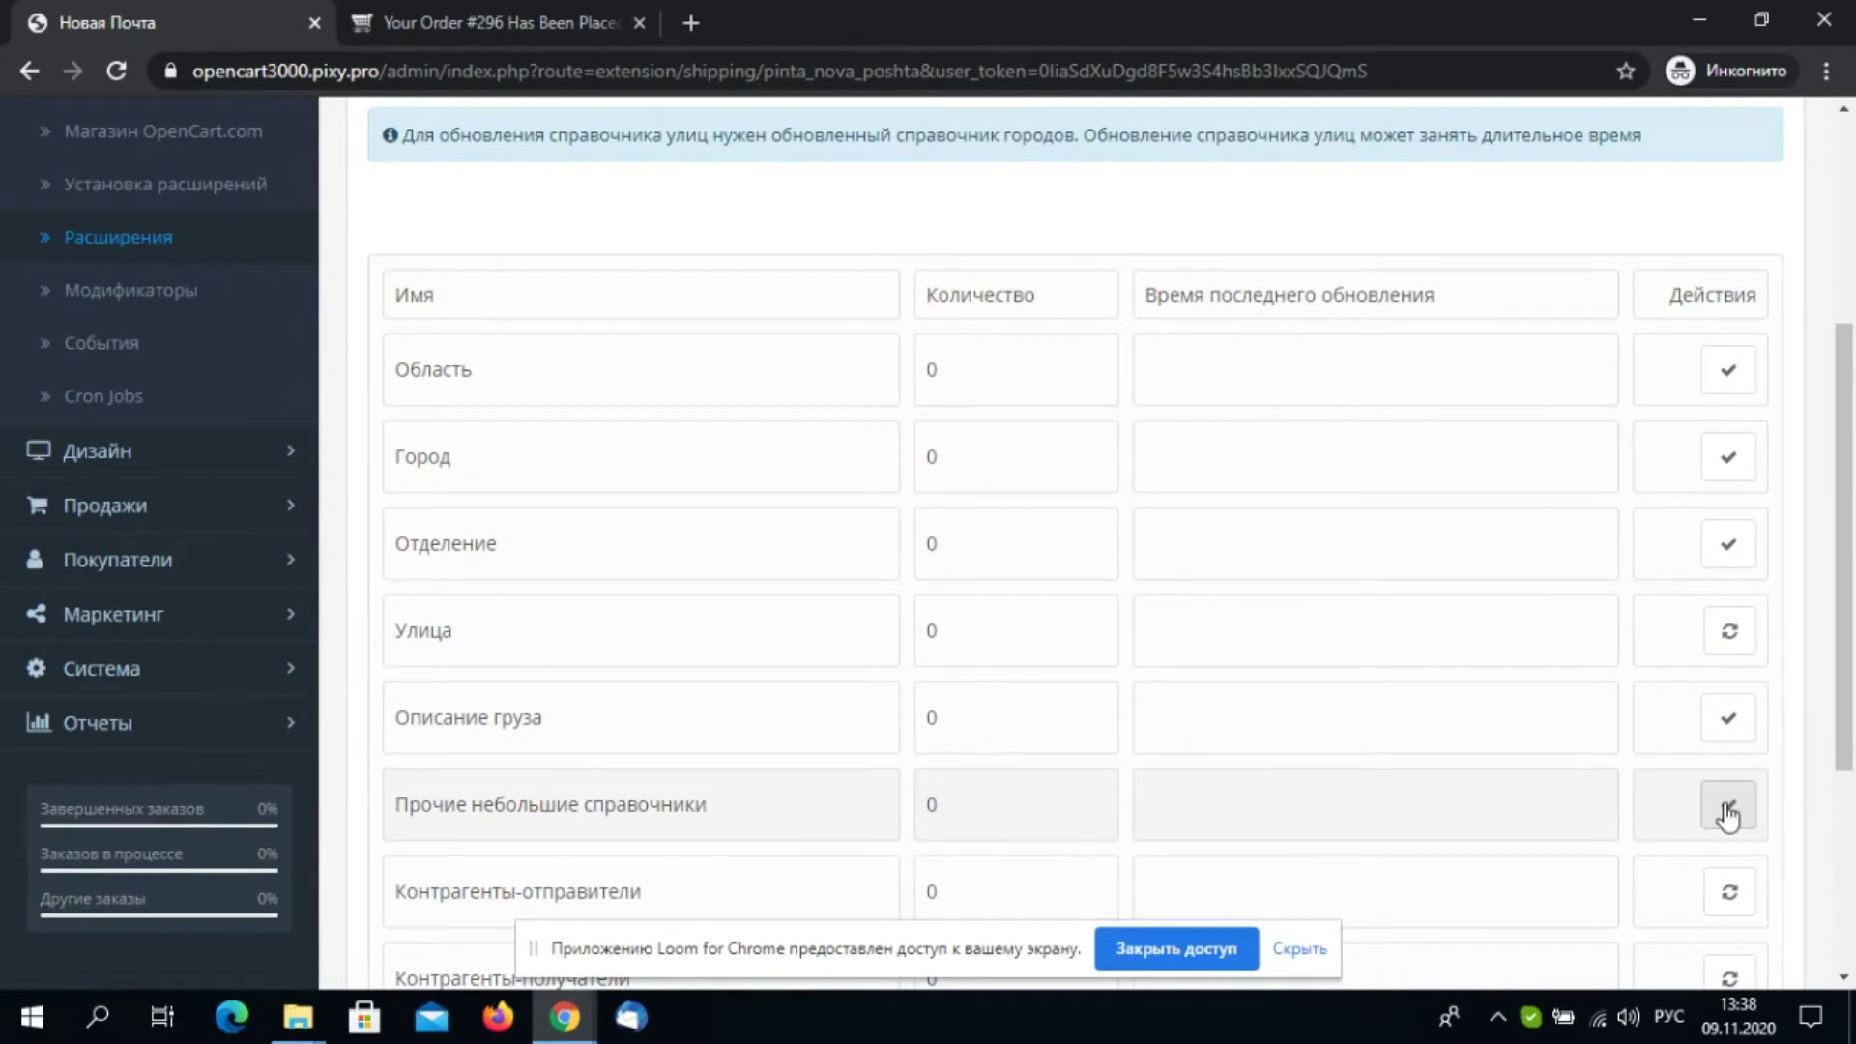
left_click(1729, 889)
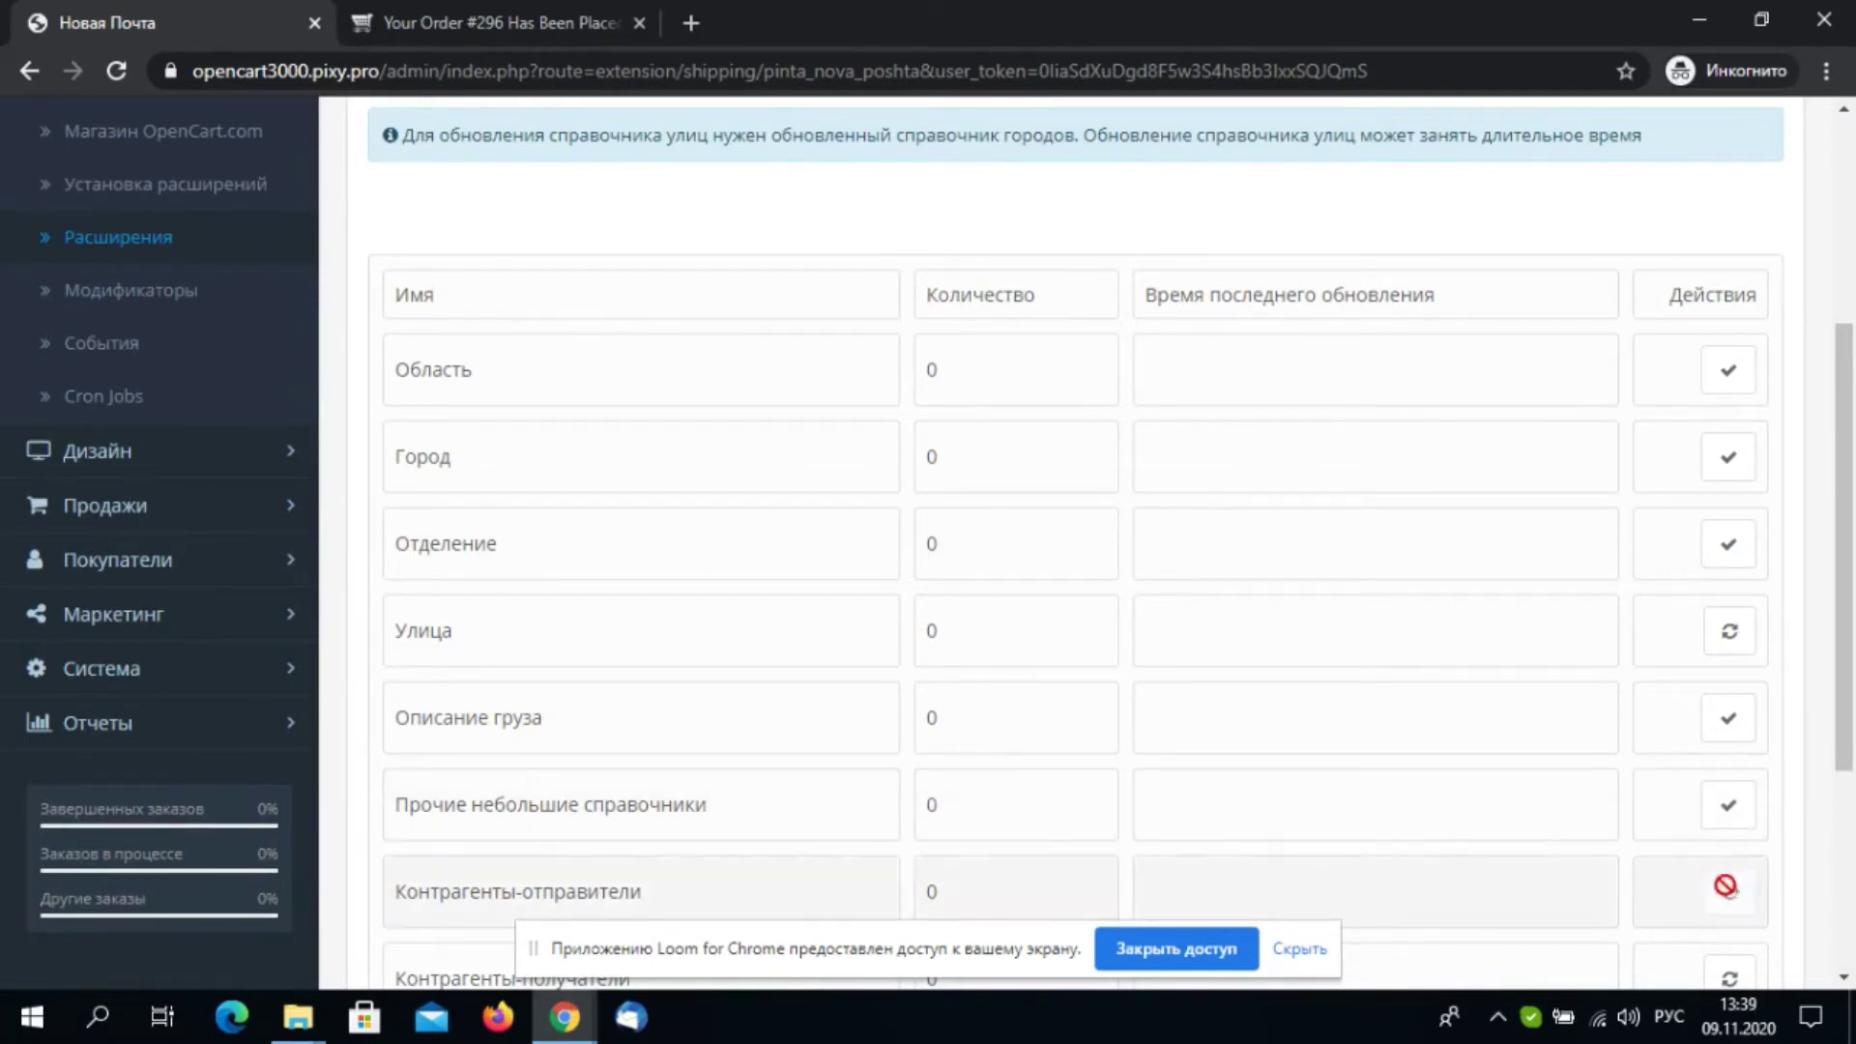
Update the Контрагенты-получатели and Texts (translations) of errors directories, followed by the Улица directory
scroll(1723, 907, "down", 1)
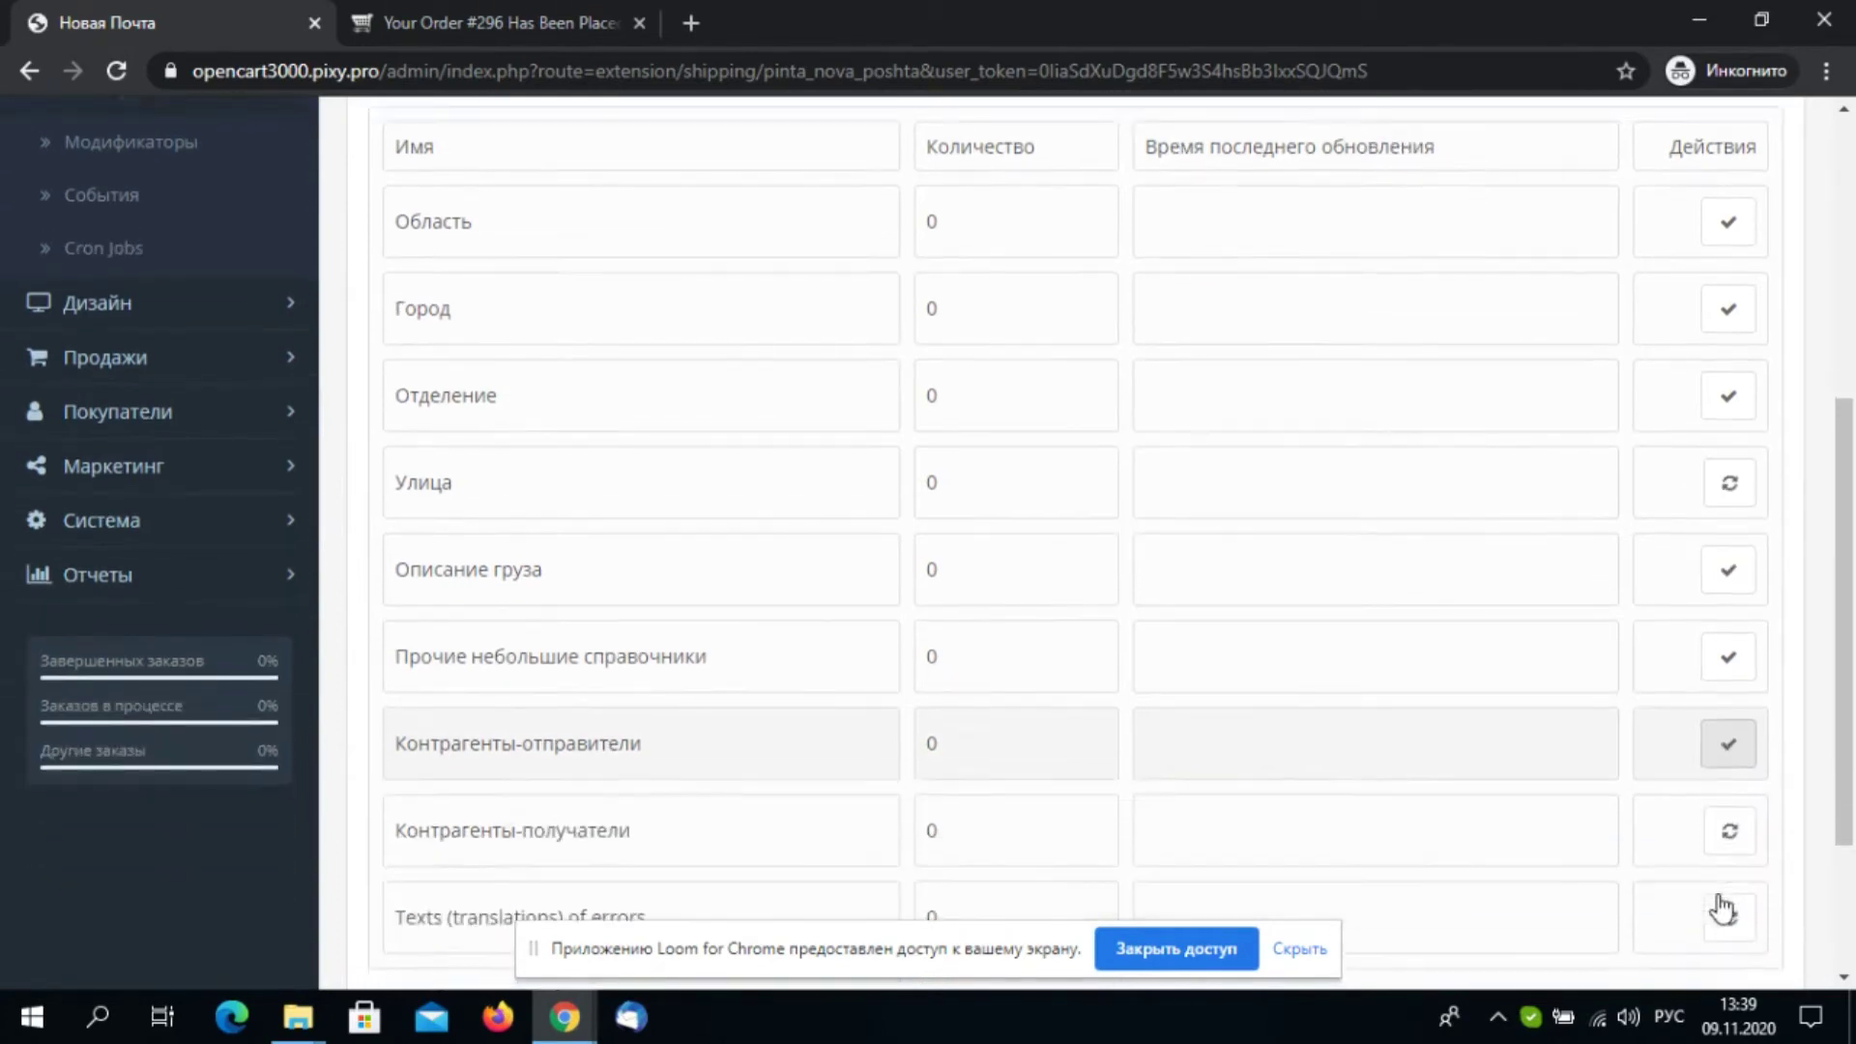
scroll(1720, 909, "down", 1)
left_click(1729, 706)
left_click(1729, 790)
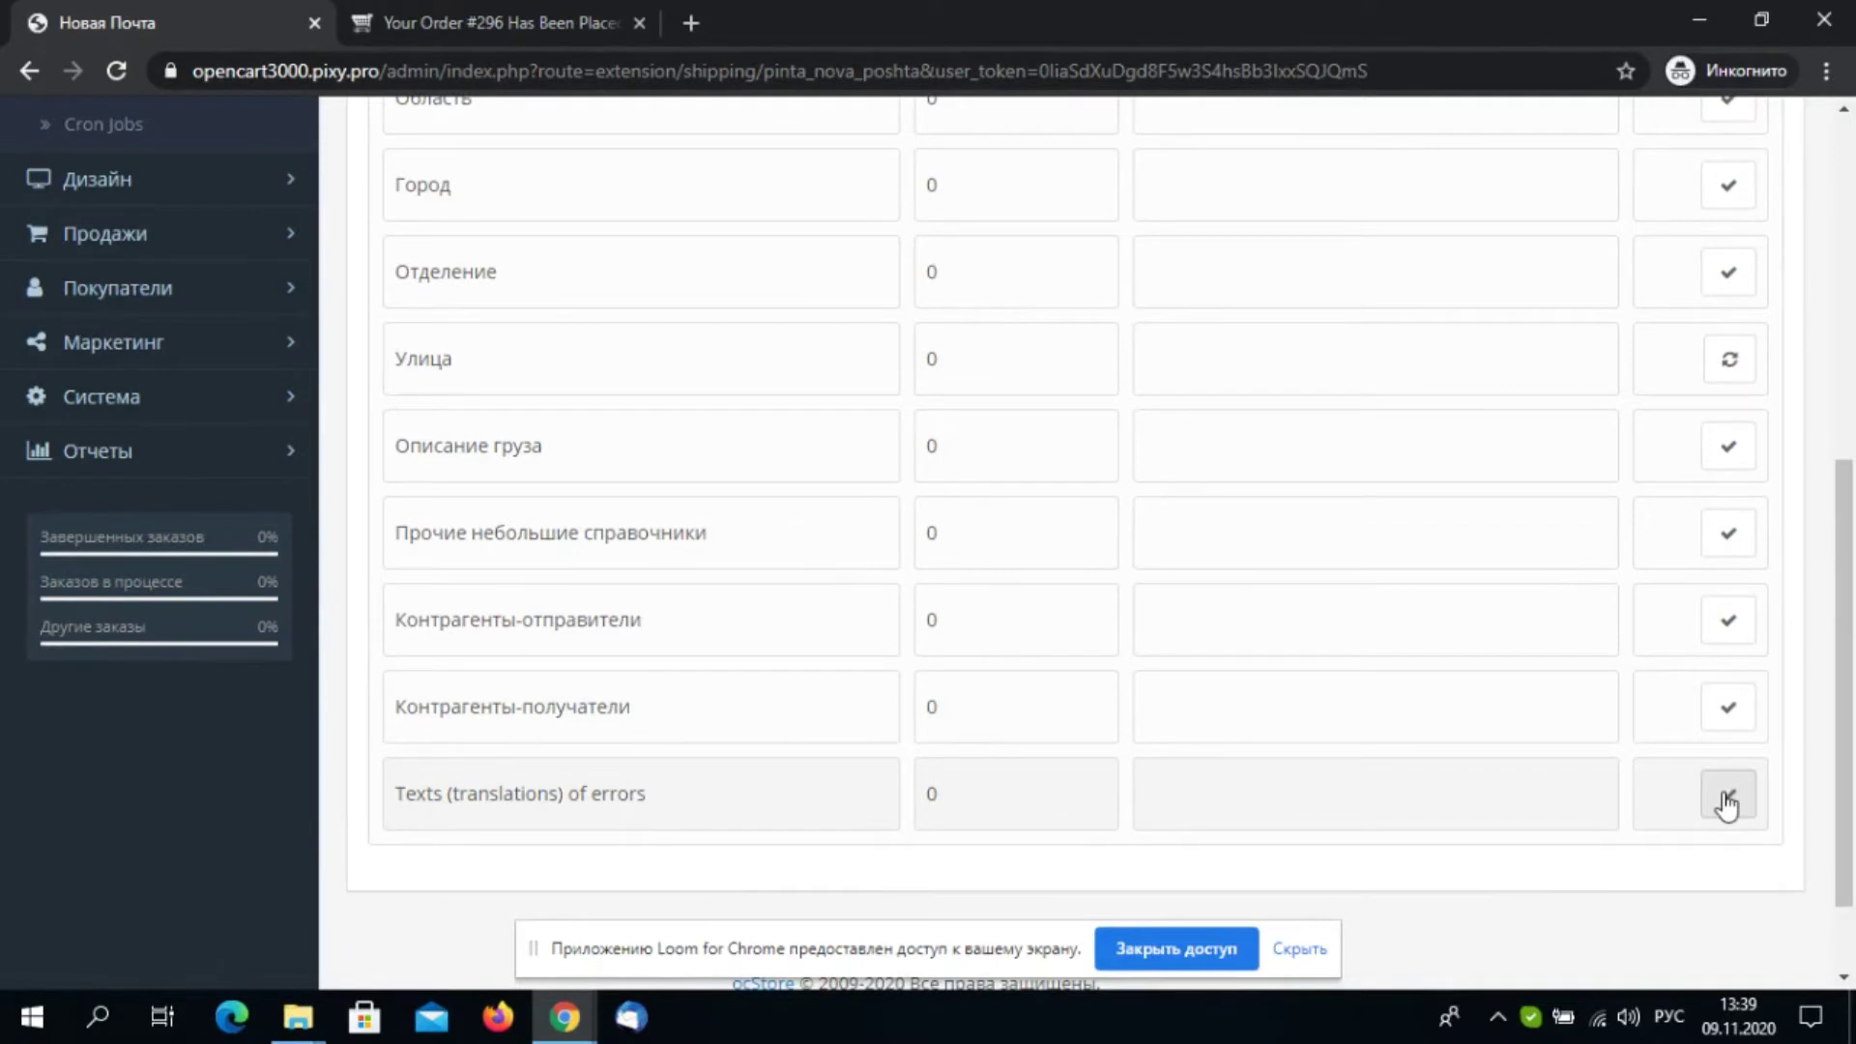
scroll(1726, 802, "up", 2)
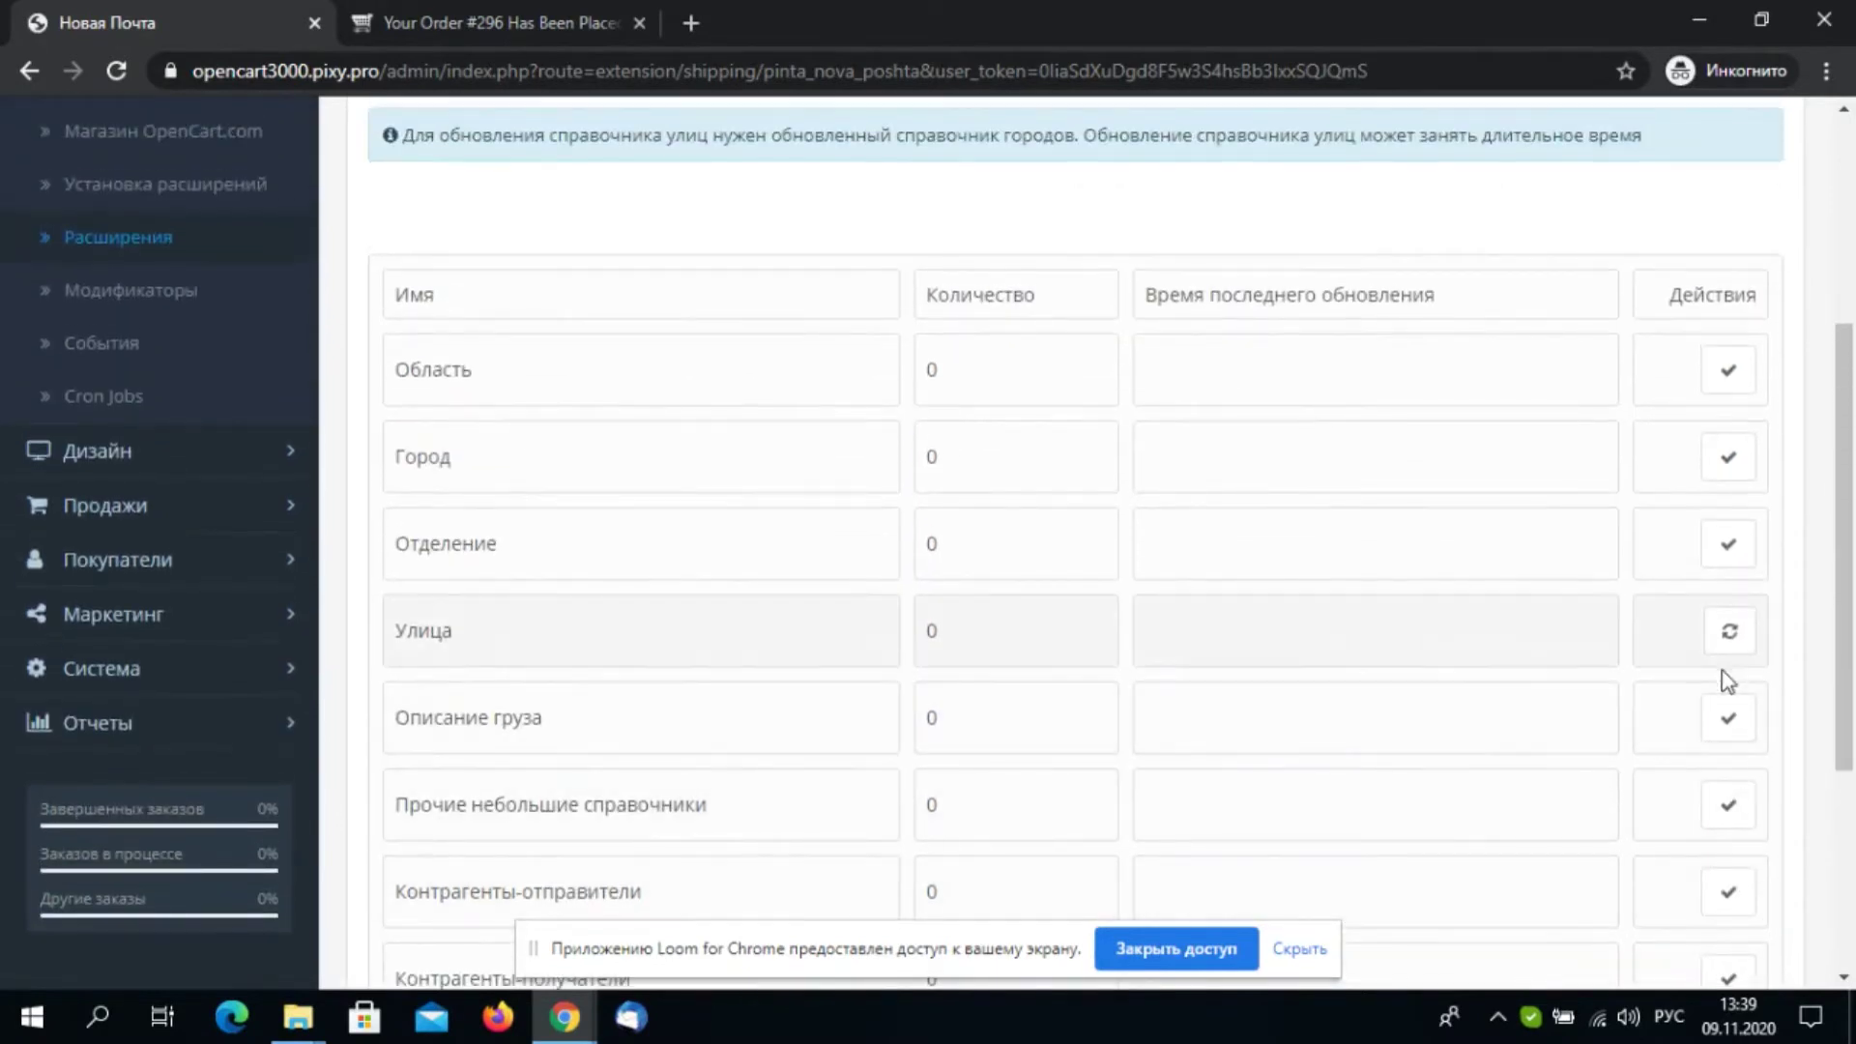
left_click(1729, 631)
In the sender settings, set Отправитель to Приватна особа and choose the sender's contact person
scroll(1575, 651, "up", 5)
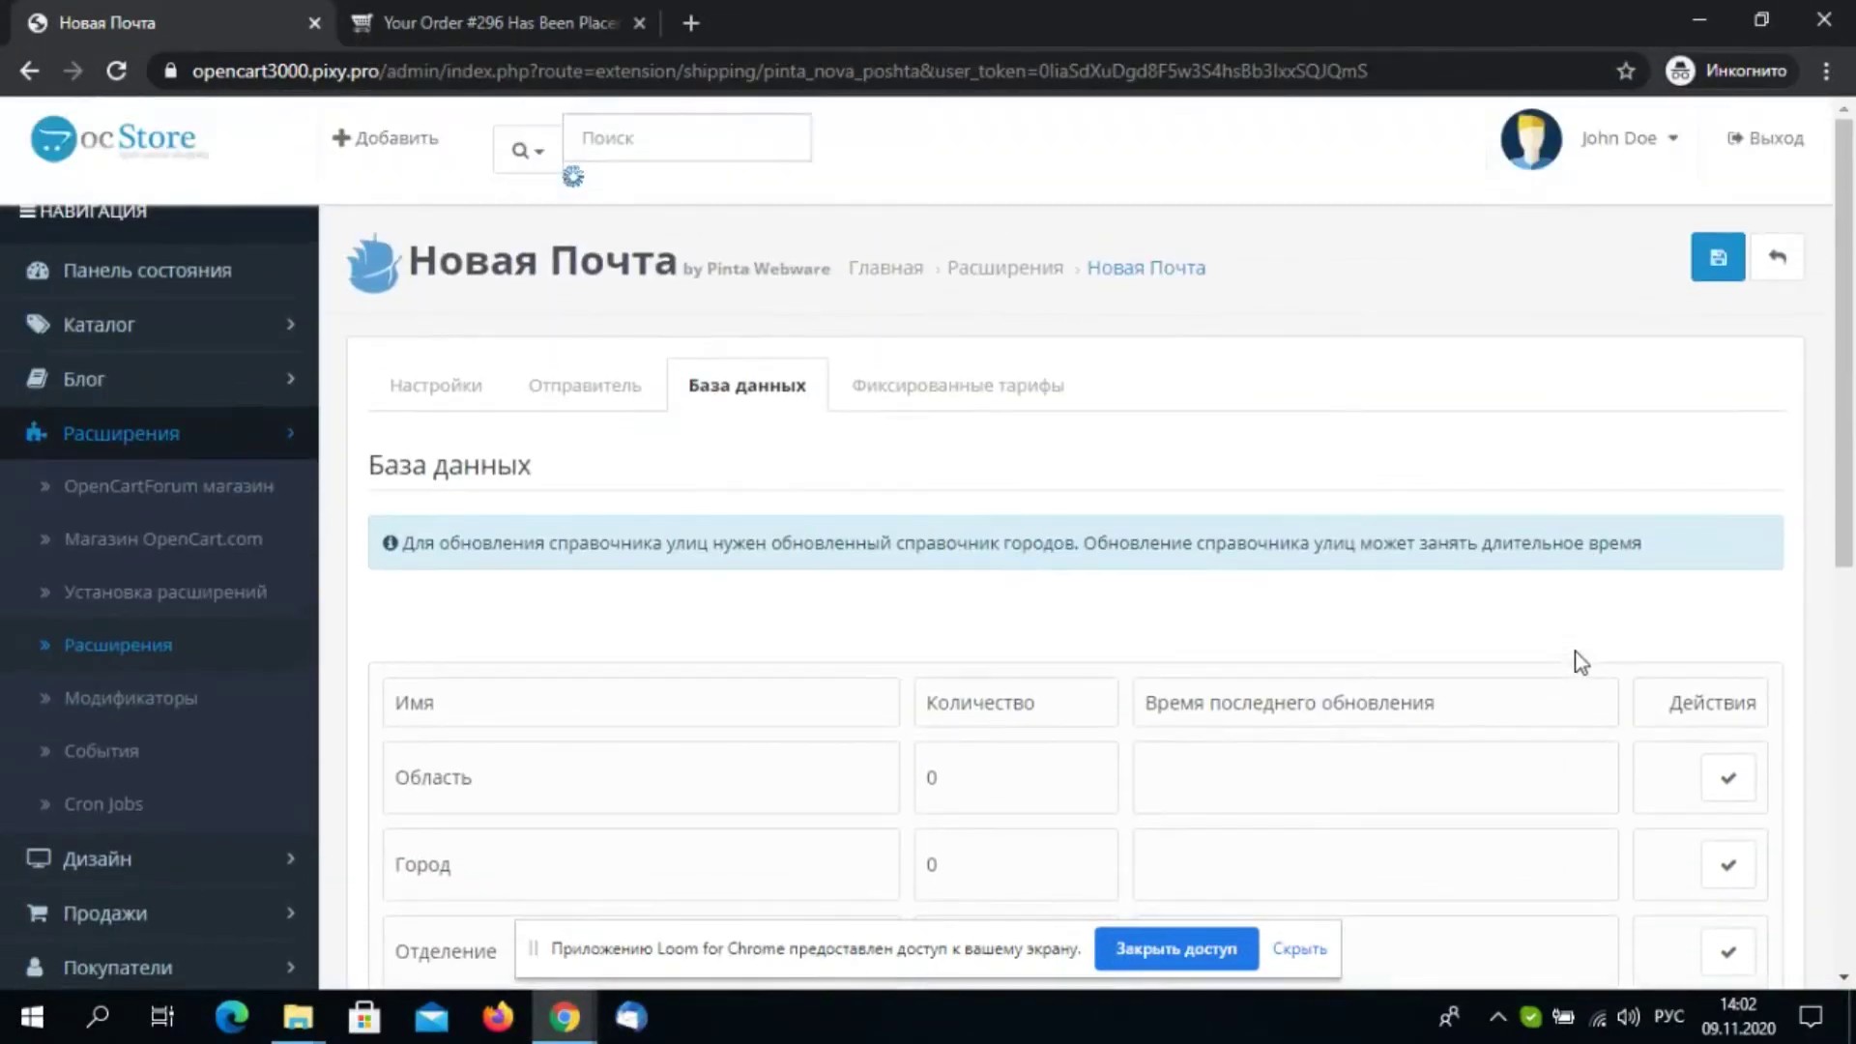
left_click(592, 401)
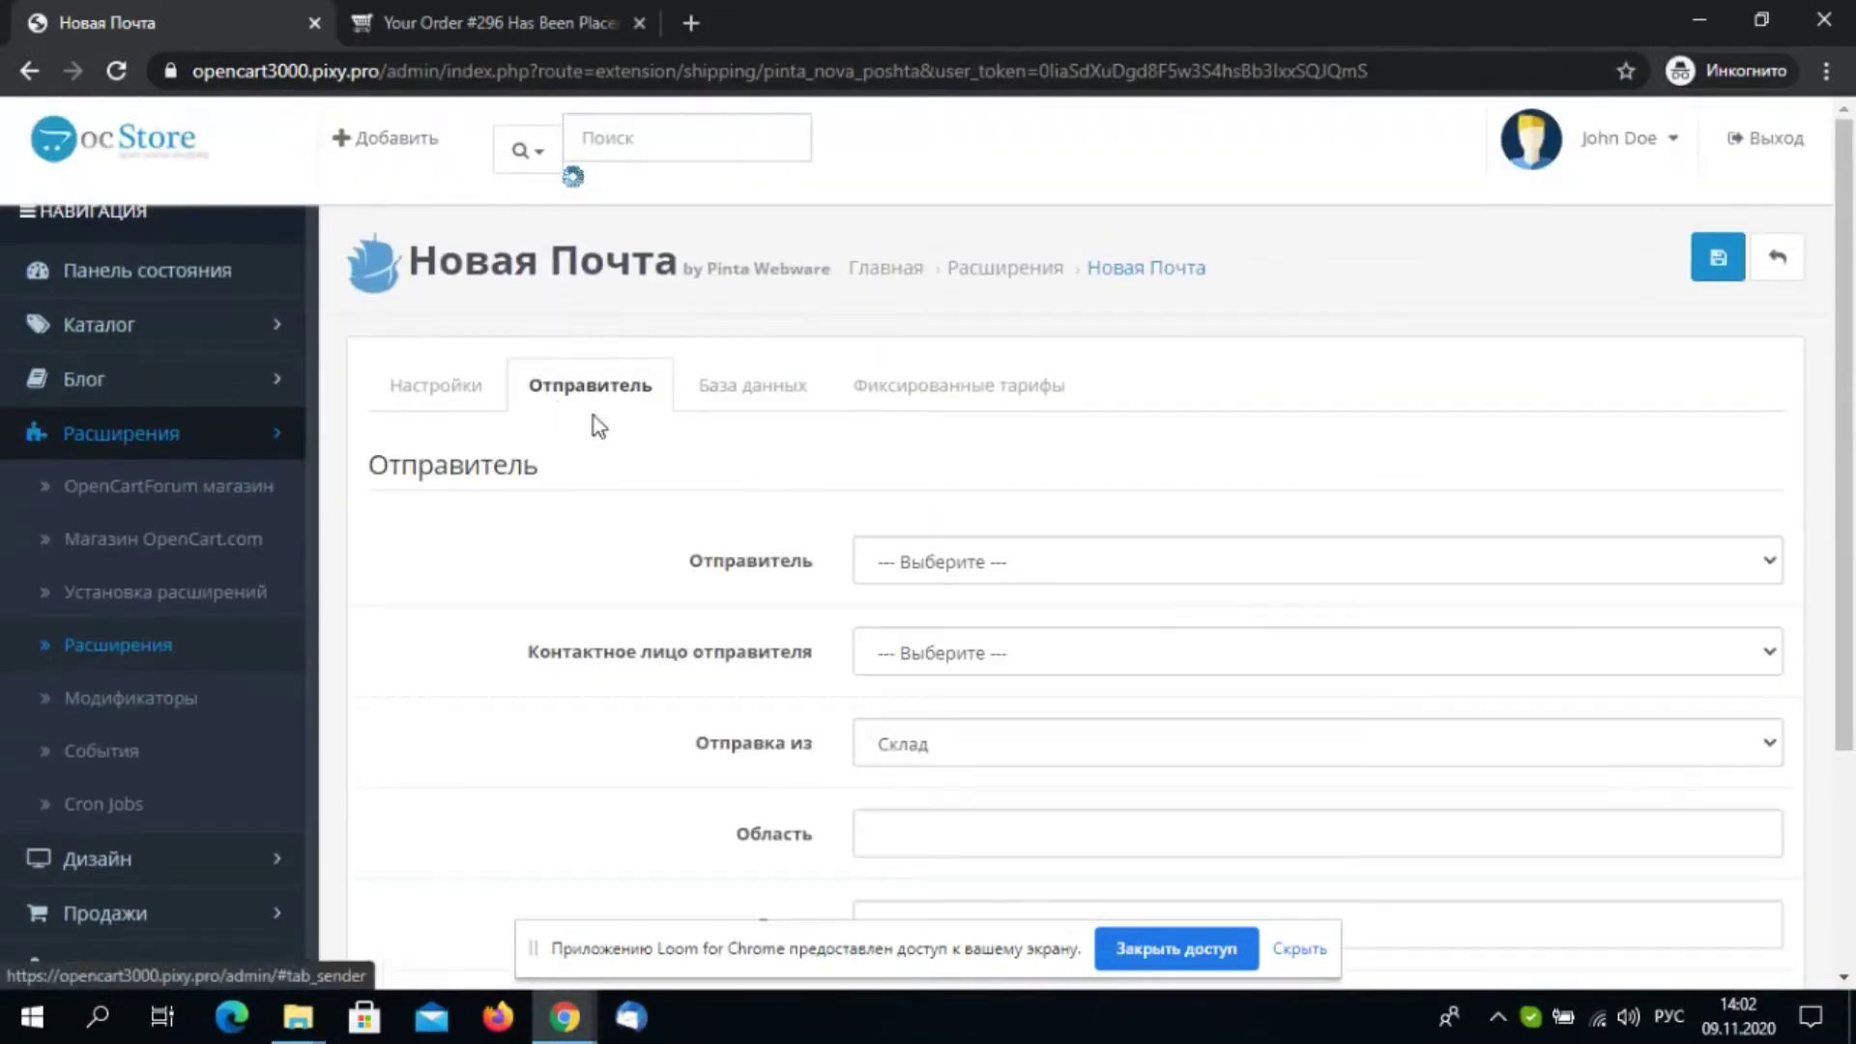
scroll(960, 458, "down", 1)
left_click(1056, 425)
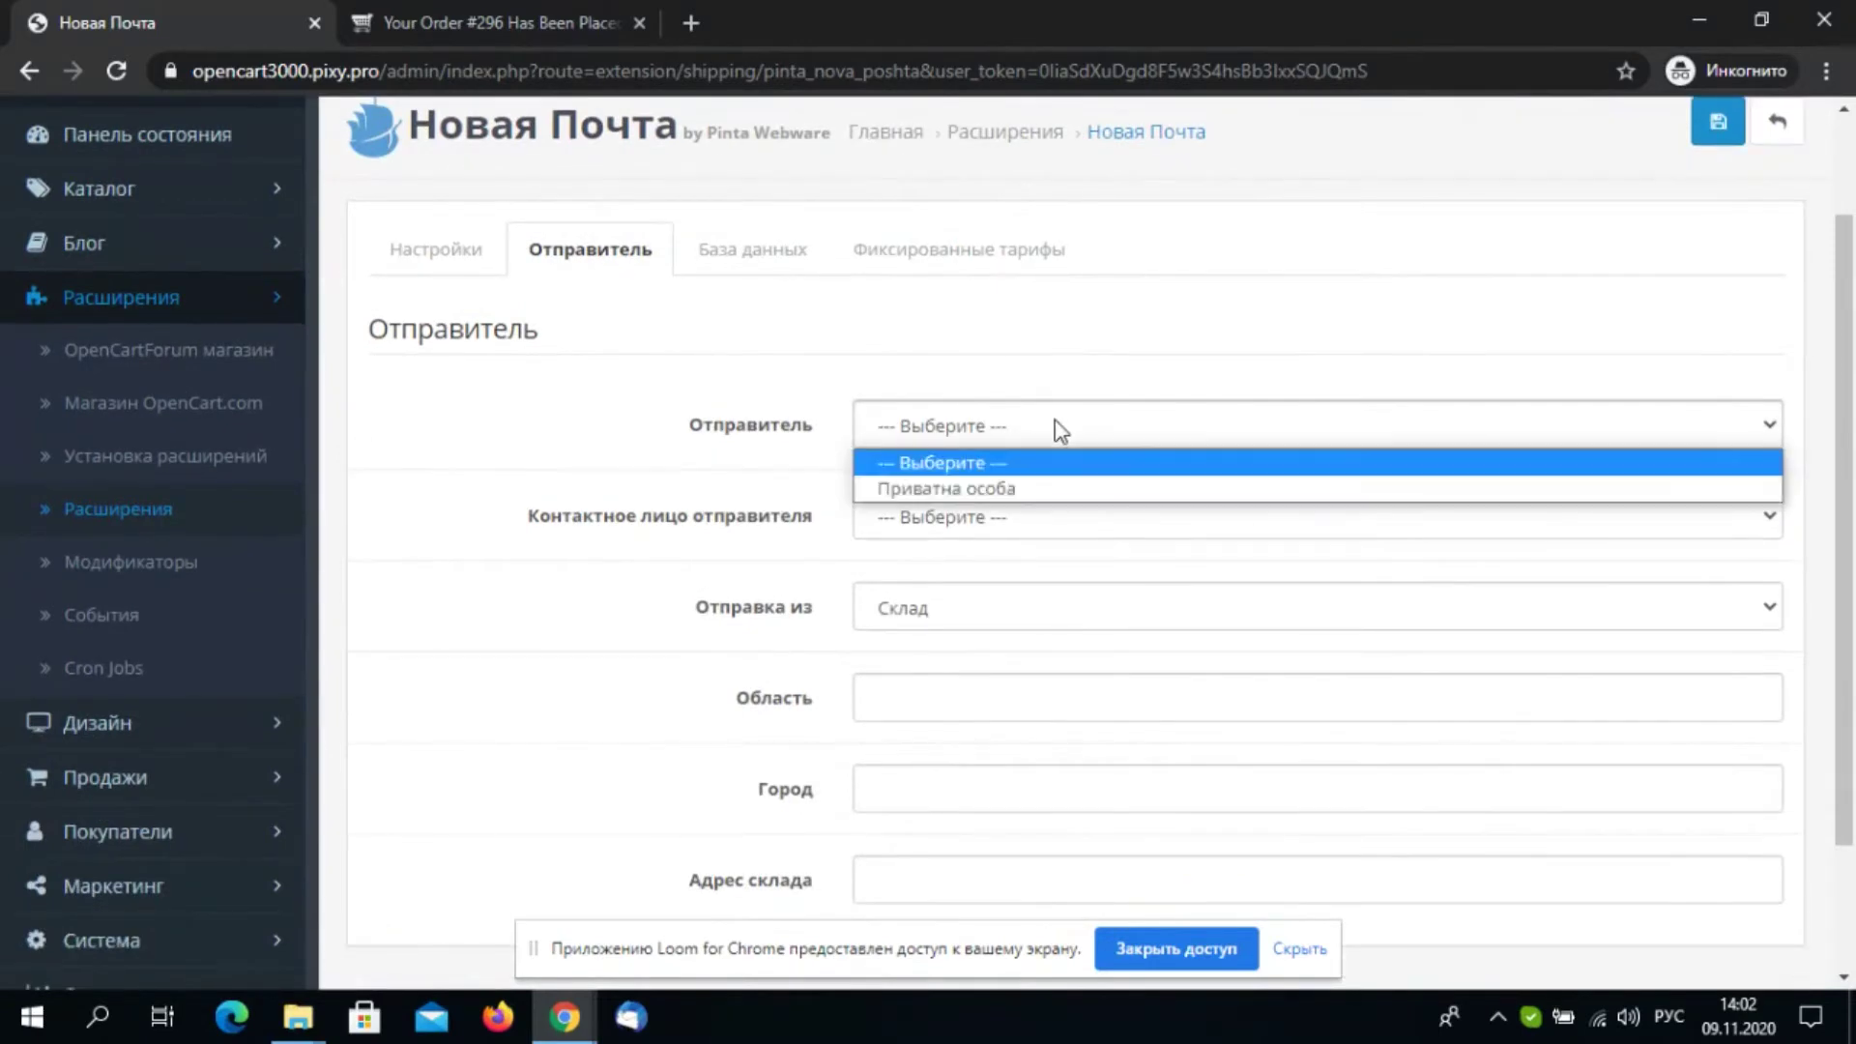
left_click(1063, 486)
left_click(1060, 518)
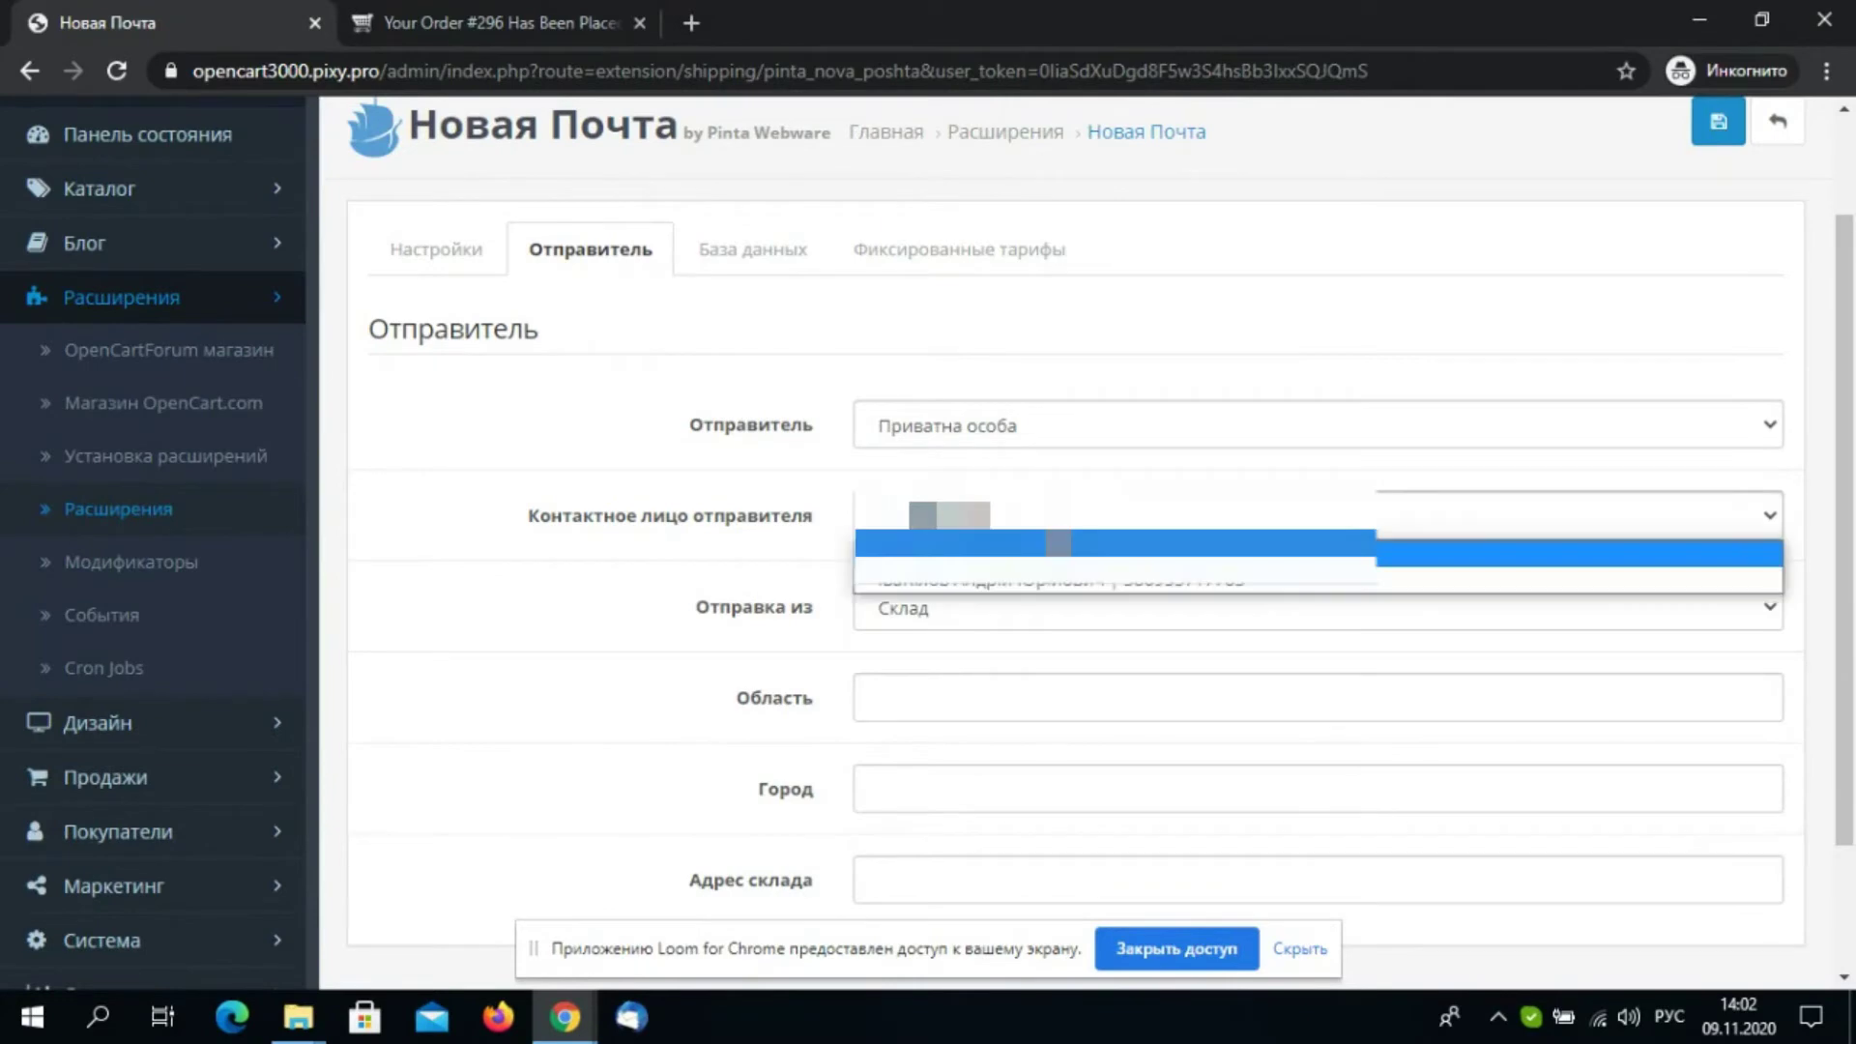
left_click(1065, 582)
Set the sender's region to Винницкая and city to Леухи, and choose the offered Пункт приема-выдачи (до 30 кг) as the warehouse address
scroll(1066, 583, "down", 1)
left_click(1015, 578)
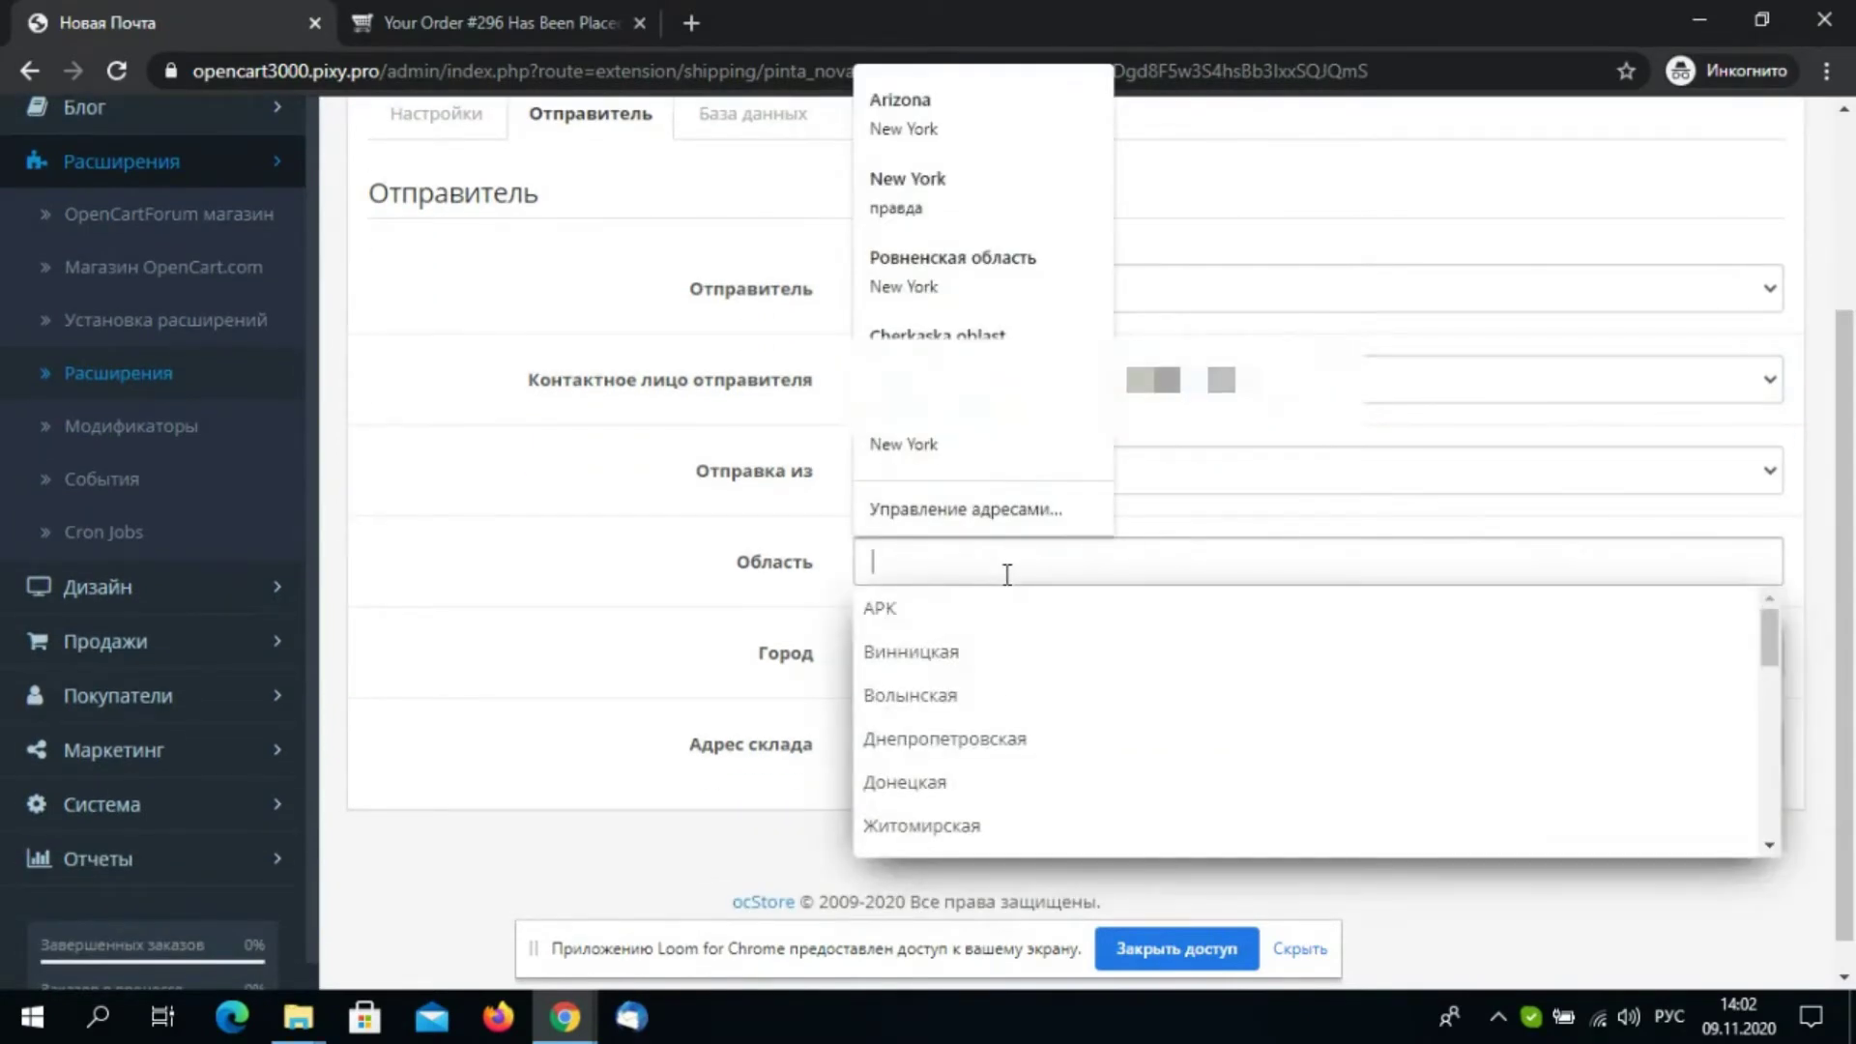
left_click(1013, 652)
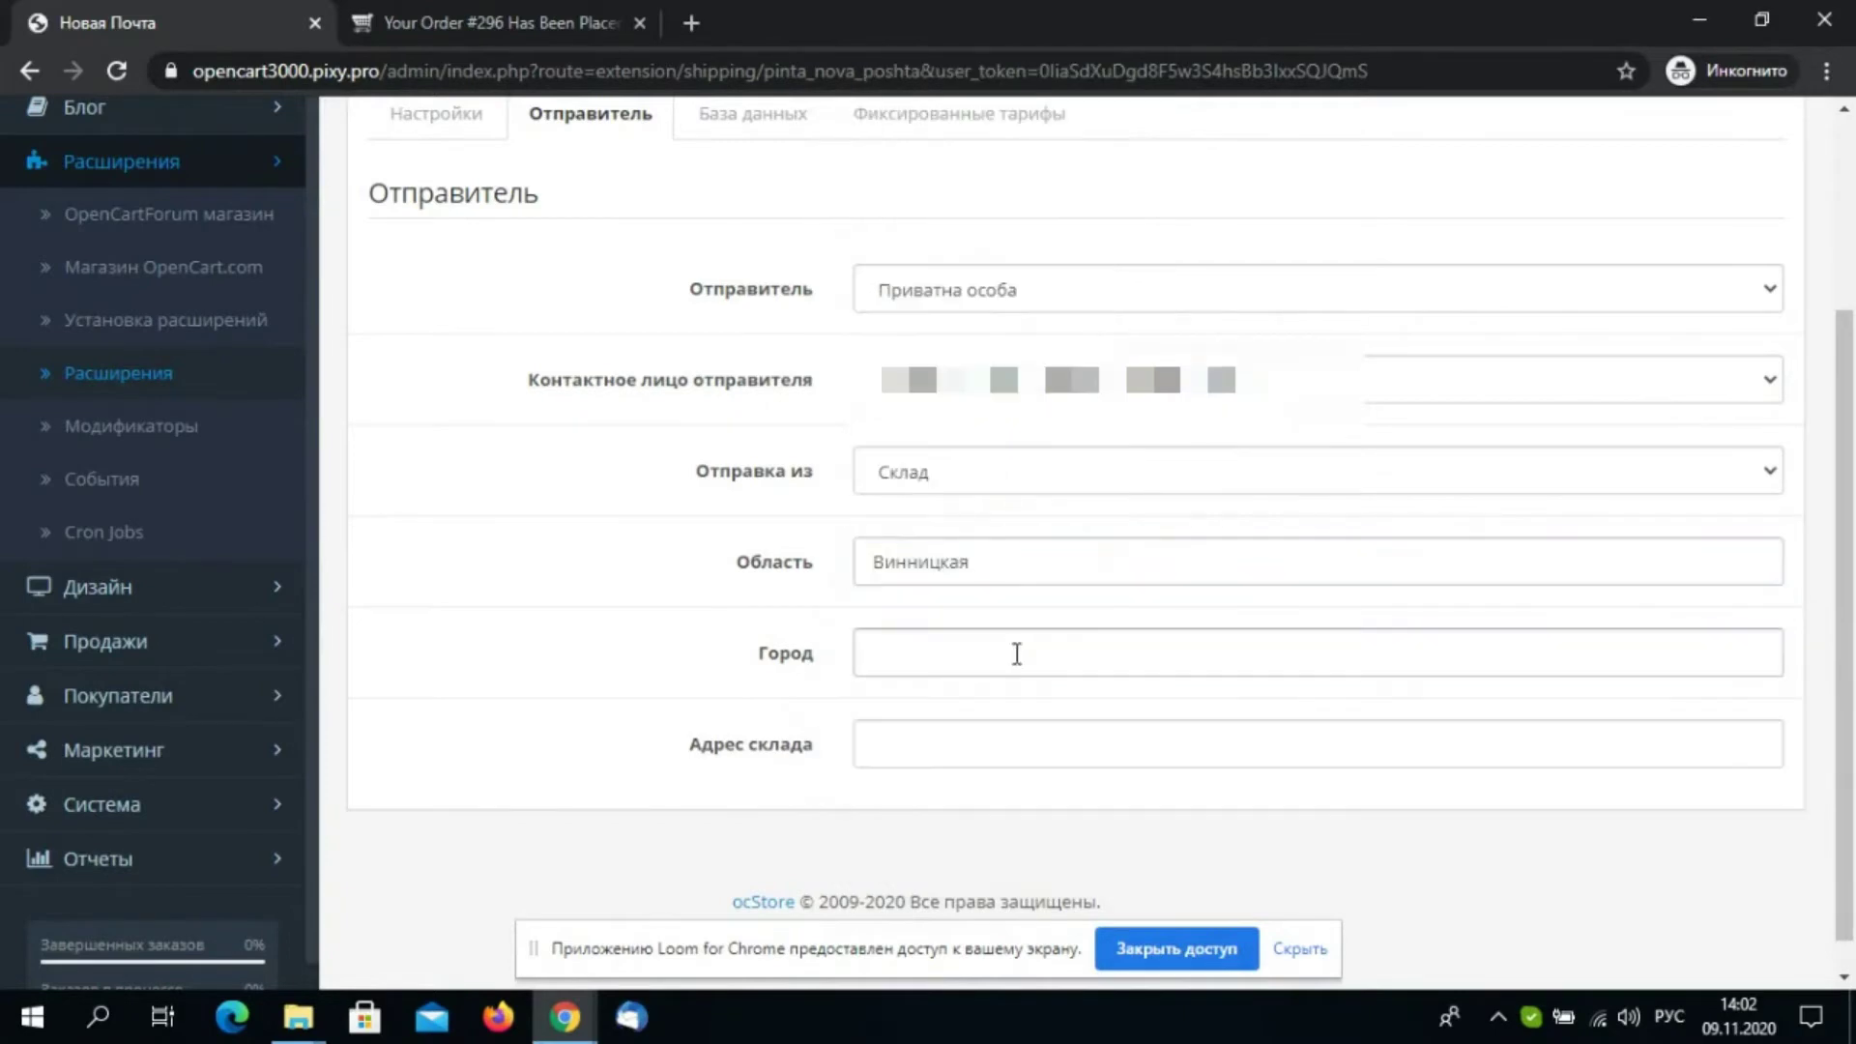
left_click(955, 660)
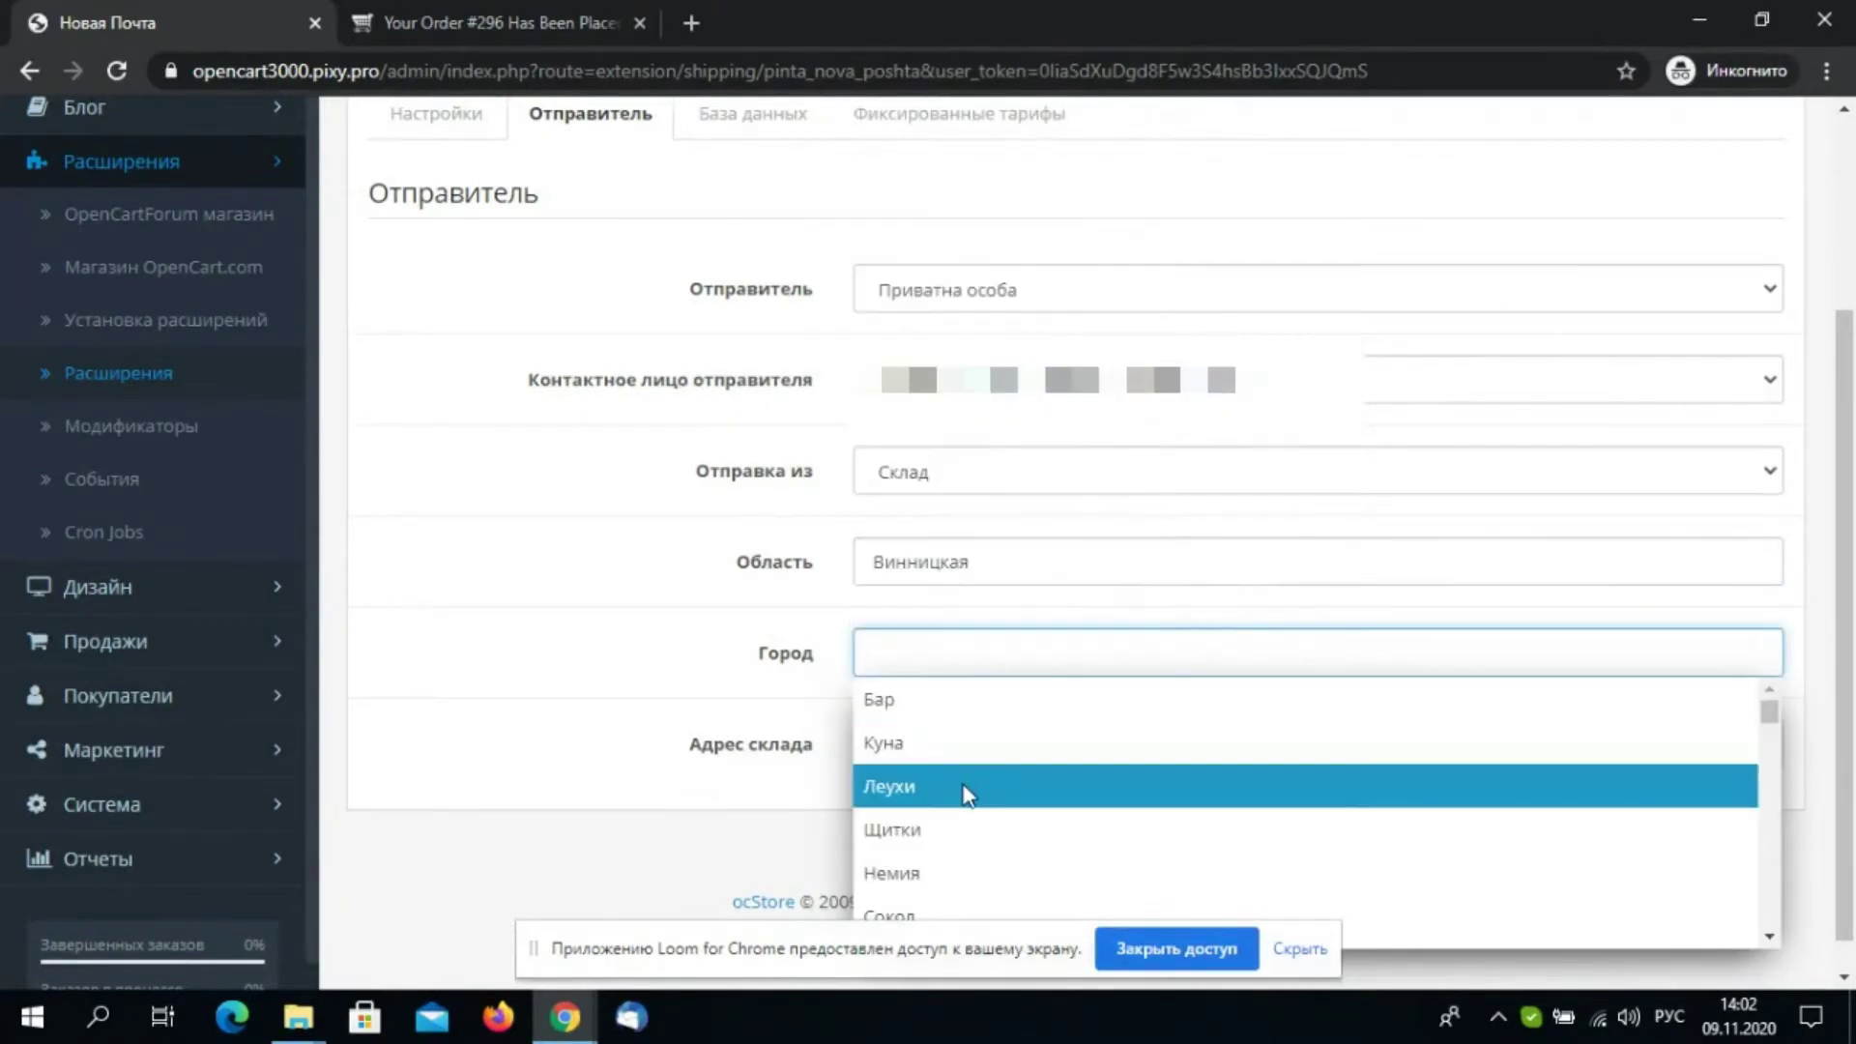
left_click(966, 788)
left_click(921, 747)
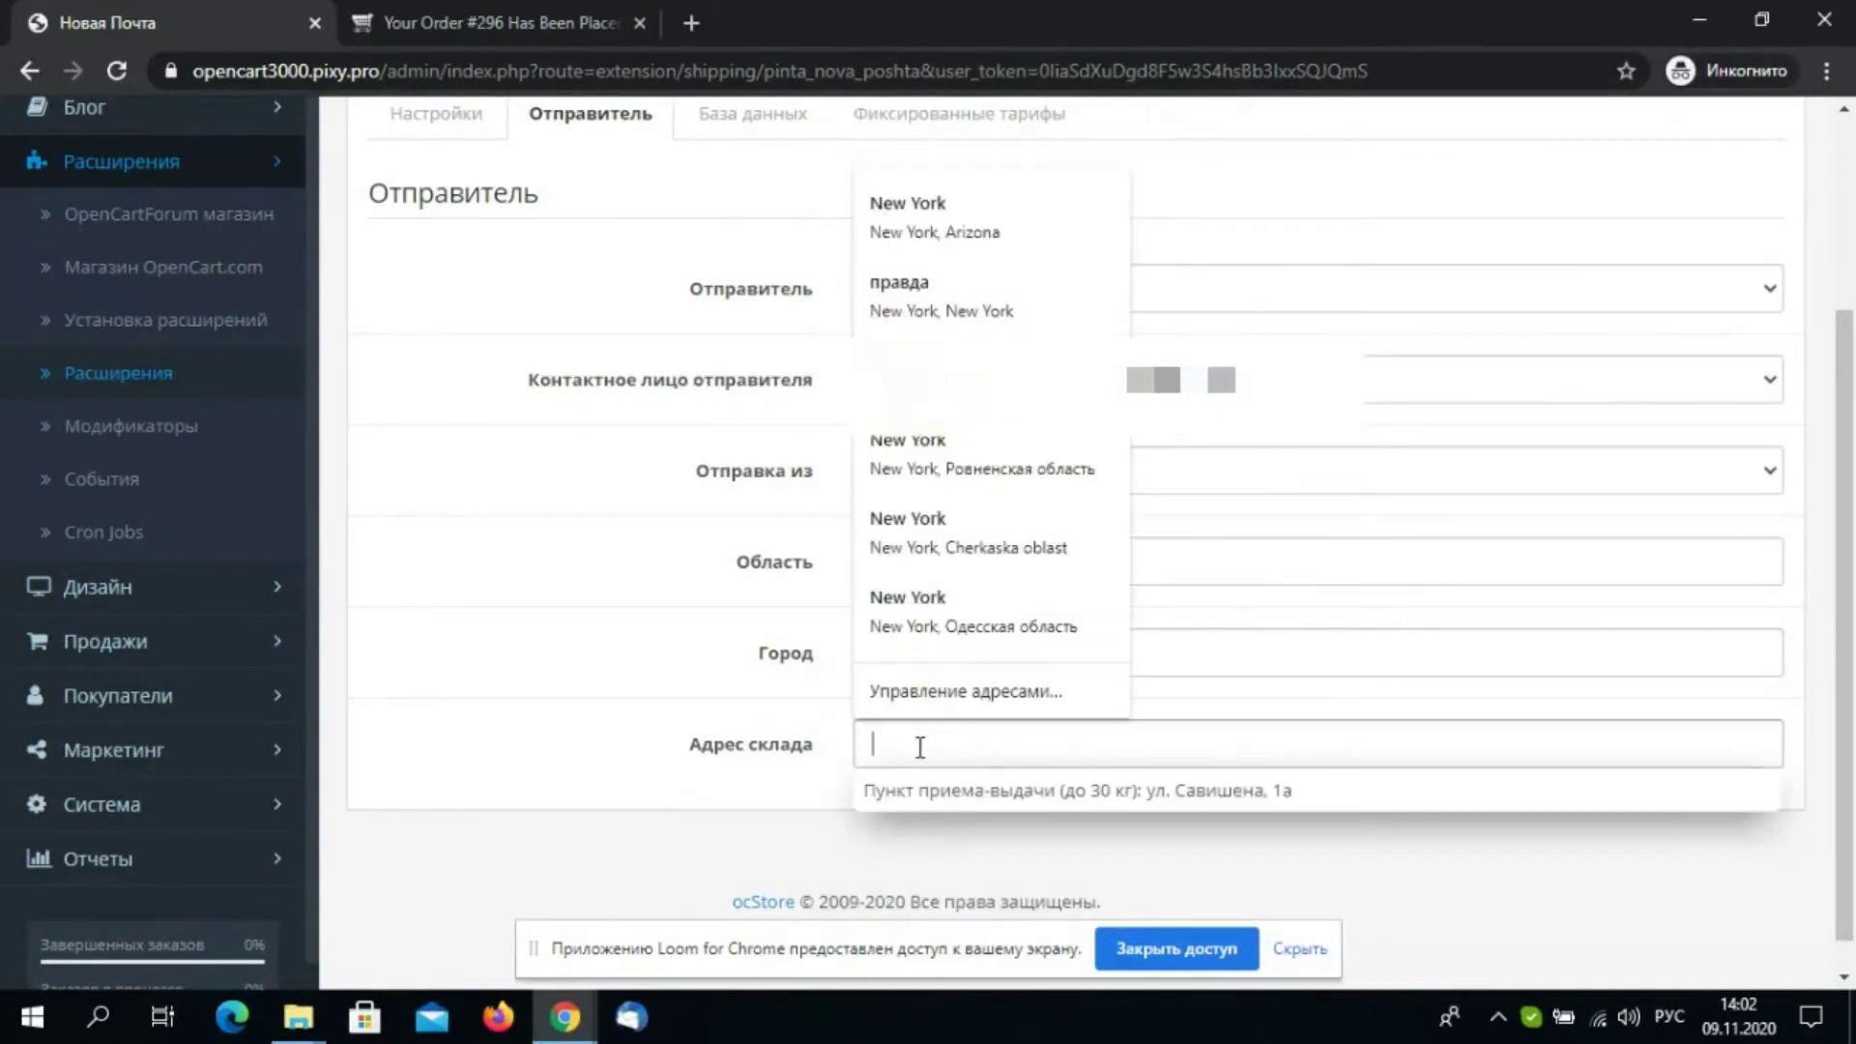
left_click(925, 788)
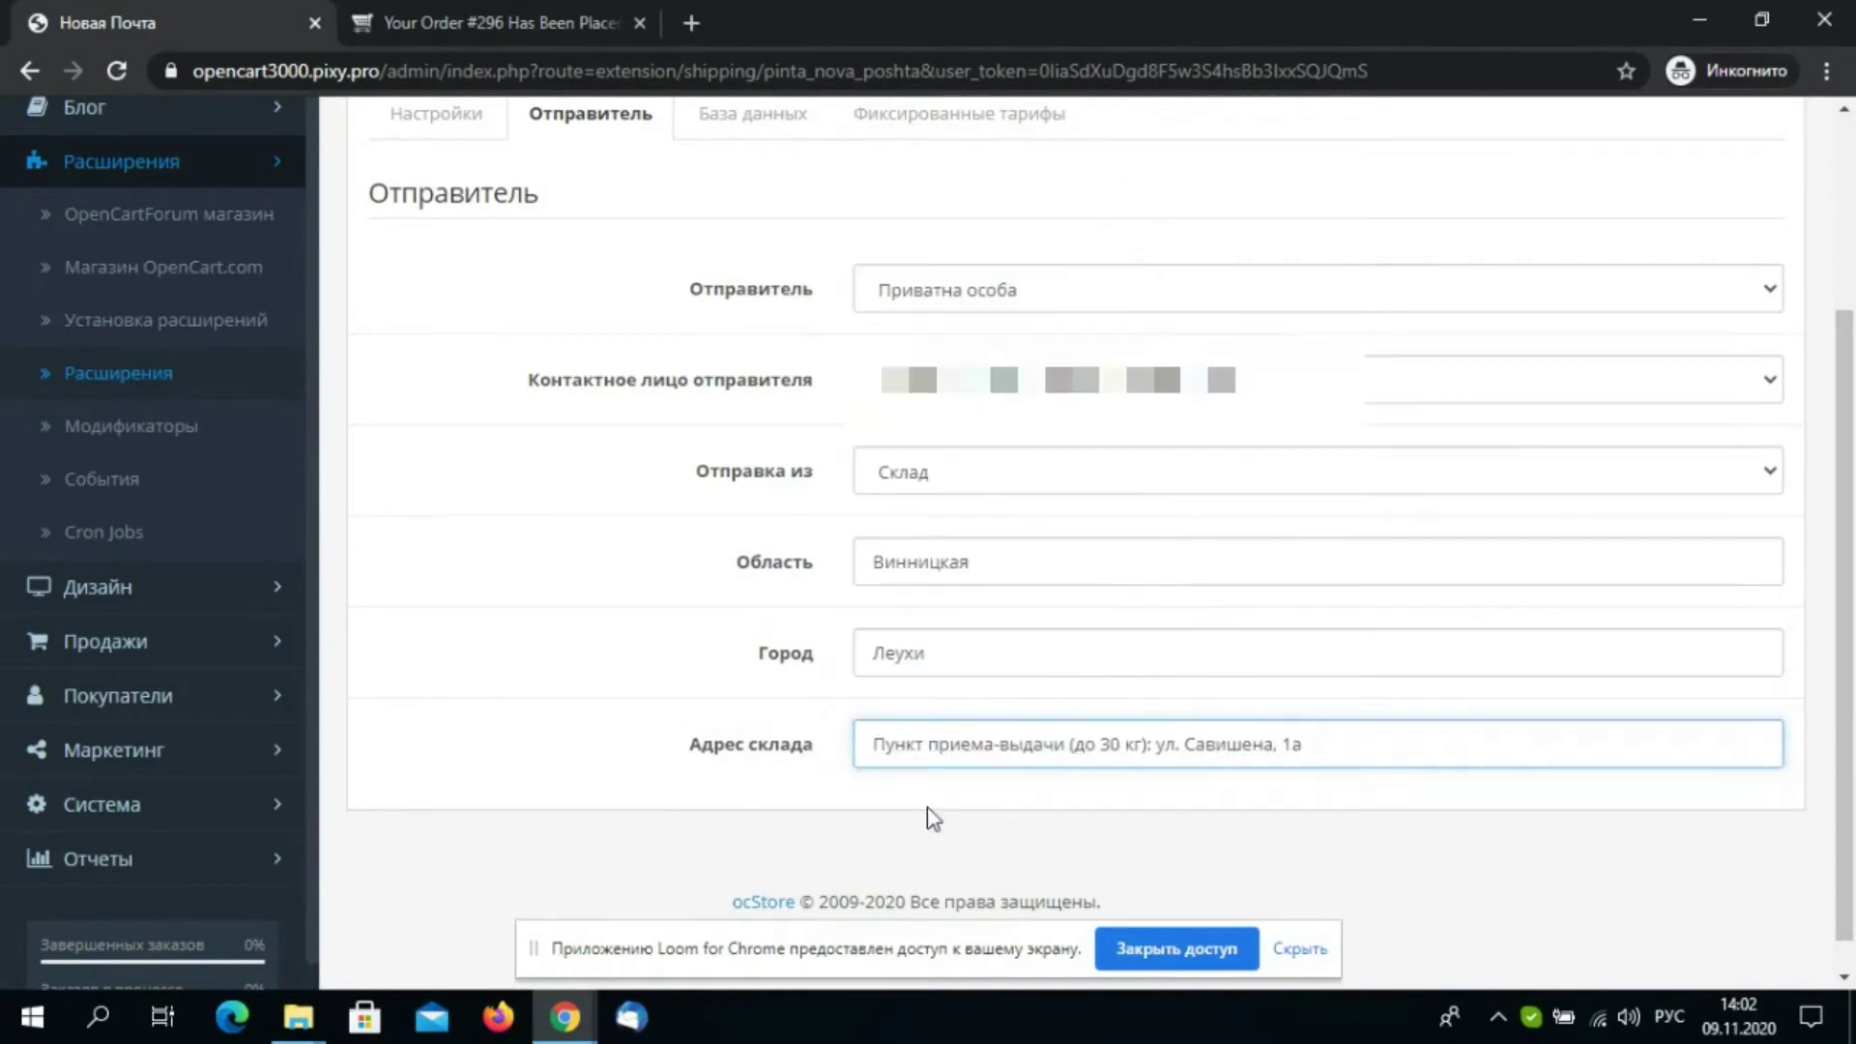
Add a row to the fixed tariffs with a maximum weight of 5 kg
scroll(952, 791, "up", 1)
scroll(967, 802, "up", 2)
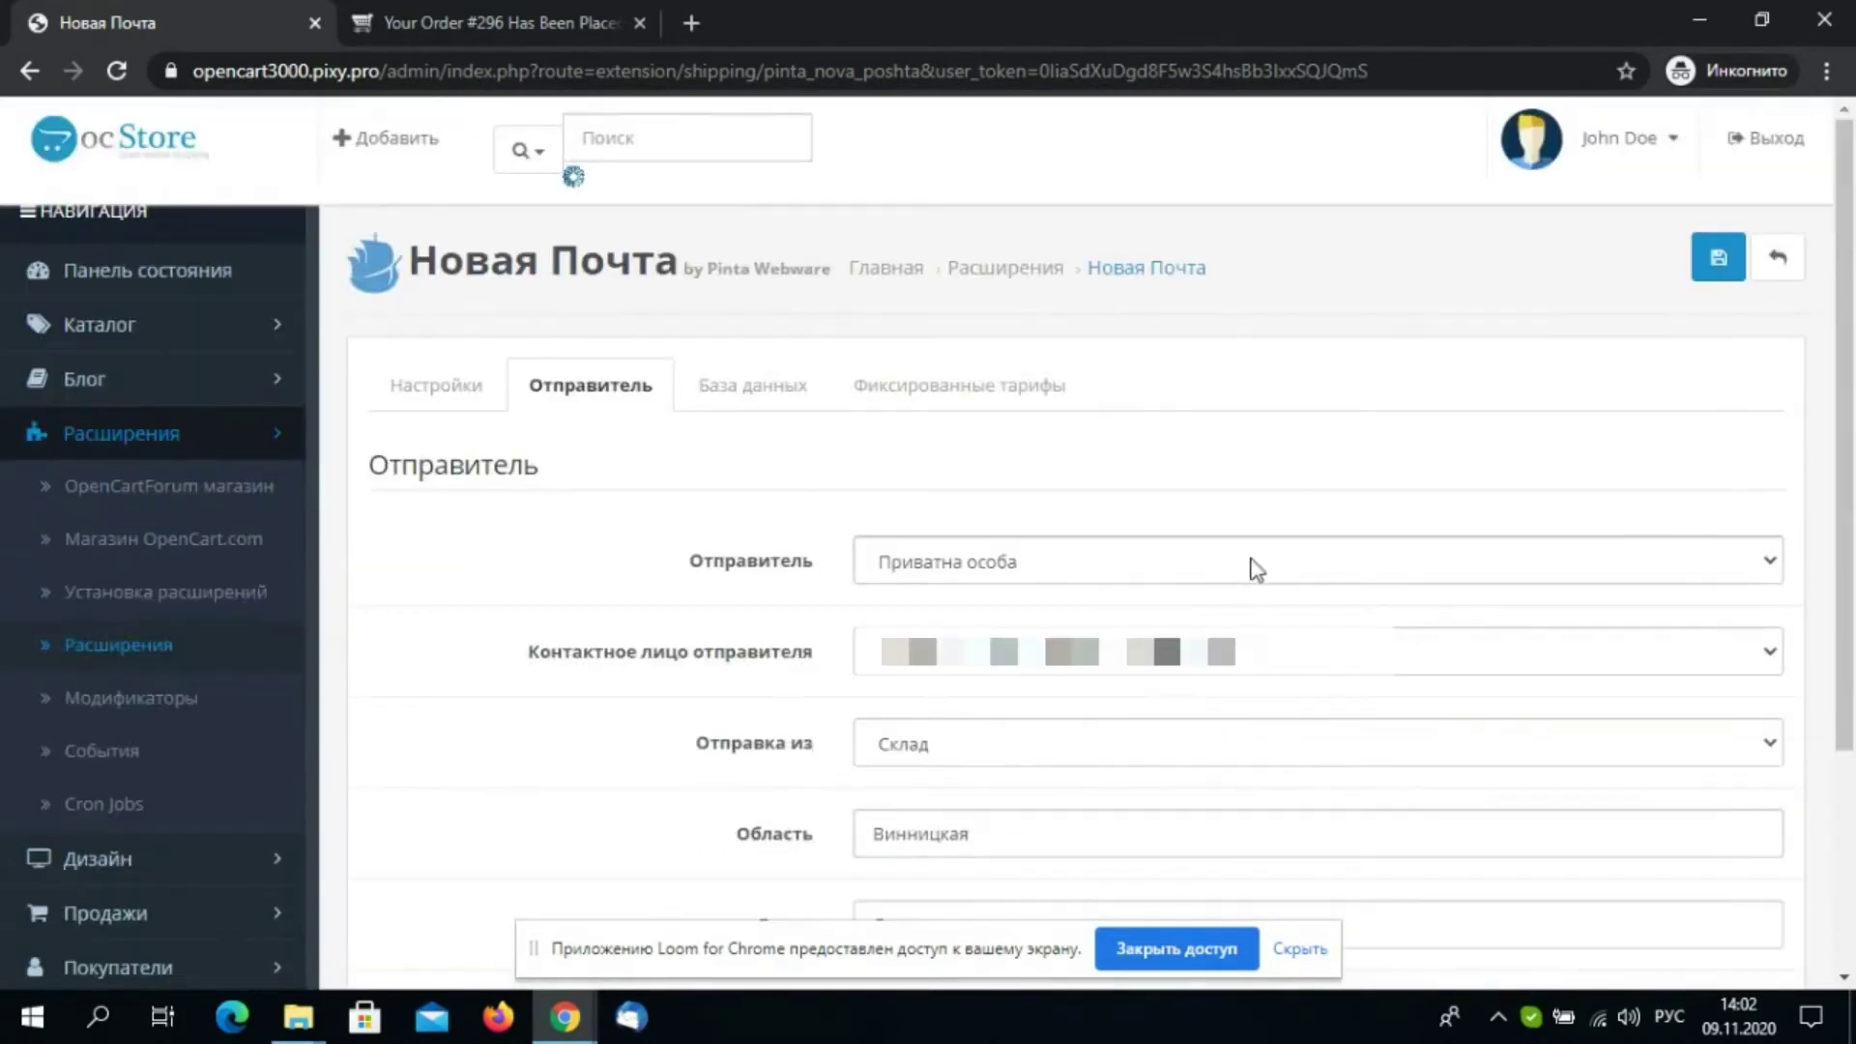
left_click(983, 416)
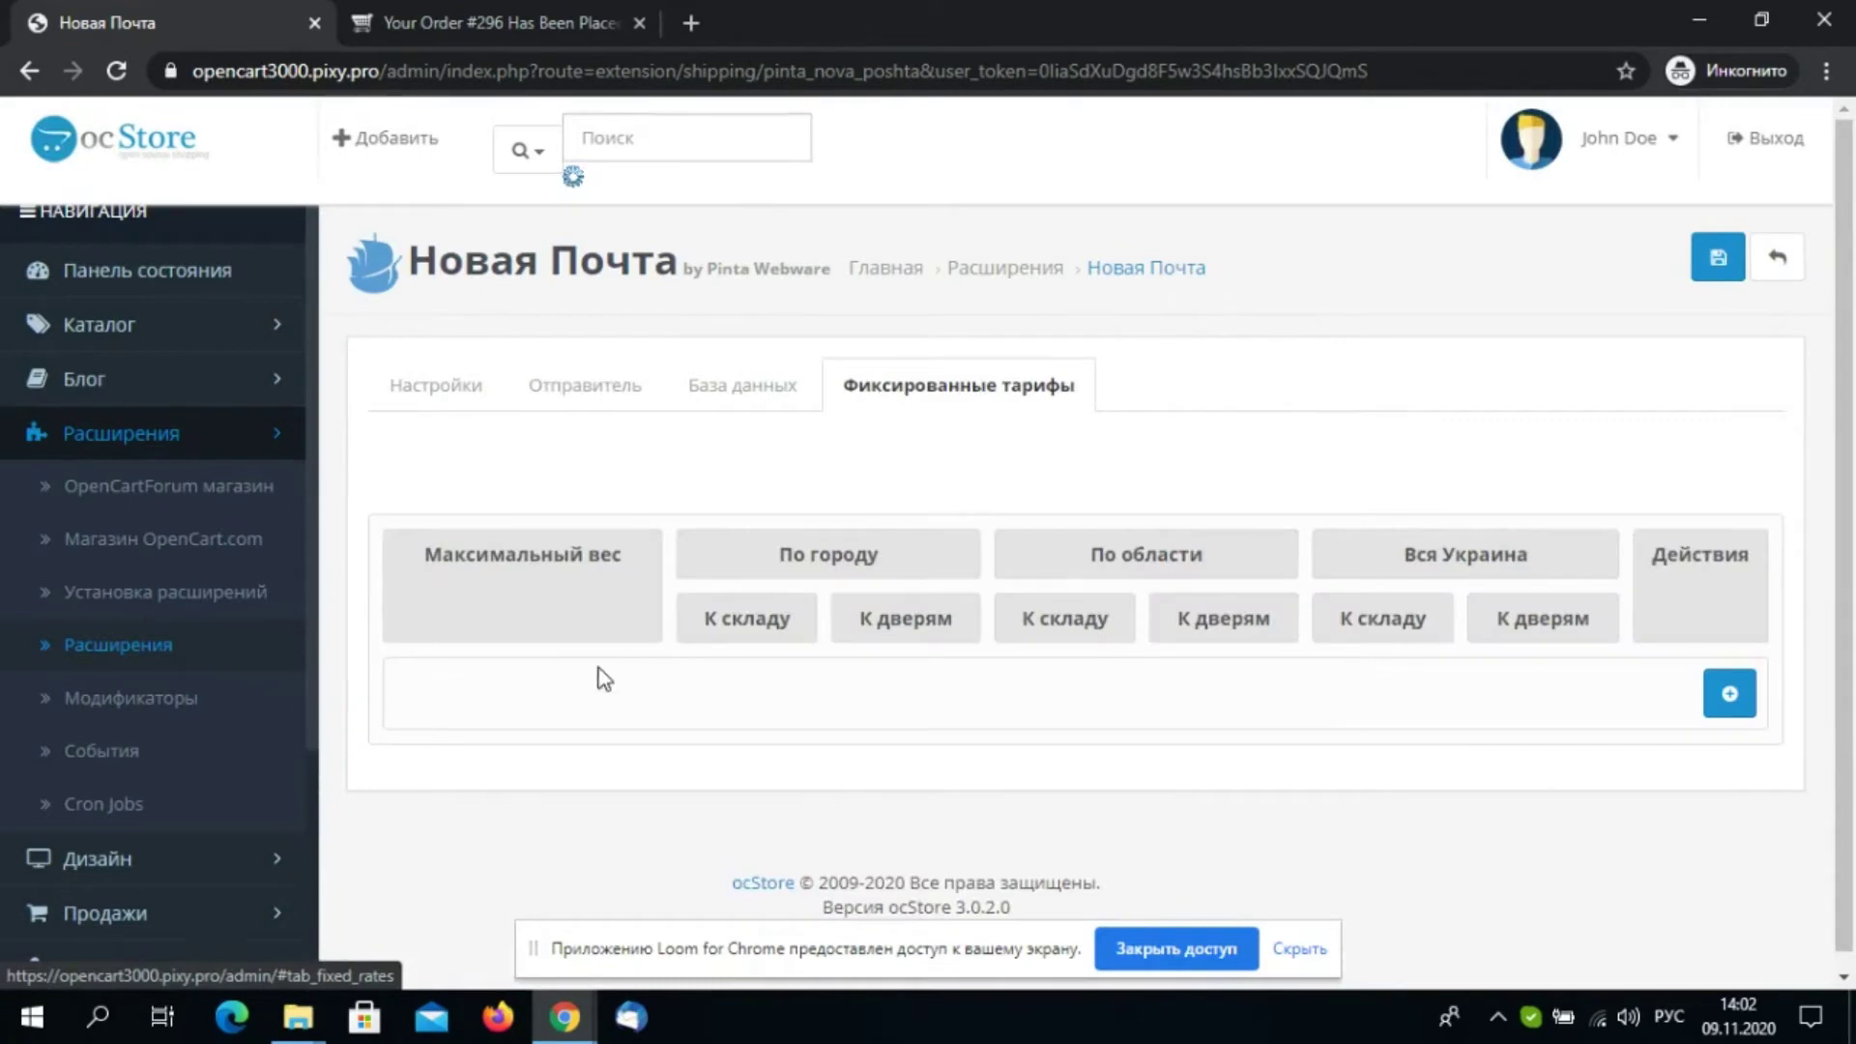
left_click(1730, 697)
left_click(484, 683)
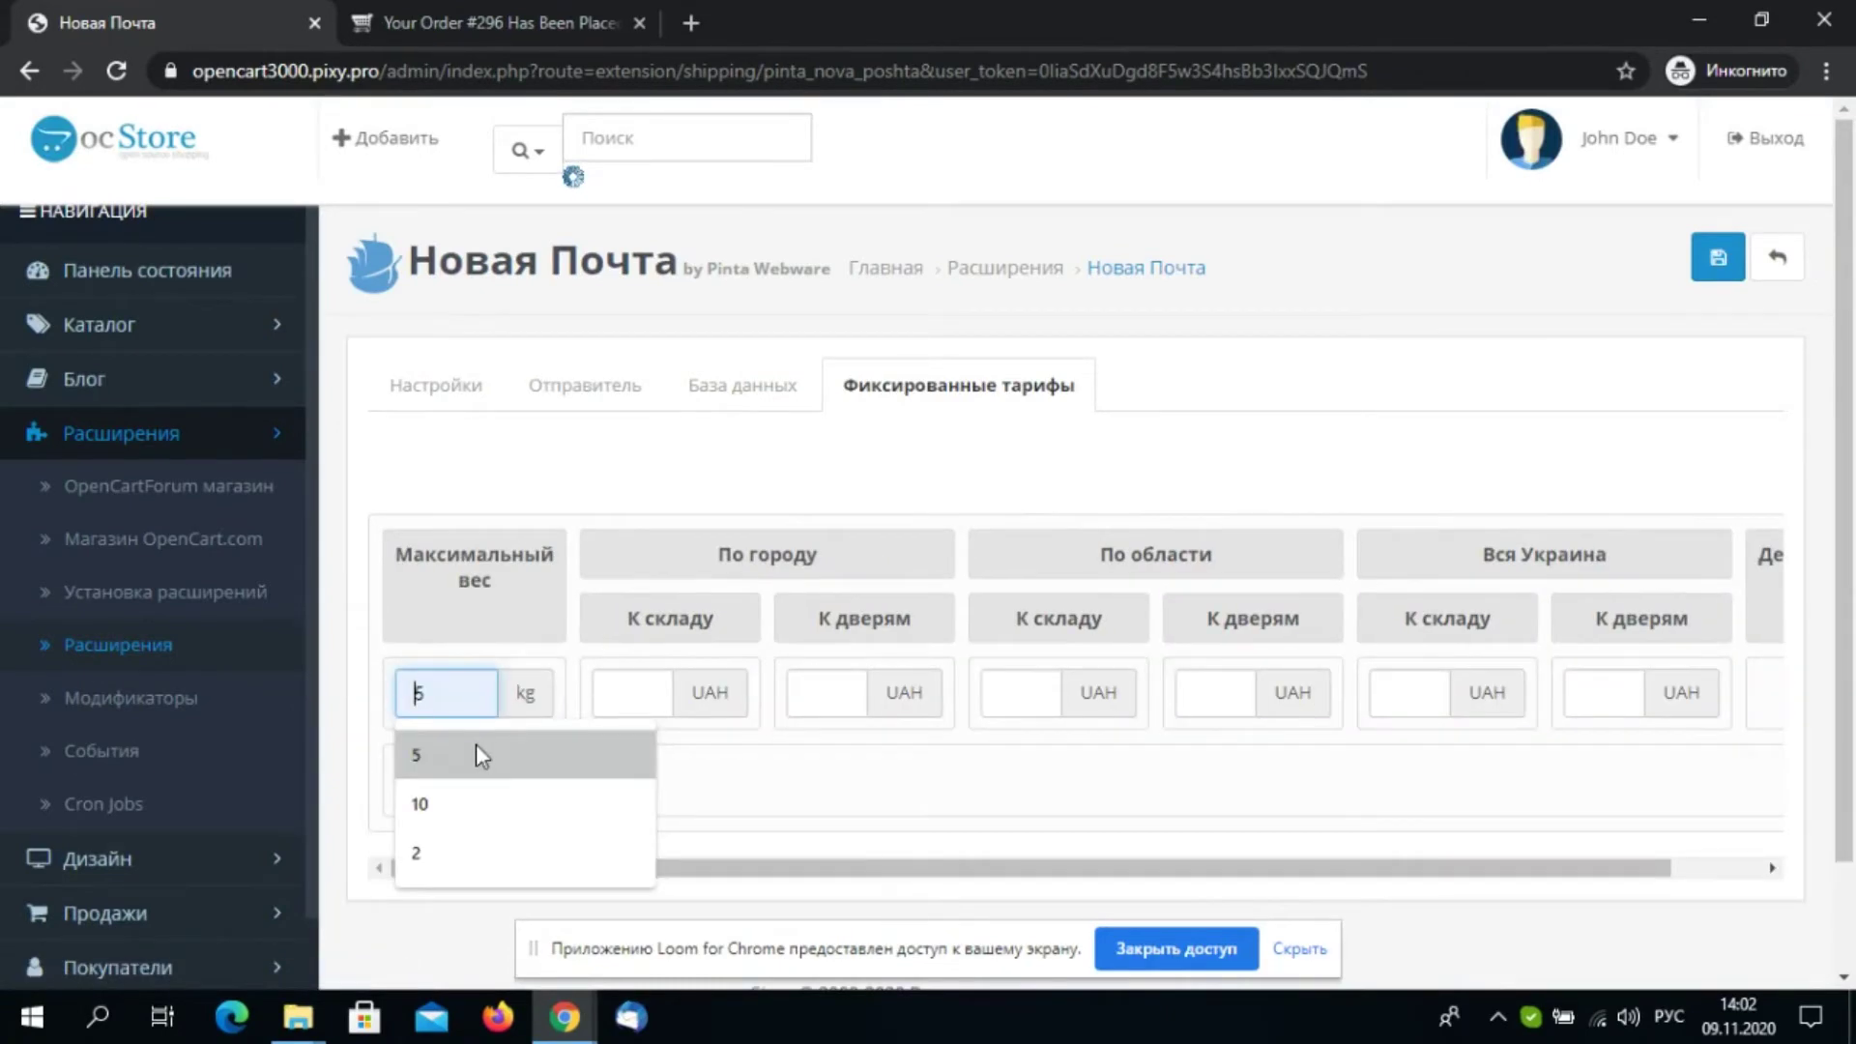
left_click(476, 754)
Set the row's city tariffs to 10 UAH for warehouse delivery and 20 UAH for door delivery
left_click(618, 693)
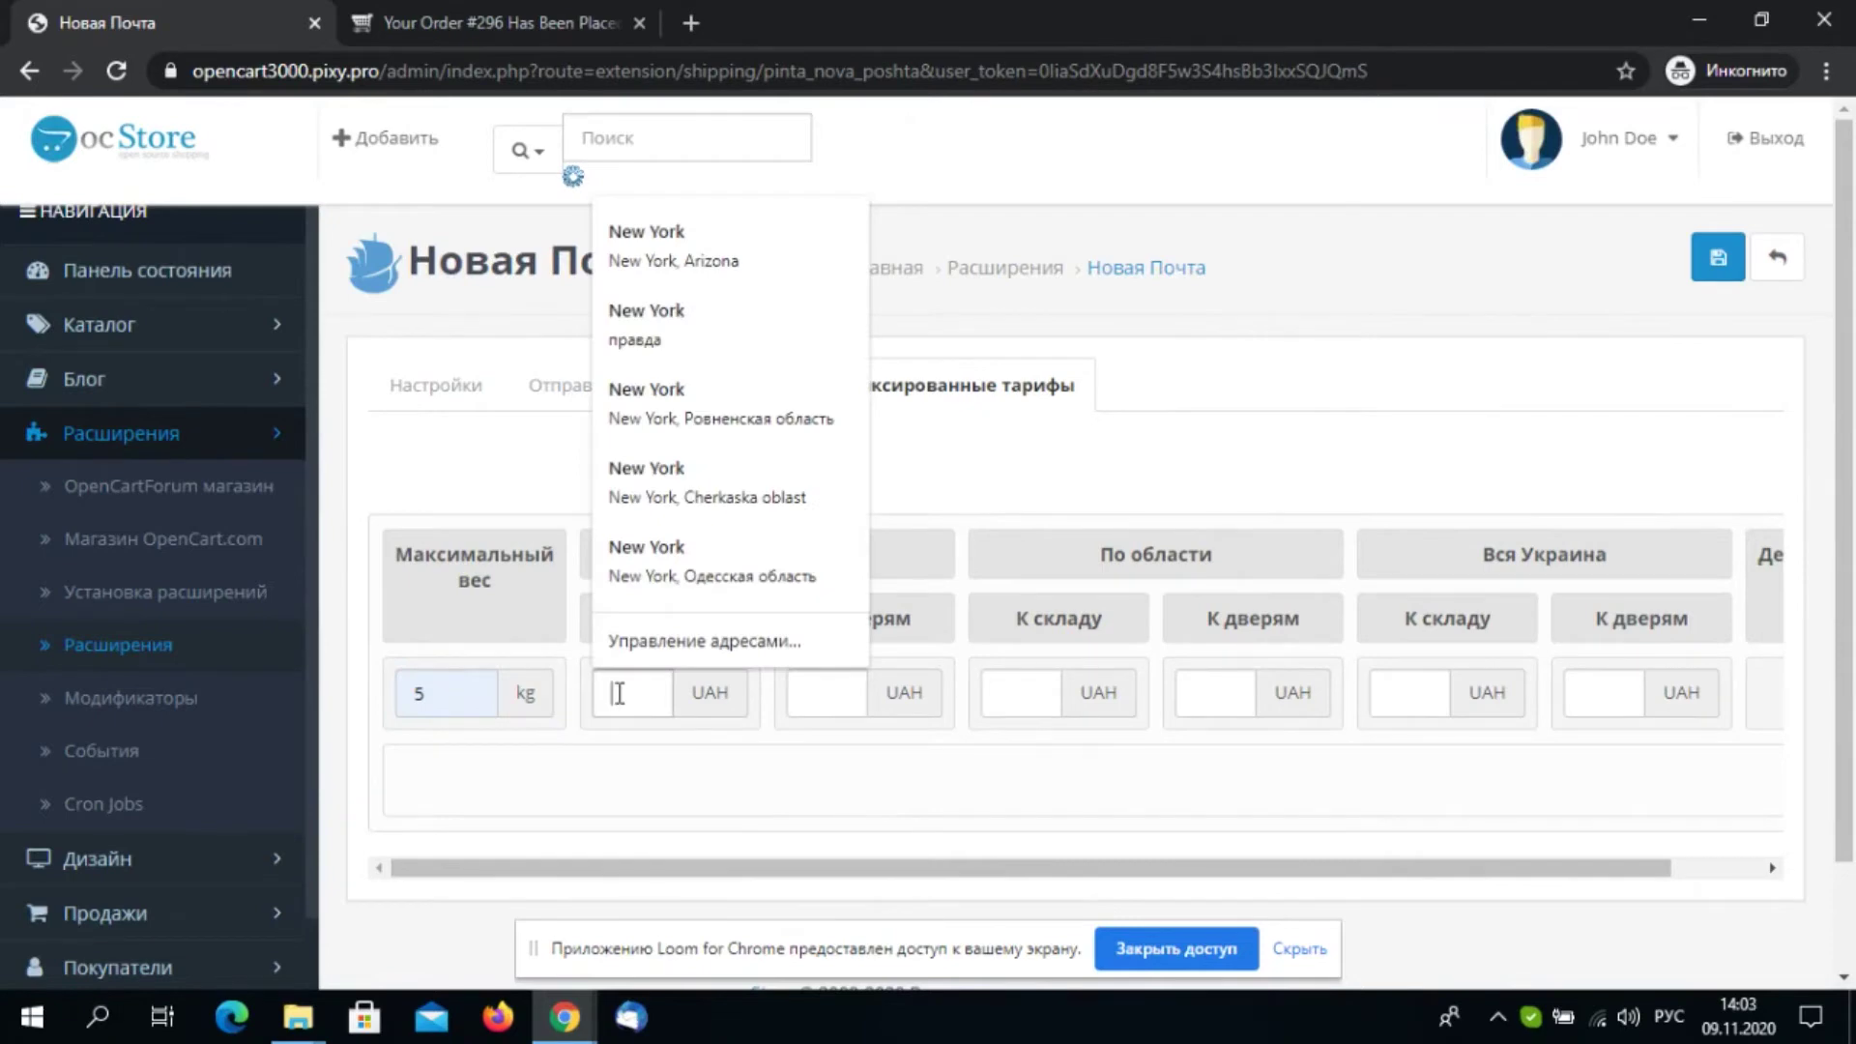
type("10")
left_click(805, 692)
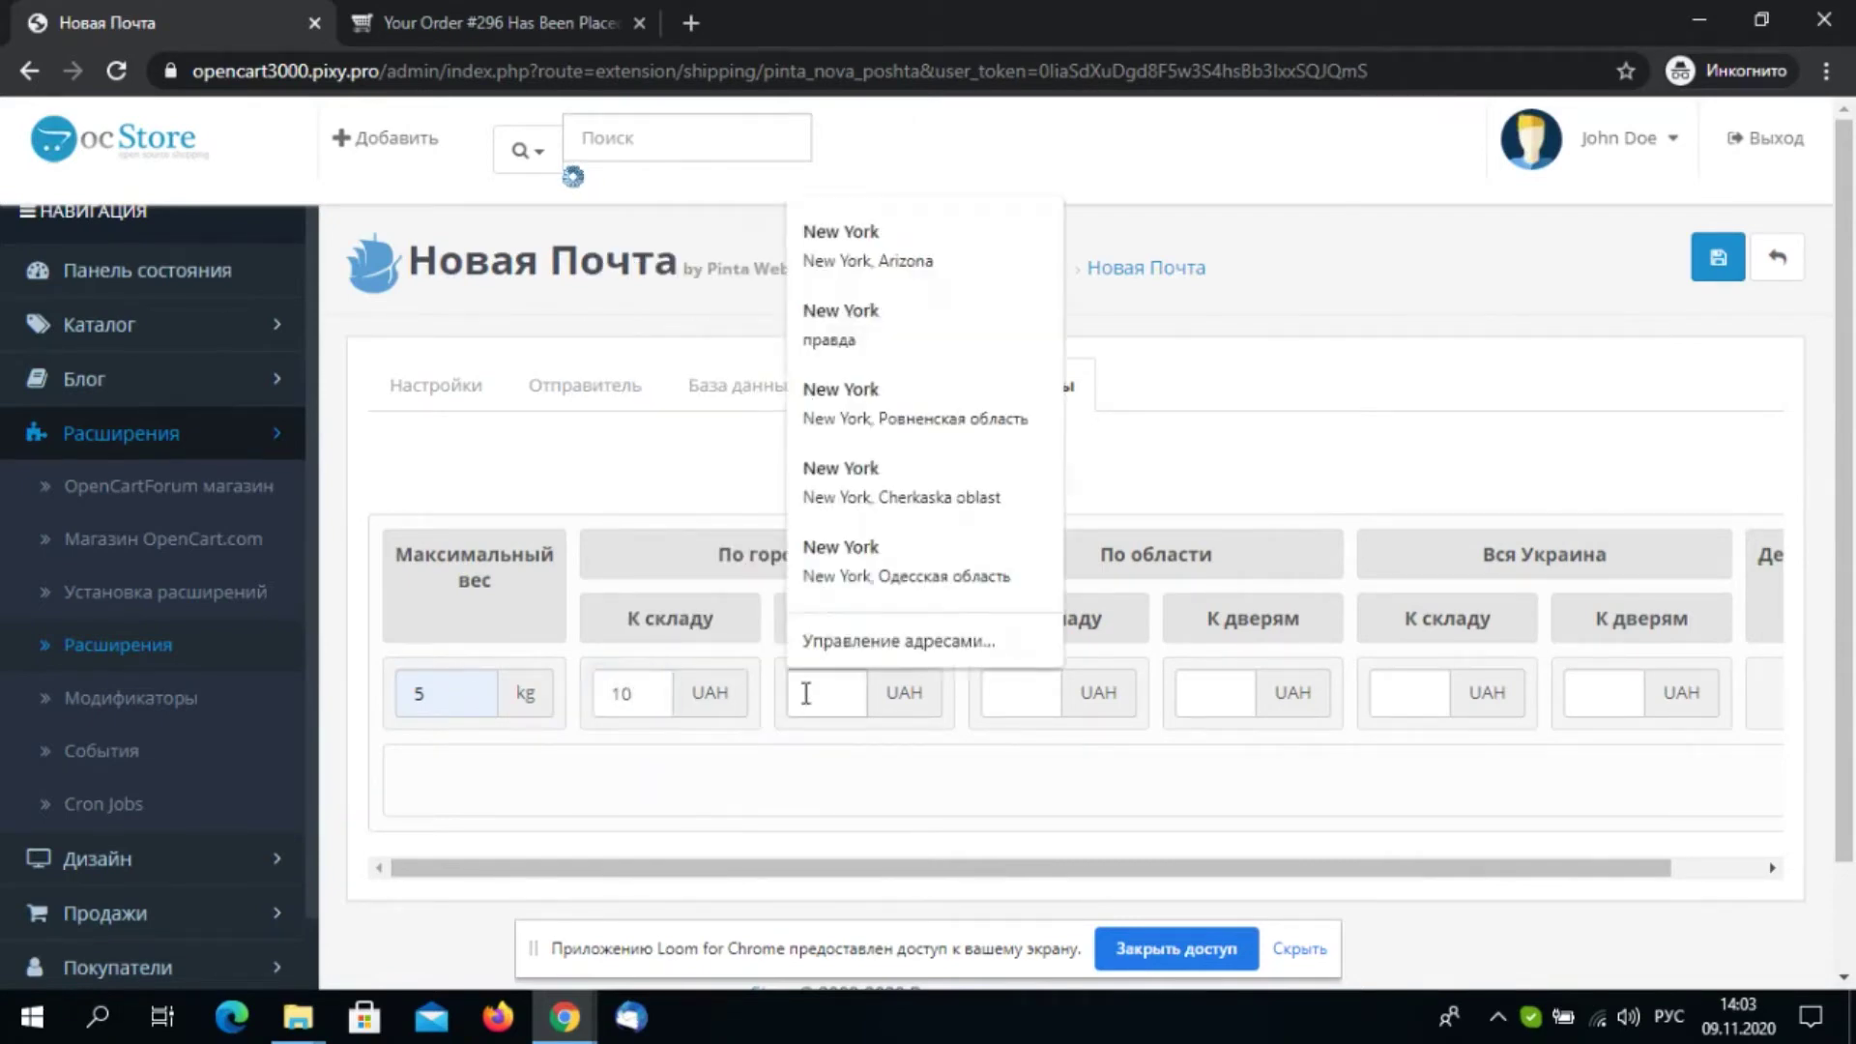
type("20")
Set the row's region tariffs to 30 UAH to warehouse and 40 UAH to door, and the all-Ukraine tariffs to 50 and 60 UAH
left_click(994, 692)
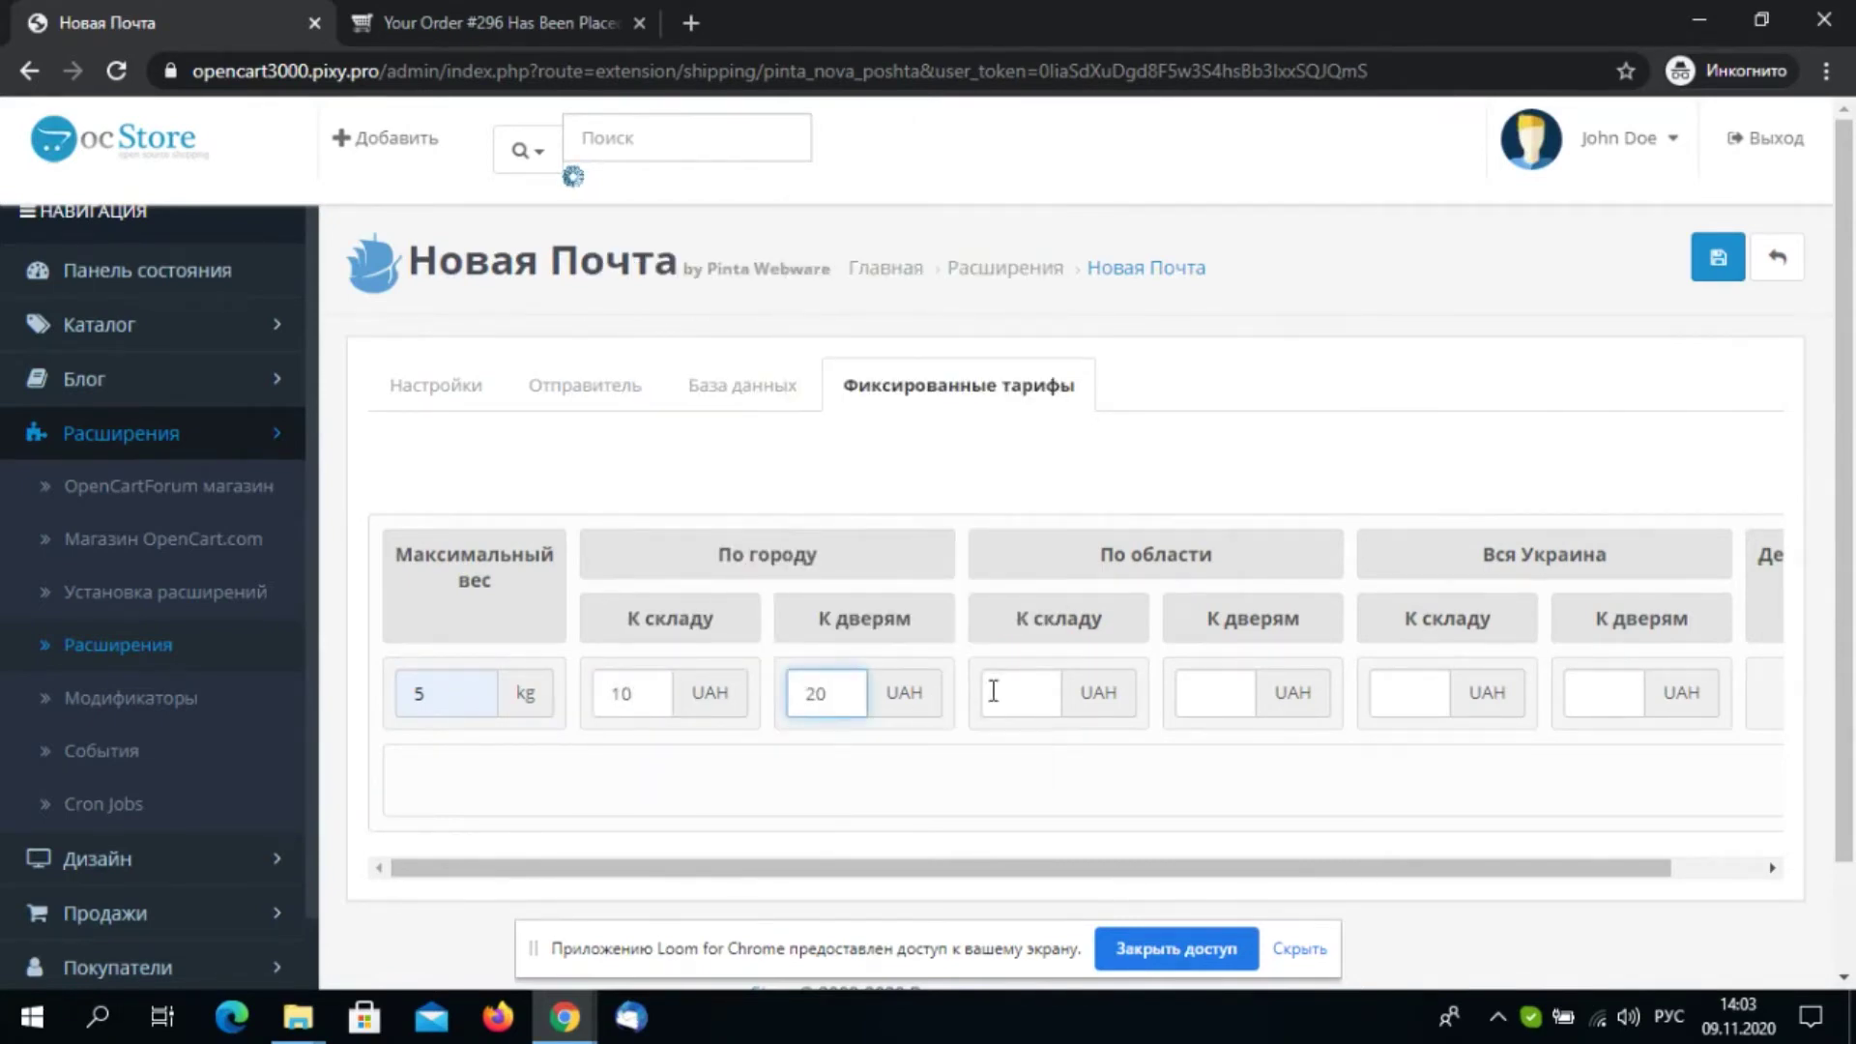
type("30")
left_click(1195, 693)
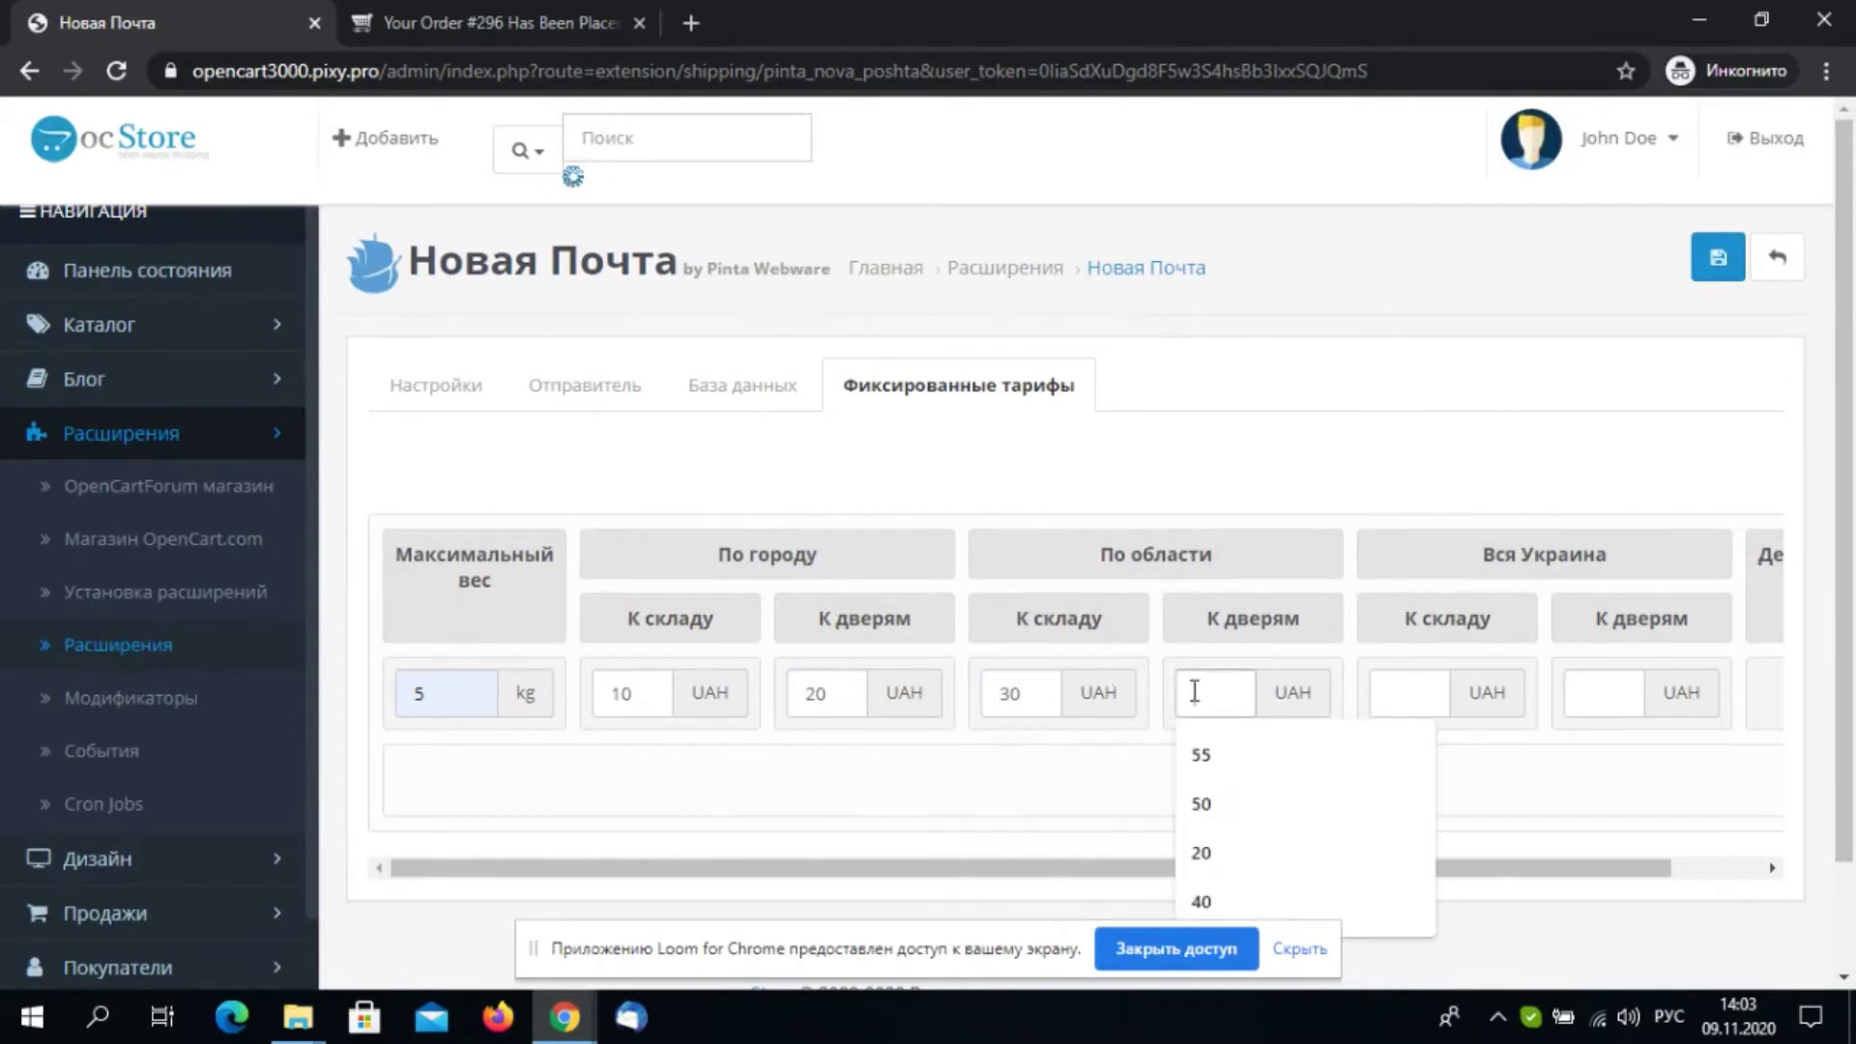
type("40")
left_click(1418, 693)
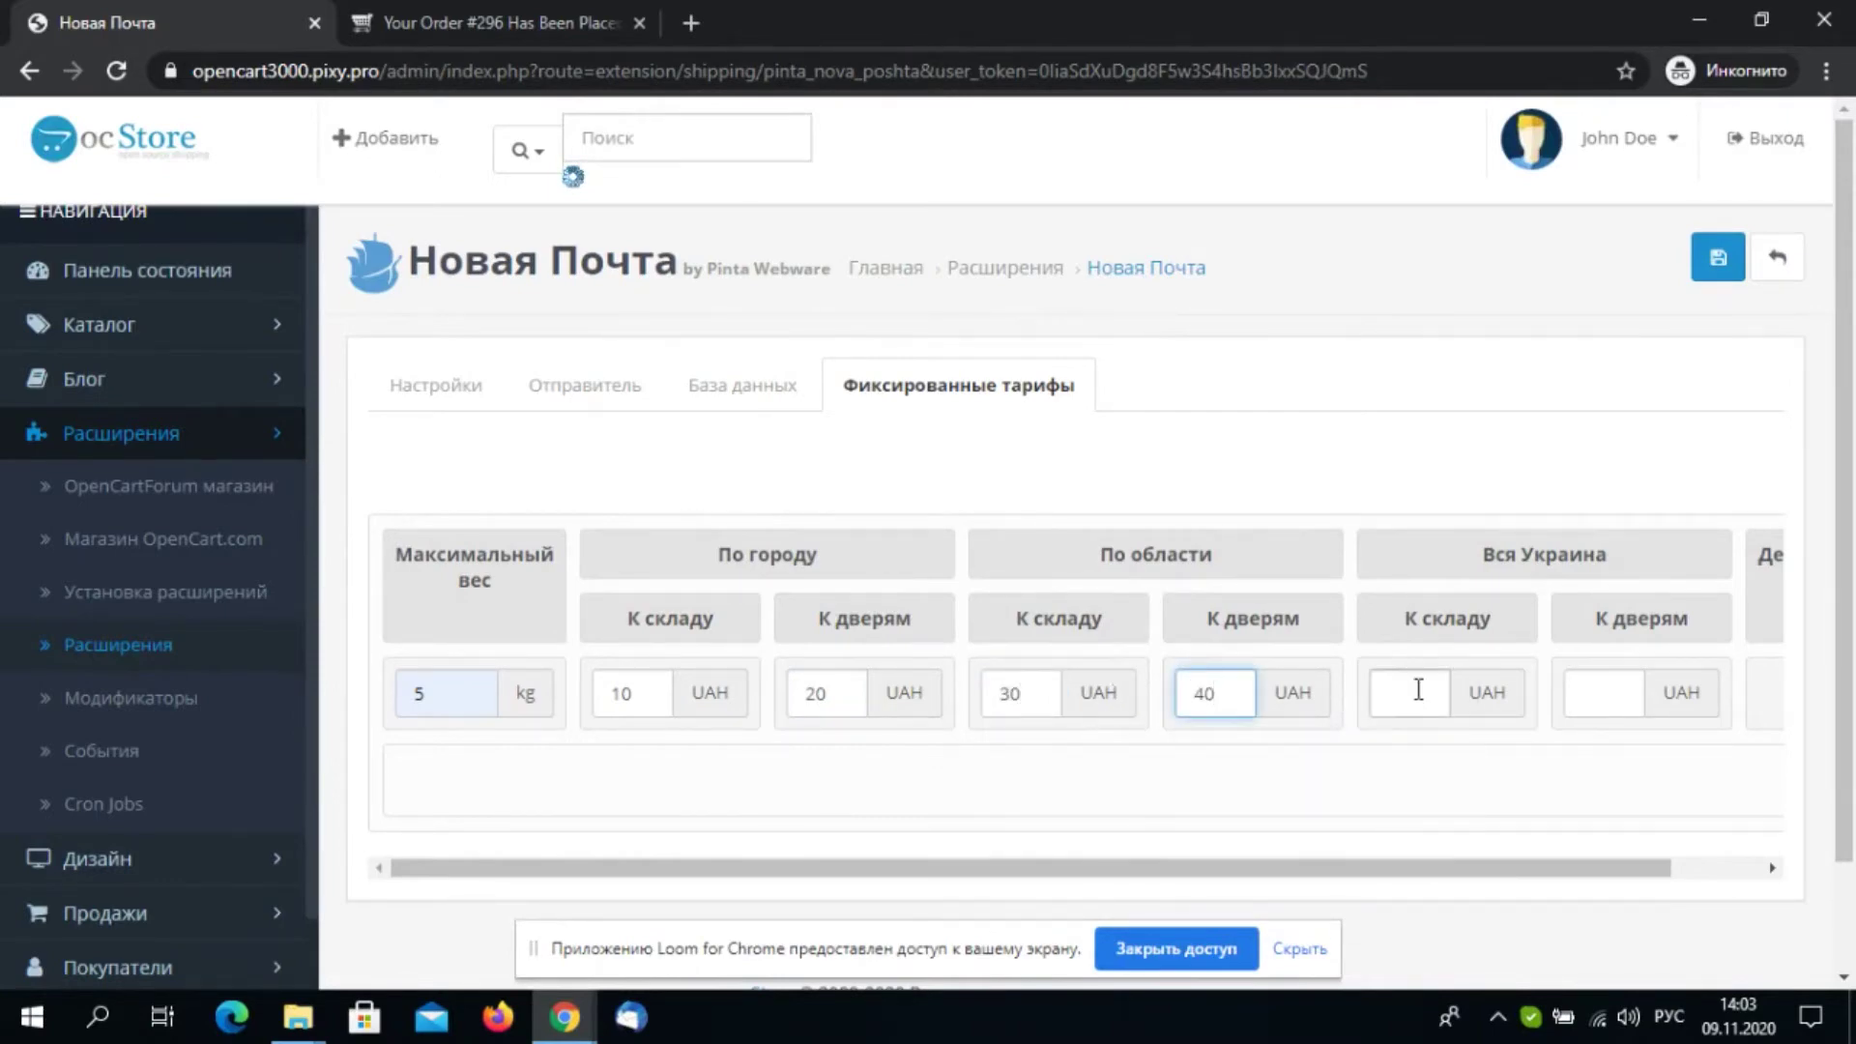
type("50")
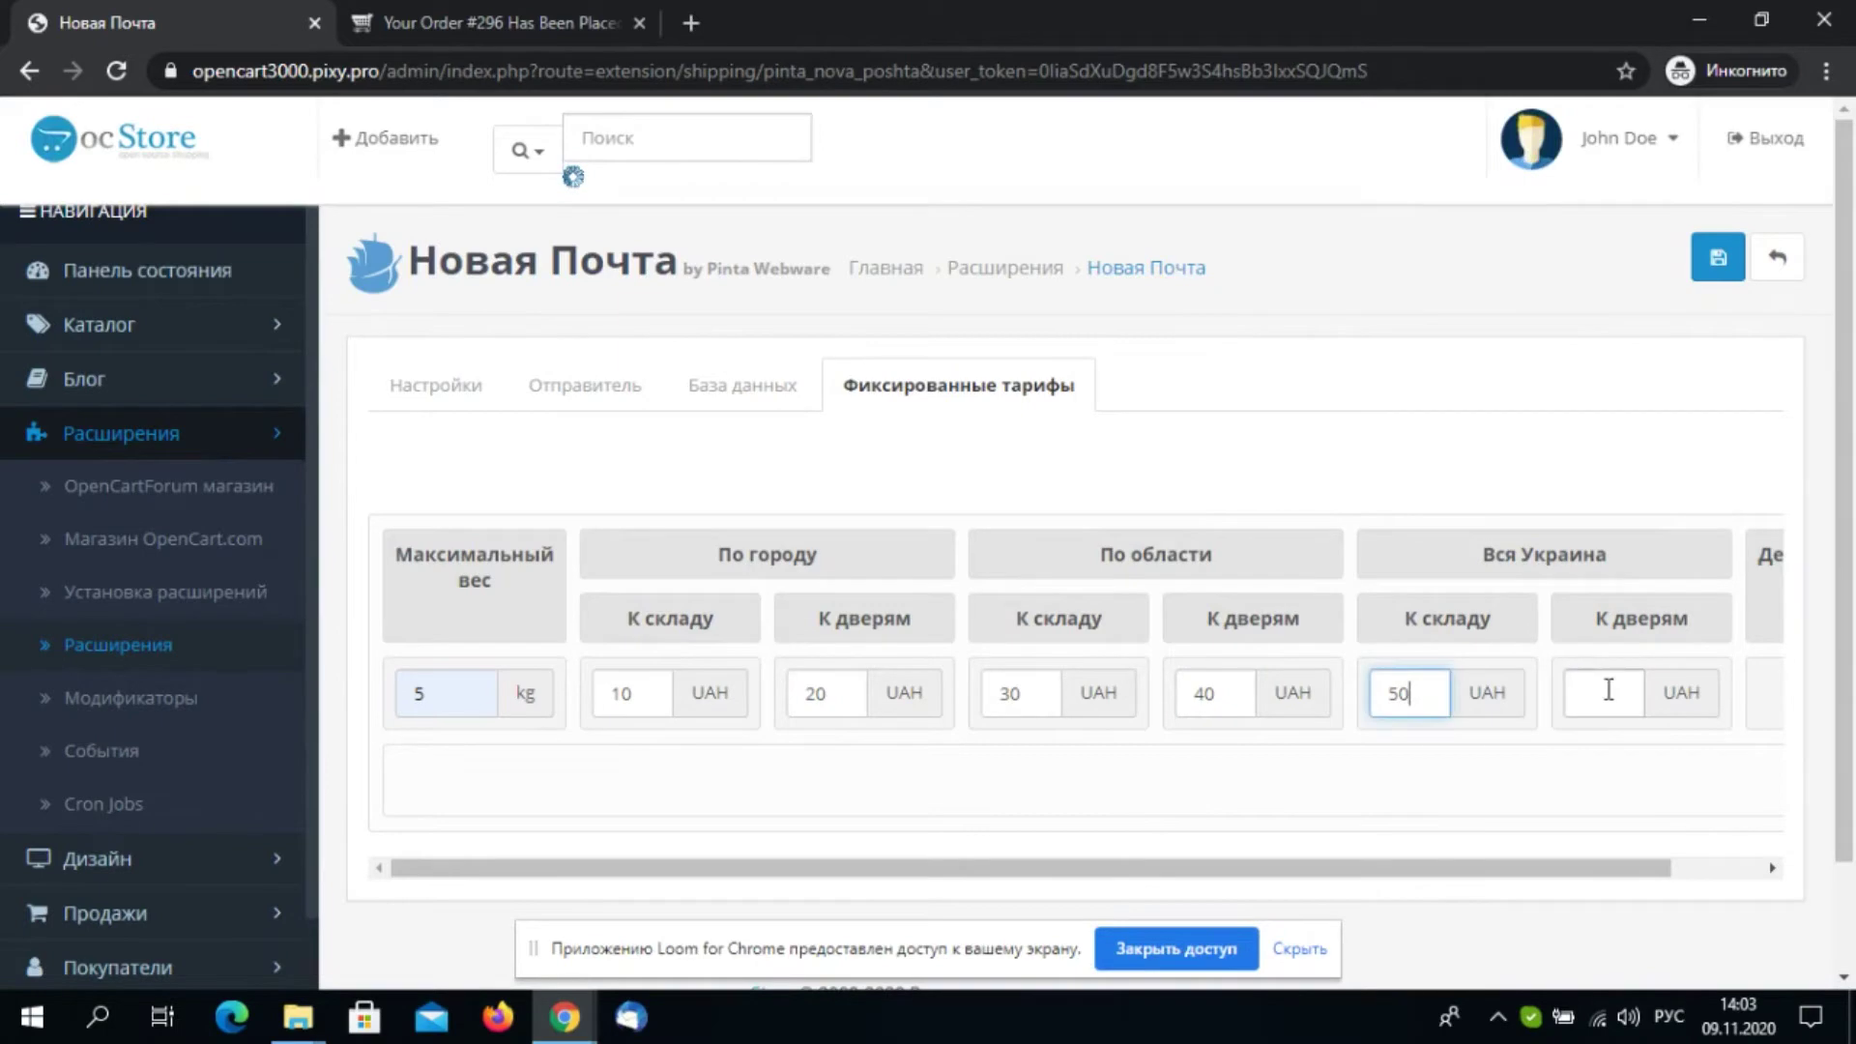
left_click(1609, 689)
type("60")
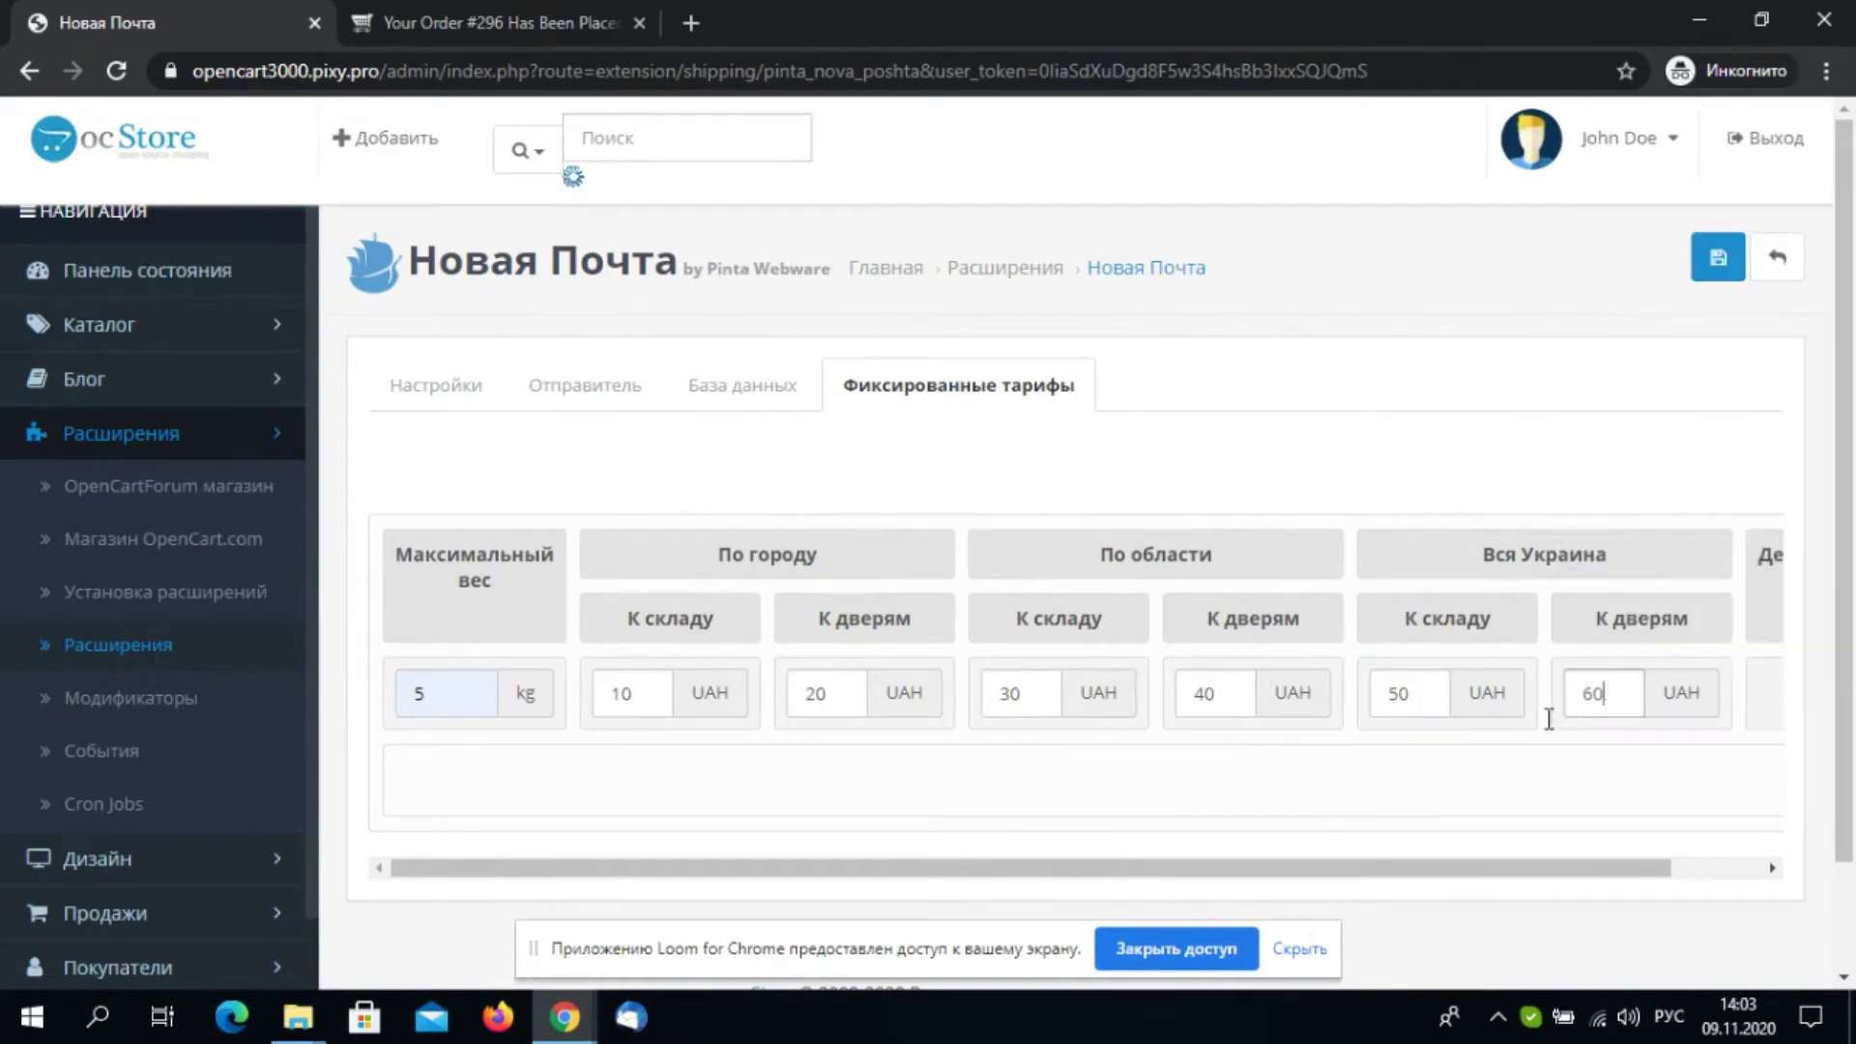
Review the fixed tariff row and save the Новая Почта module settings
scroll(1425, 802, "down", 2)
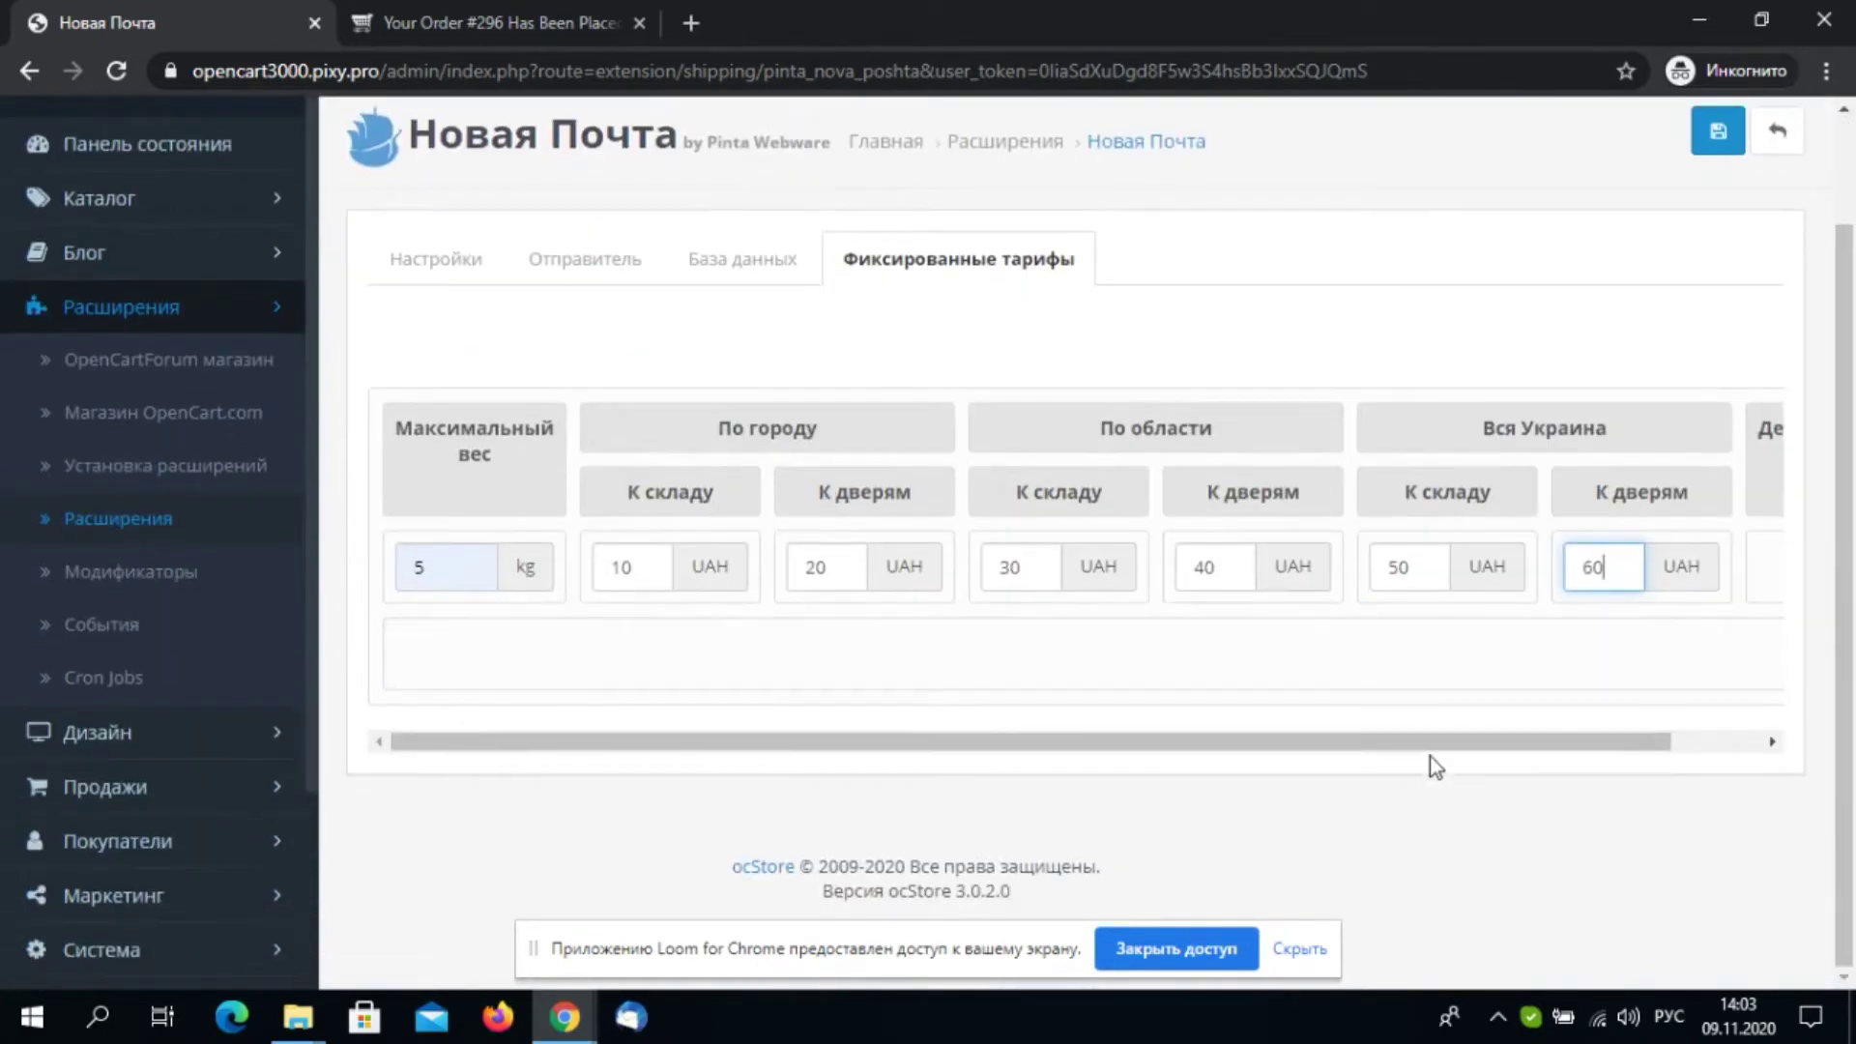
left_click_drag(1437, 746, 1367, 758)
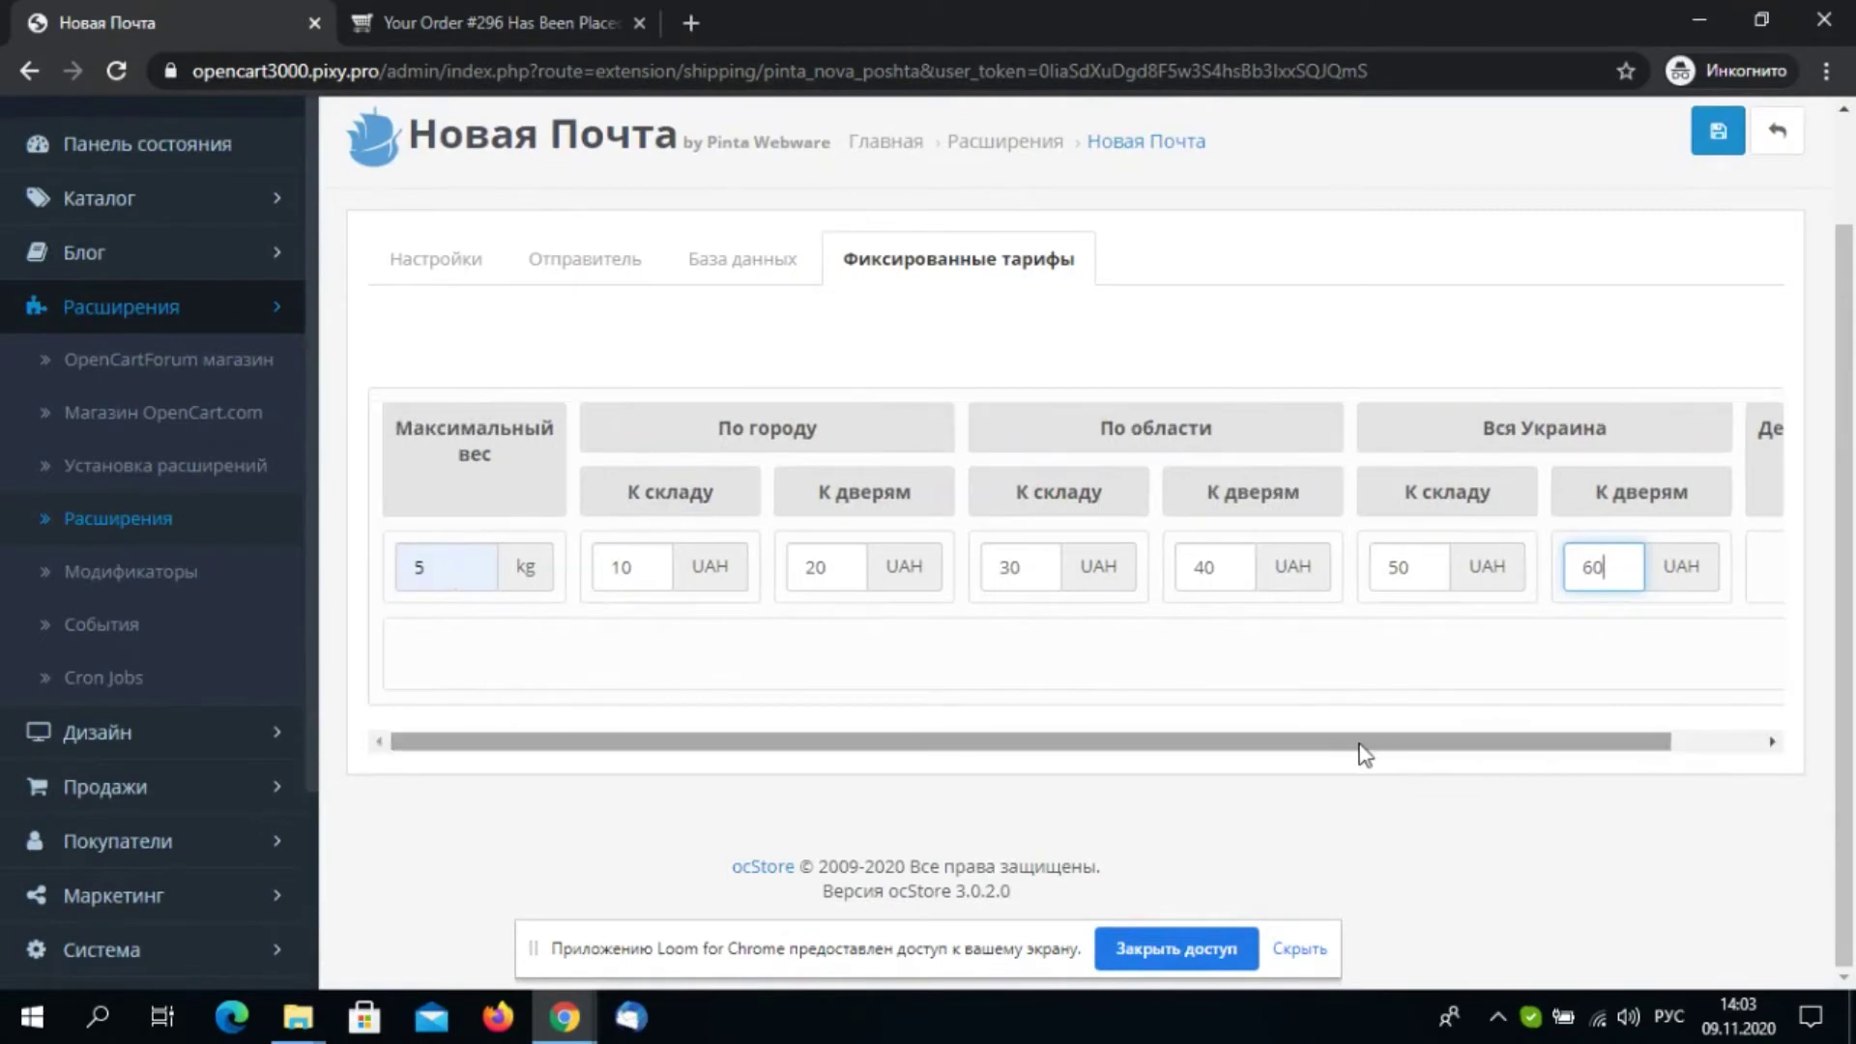
scroll(1359, 756, "up", 2)
left_click(1718, 257)
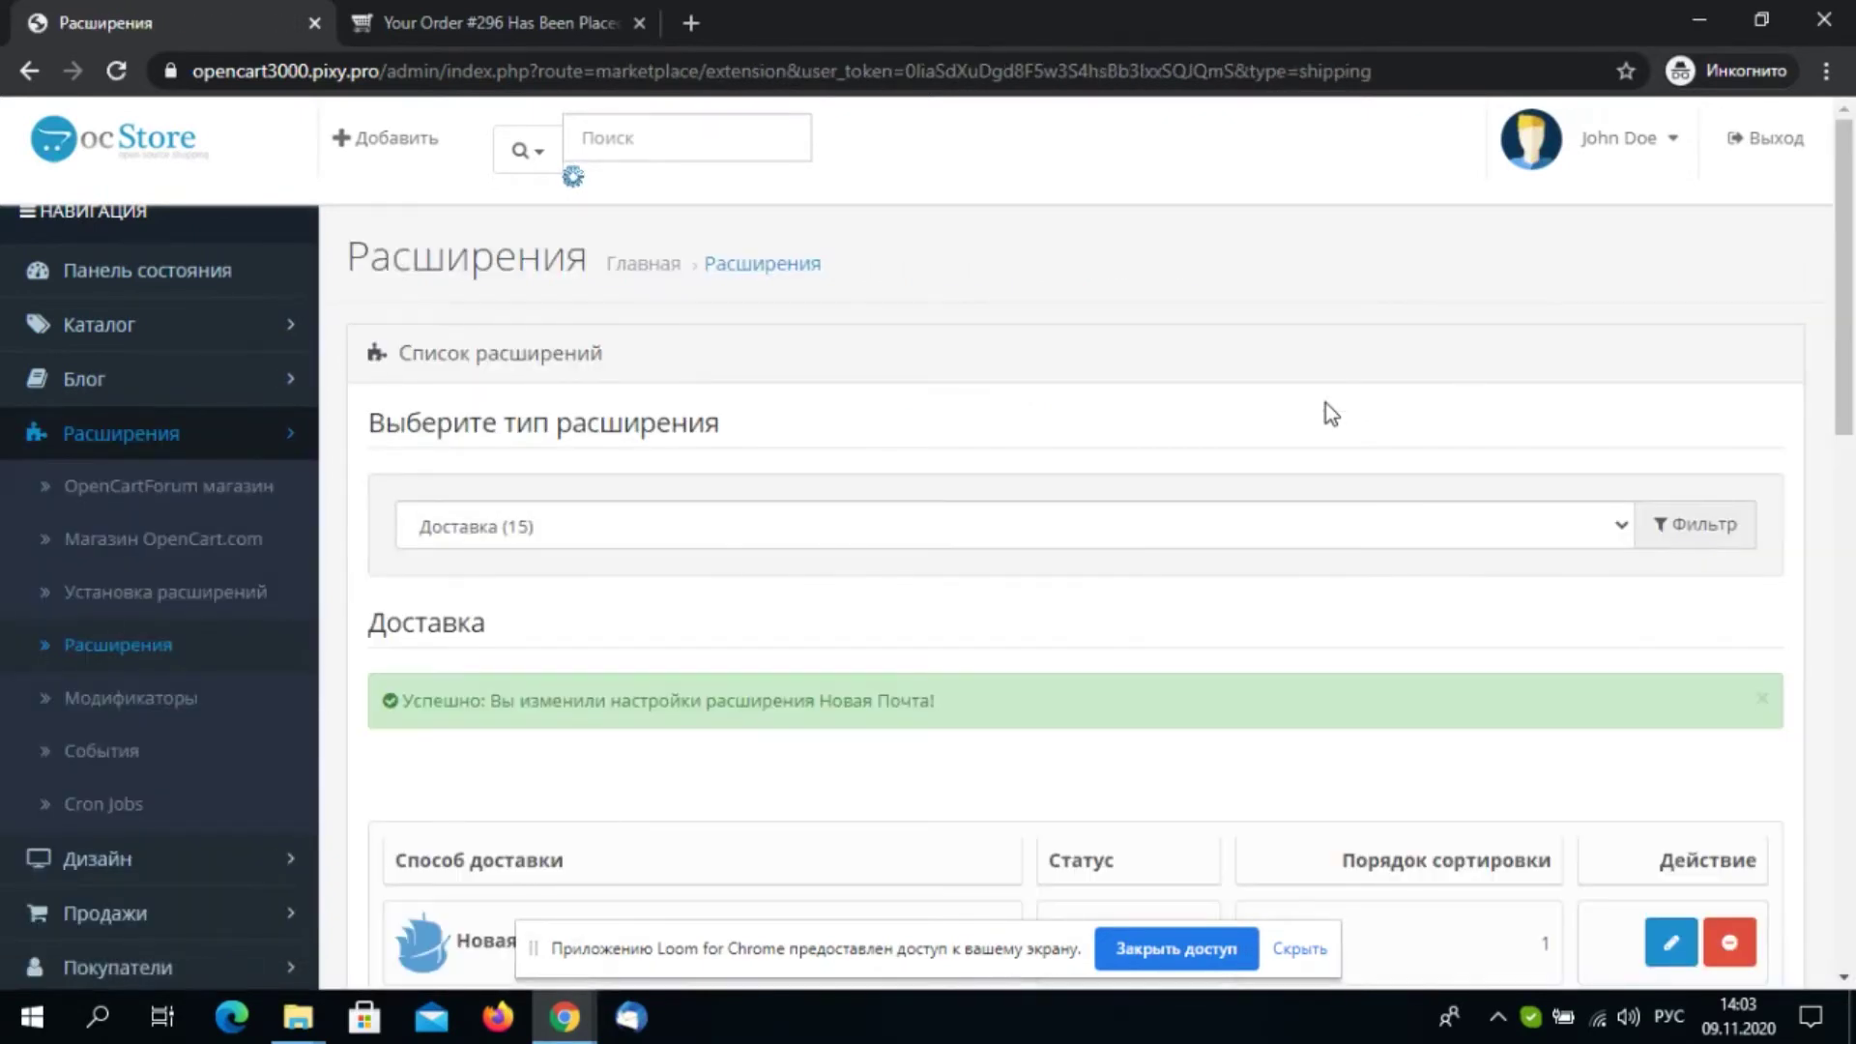
In the storefront, open the Phones & PDAs category and add one iPod Classic to the cart
left_click(514, 23)
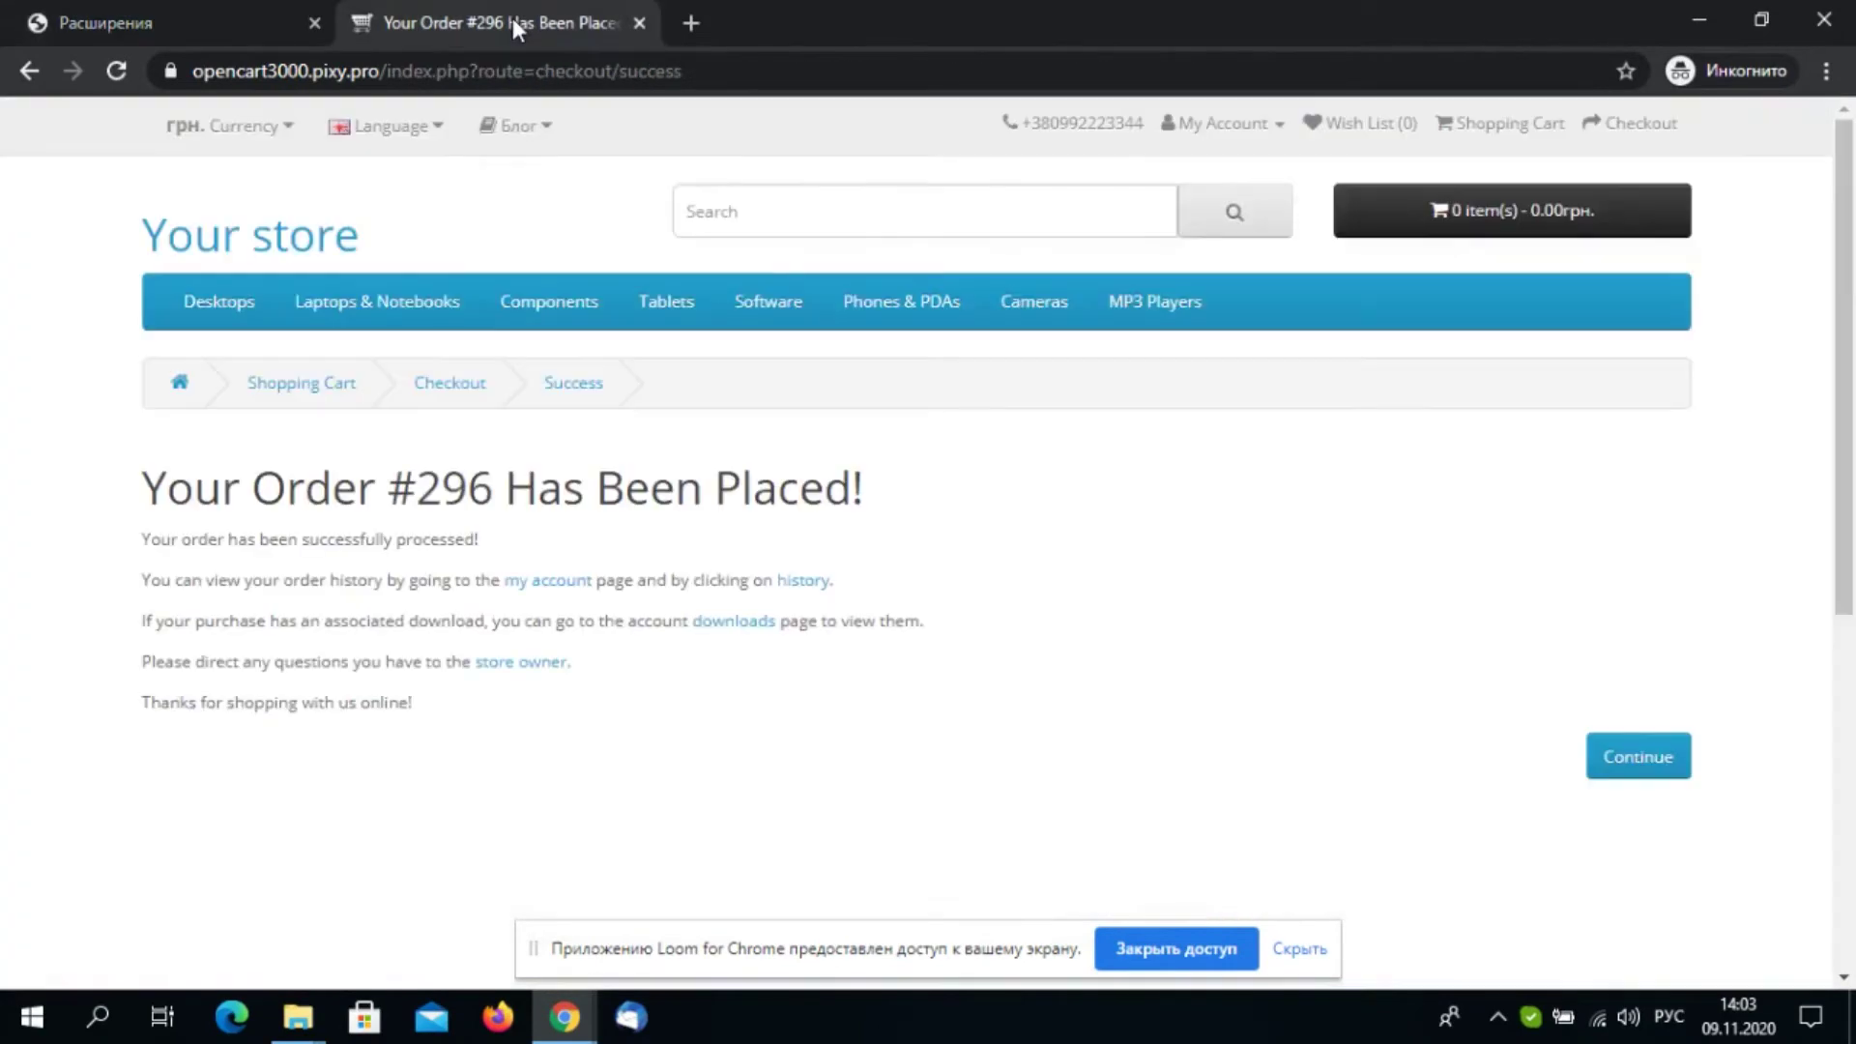
left_click(329, 389)
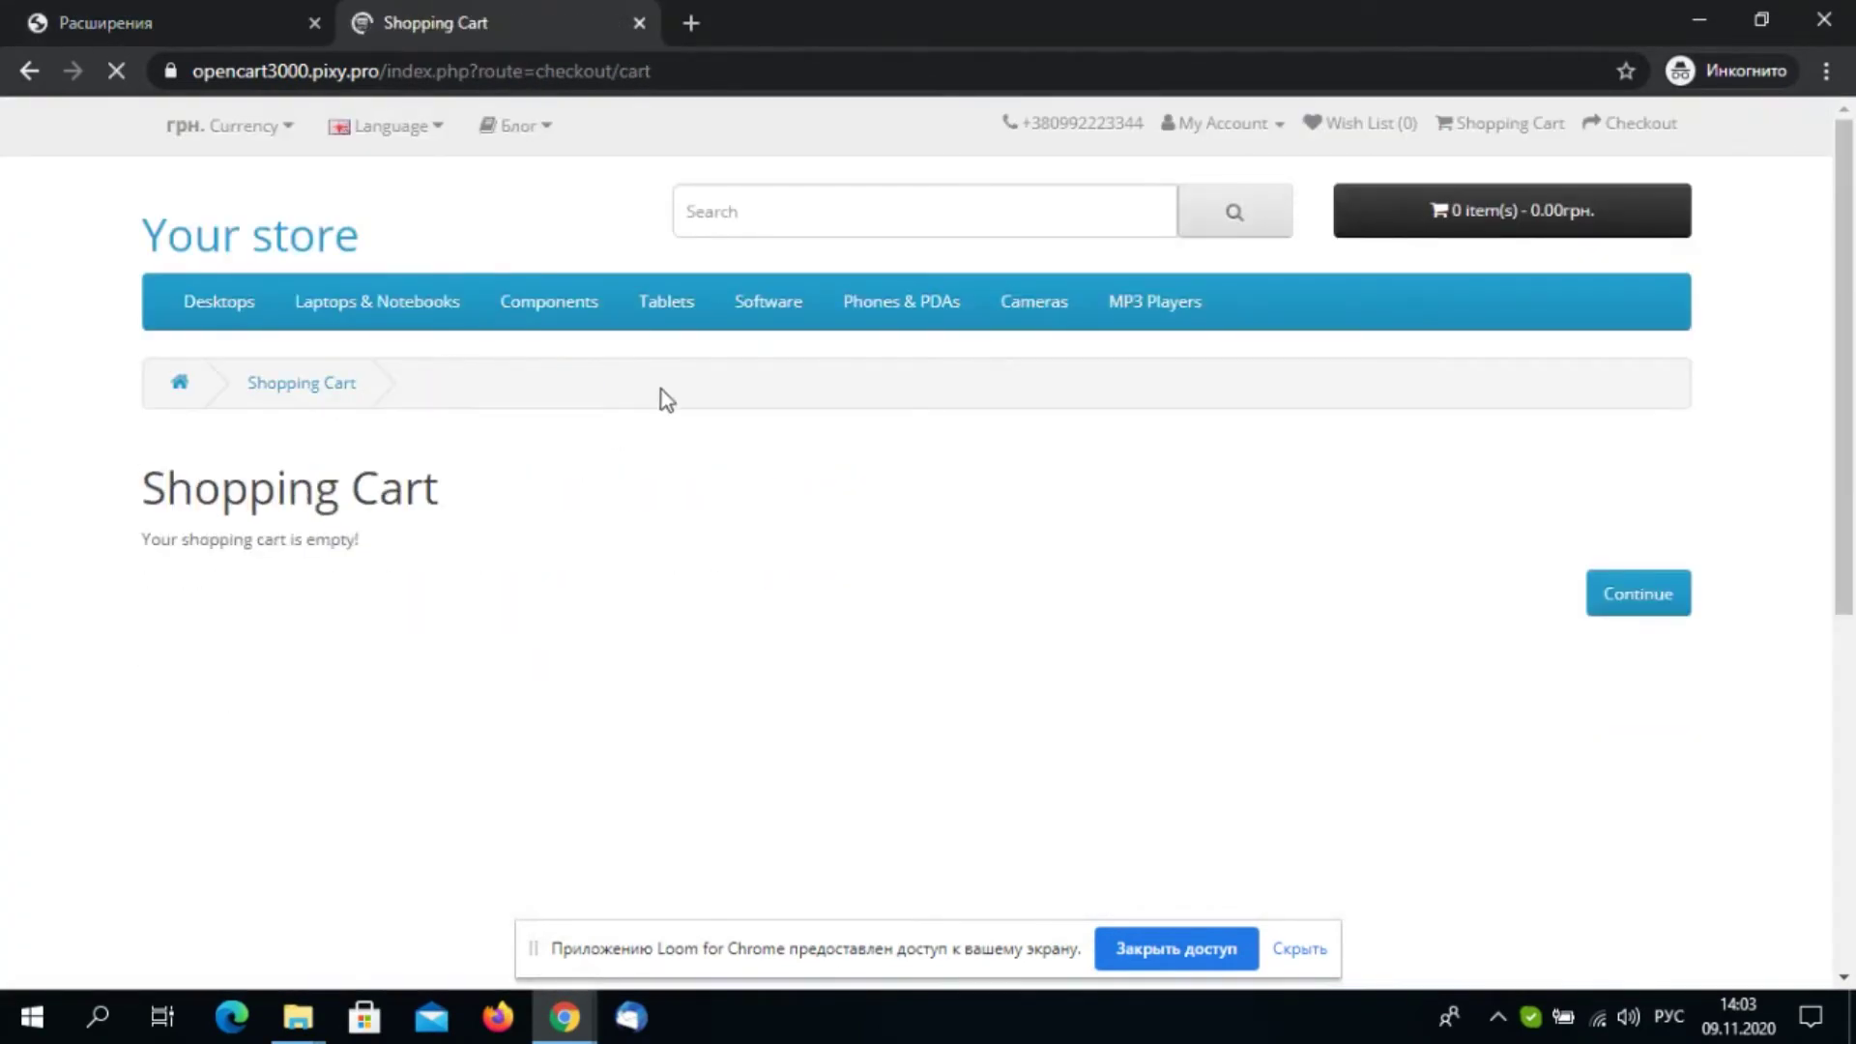
left_click(891, 311)
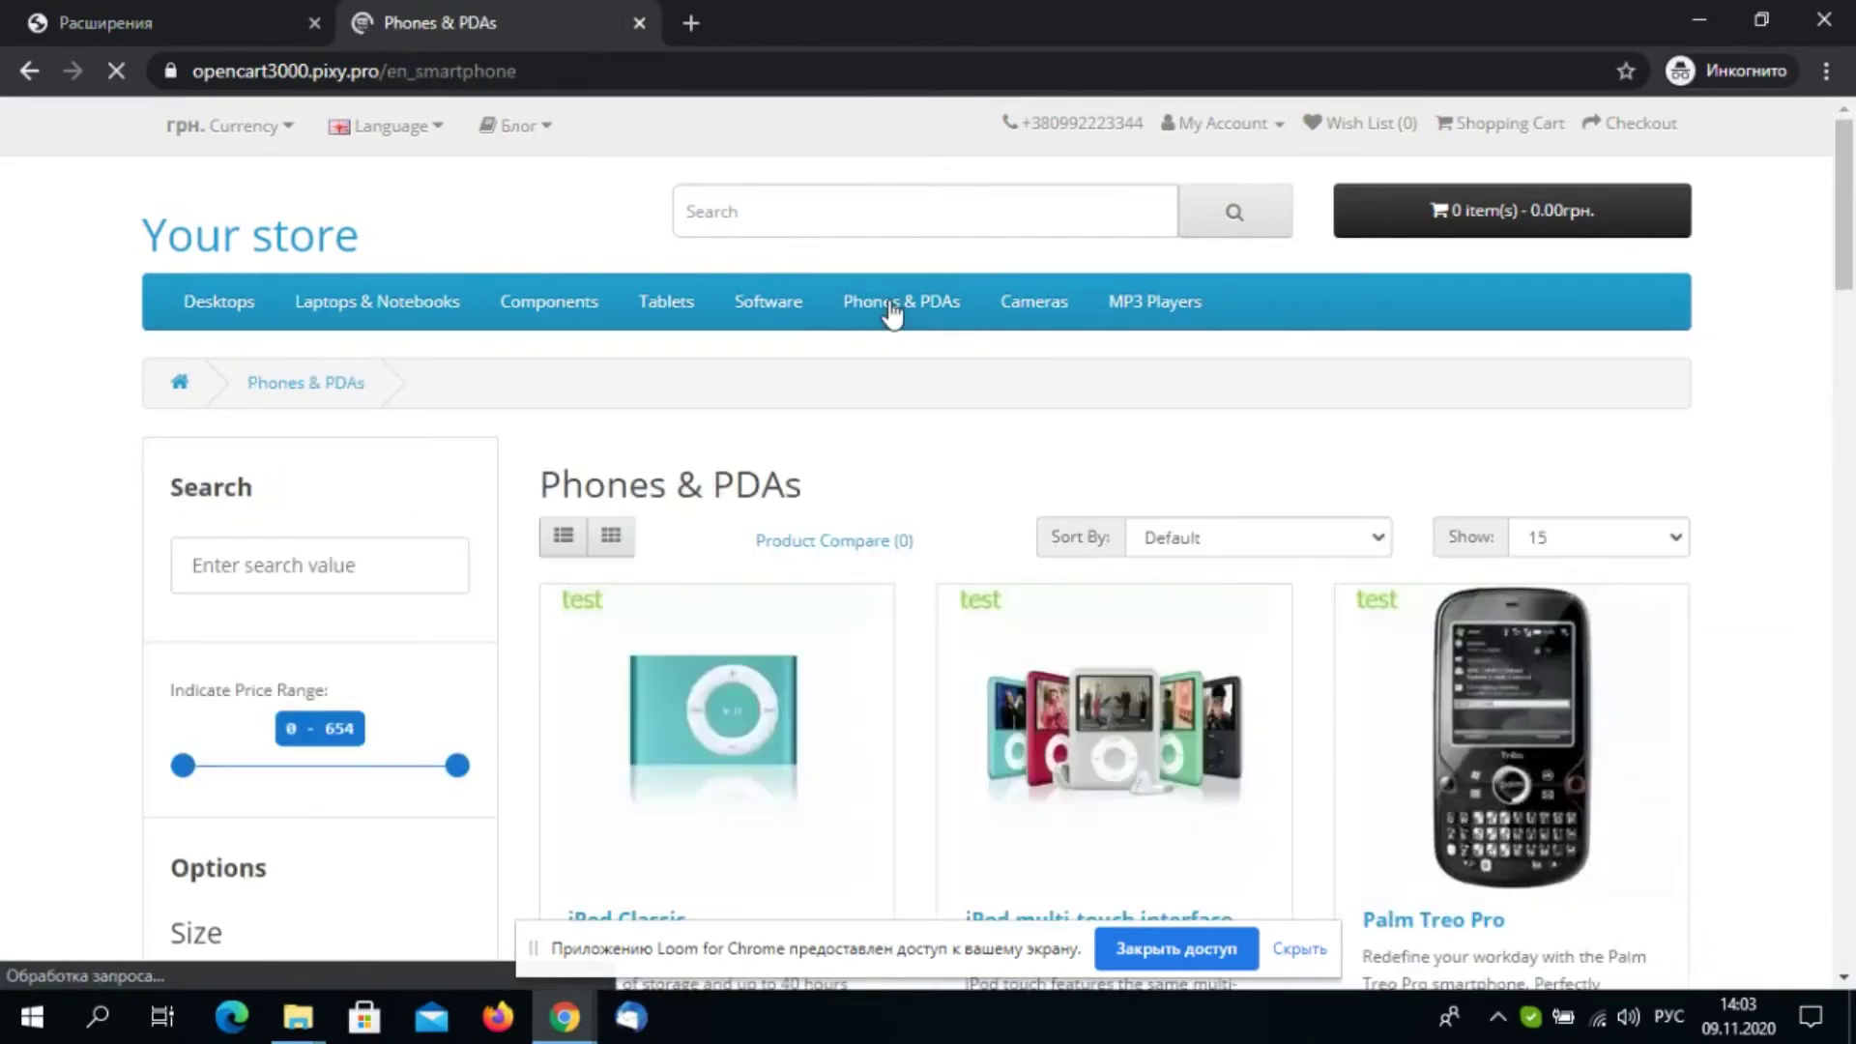
scroll(883, 315, "down", 3)
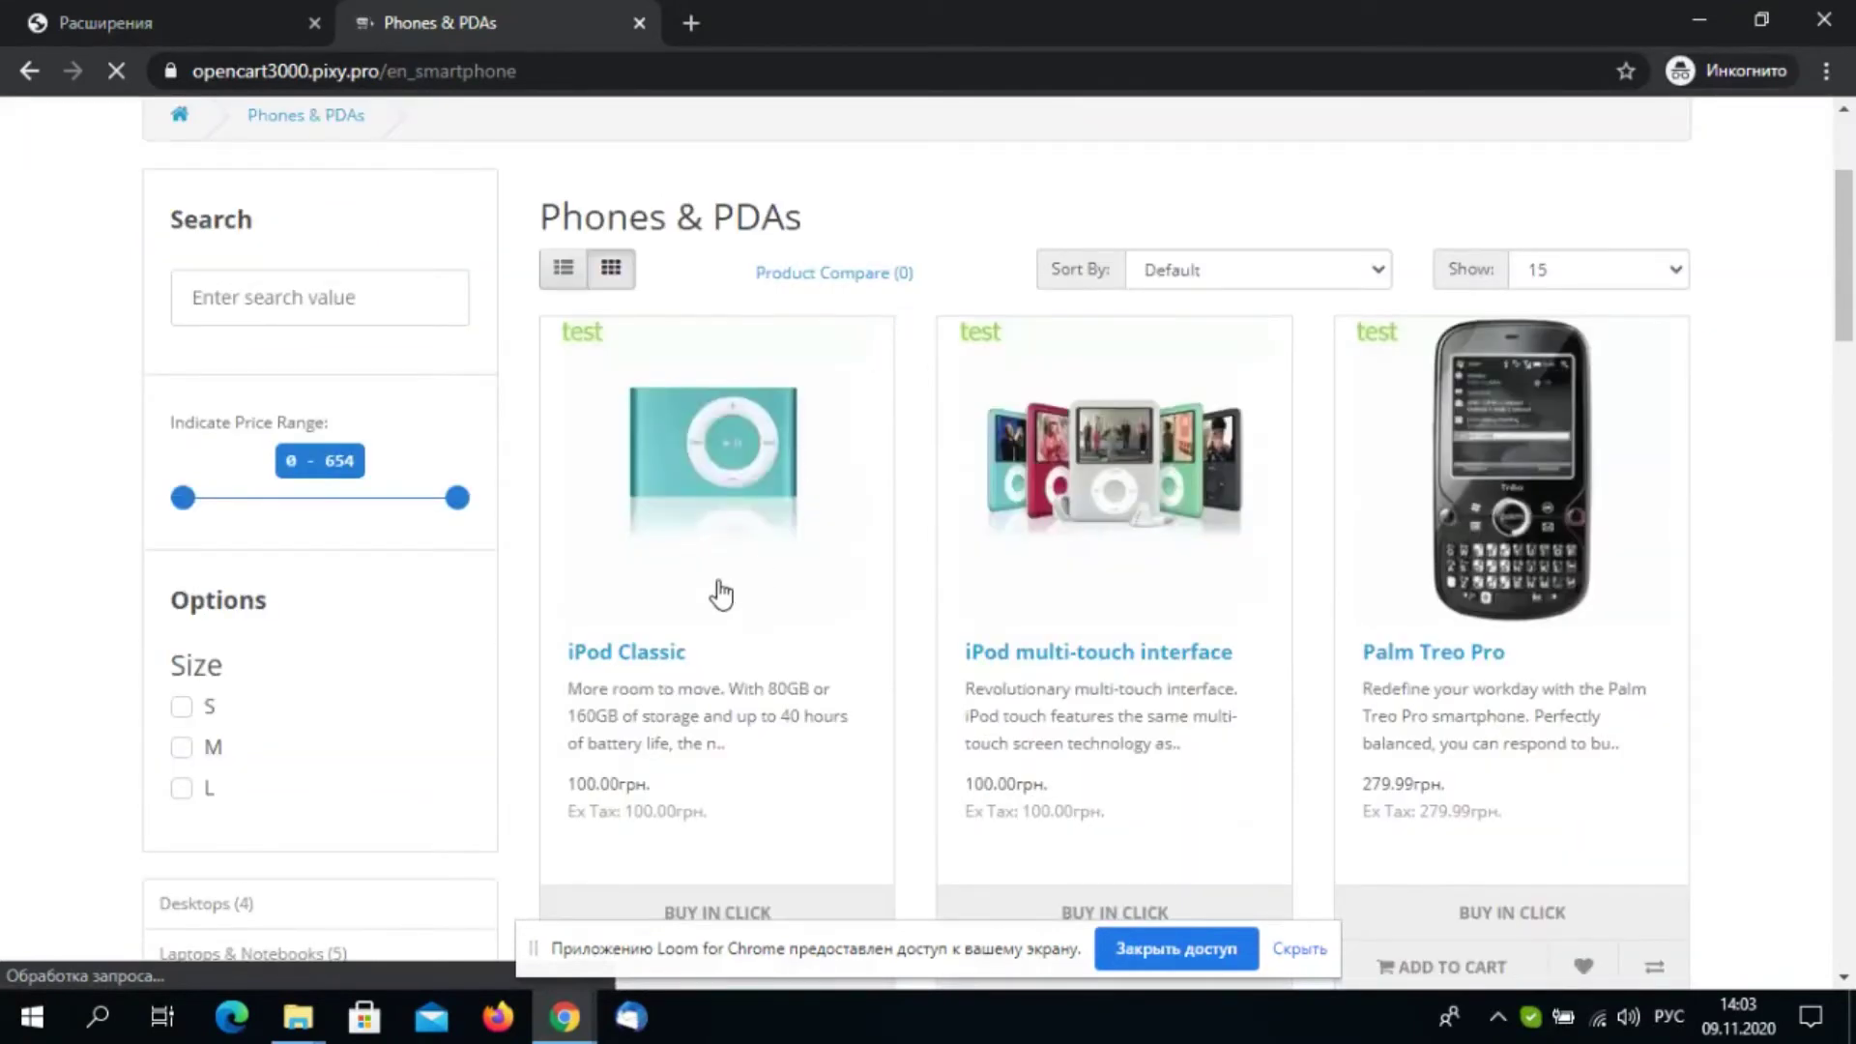
scroll(630, 607, "down", 12)
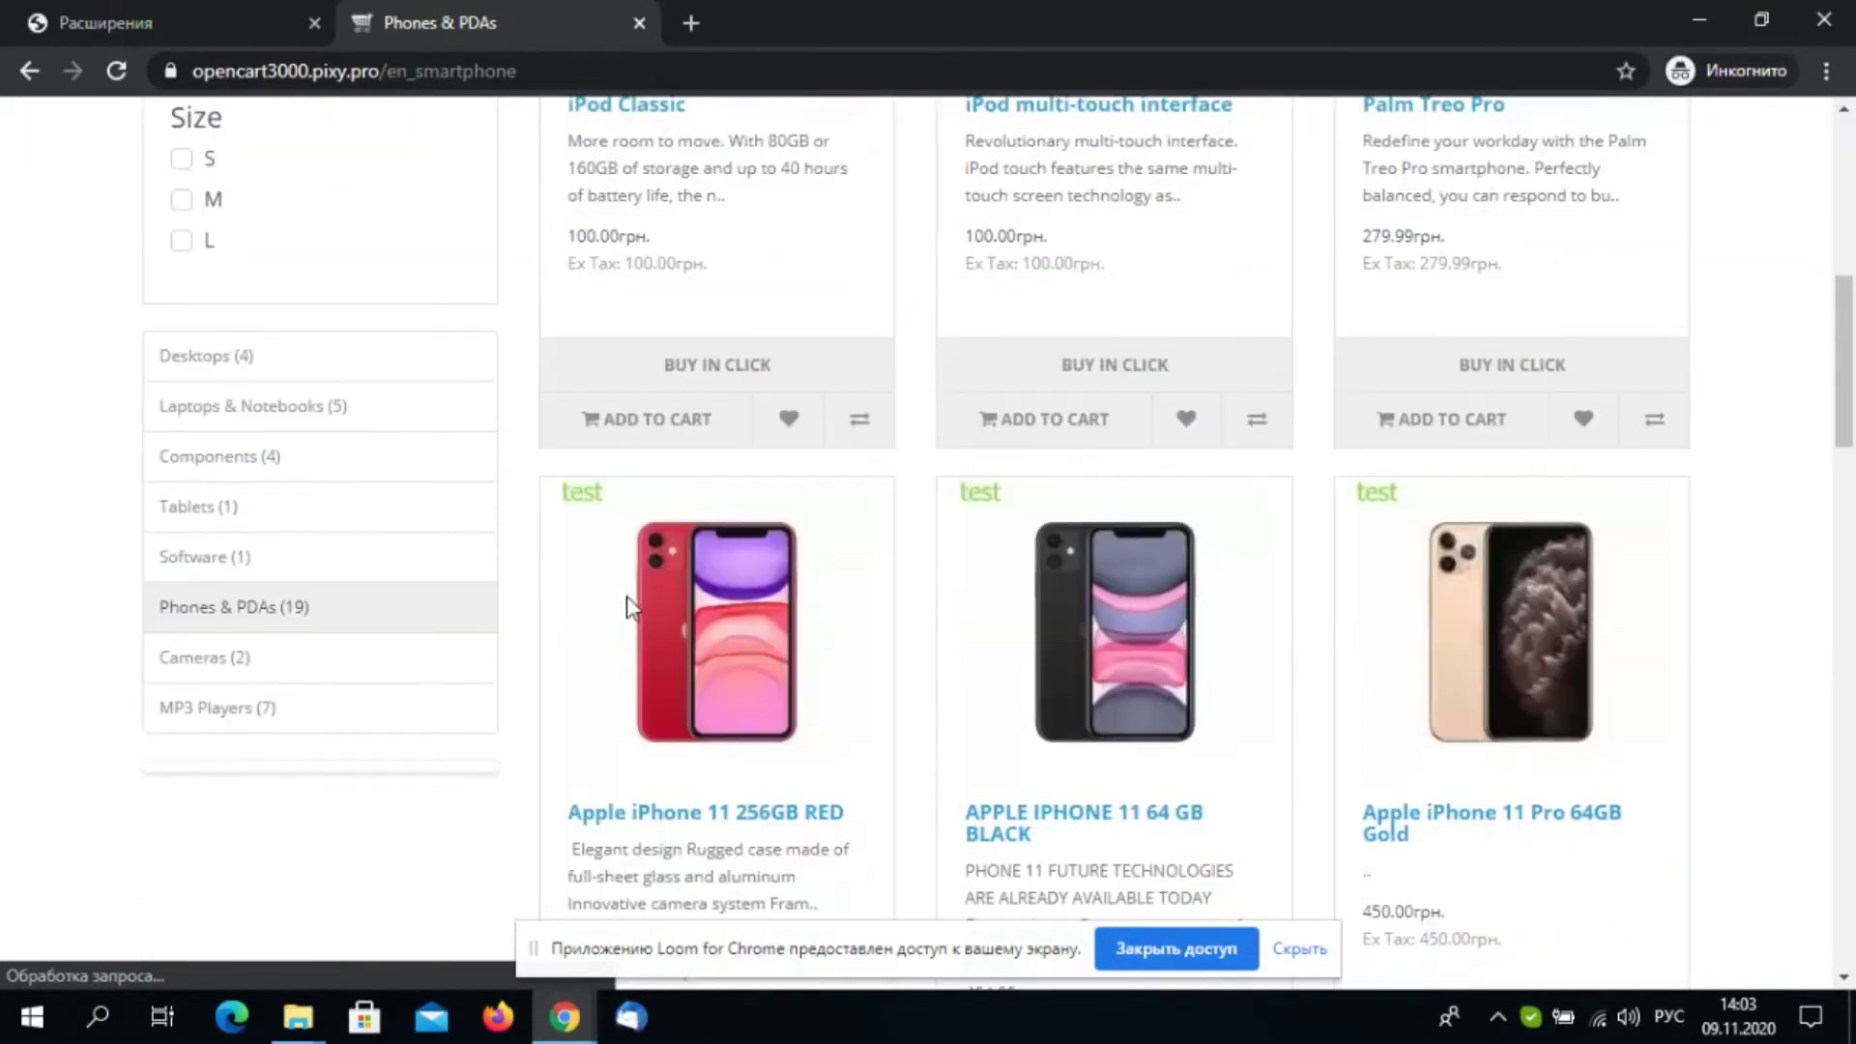
scroll(629, 607, "up", 11)
left_click(629, 826)
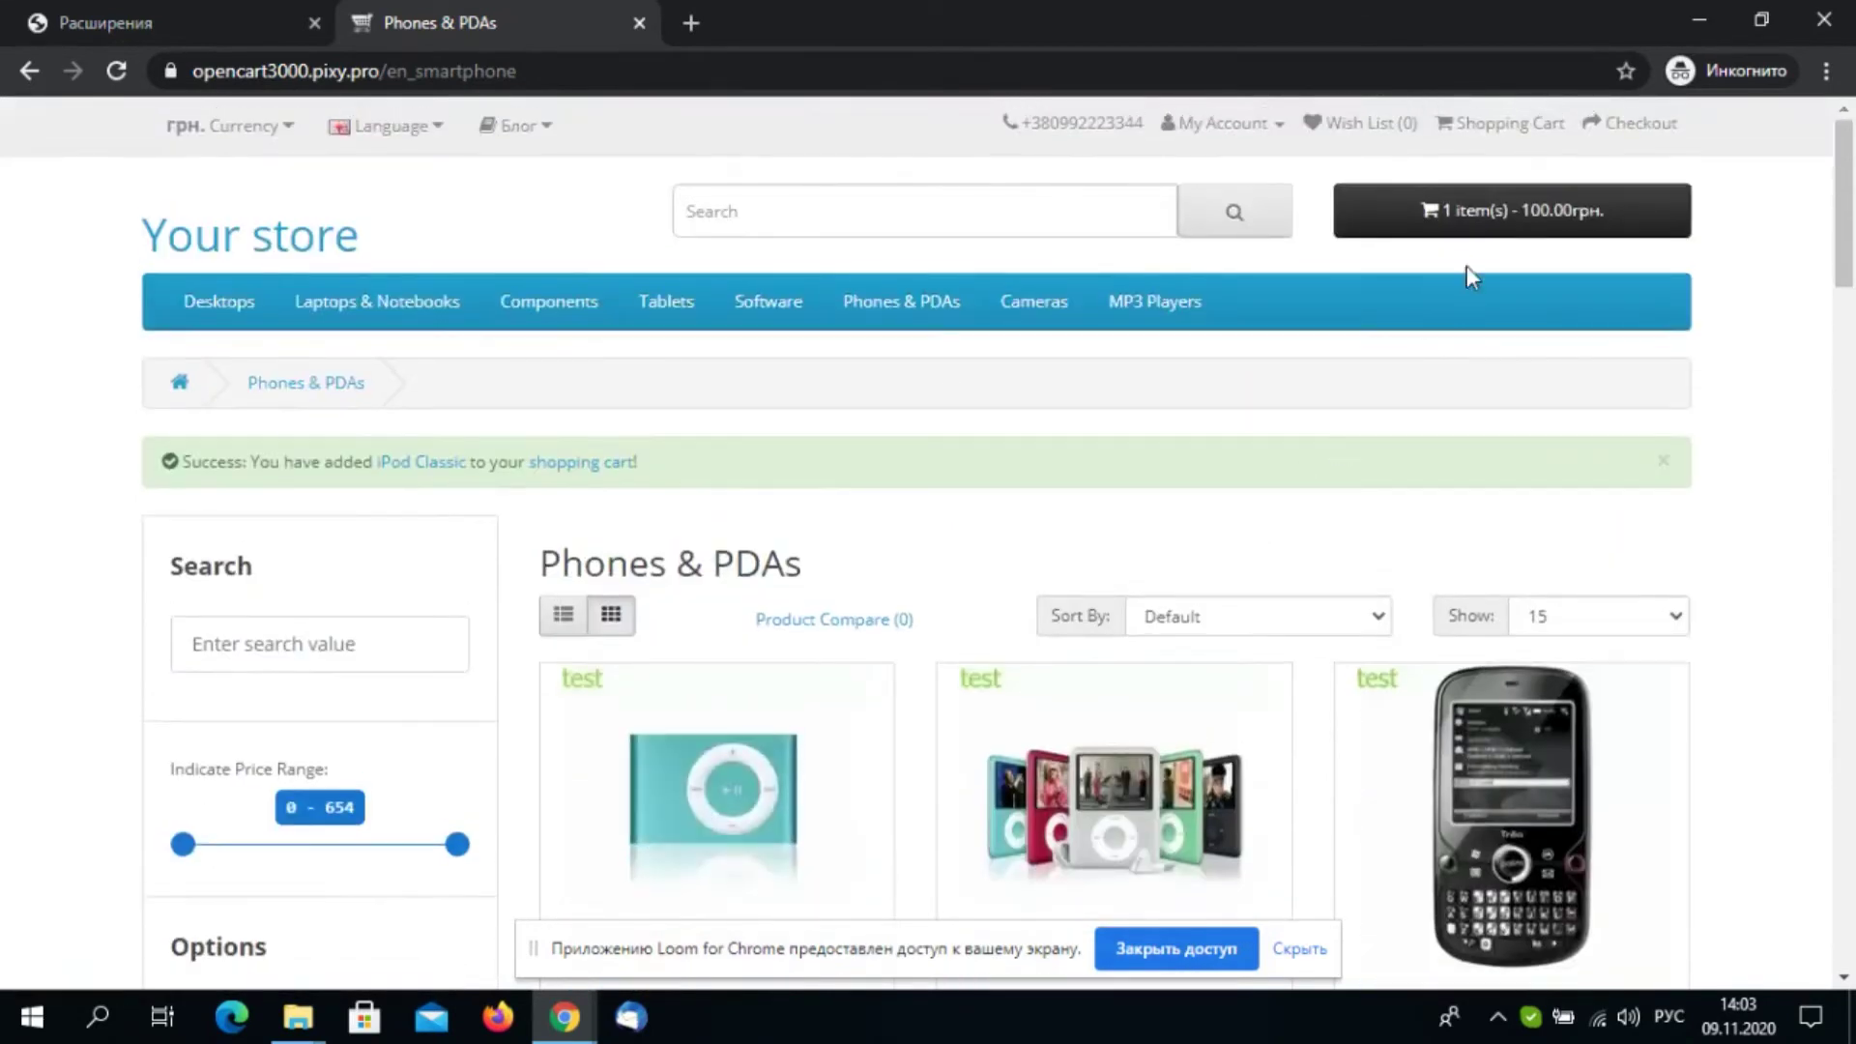
Proceed from the shopping cart to checkout and continue past the billing details with the existing address
left_click(1474, 213)
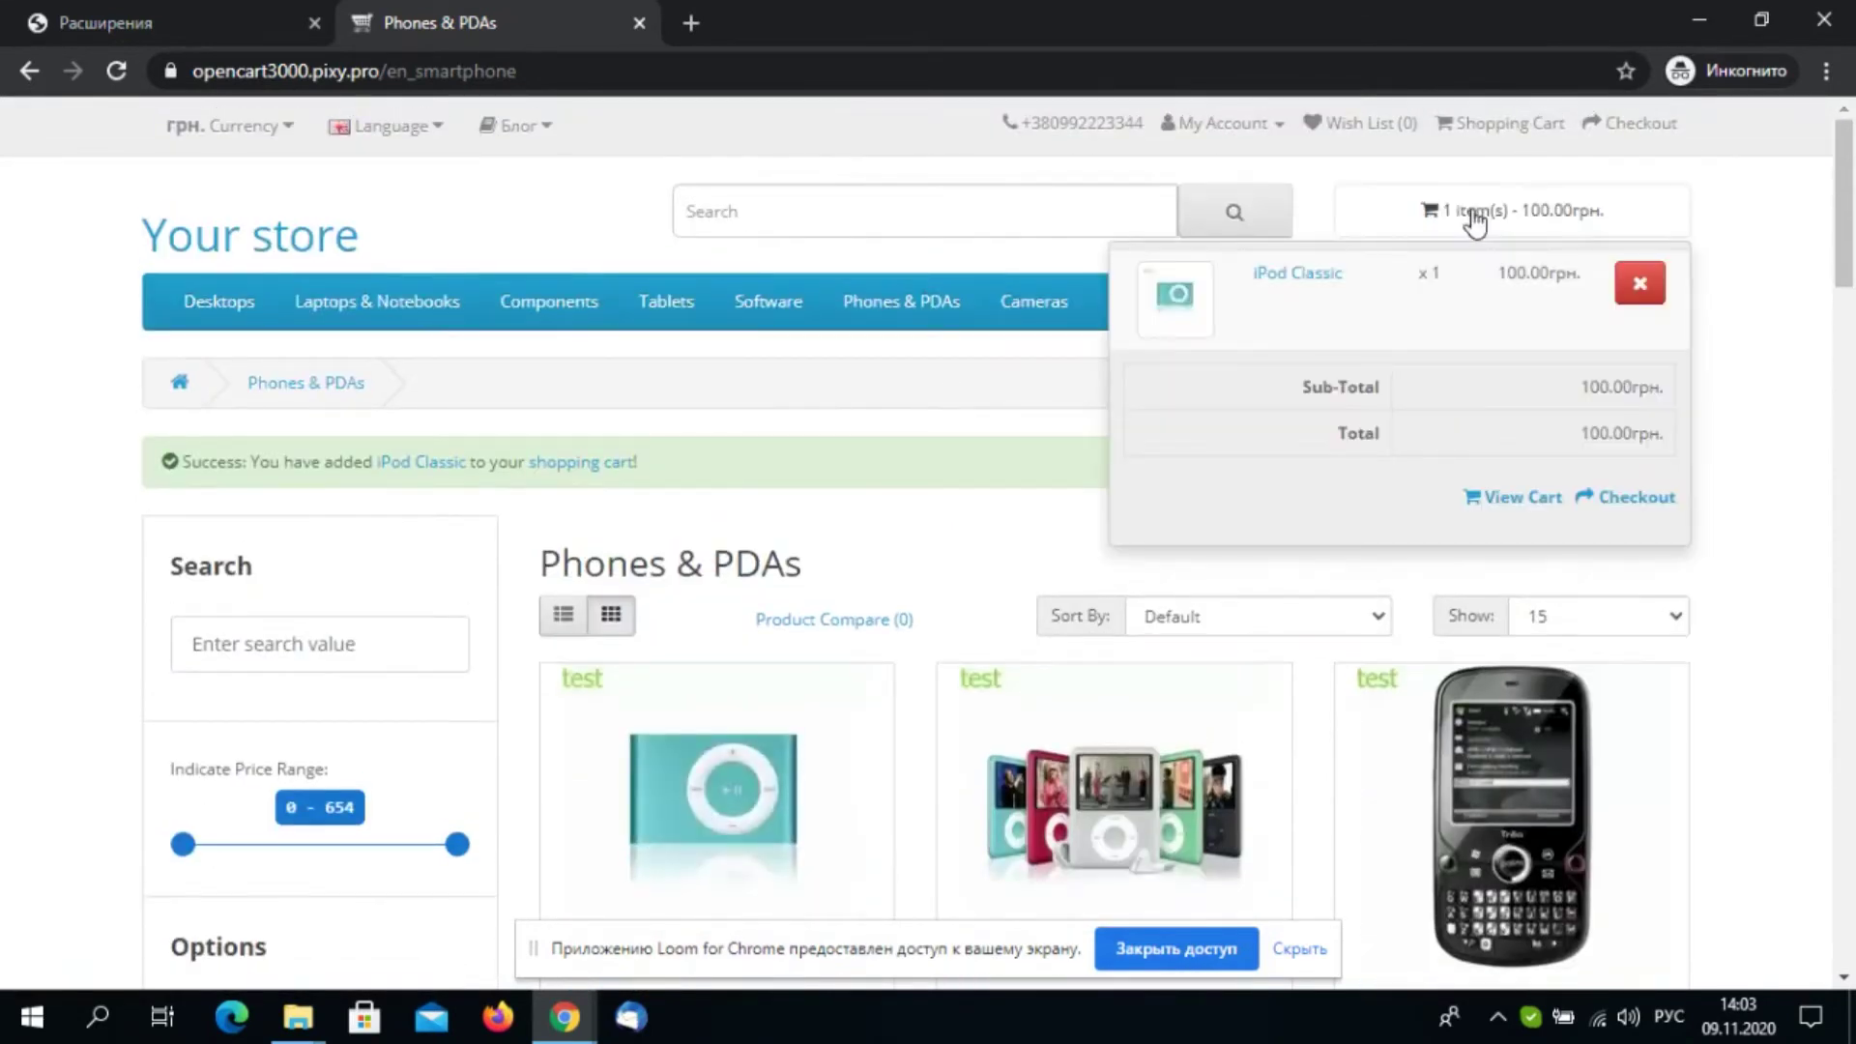
left_click(1508, 498)
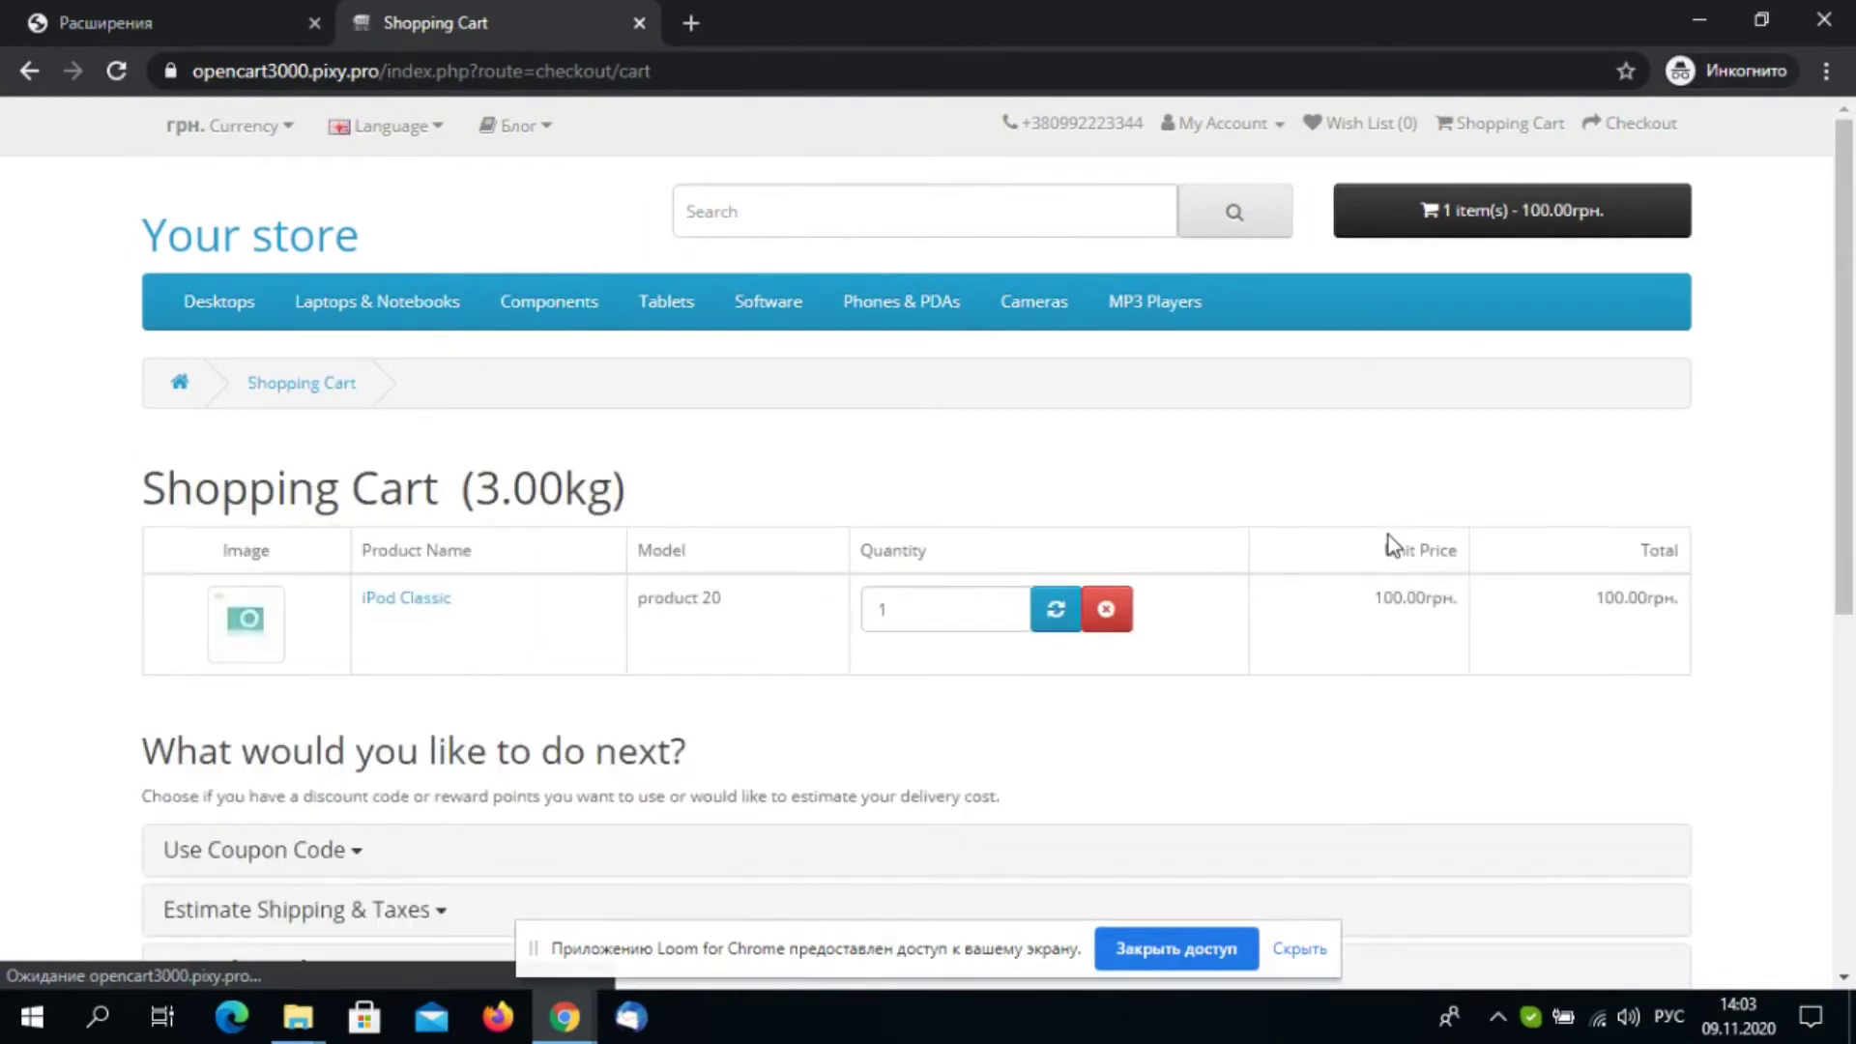
scroll(1389, 535, "down", 4)
scroll(1508, 619, "down", 2)
left_click(1615, 669)
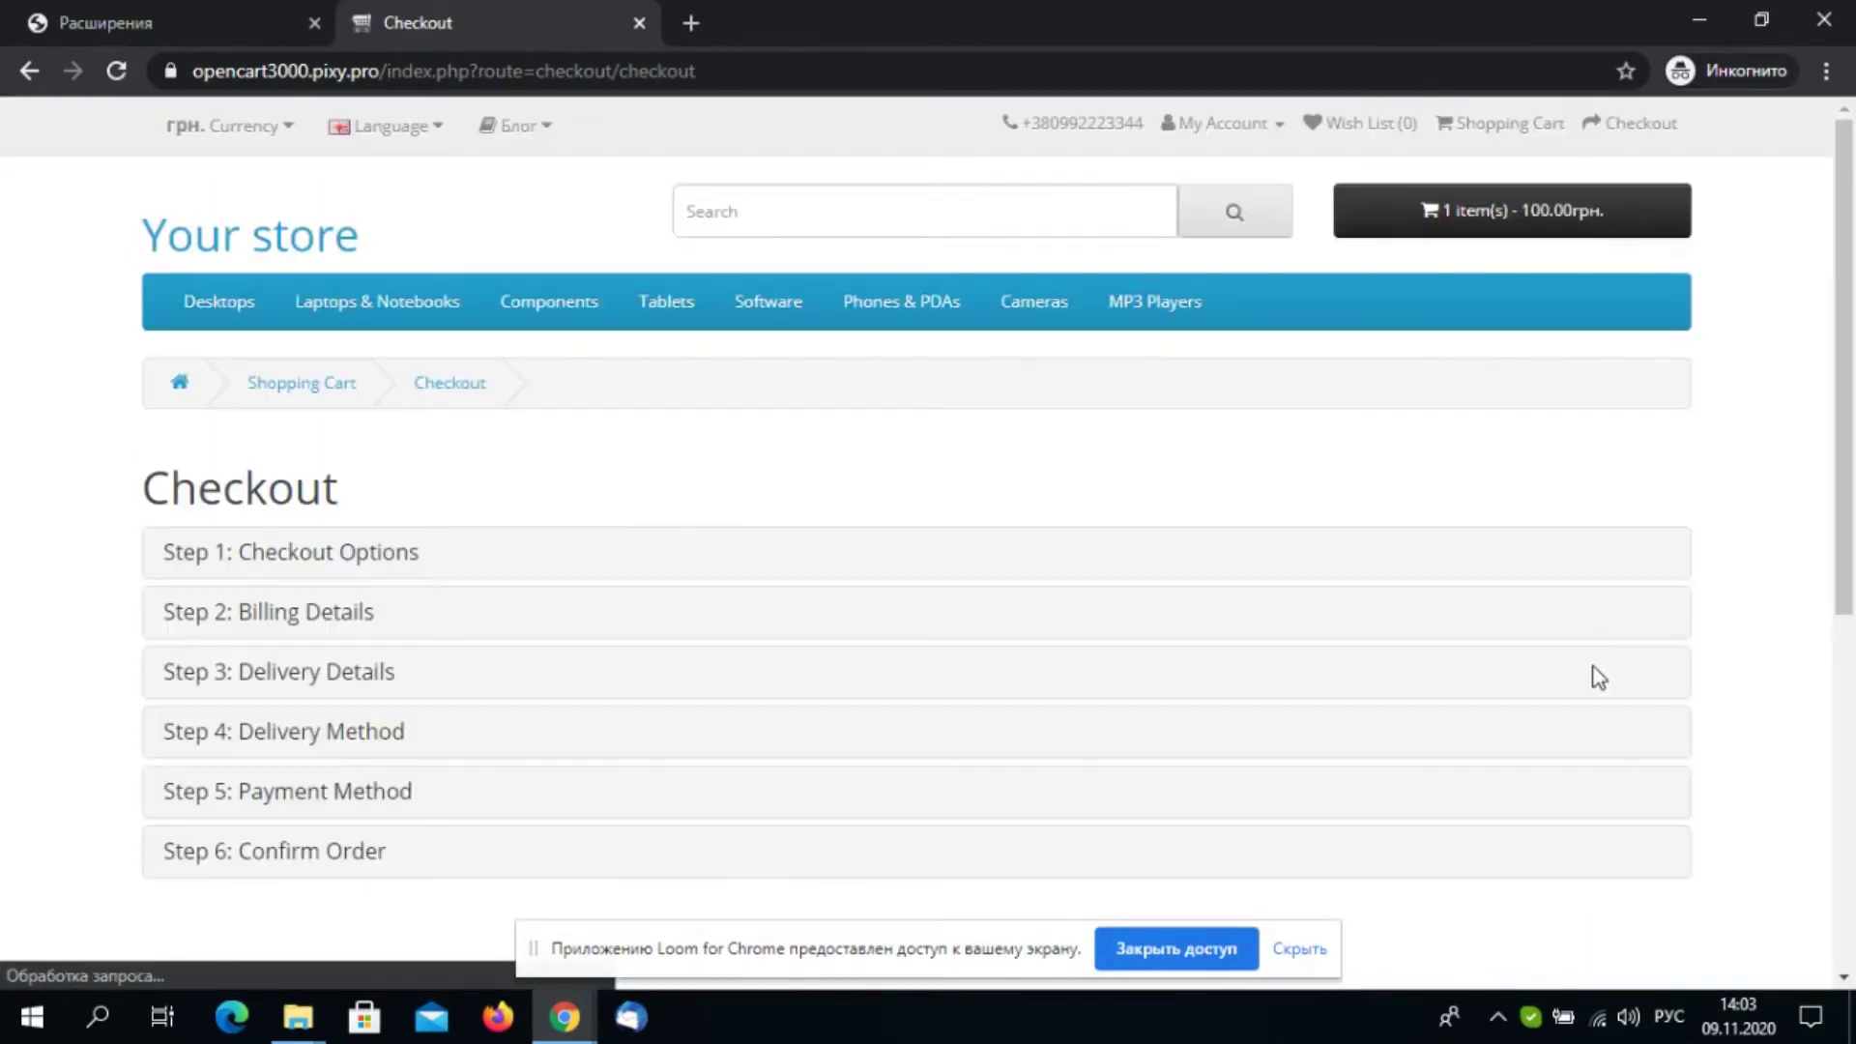
scroll(1582, 650, "down", 3)
left_click(1623, 588)
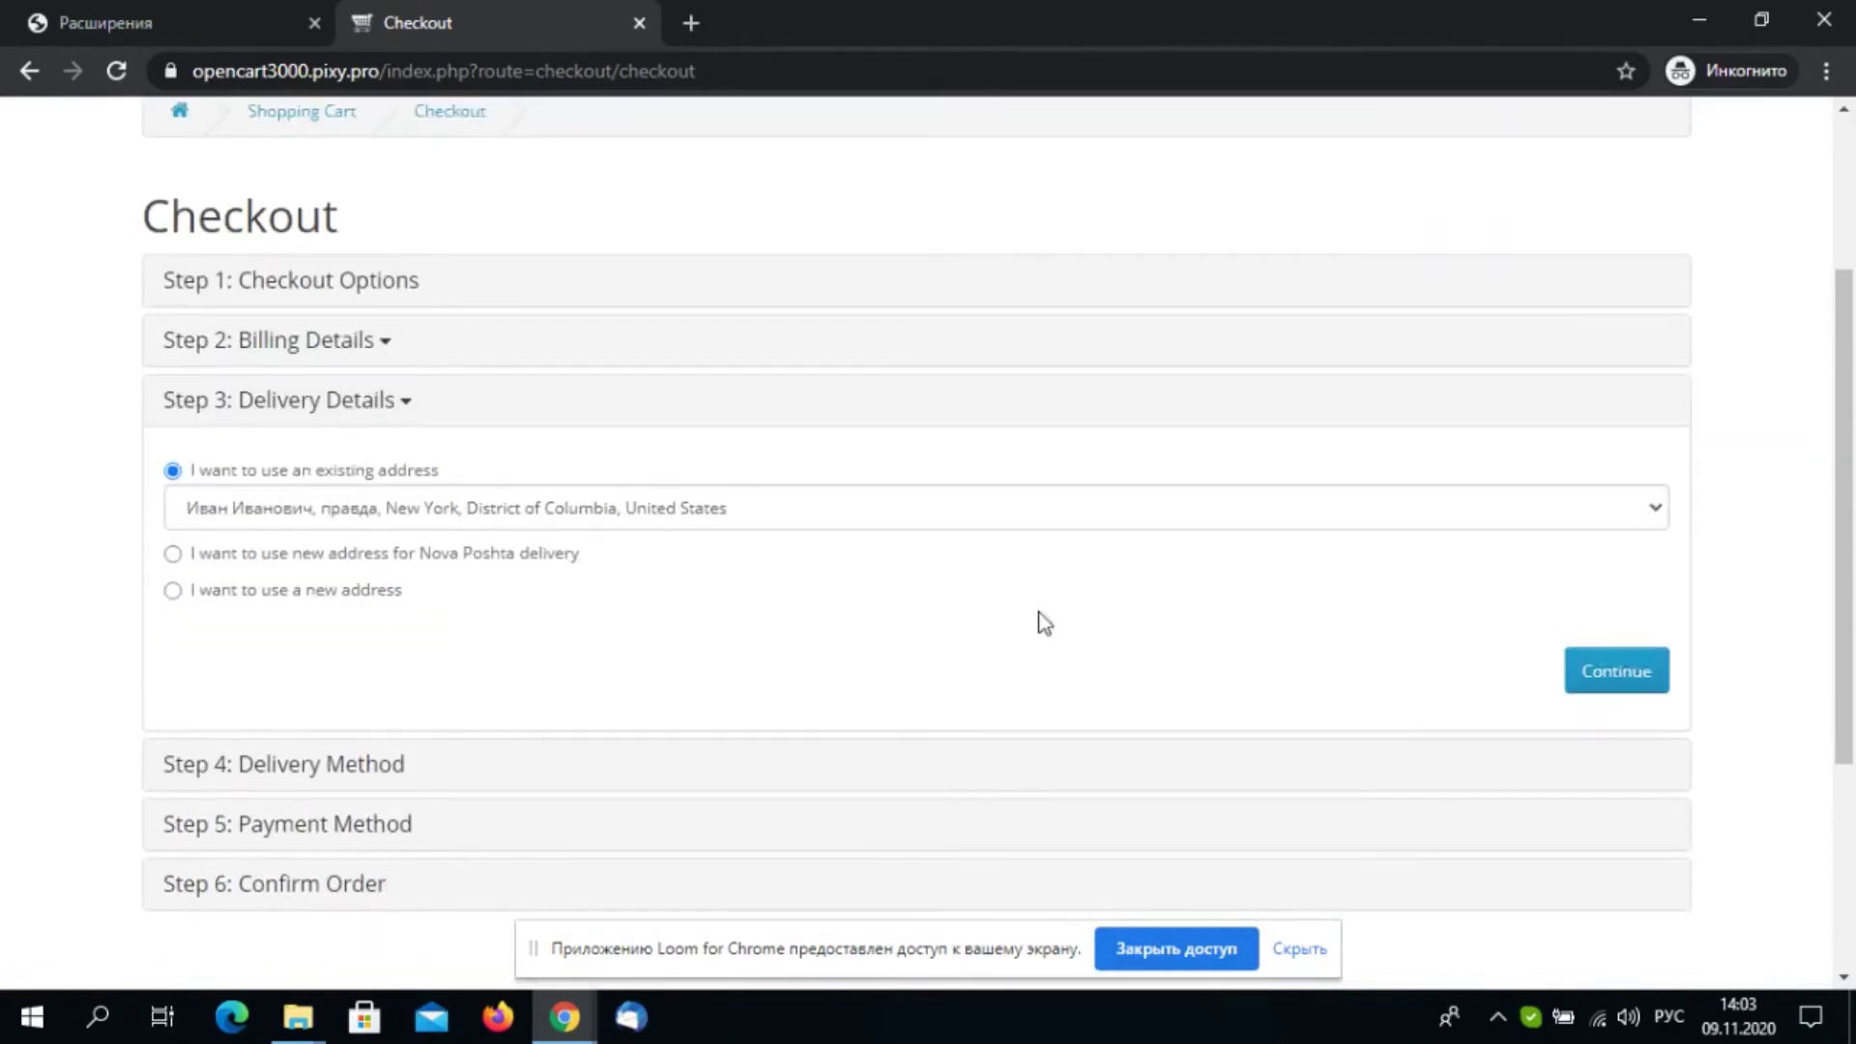
Choose a new address for Nova Poshta delivery and fill in the recipient's first, last and middle names
left_click(173, 555)
left_click(587, 592)
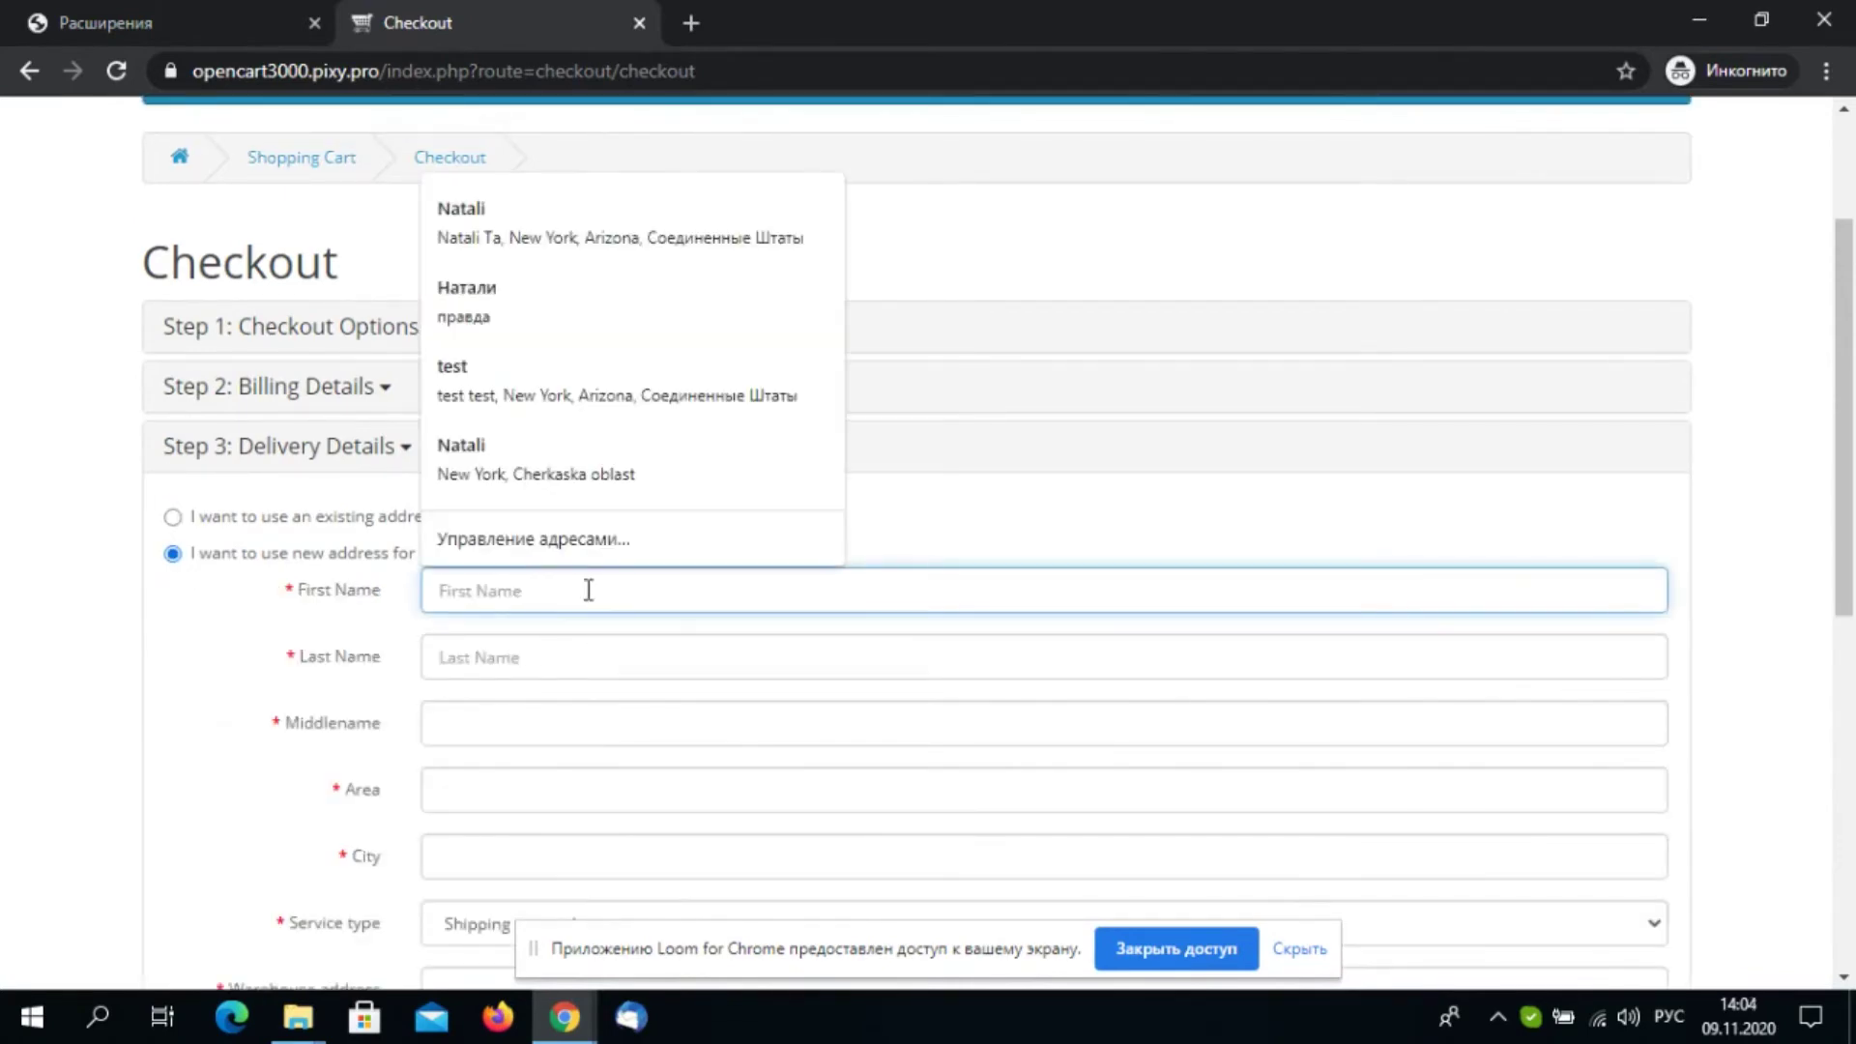
type("Иван")
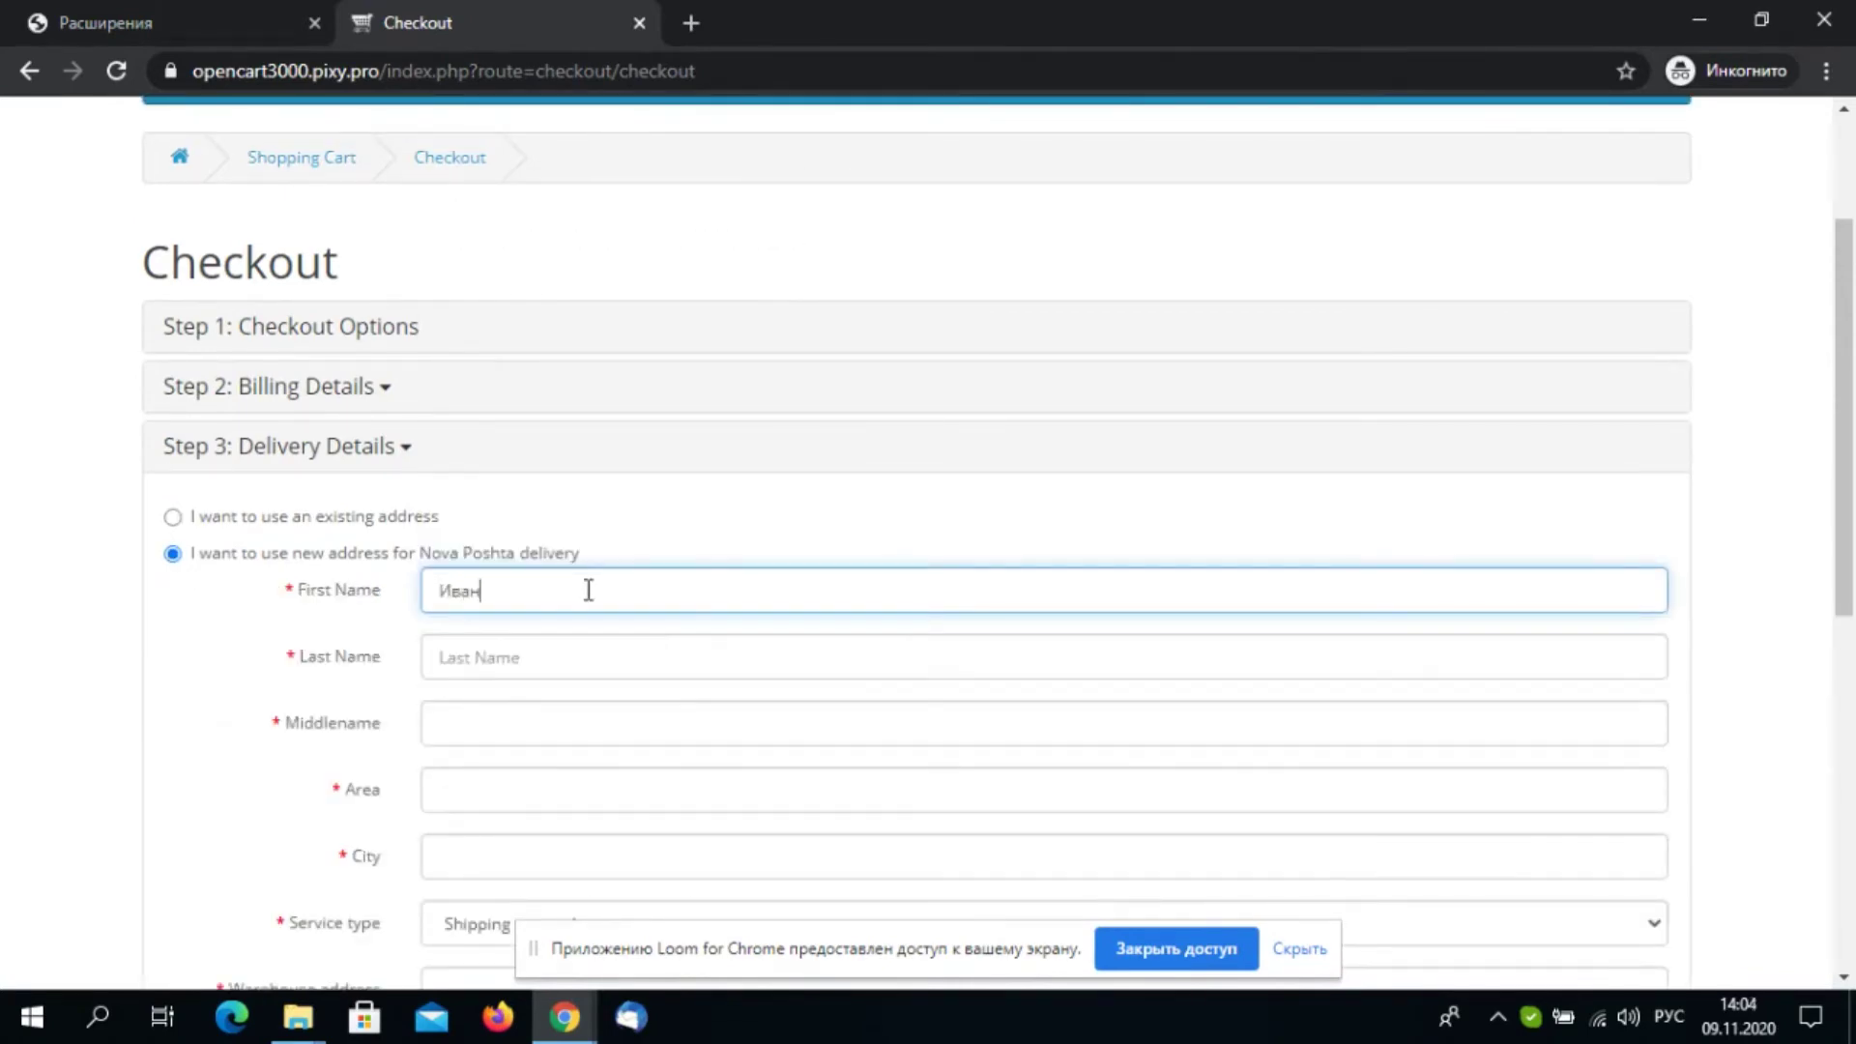
left_click(536, 660)
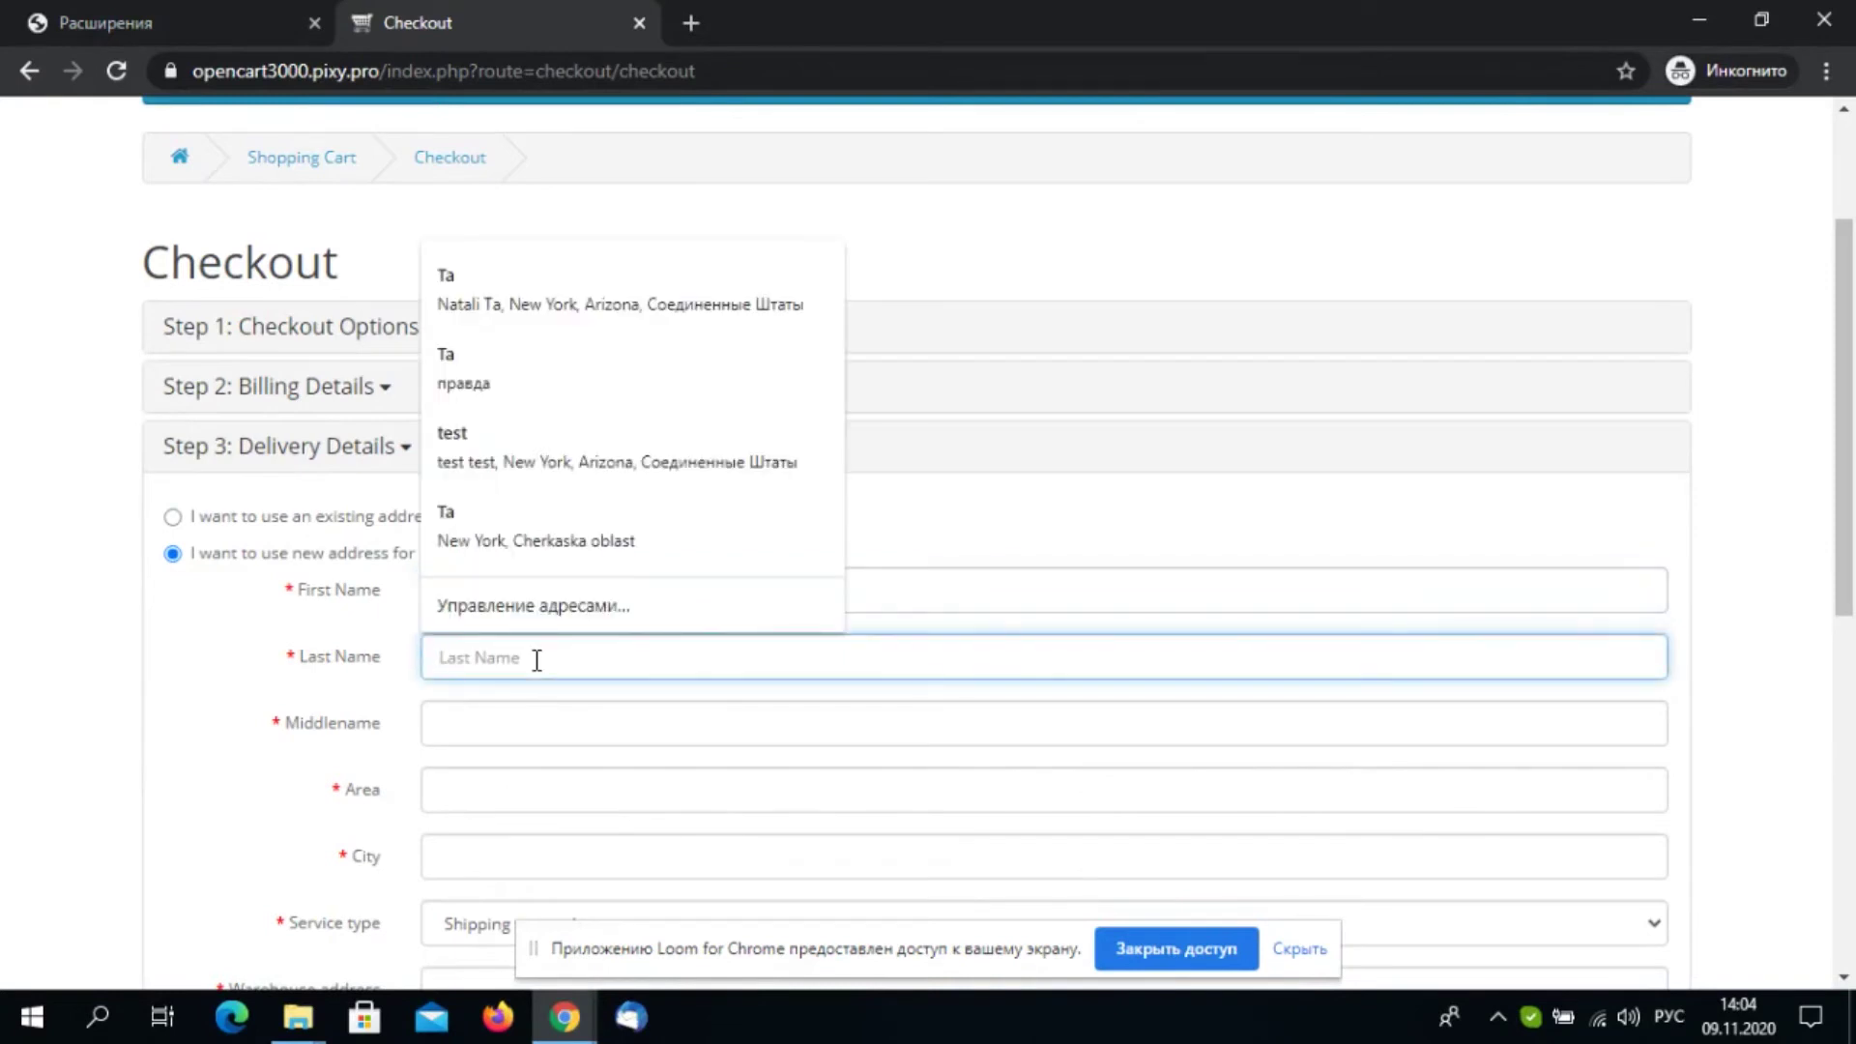
type("Иванов")
left_click(529, 721)
left_click(520, 738)
left_click(510, 832)
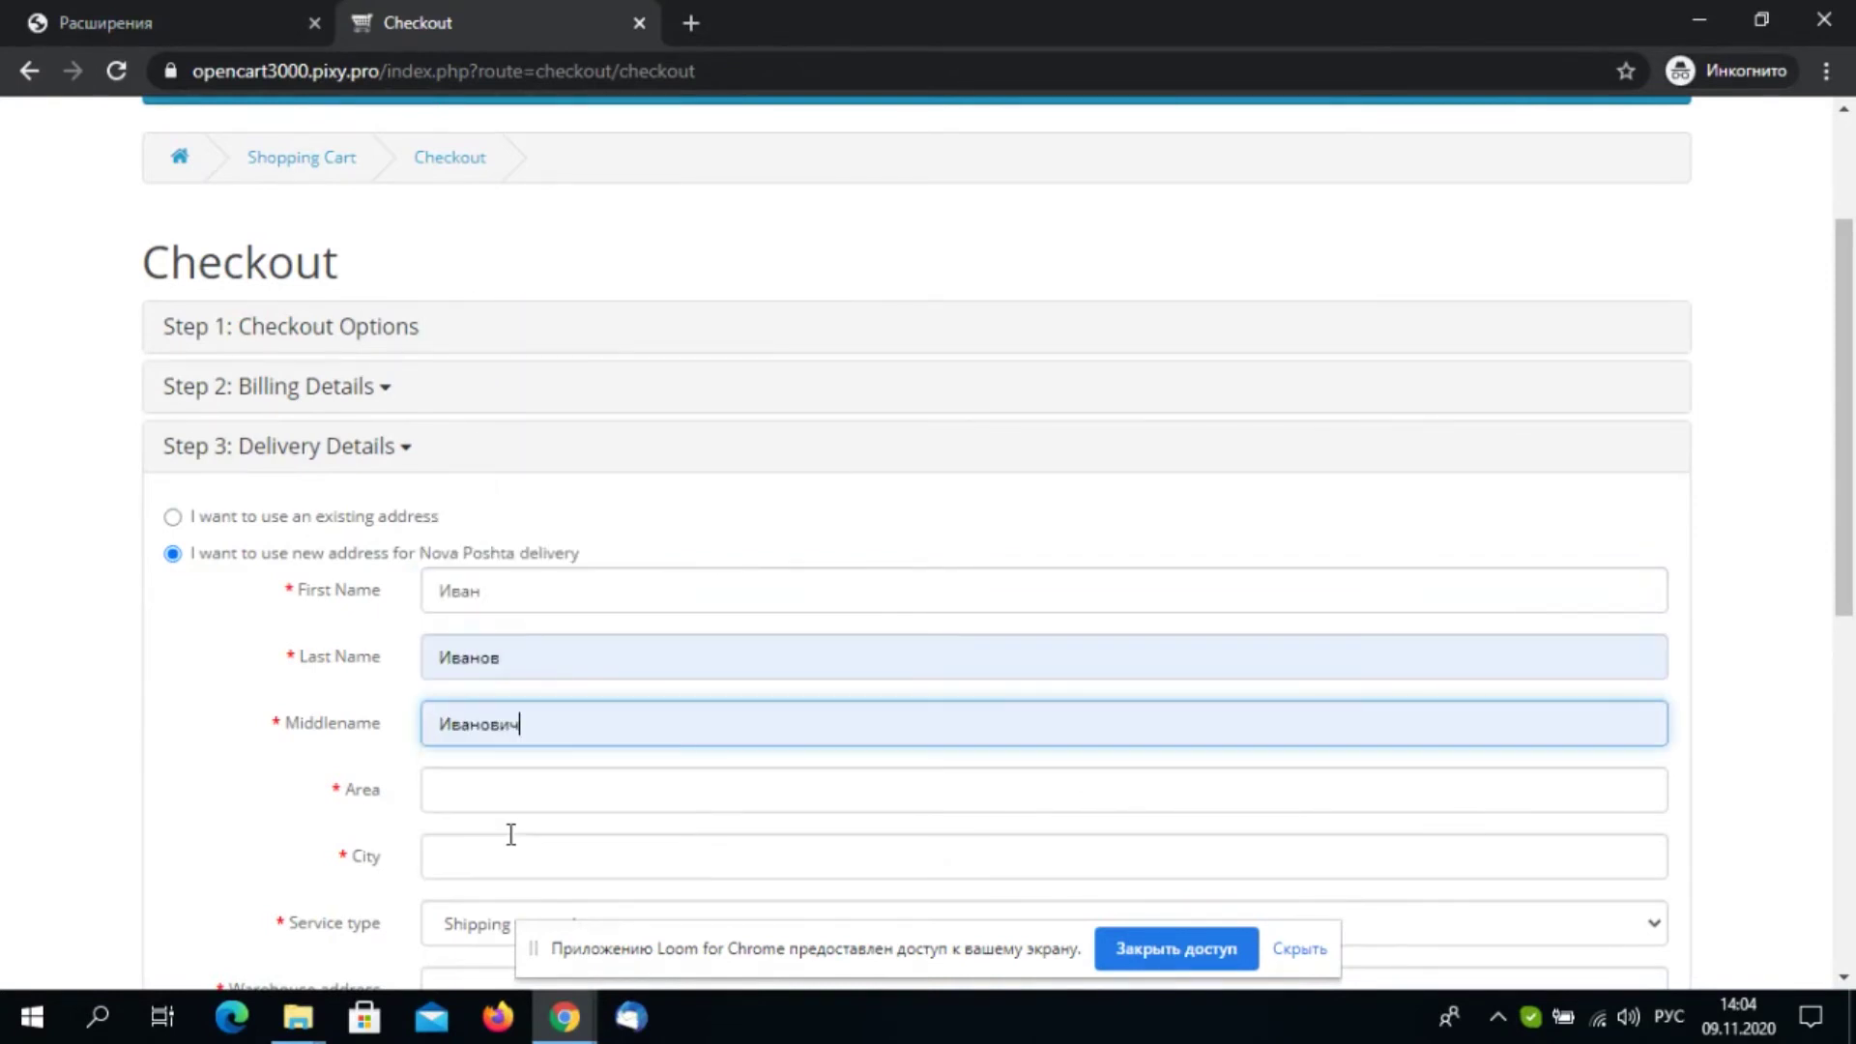
scroll(522, 826, "down", 3)
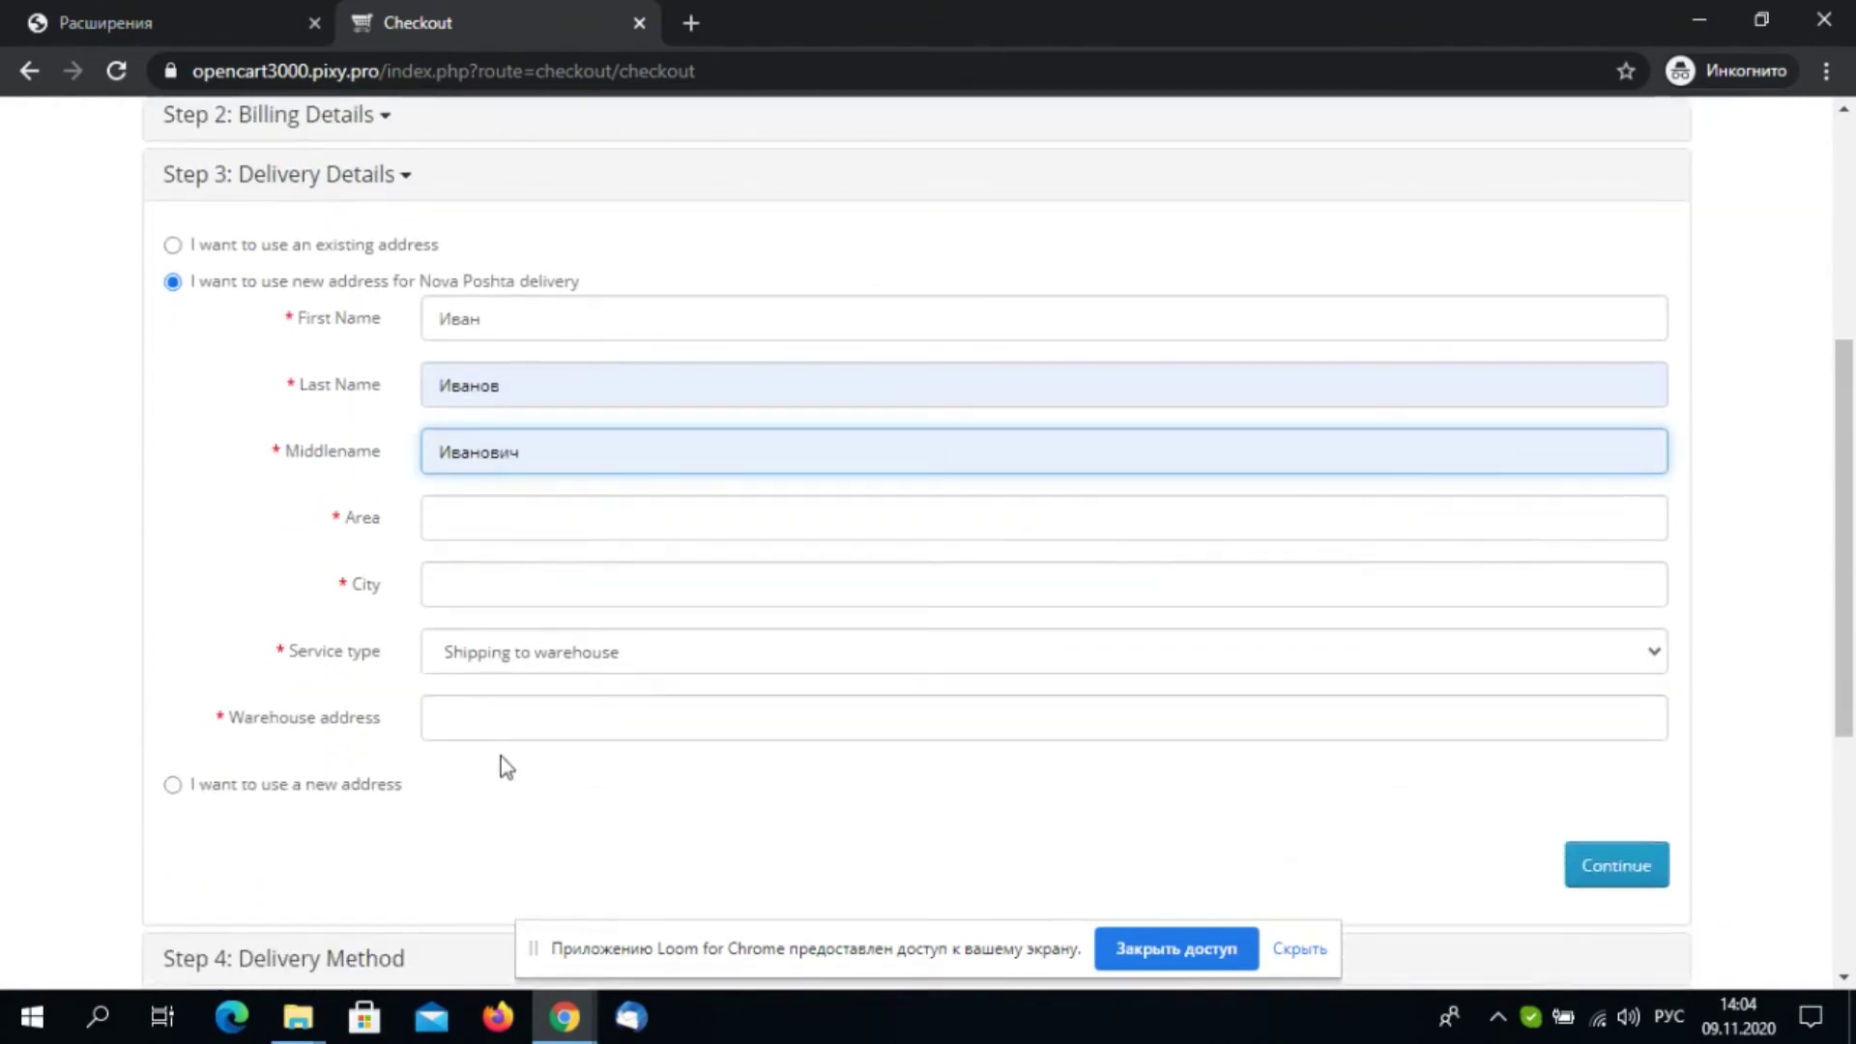
Set the delivery area to Днепропетровская and the city to Днепр
left_click(481, 528)
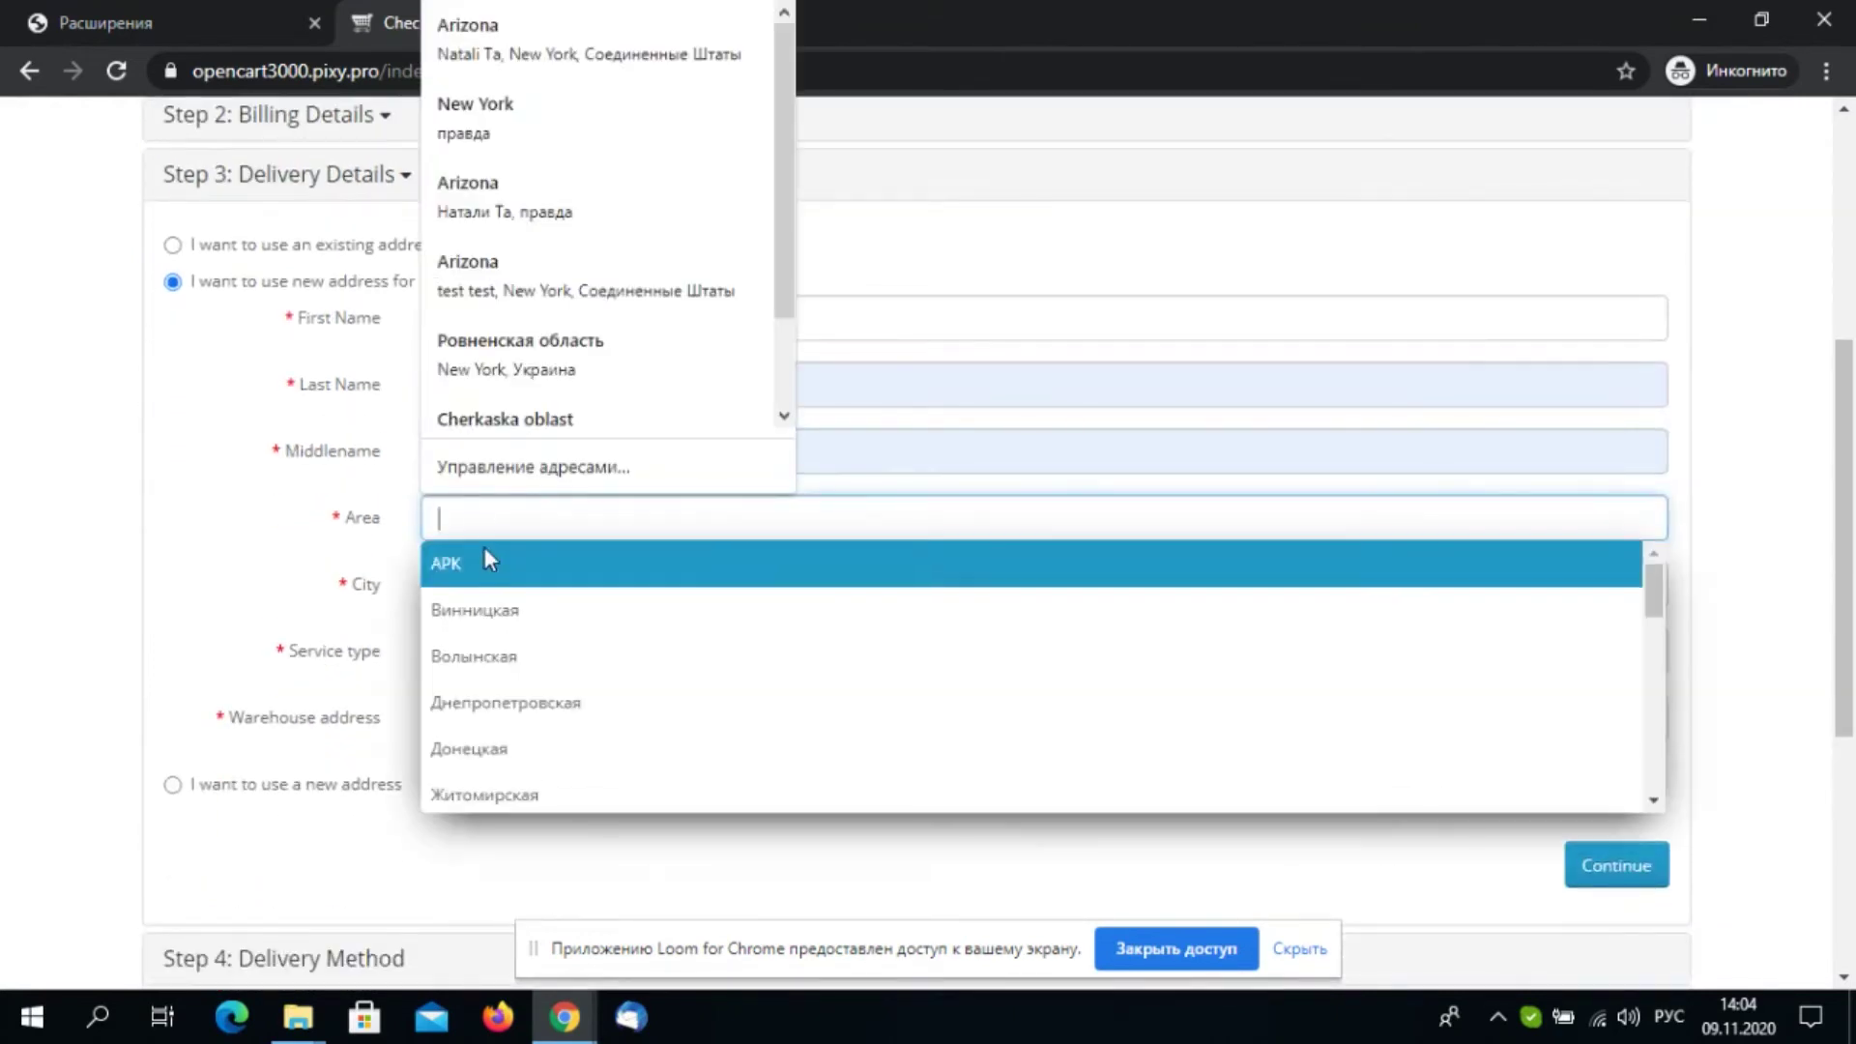
left_click(599, 704)
left_click(526, 591)
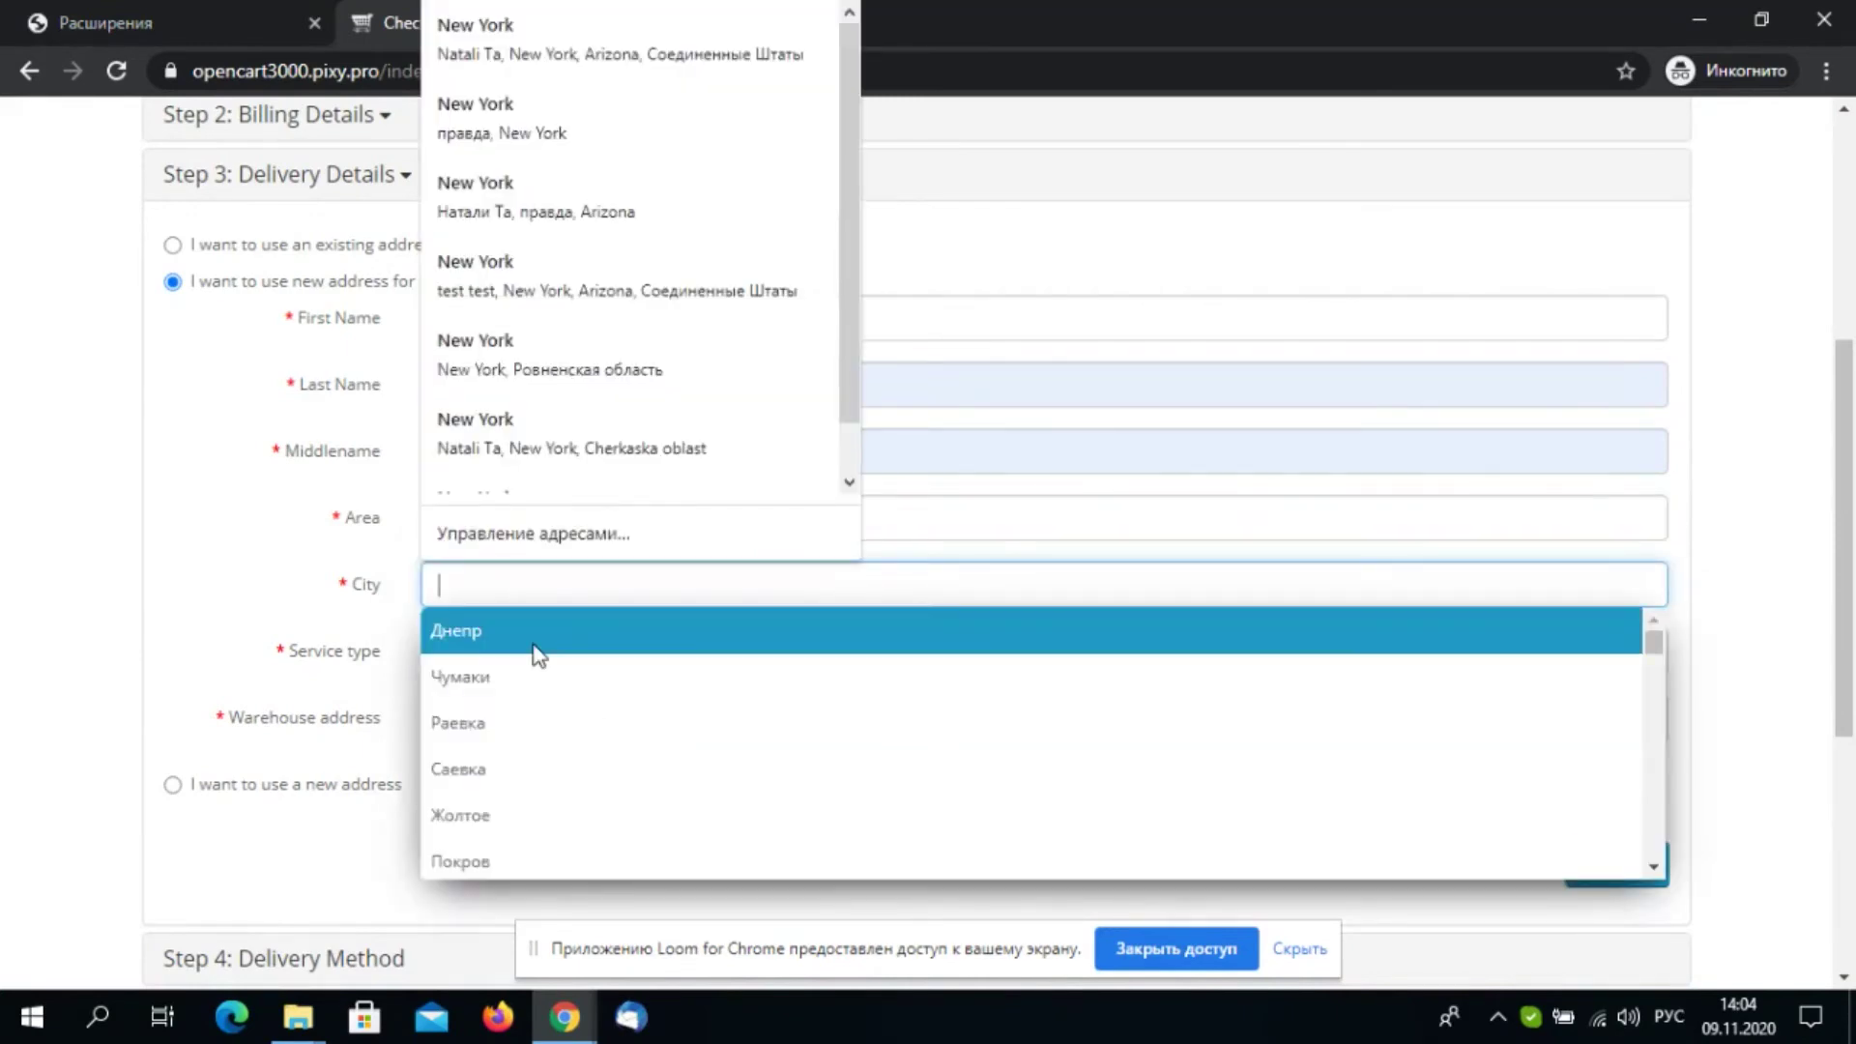
left_click(531, 640)
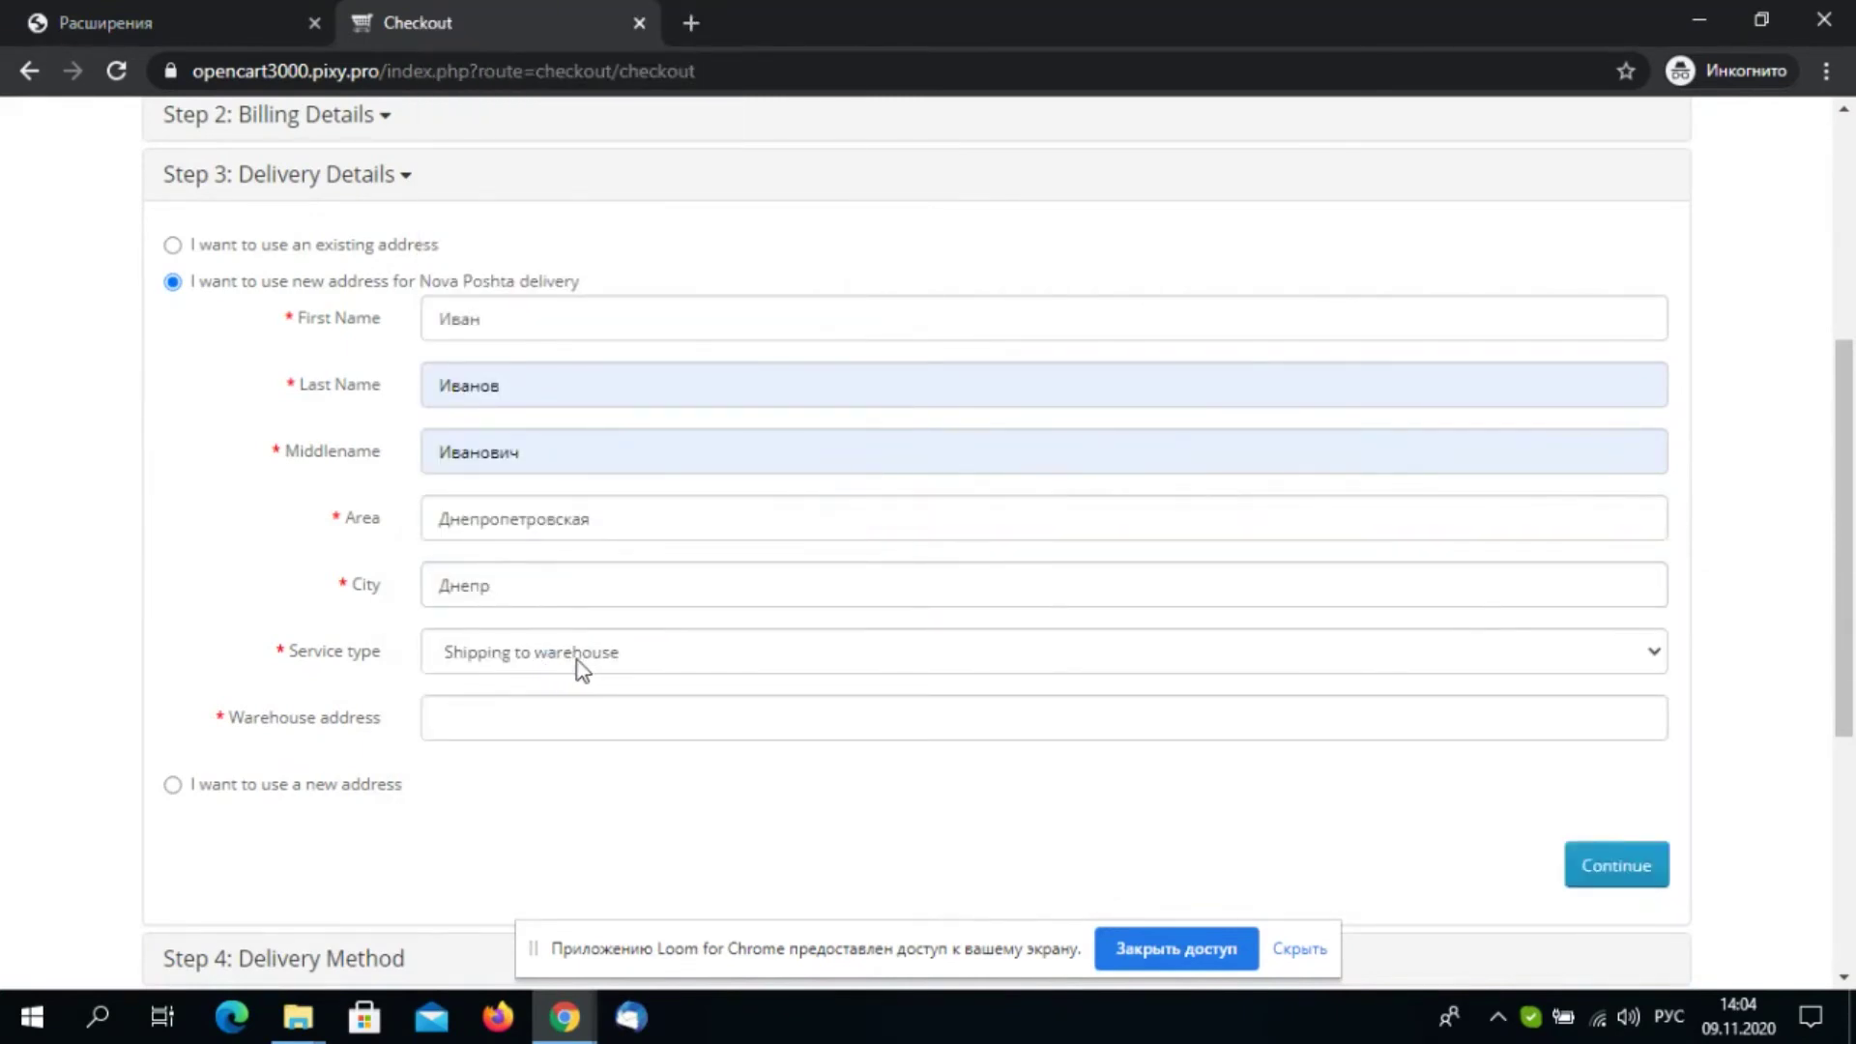
Keep the service type Shipping to warehouse and choose the Отделение №3 (до 30 кг) branch as the warehouse address
left_click(580, 657)
left_click(580, 657)
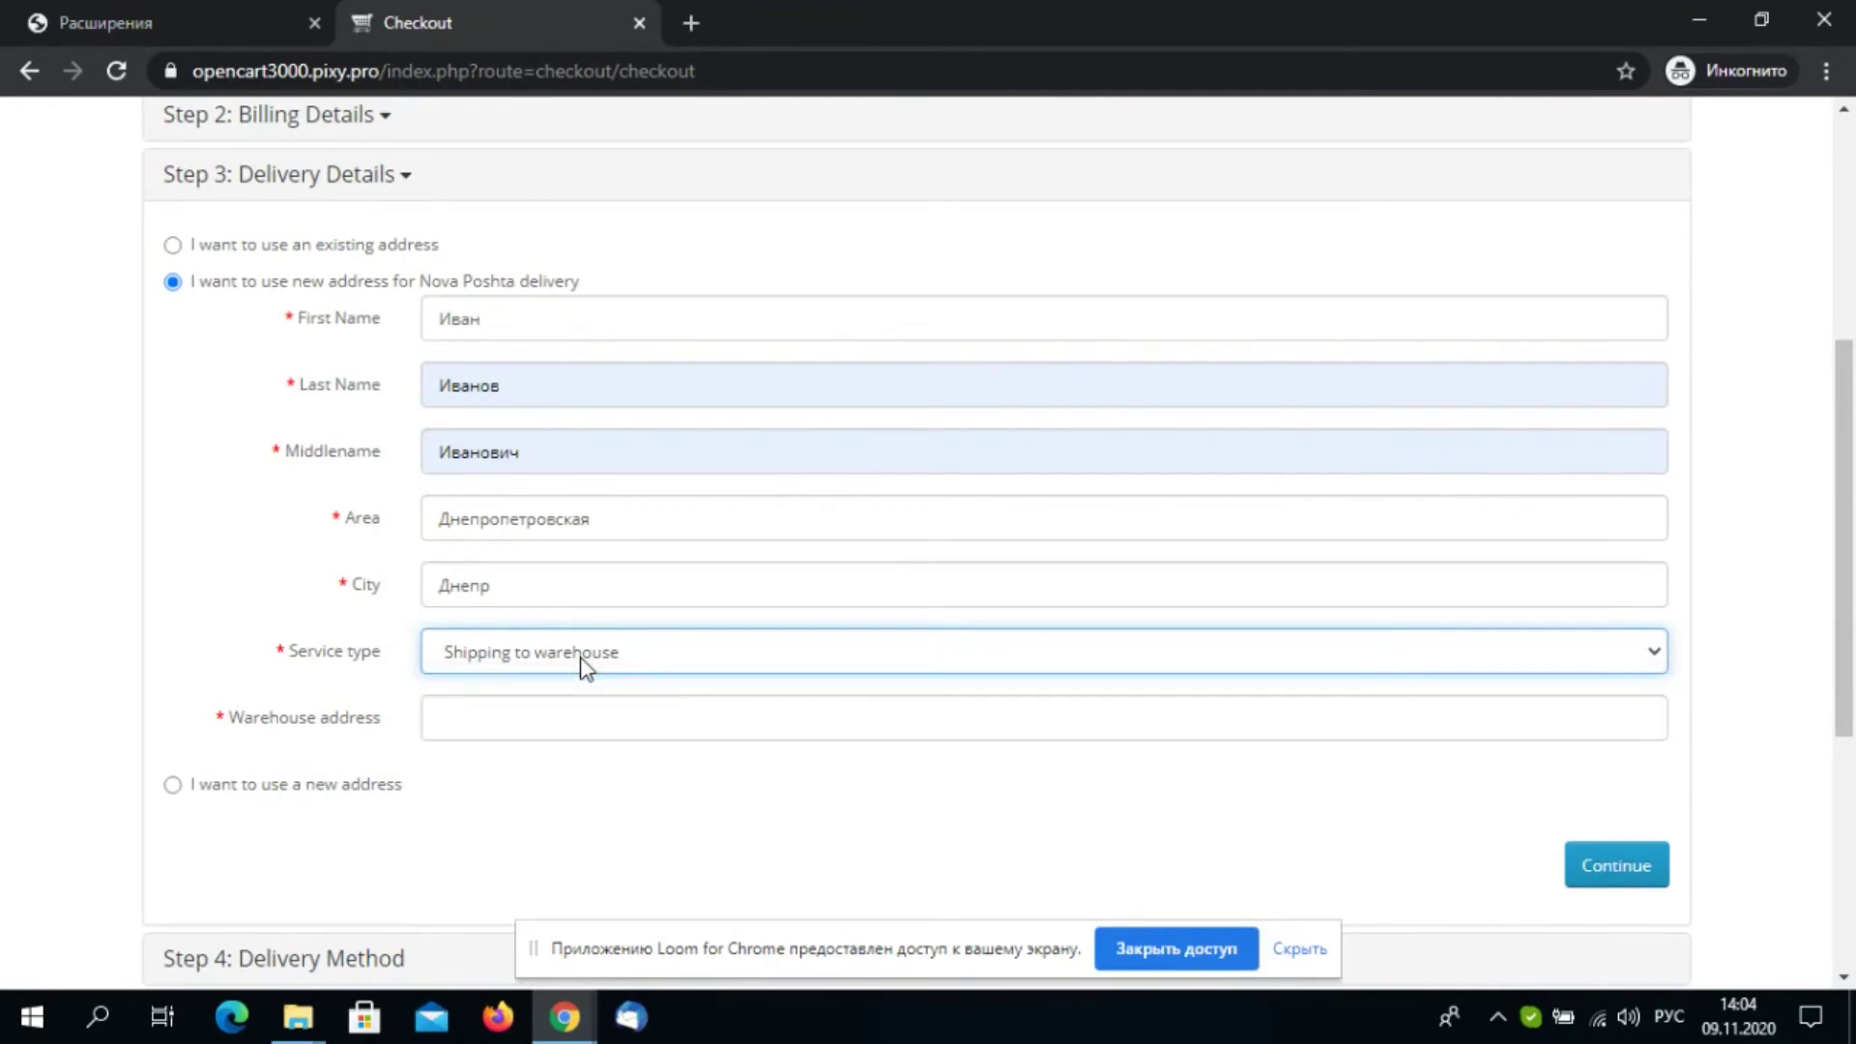
left_click(562, 725)
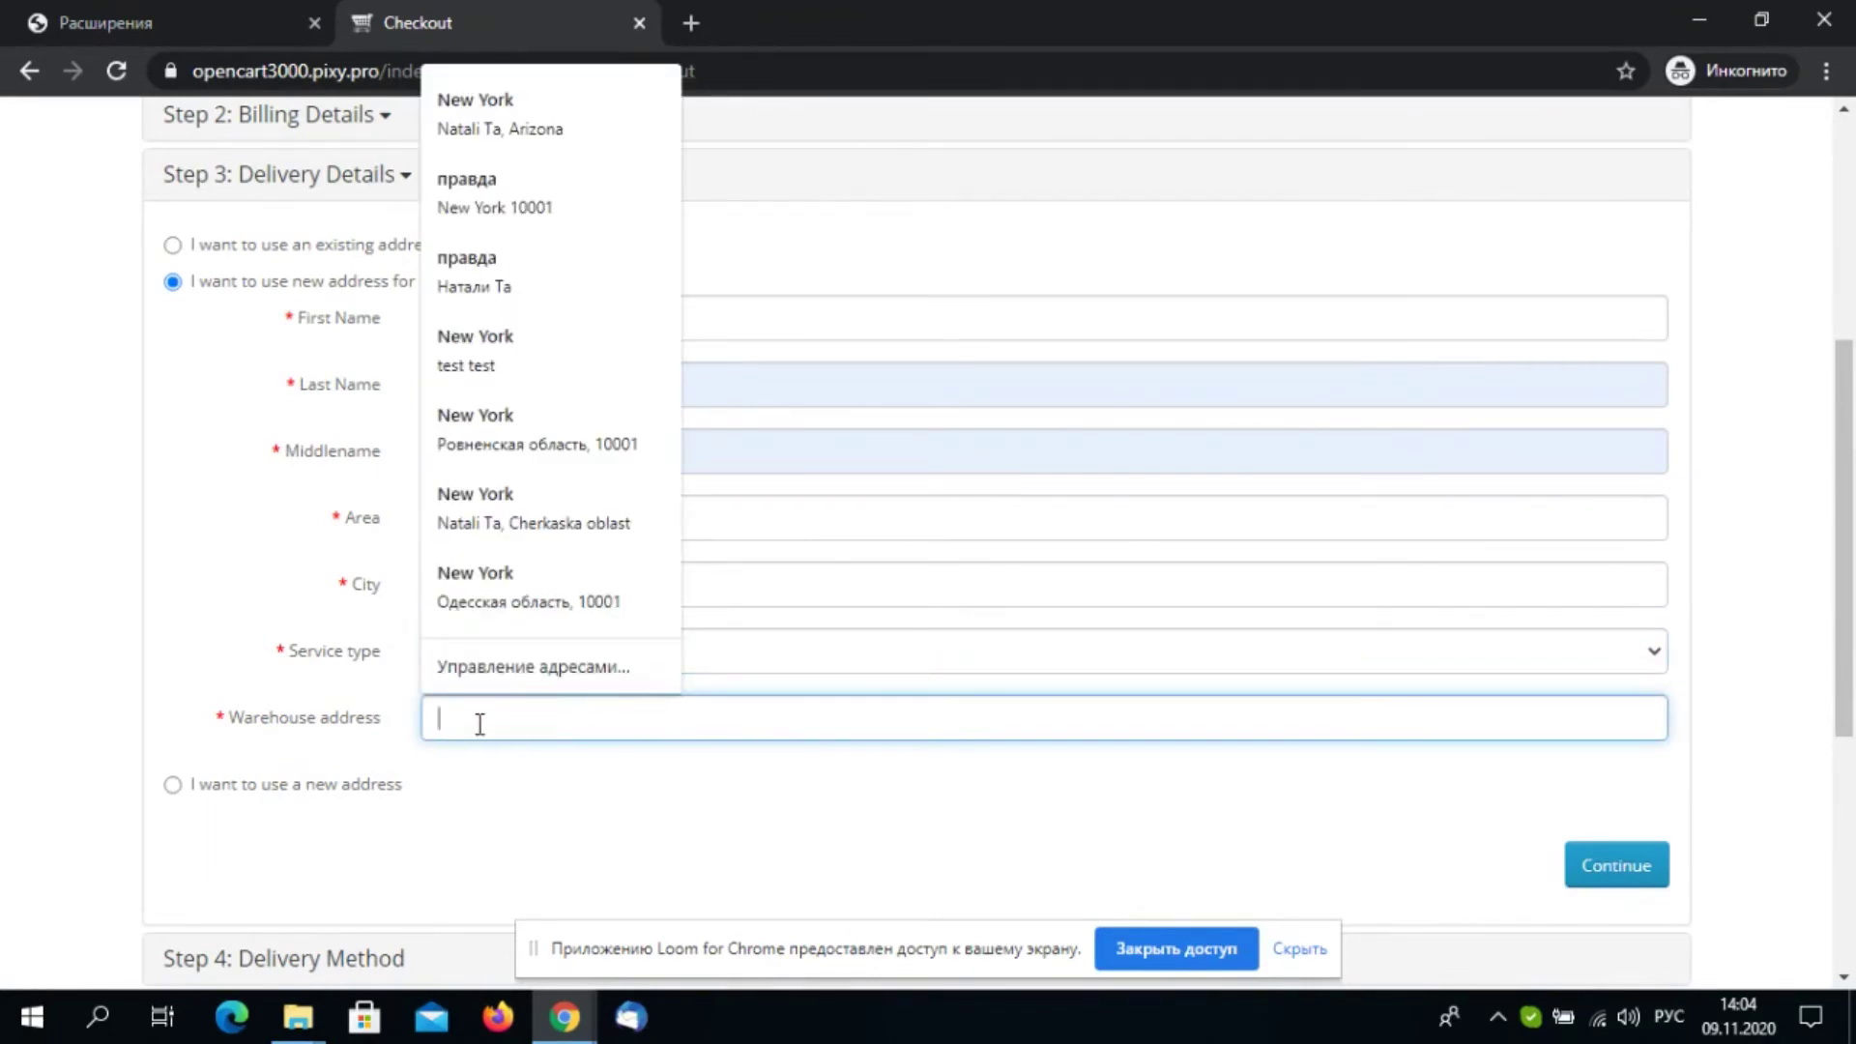
left_click(447, 721)
left_click(455, 715)
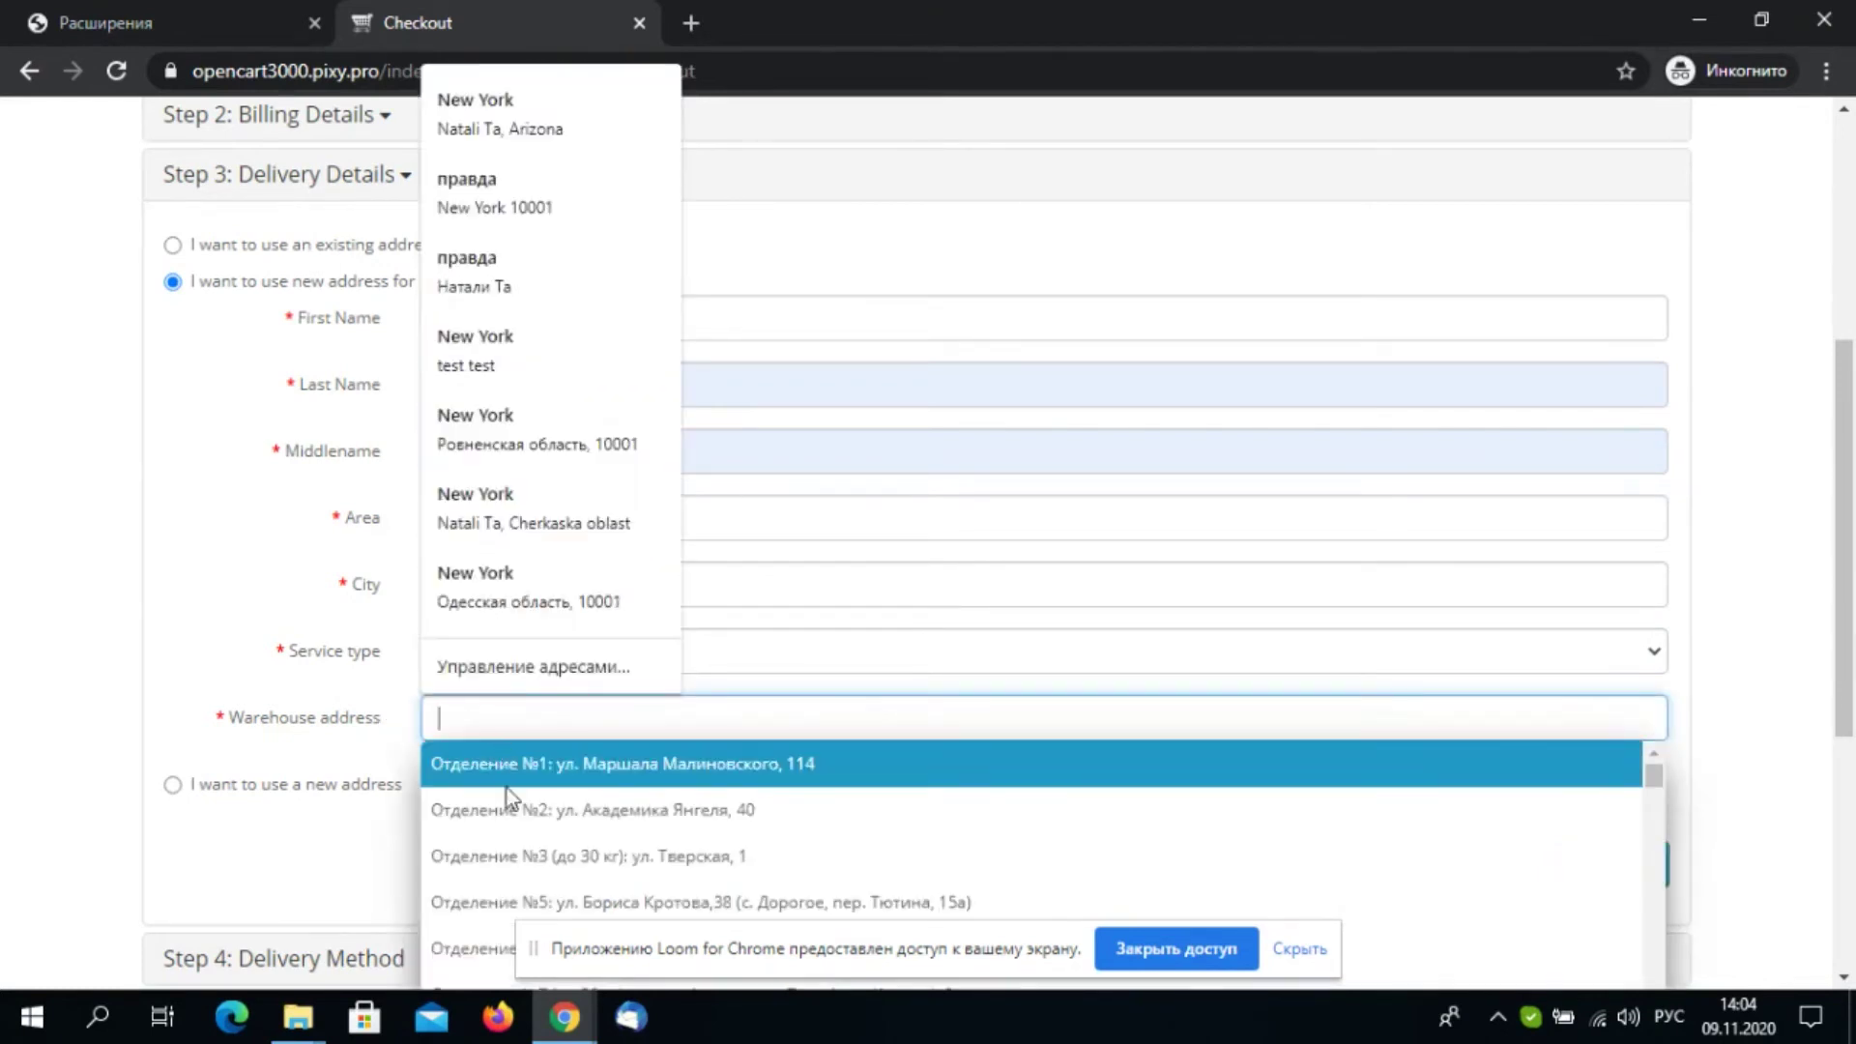
left_click(502, 858)
scroll(497, 817, "down", 1)
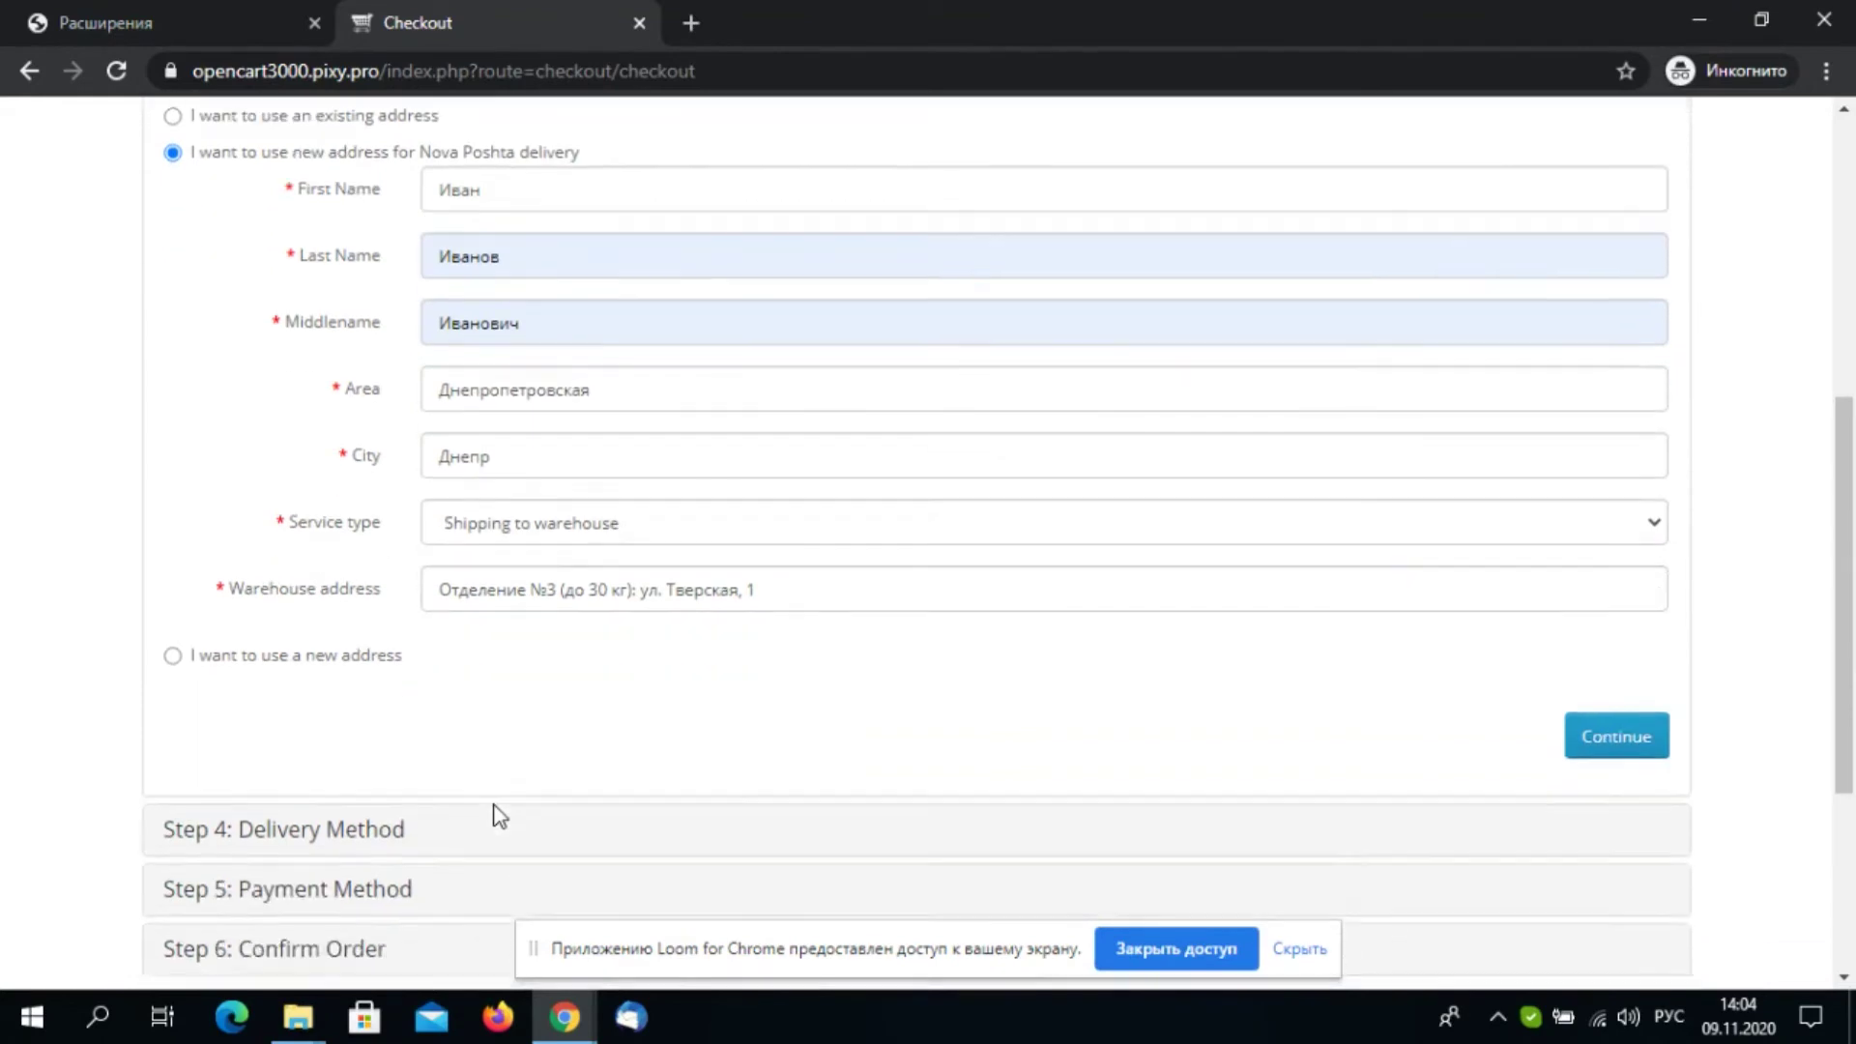
scroll(499, 816, "down", 2)
scroll(496, 812, "up", 1)
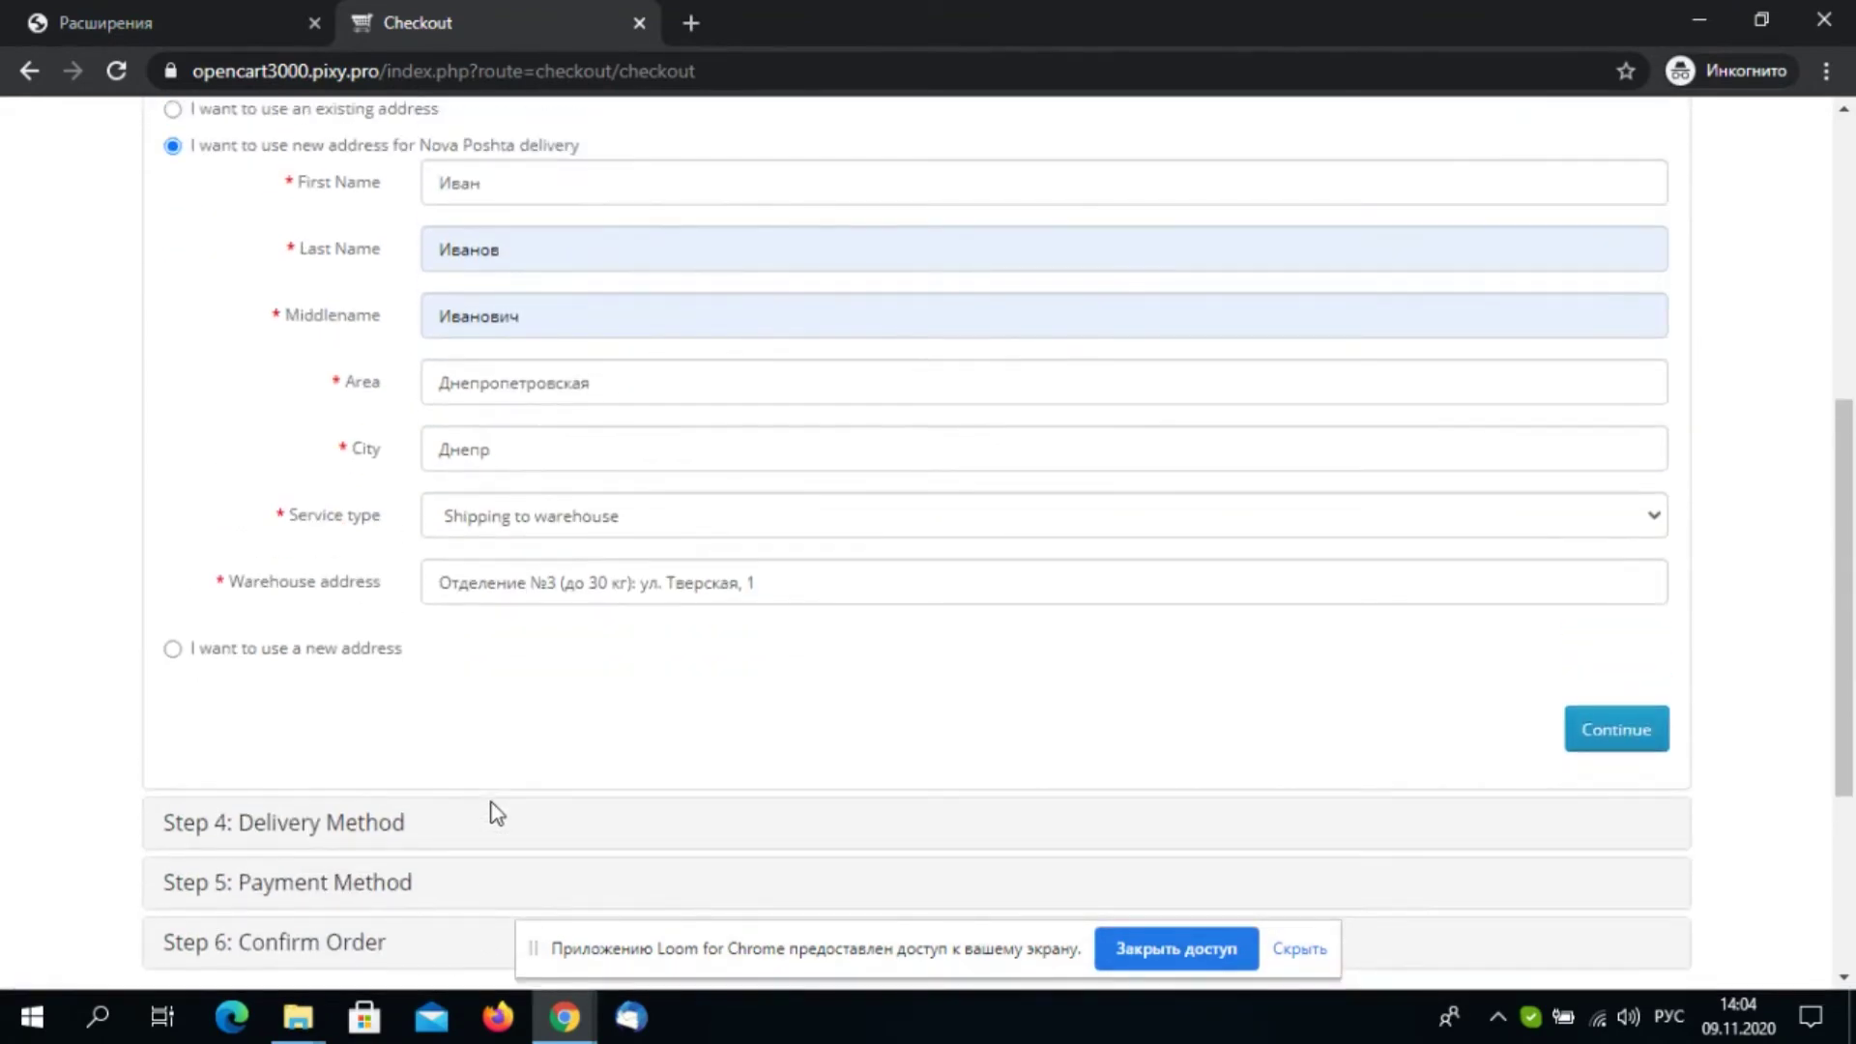
Switch the store language to Russian and continue past the payment information with the existing address
scroll(496, 812, "up", 6)
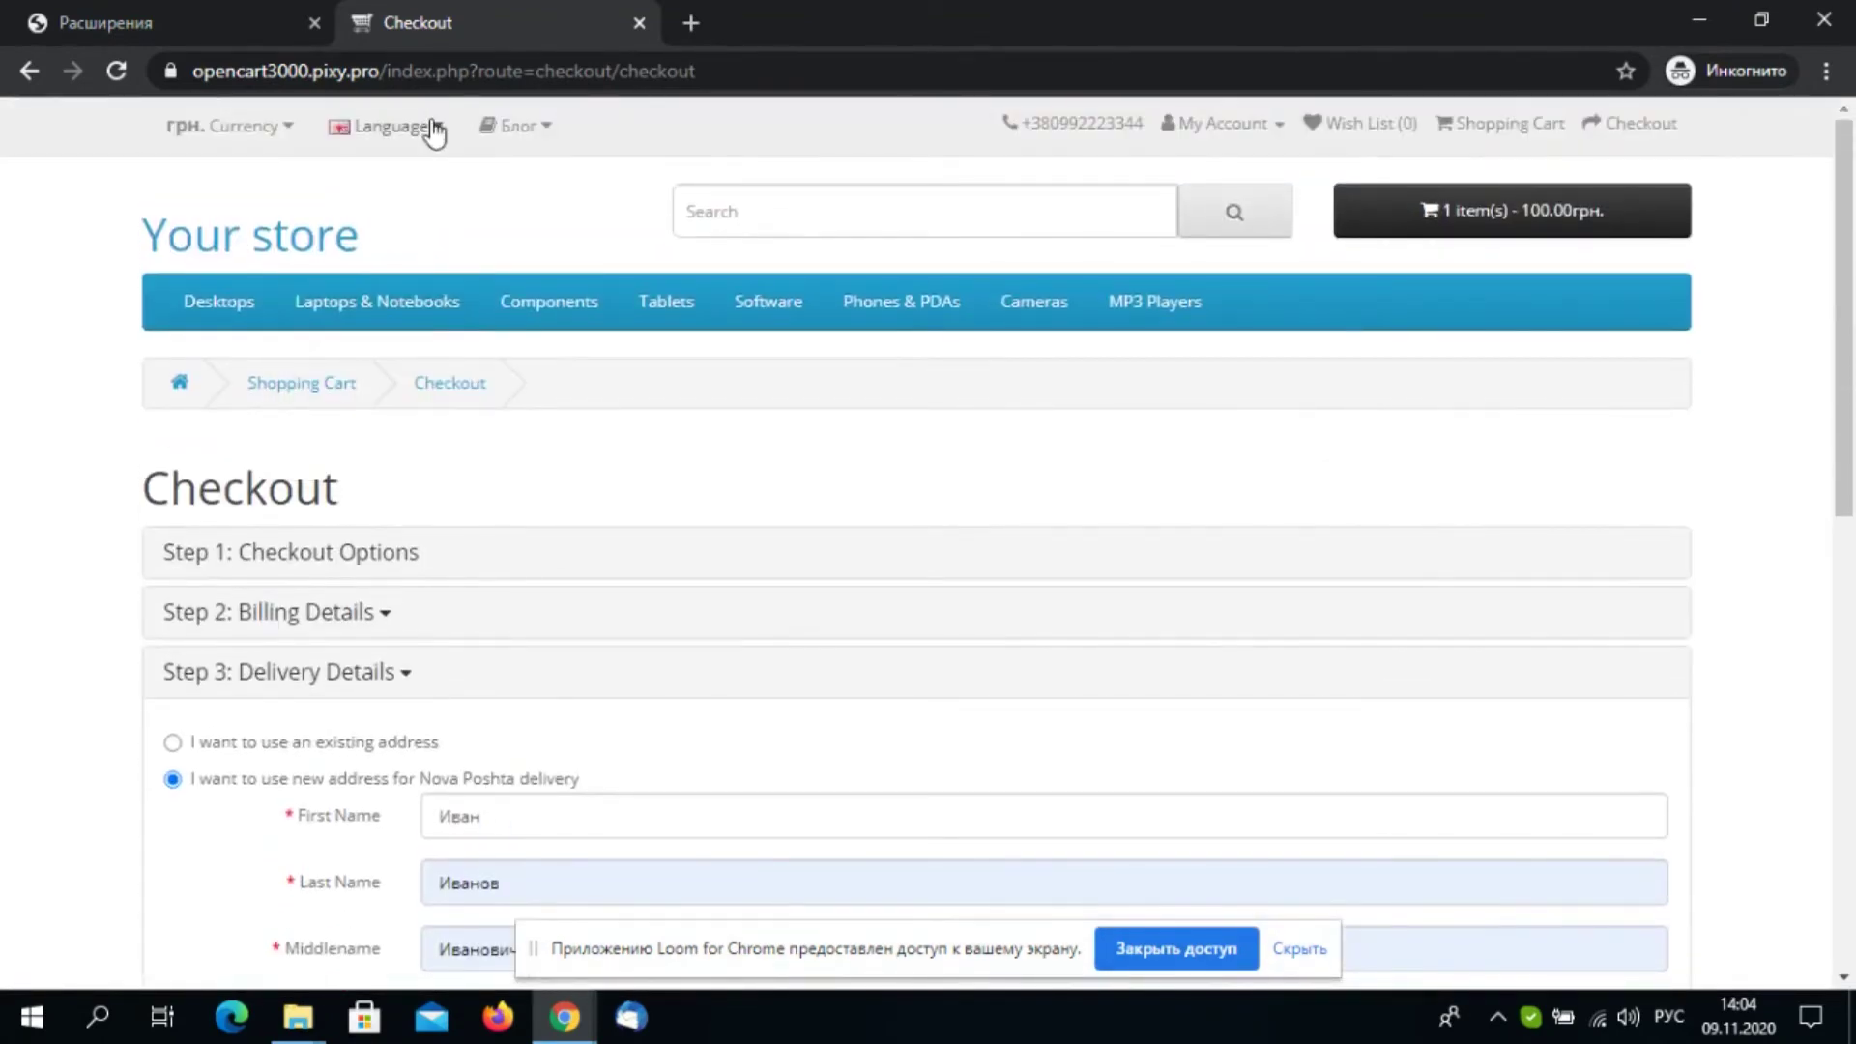
left_click(435, 133)
left_click(416, 181)
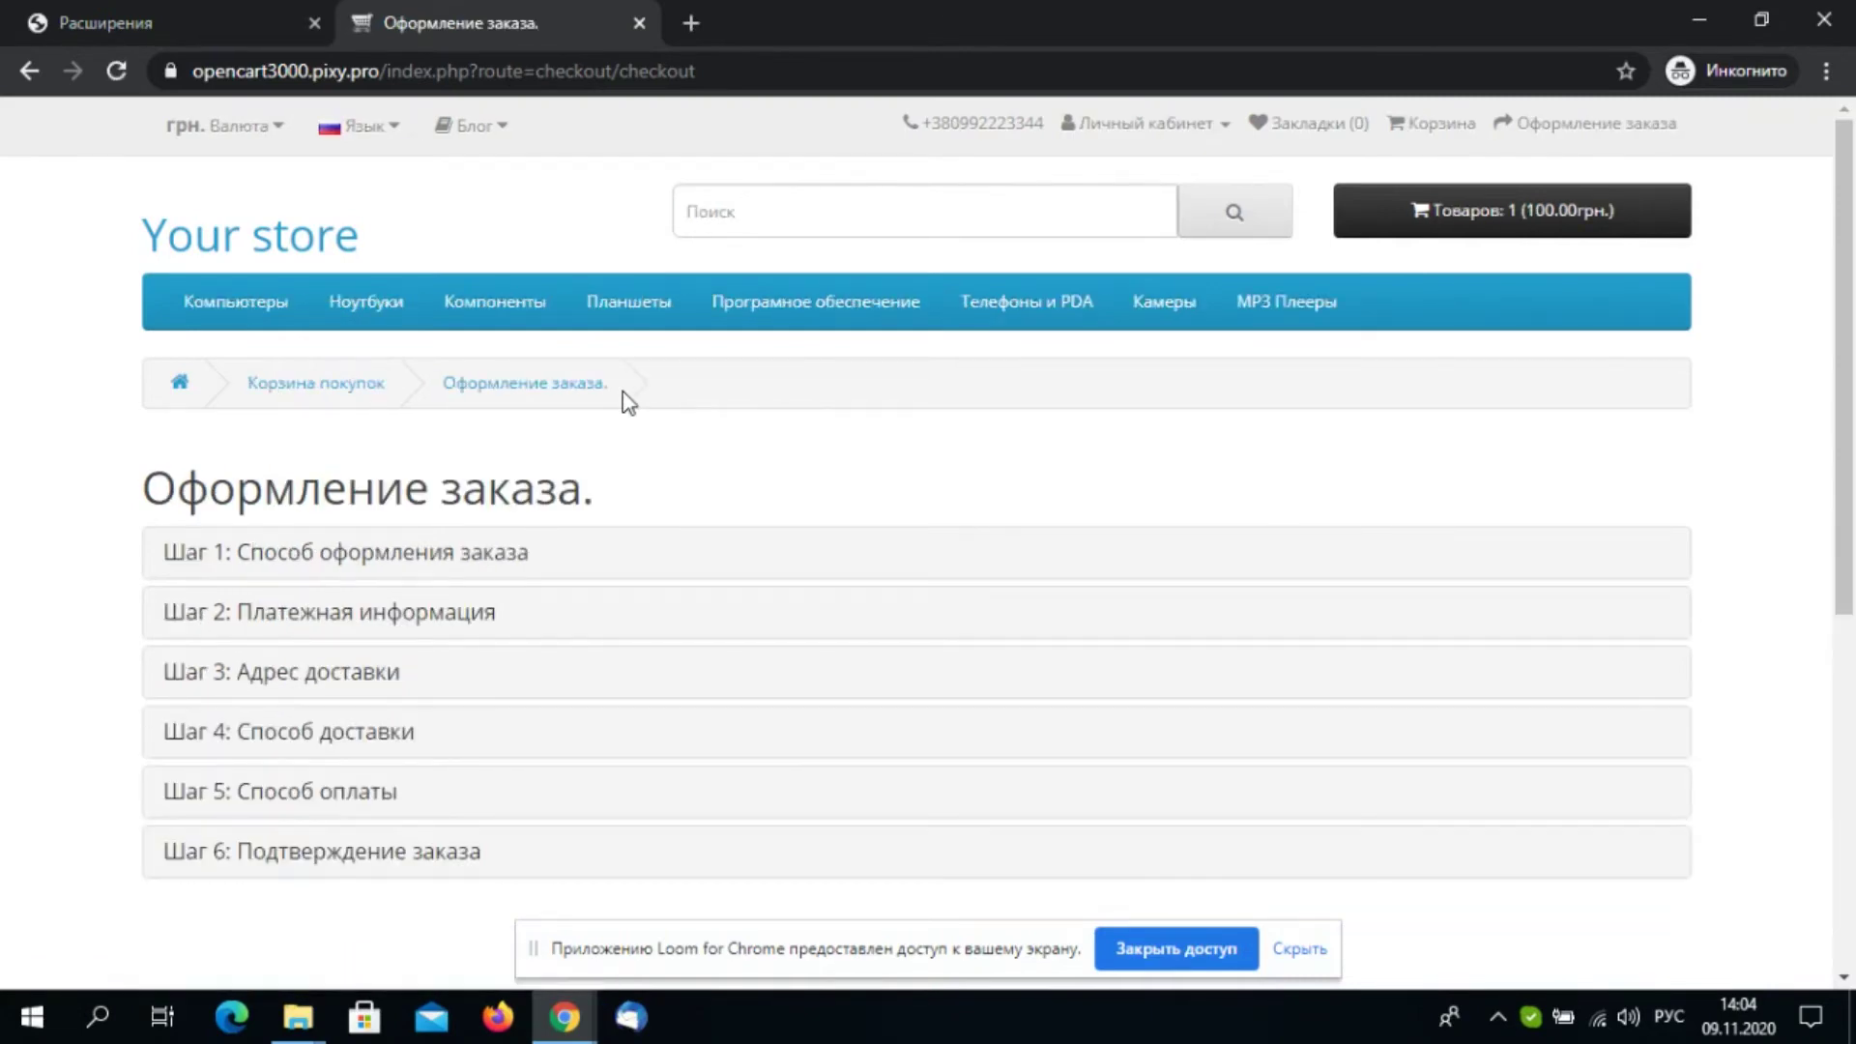
scroll(628, 402, "down", 1)
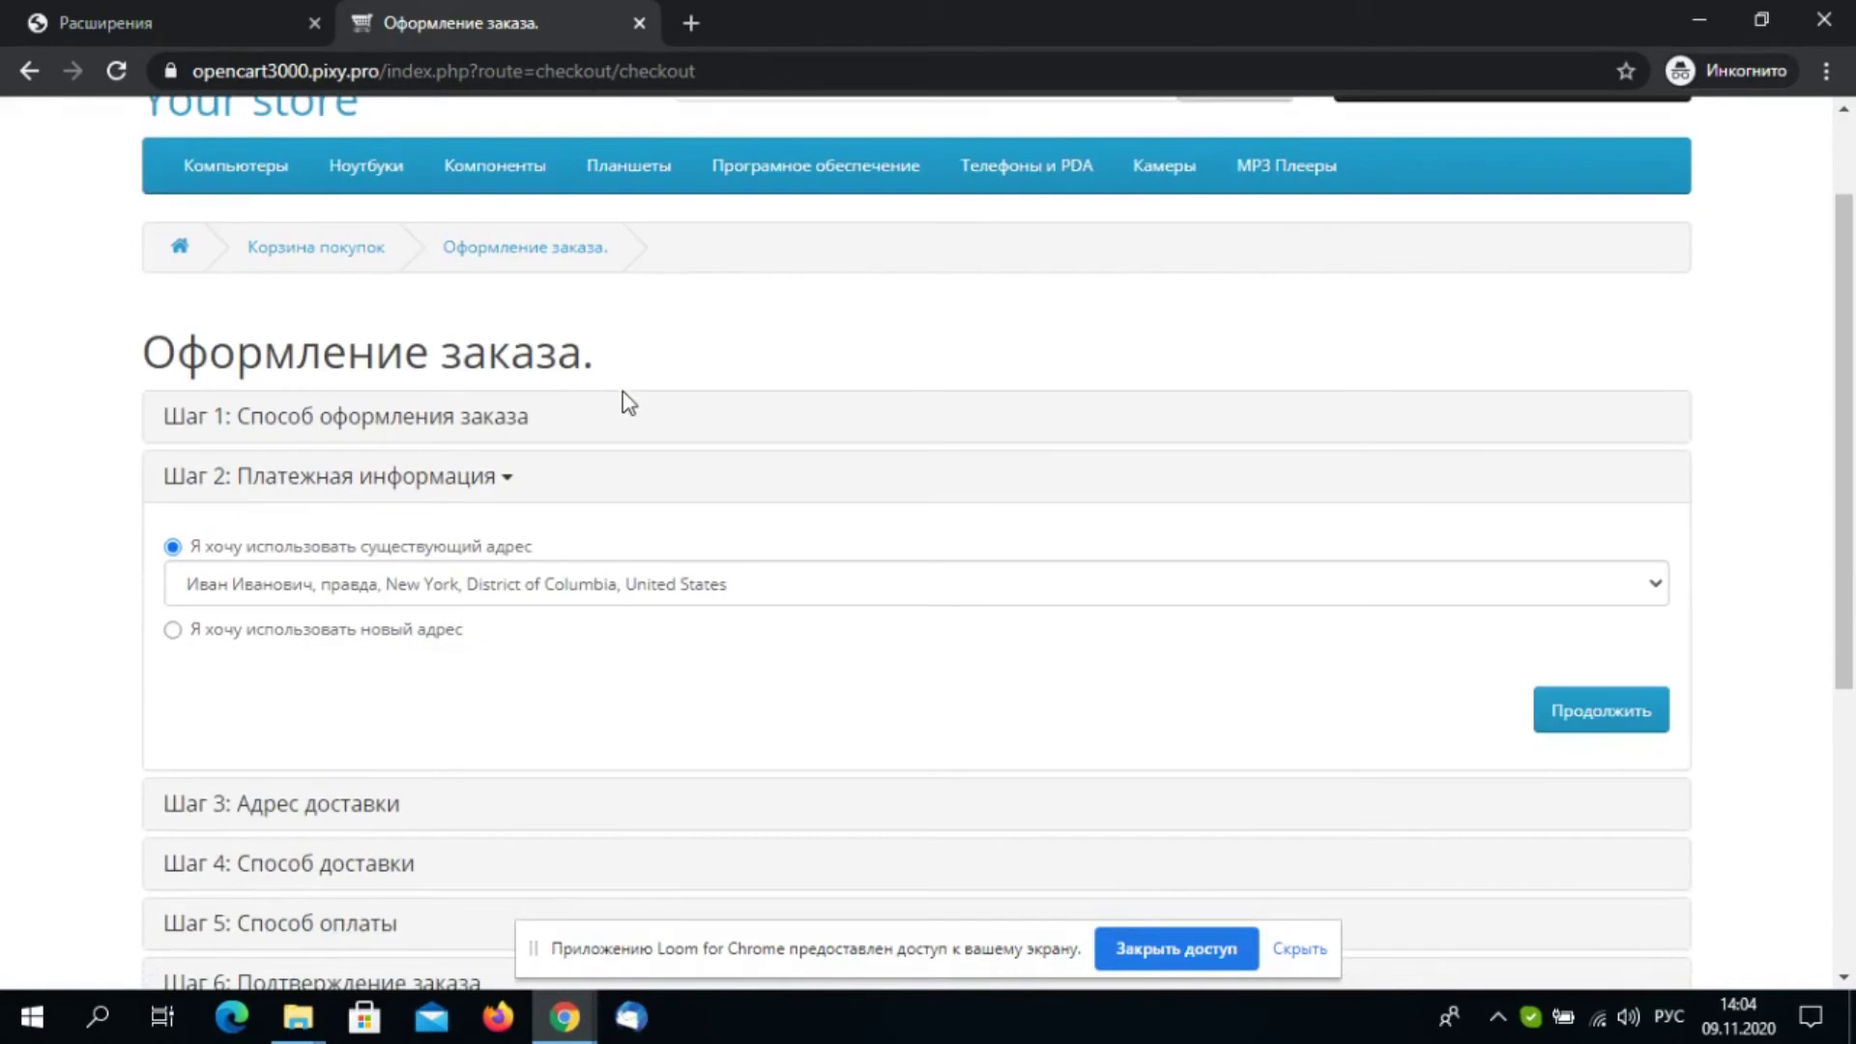
left_click(1612, 710)
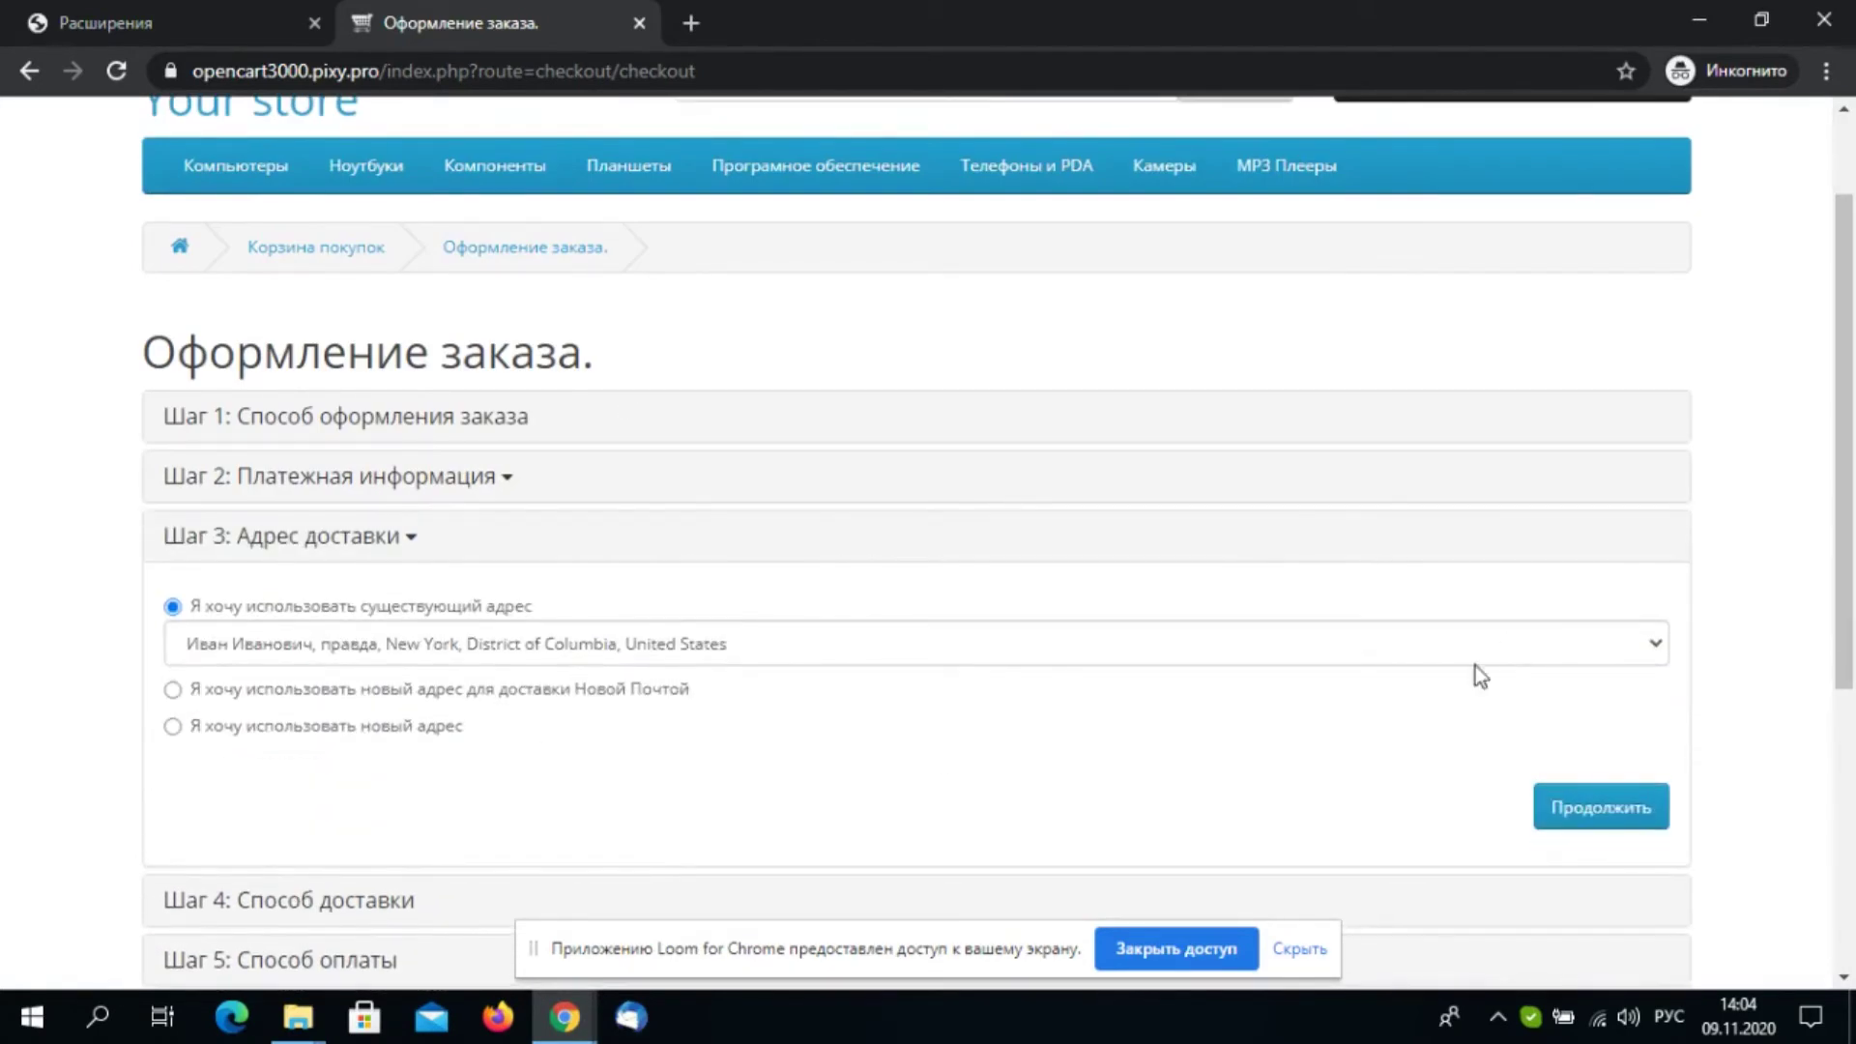
Select a new address for Новая Почта delivery and enter the recipient's first name, last name and patronymic
left_click(172, 689)
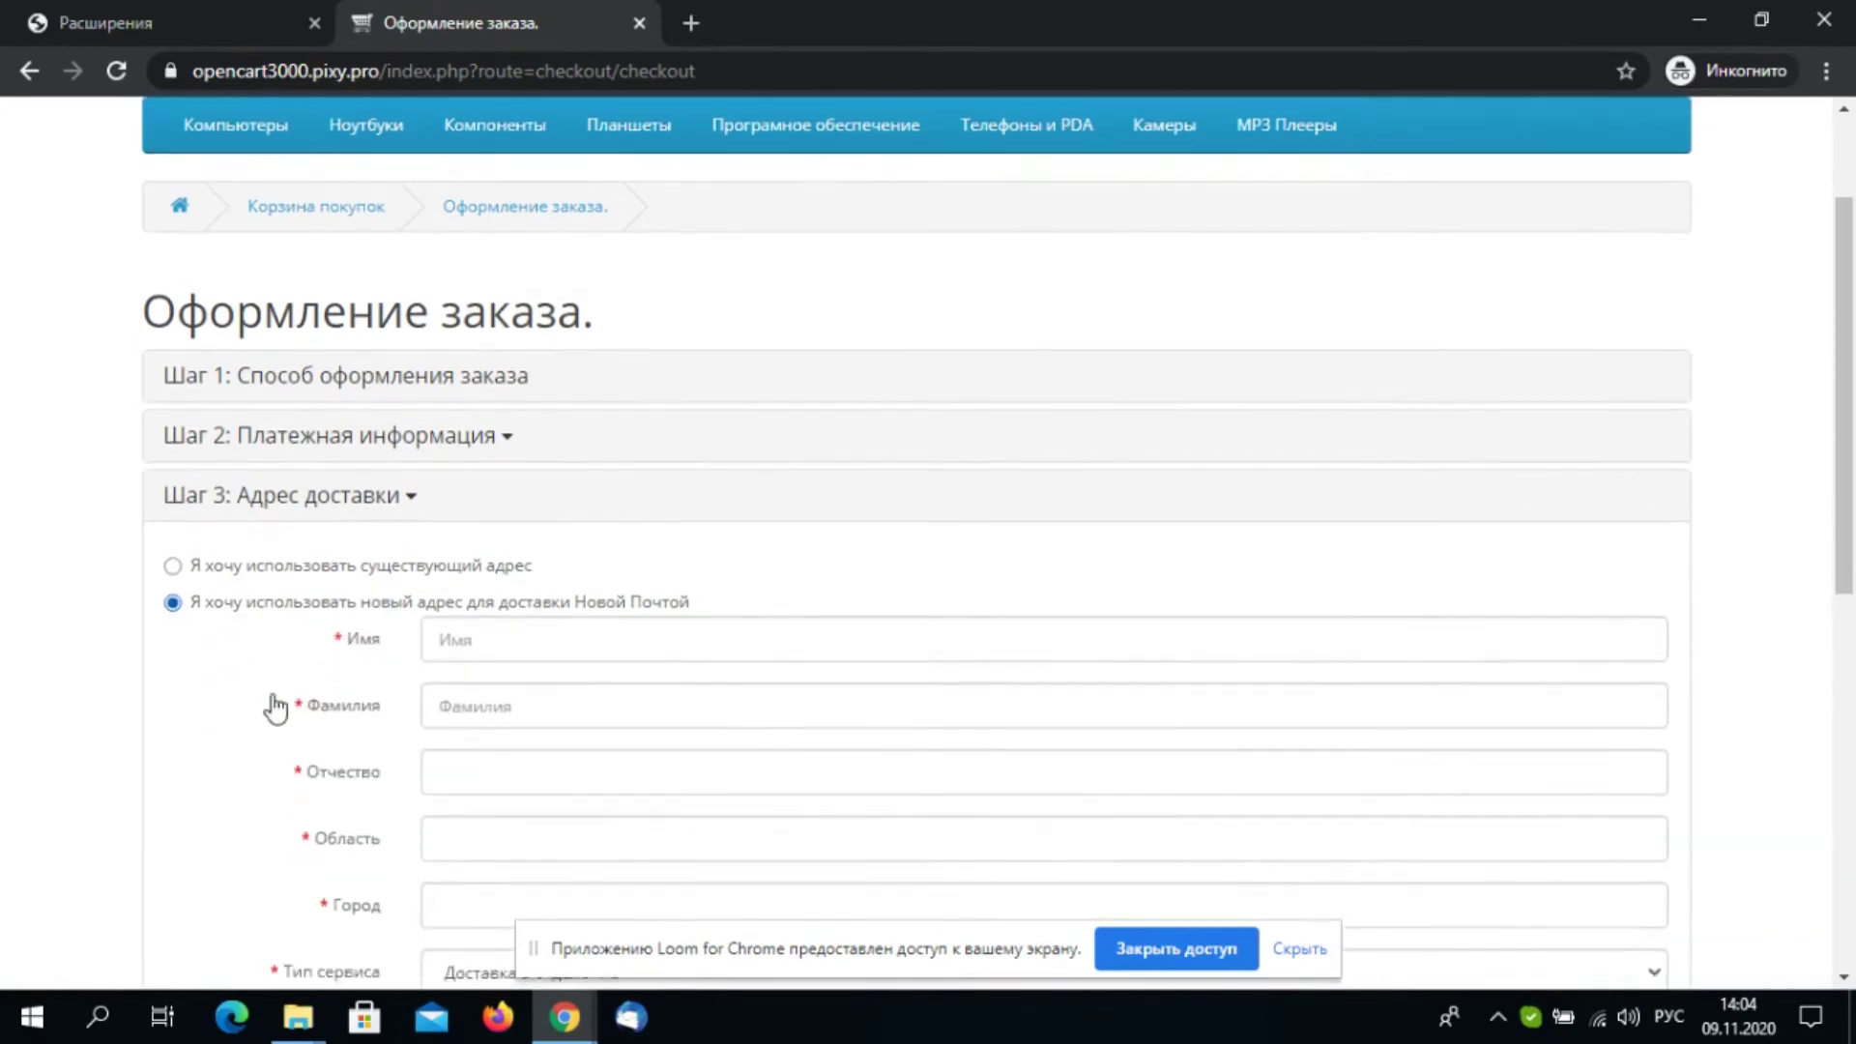
left_click(518, 589)
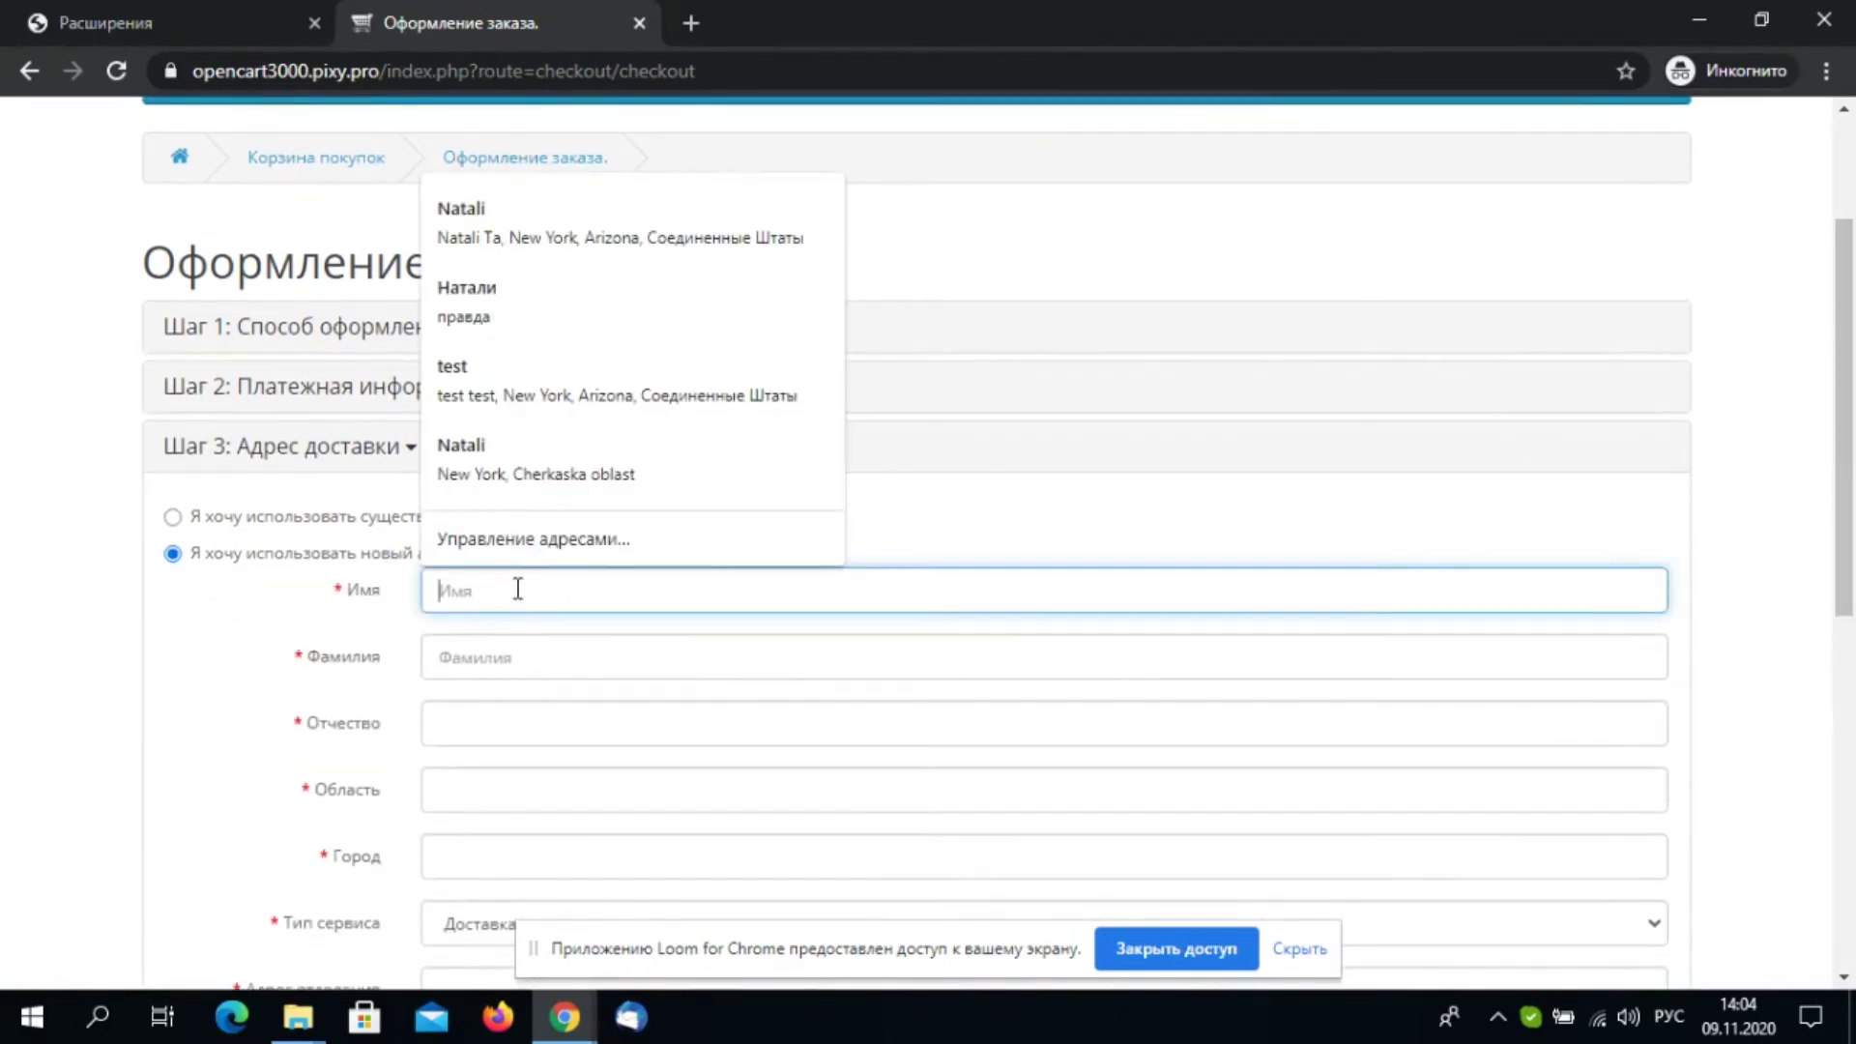
type("И")
left_click(512, 638)
left_click(500, 667)
type("И")
left_click(501, 719)
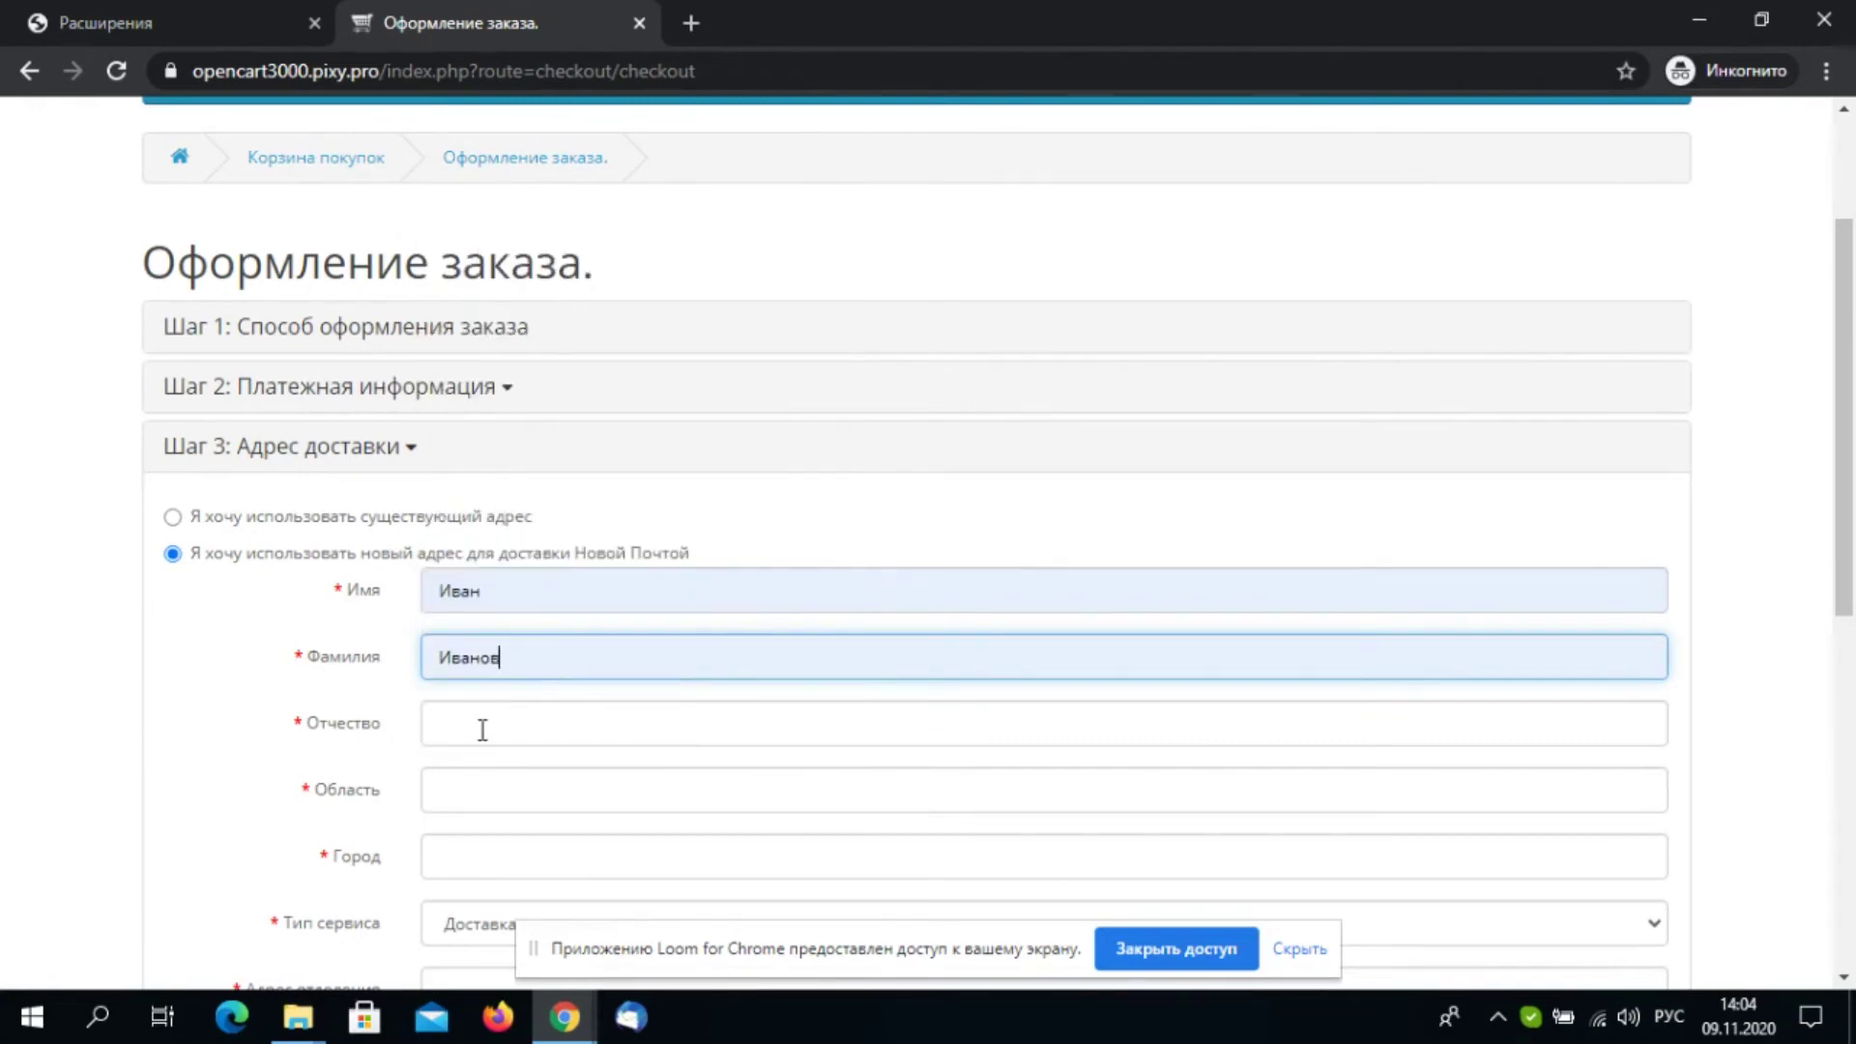
left_click(482, 730)
left_click(485, 825)
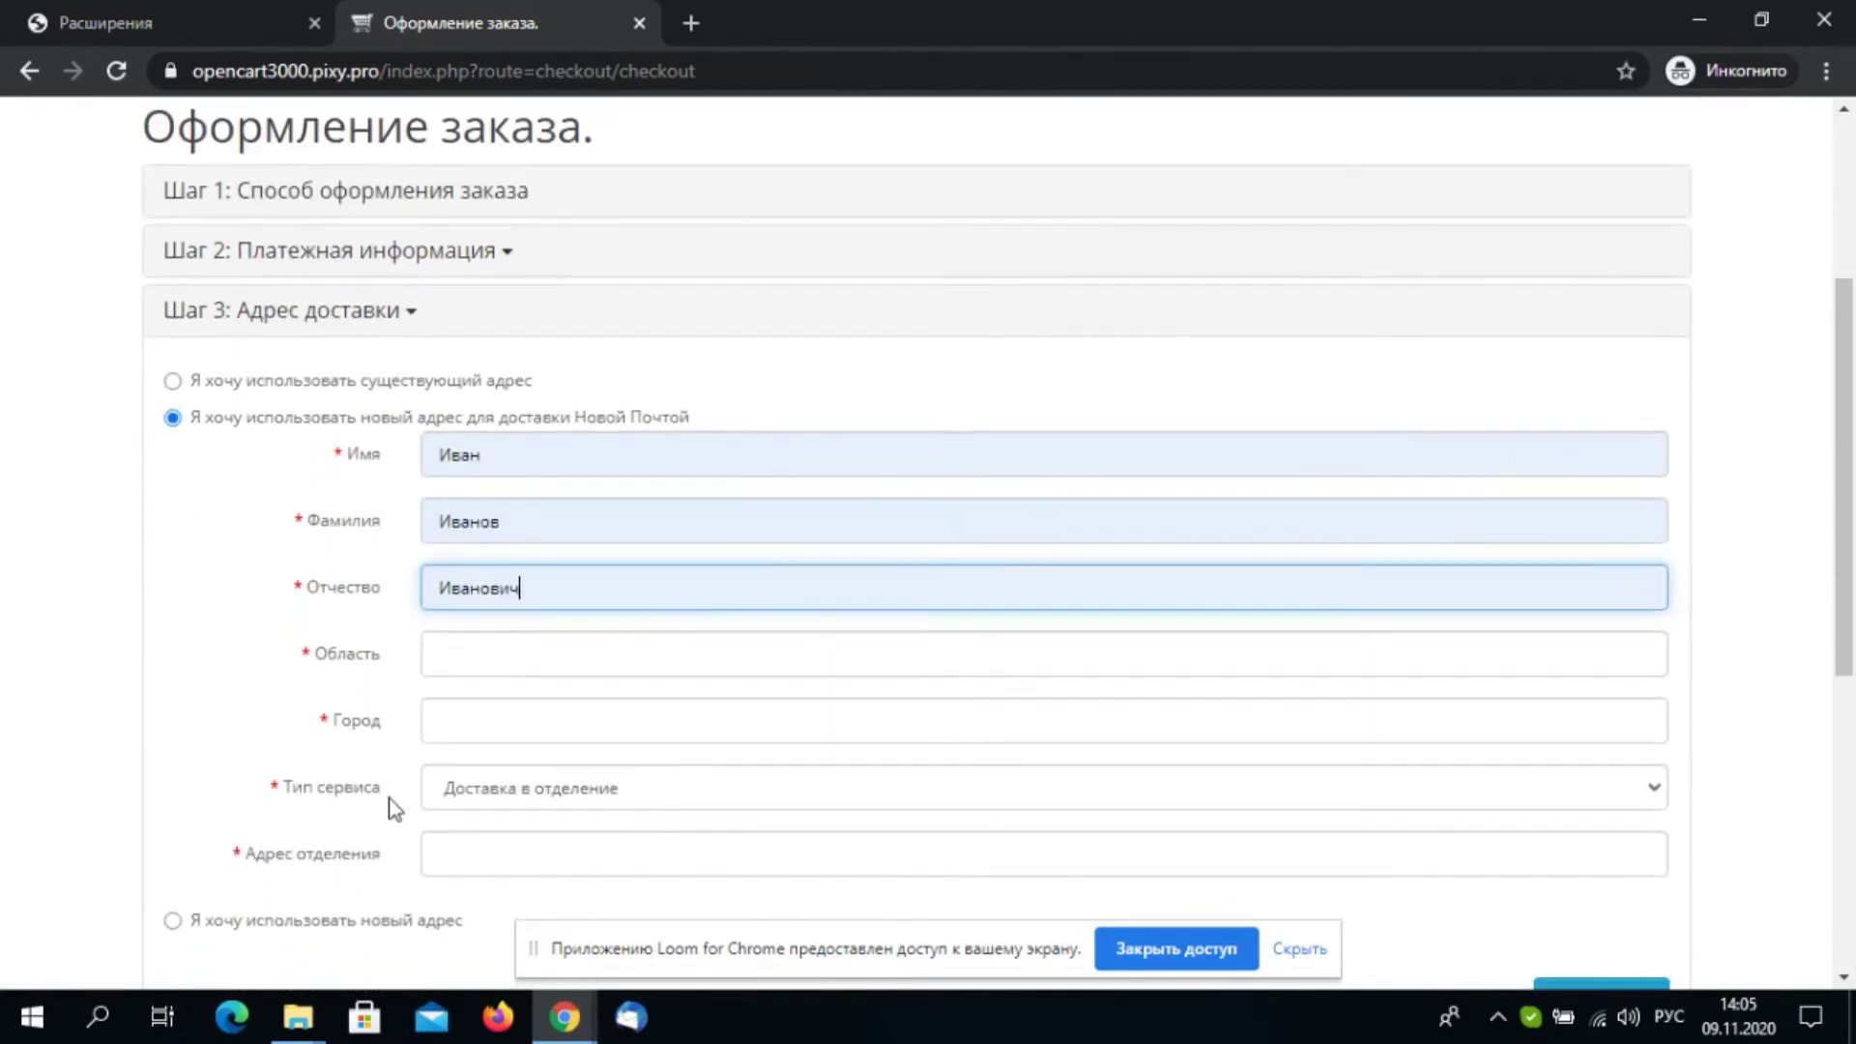
Set the delivery region to Днепропетровская and the city to Днепр
scroll(395, 807, "down", 2)
left_click(504, 519)
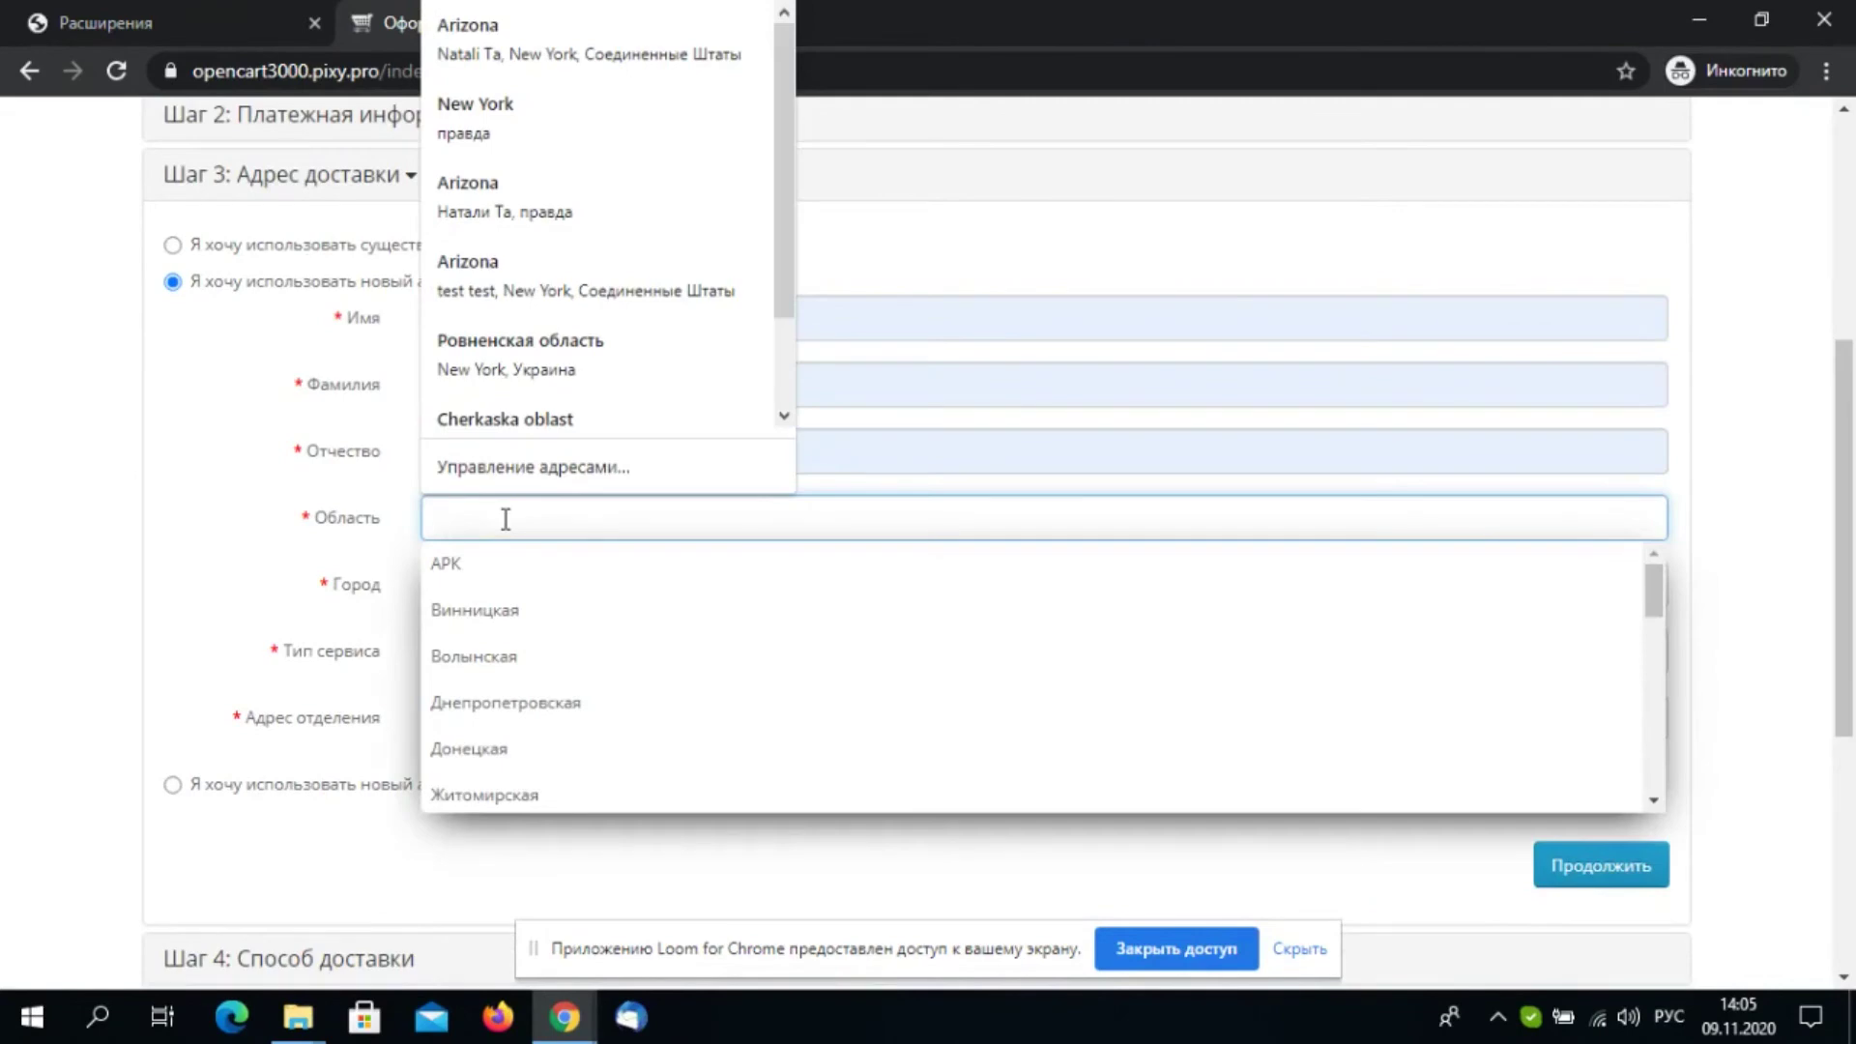
left_click(560, 703)
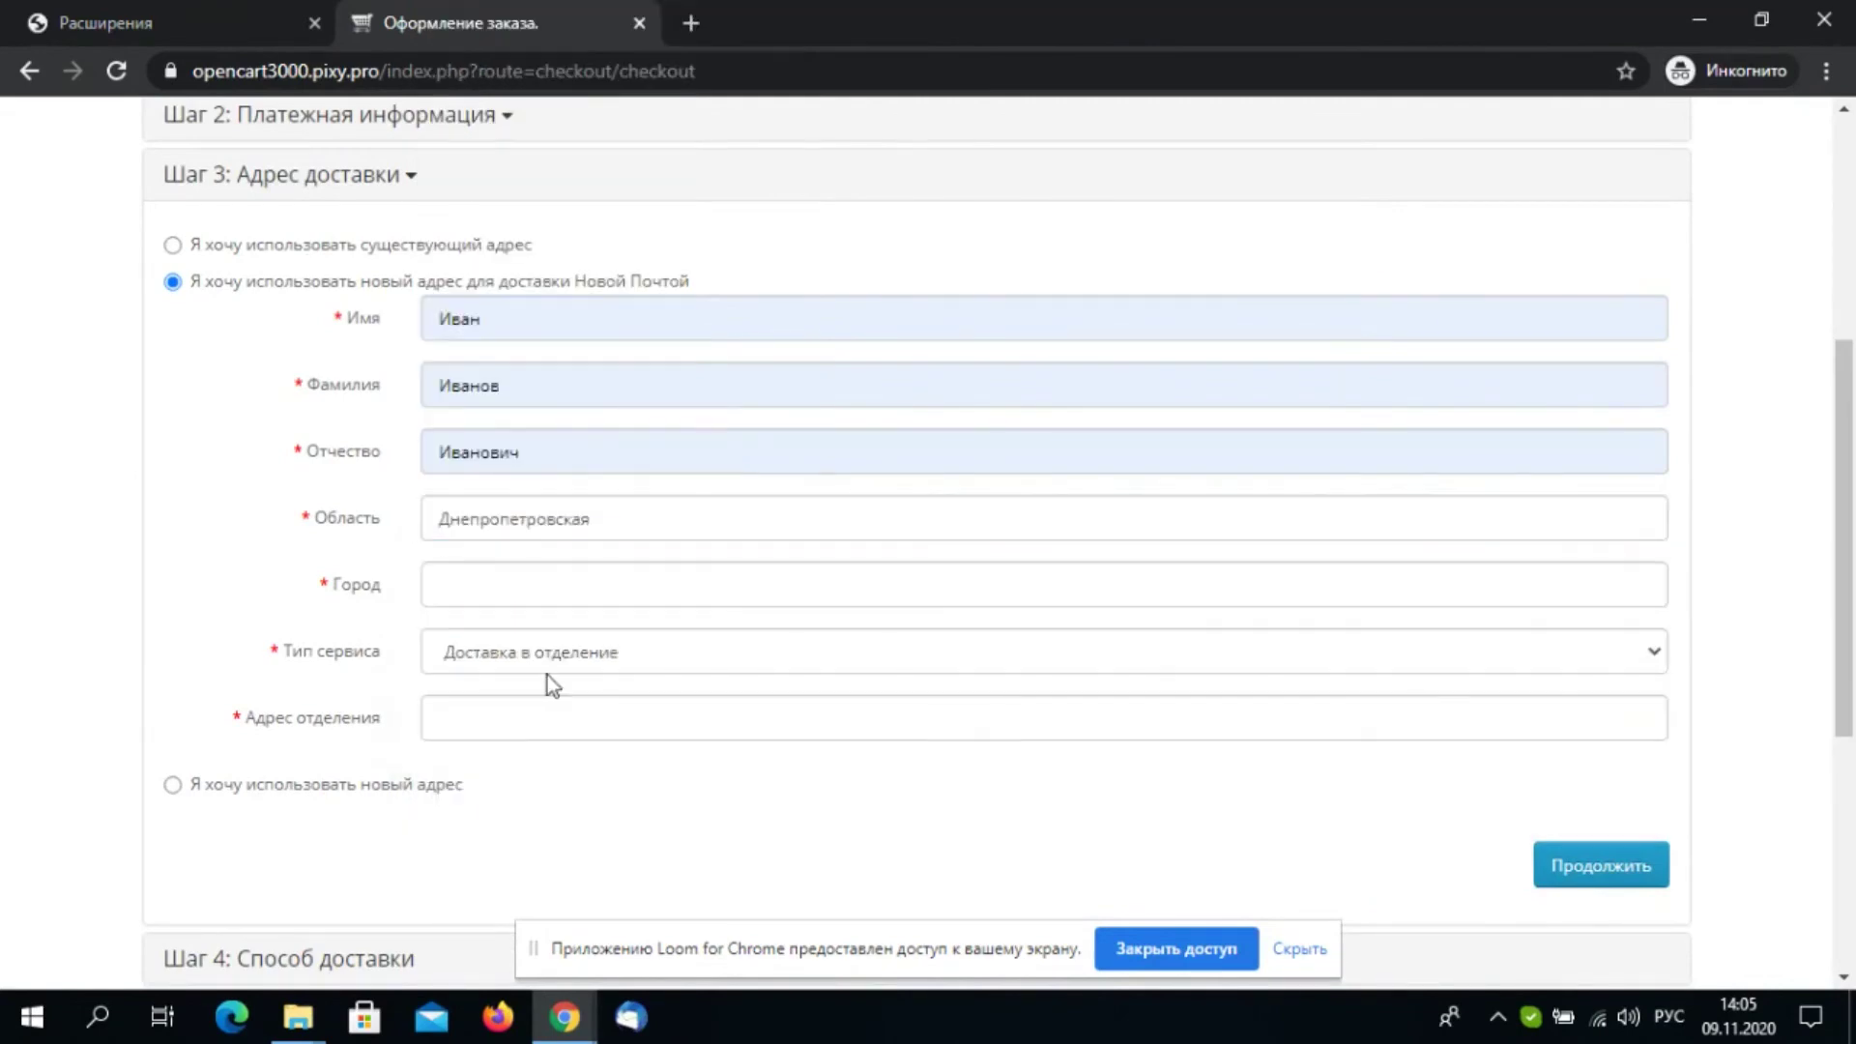
left_click(514, 587)
left_click(518, 636)
Keep the service type Доставка в отделение, choose the branch Отделение №3 (до 30 кг), and continue to the delivery method
left_click(577, 667)
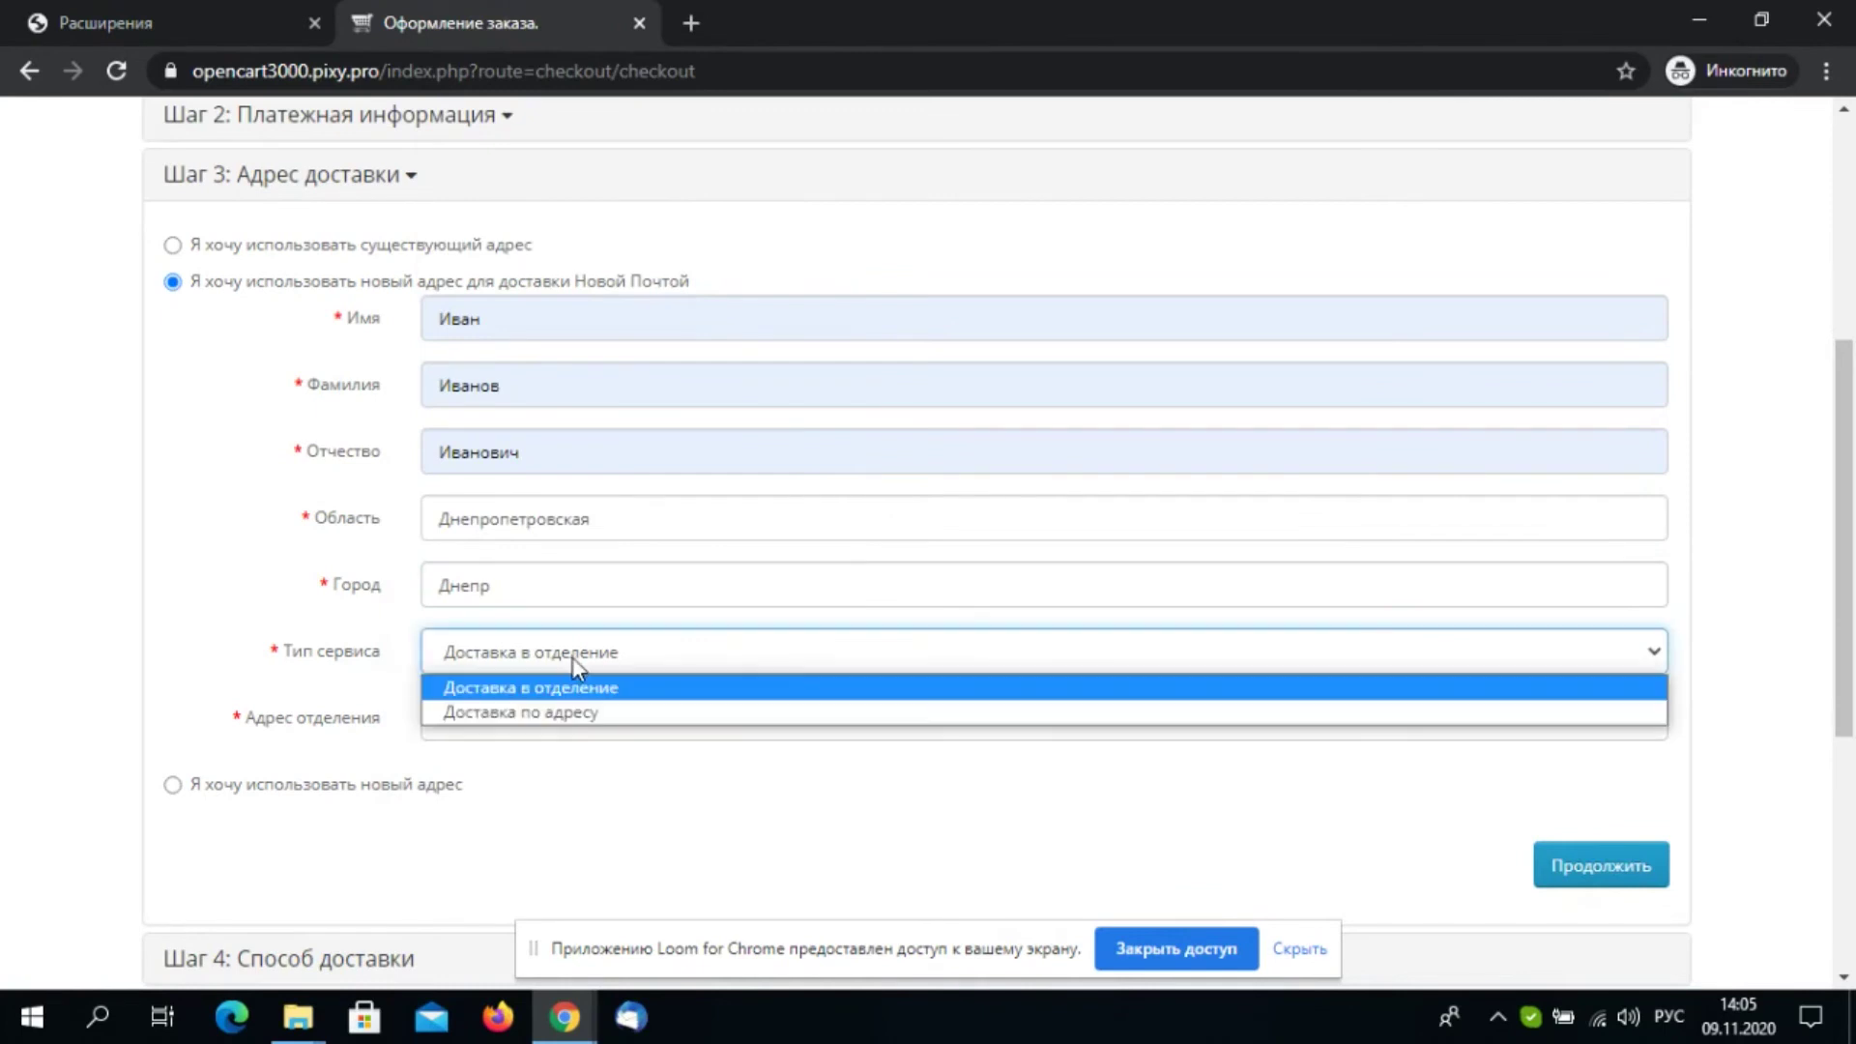
left_click(590, 690)
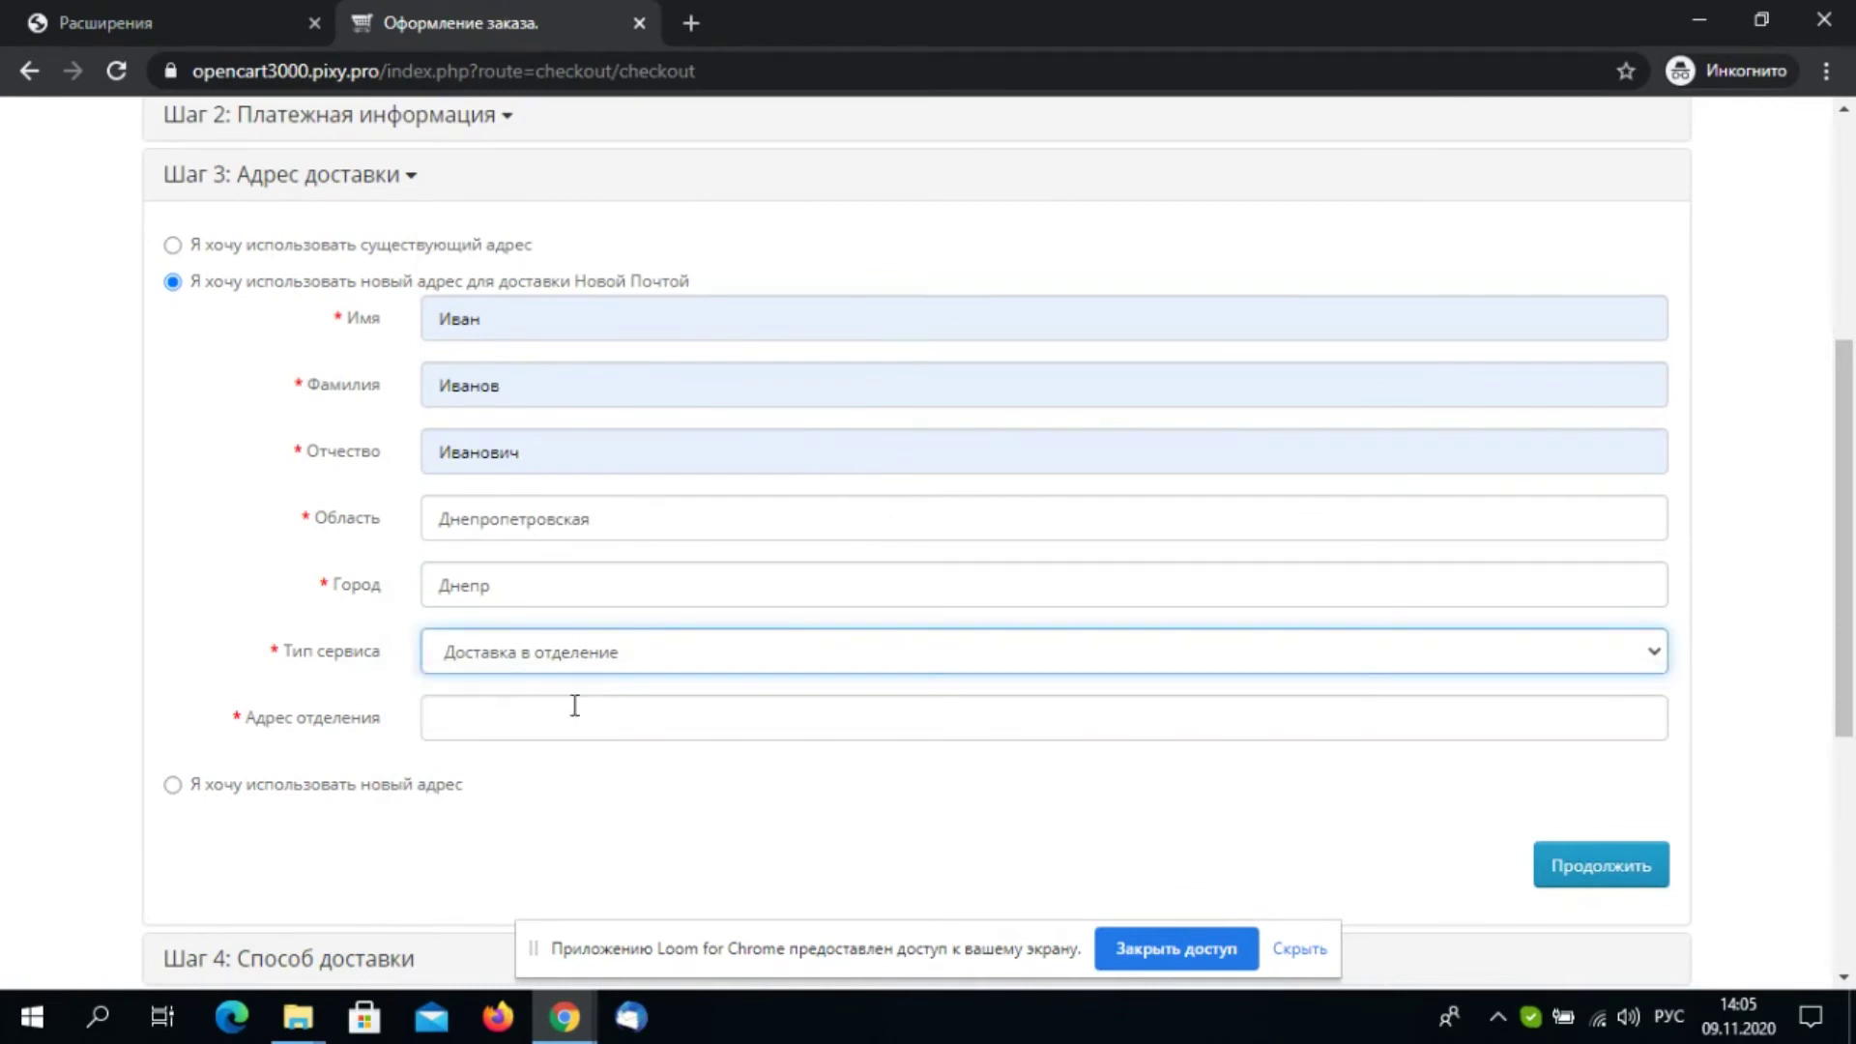
left_click(538, 725)
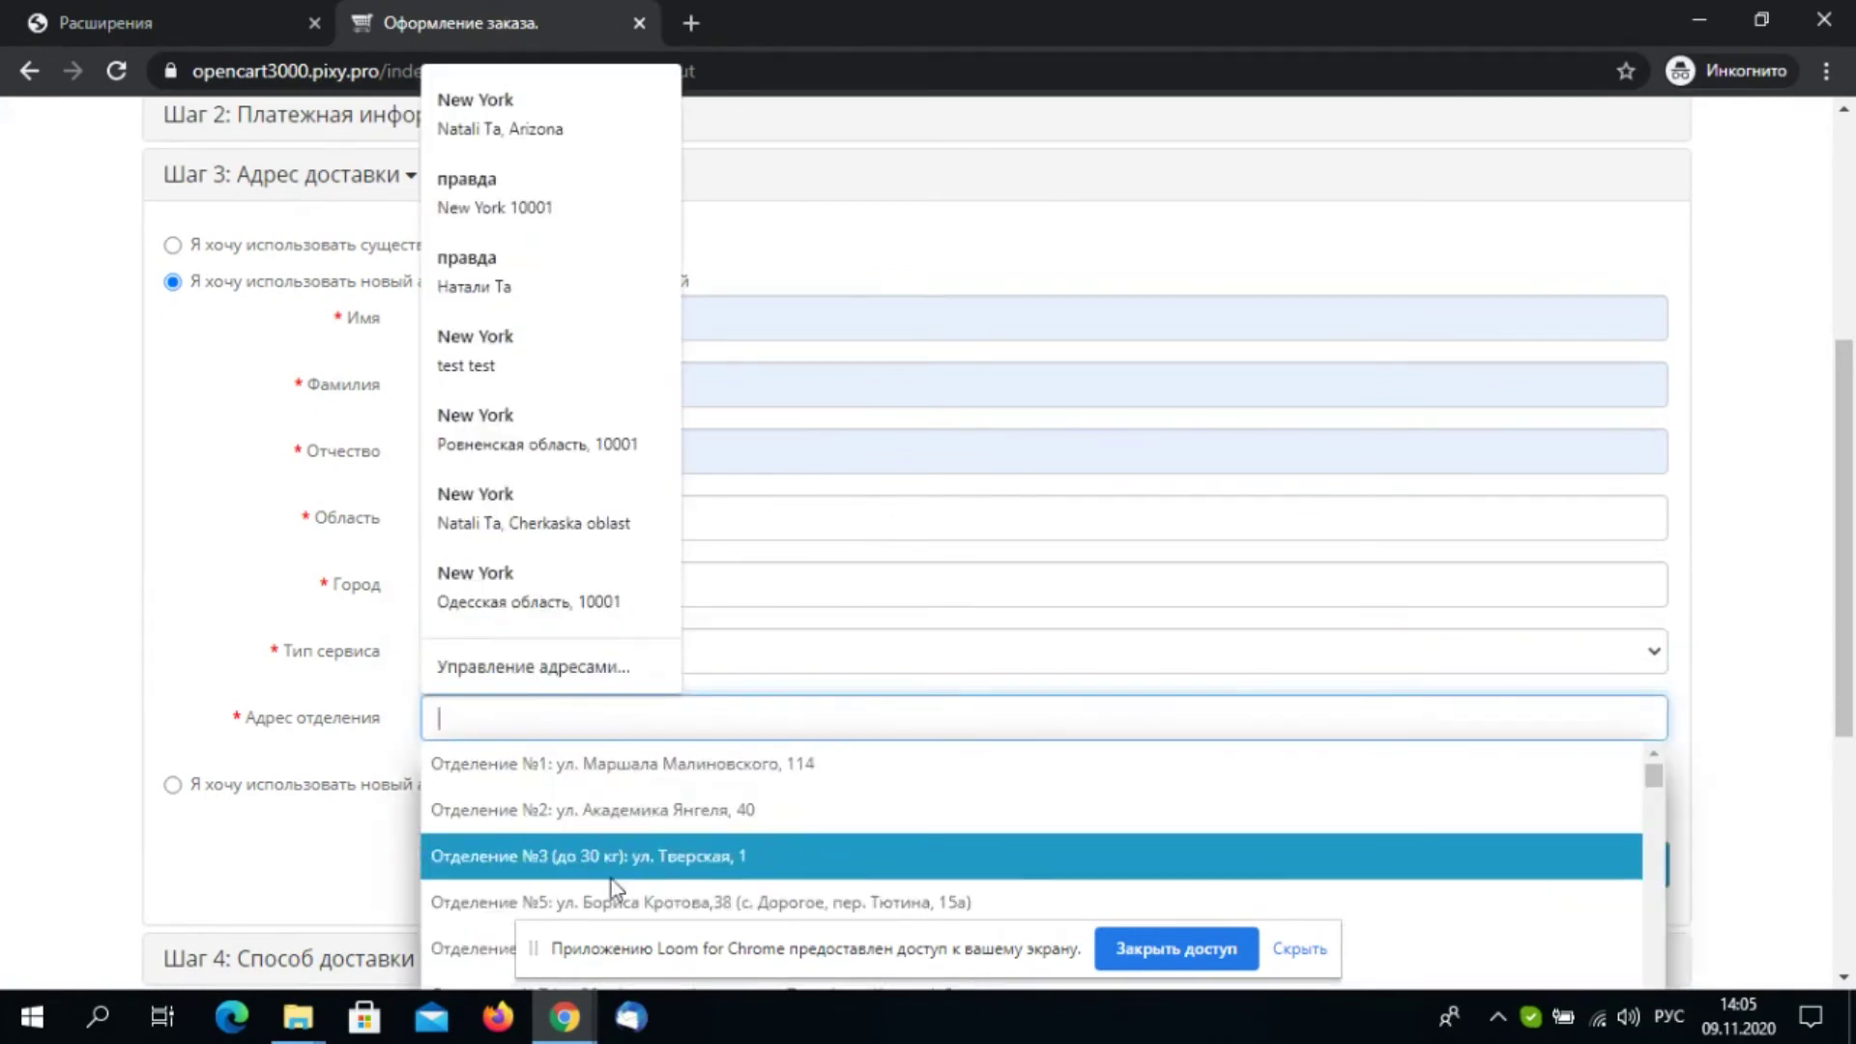
left_click(613, 862)
scroll(599, 856, "down", 2)
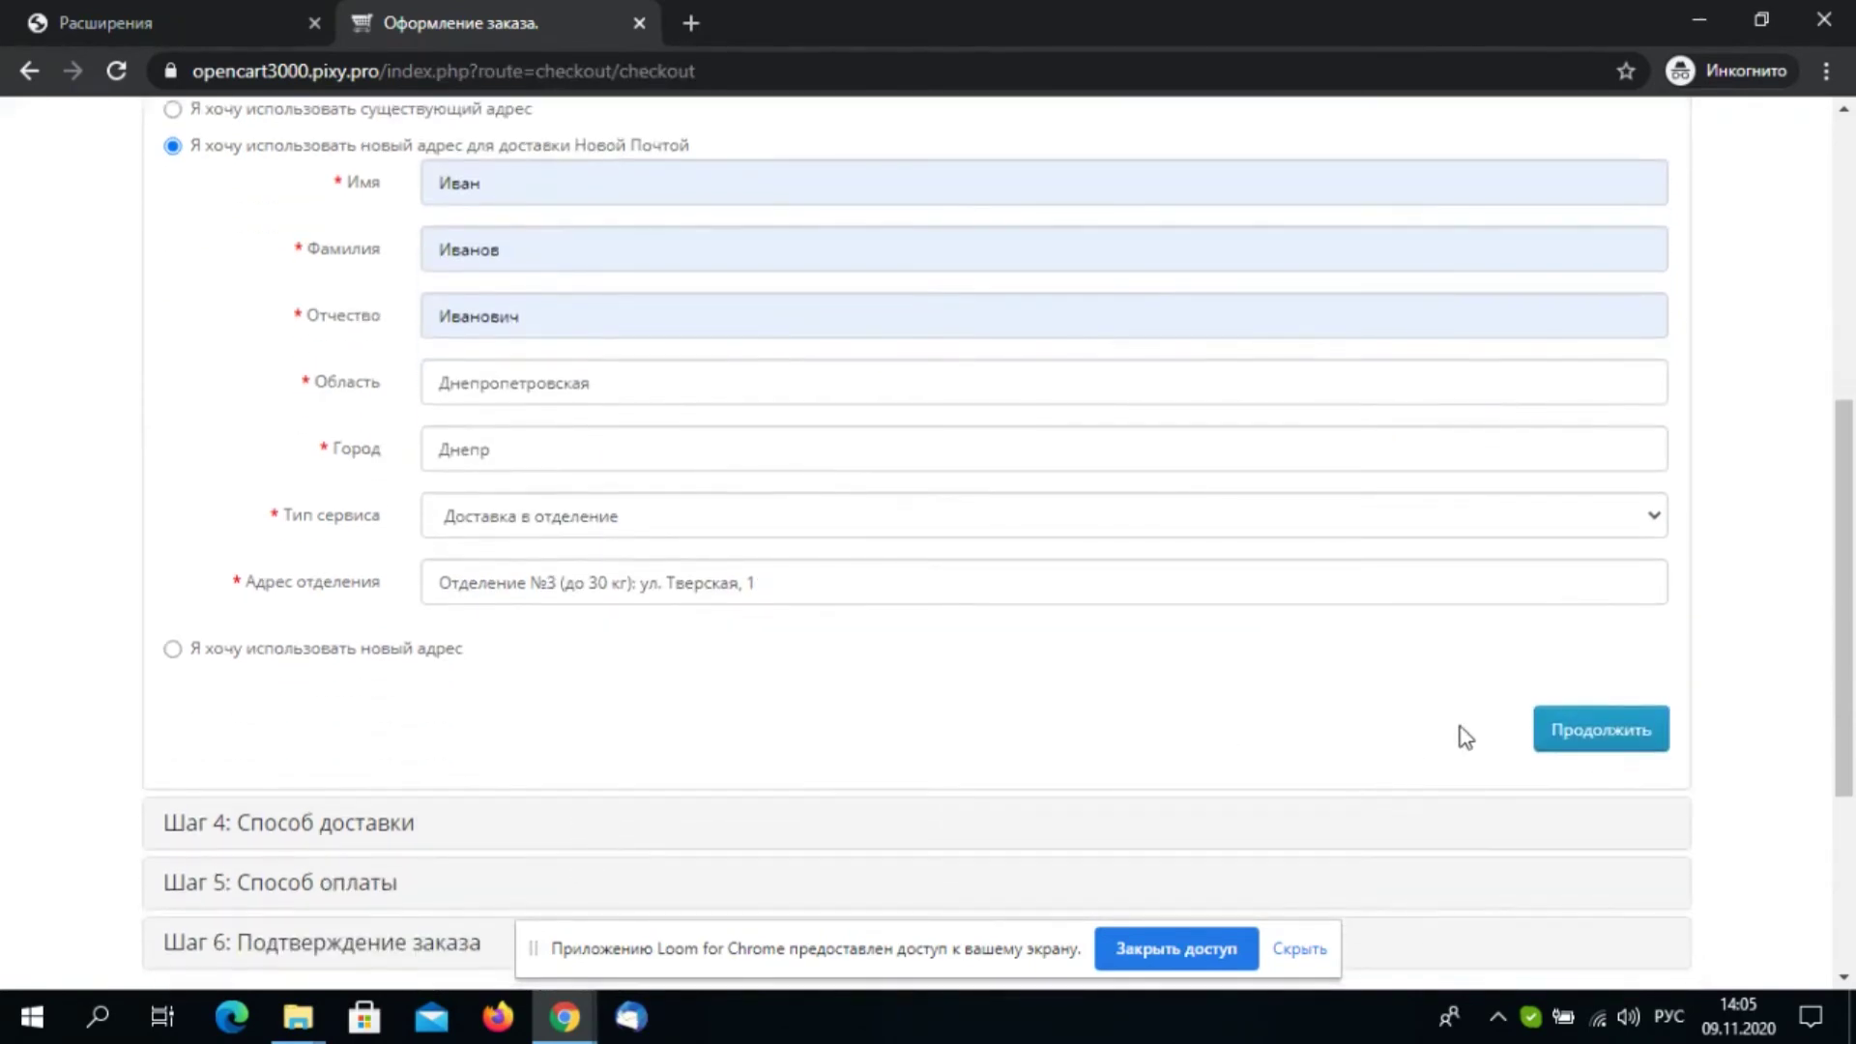
left_click(1595, 744)
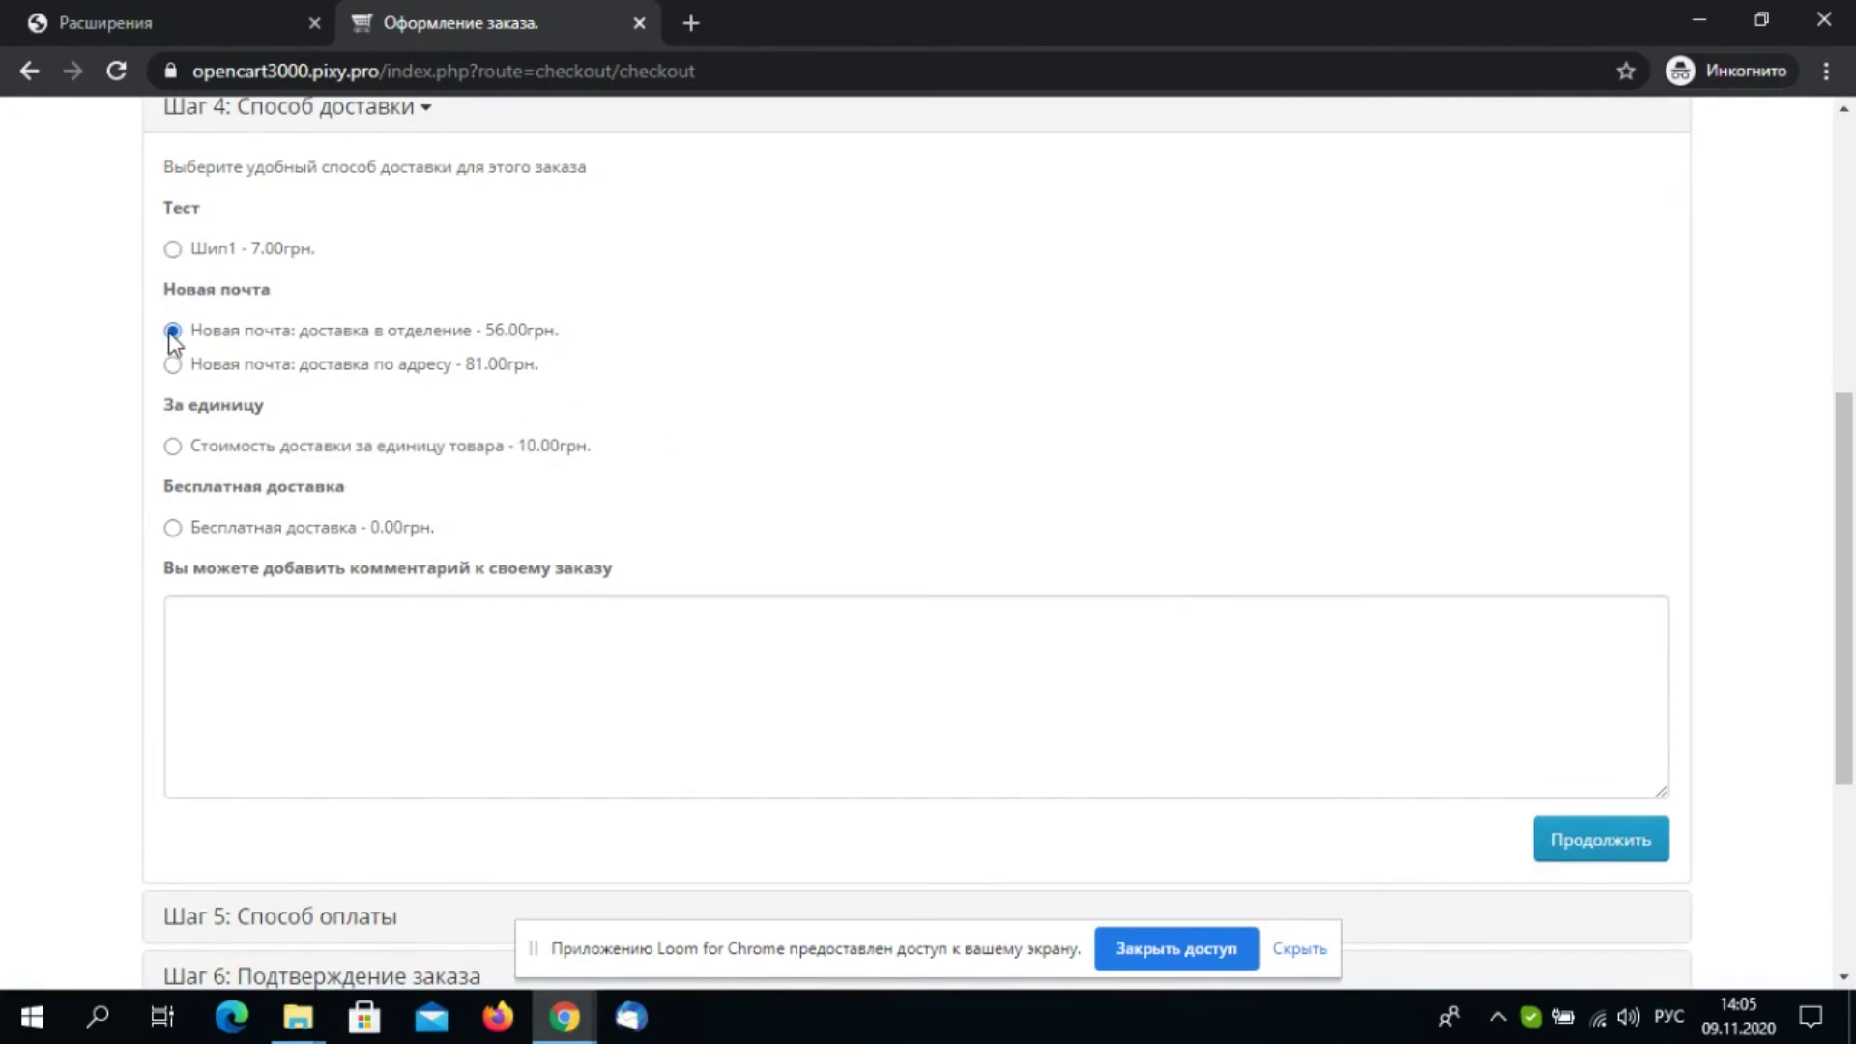
Proceed with Новая почта: доставка в отделение and Новая Почта: наложенный платеж payment, and confirm the order
left_click(1587, 842)
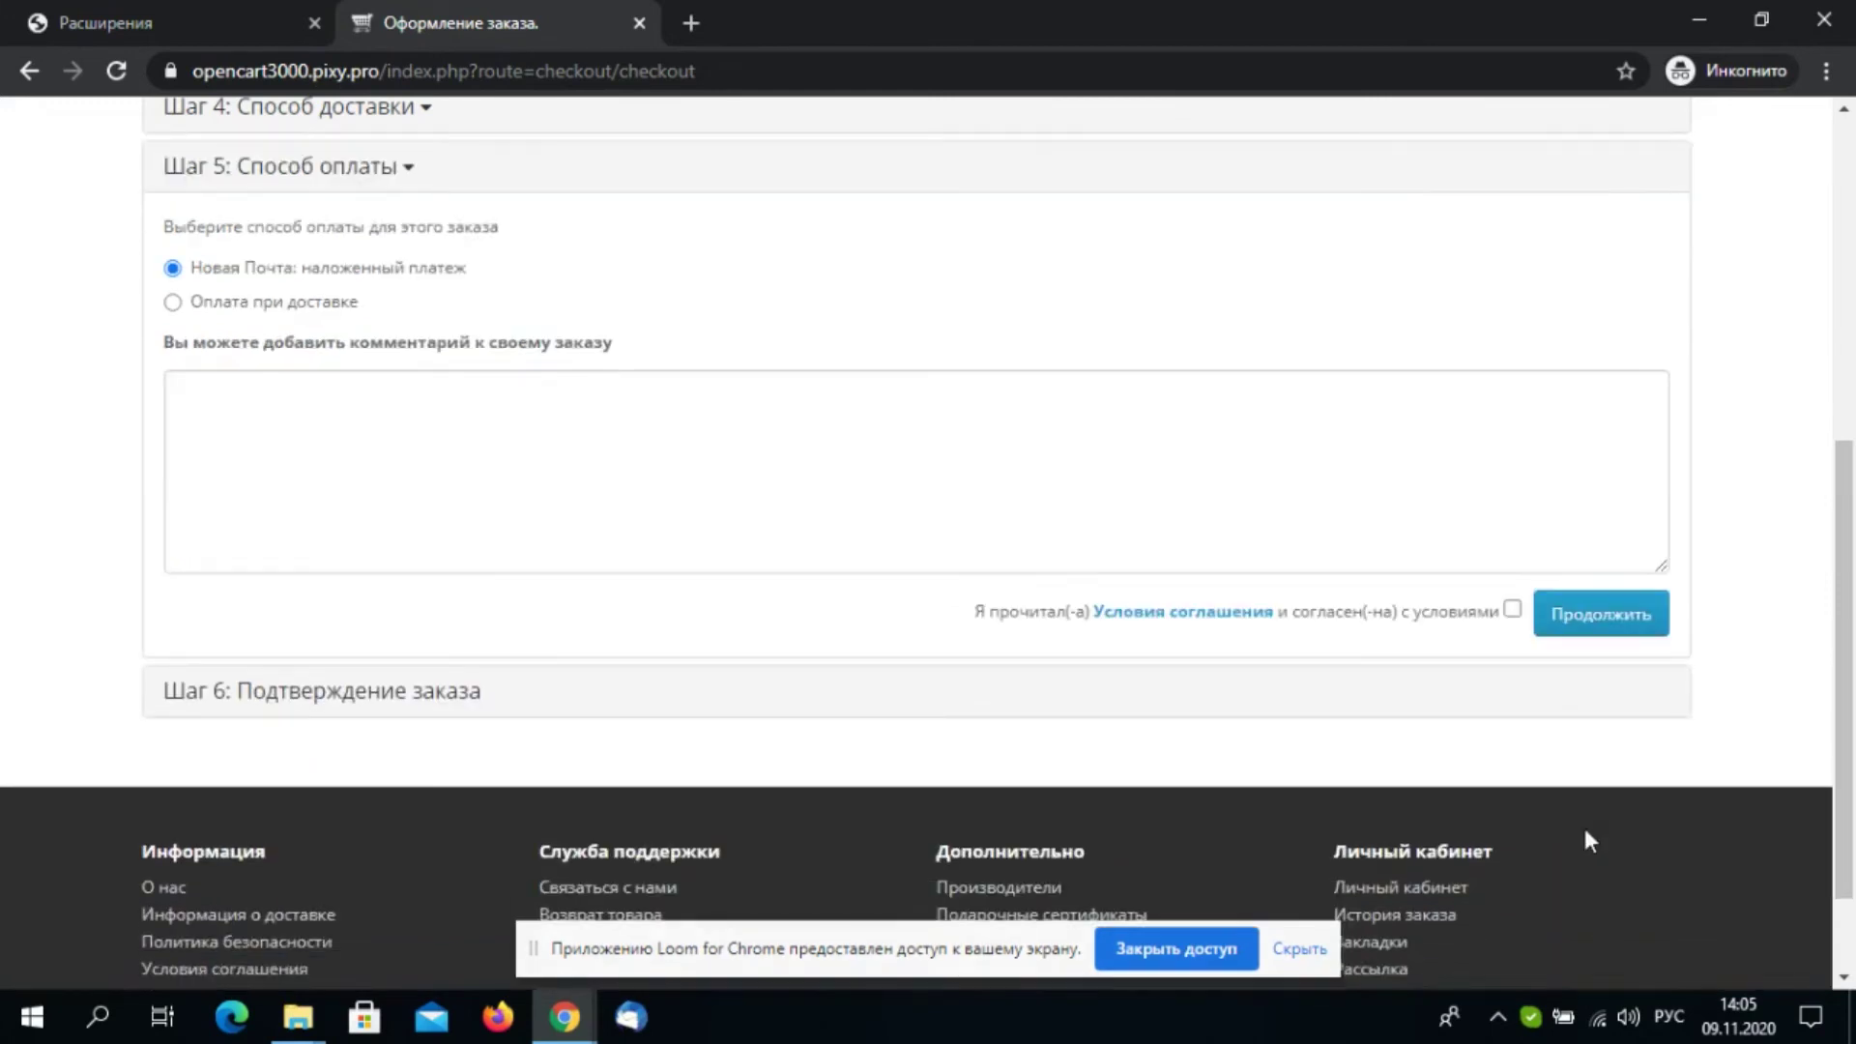
left_click(1597, 624)
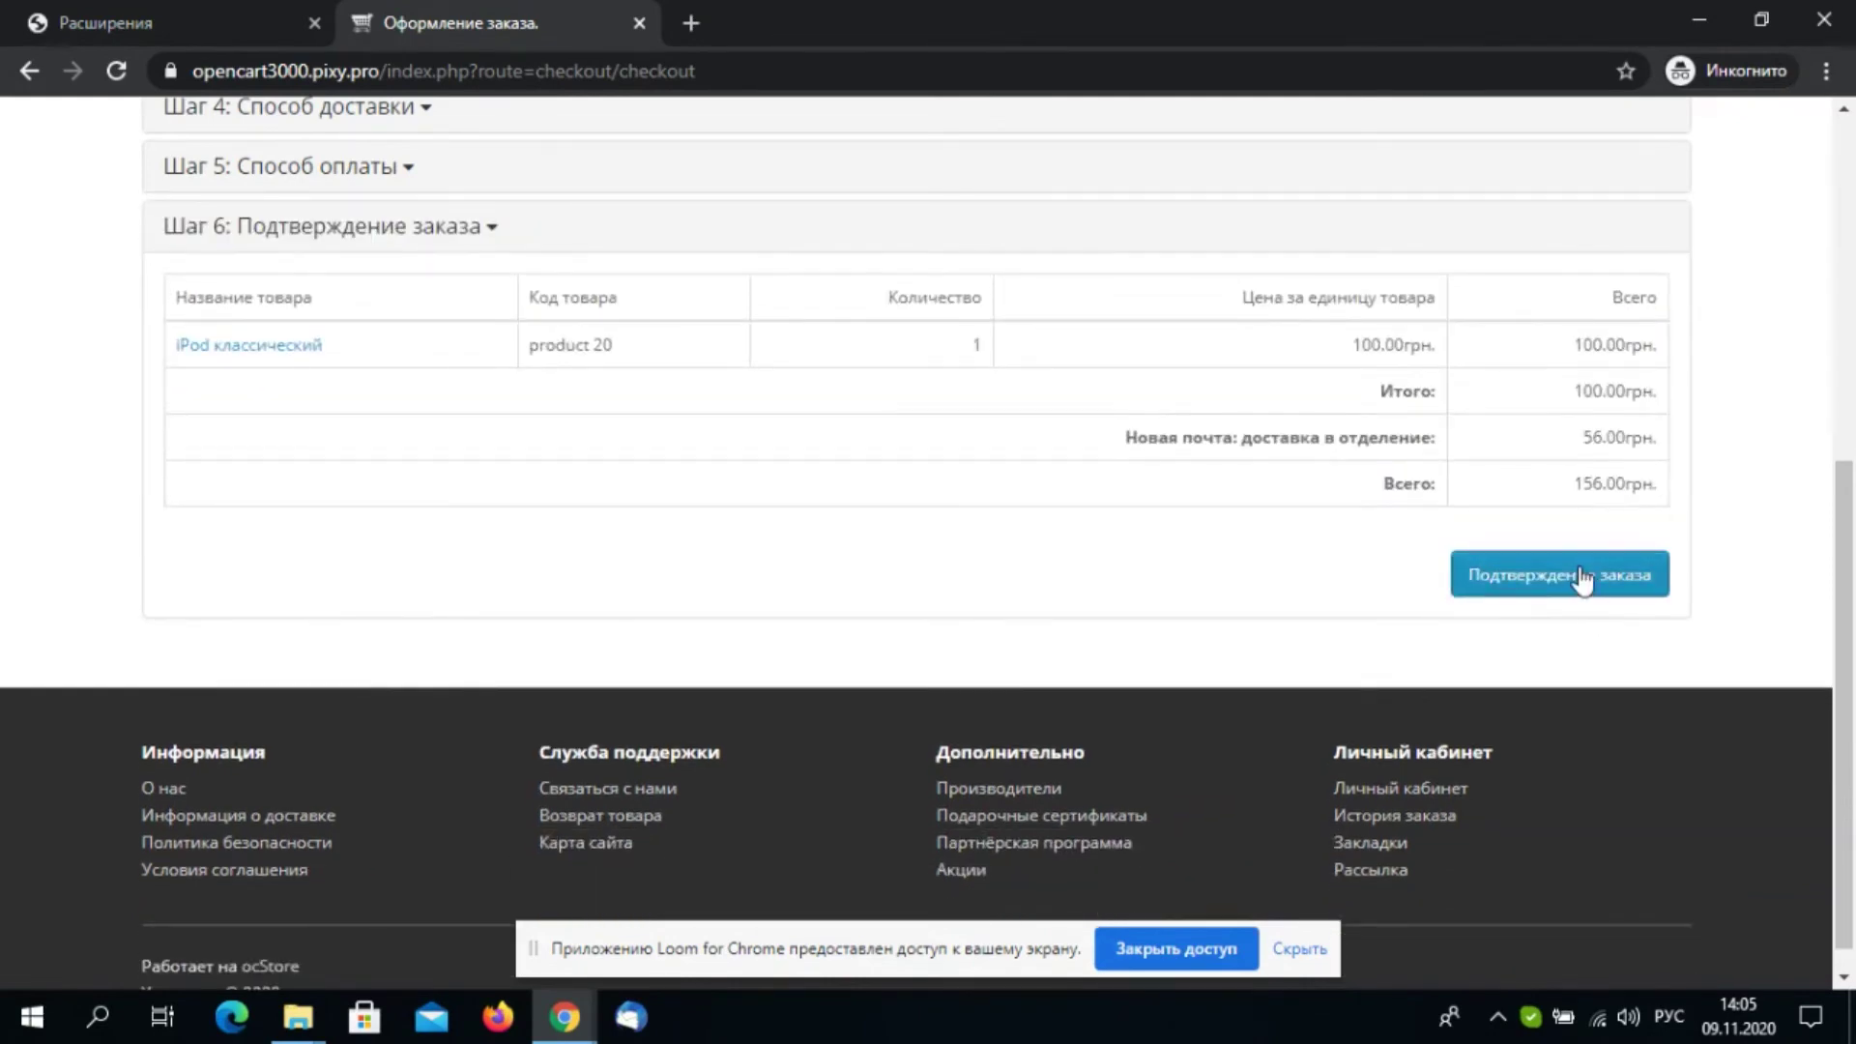
left_click(1585, 578)
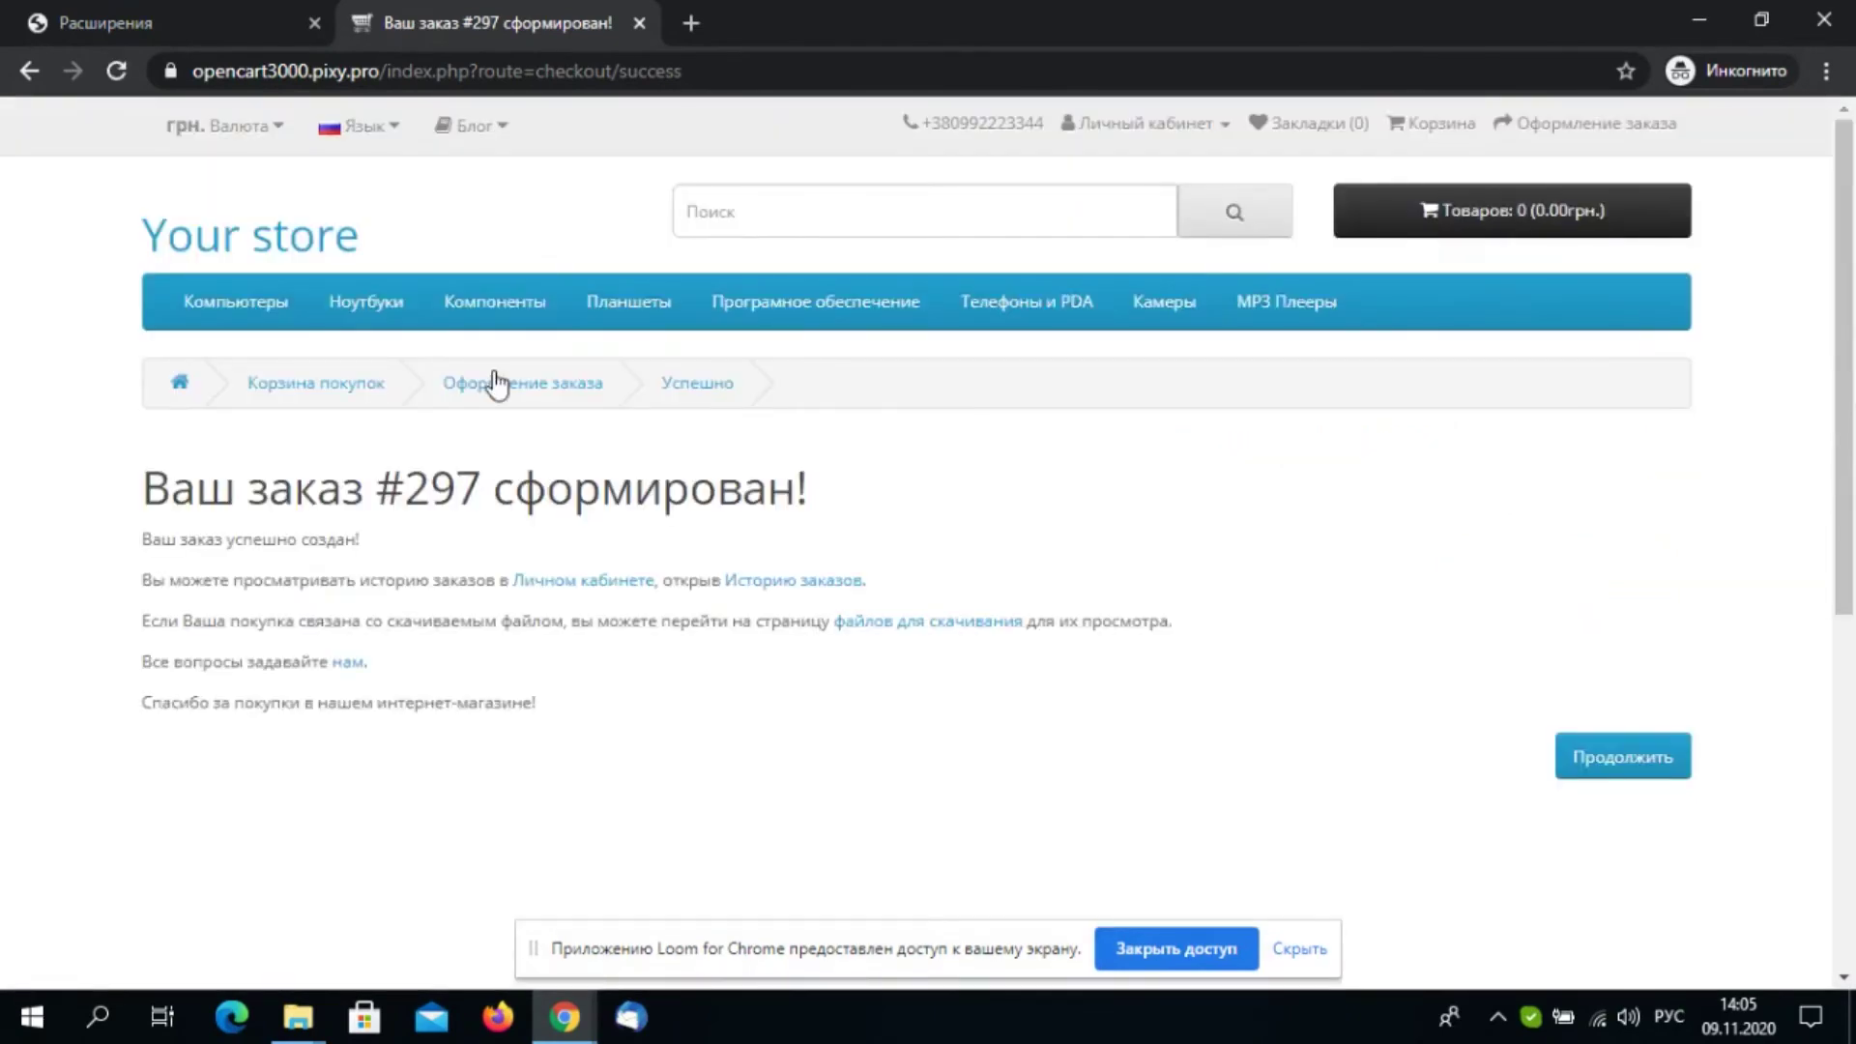
Switch to the store's admin panel and open the details of the newest order from the sales orders list
left_click(160, 14)
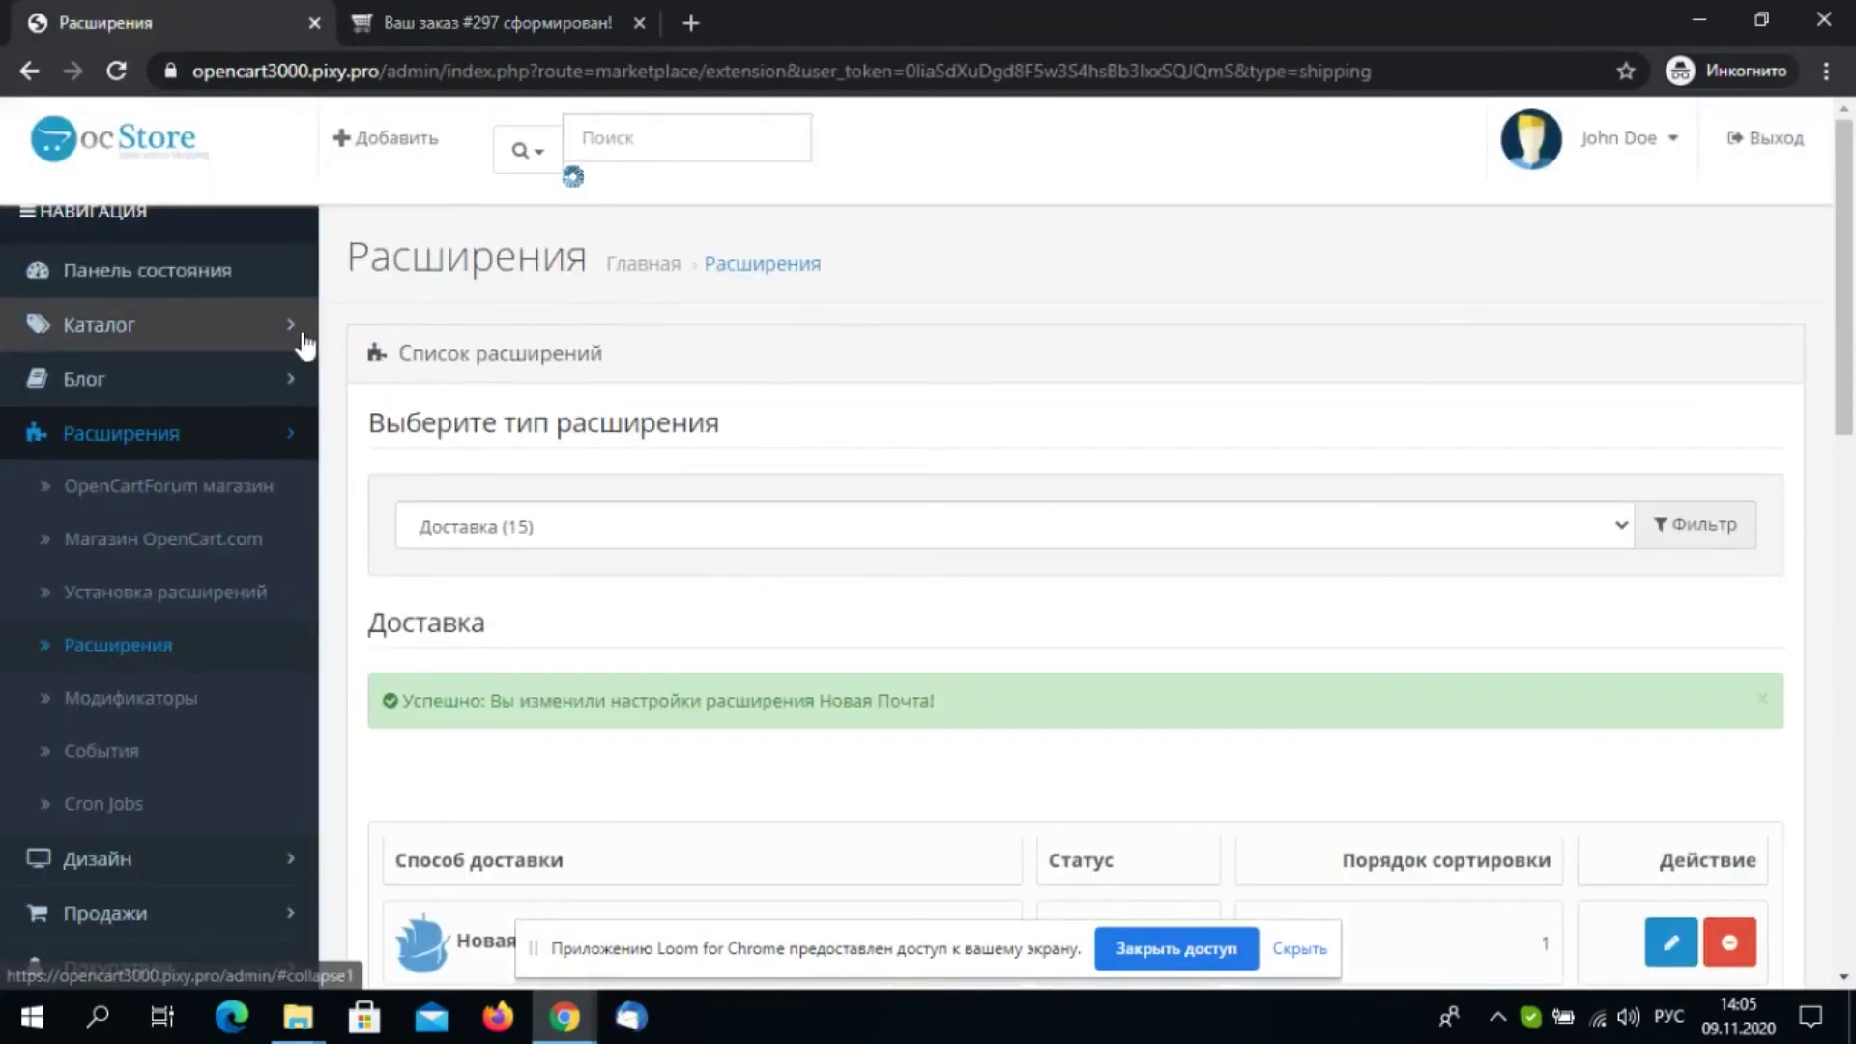
left_click(265, 430)
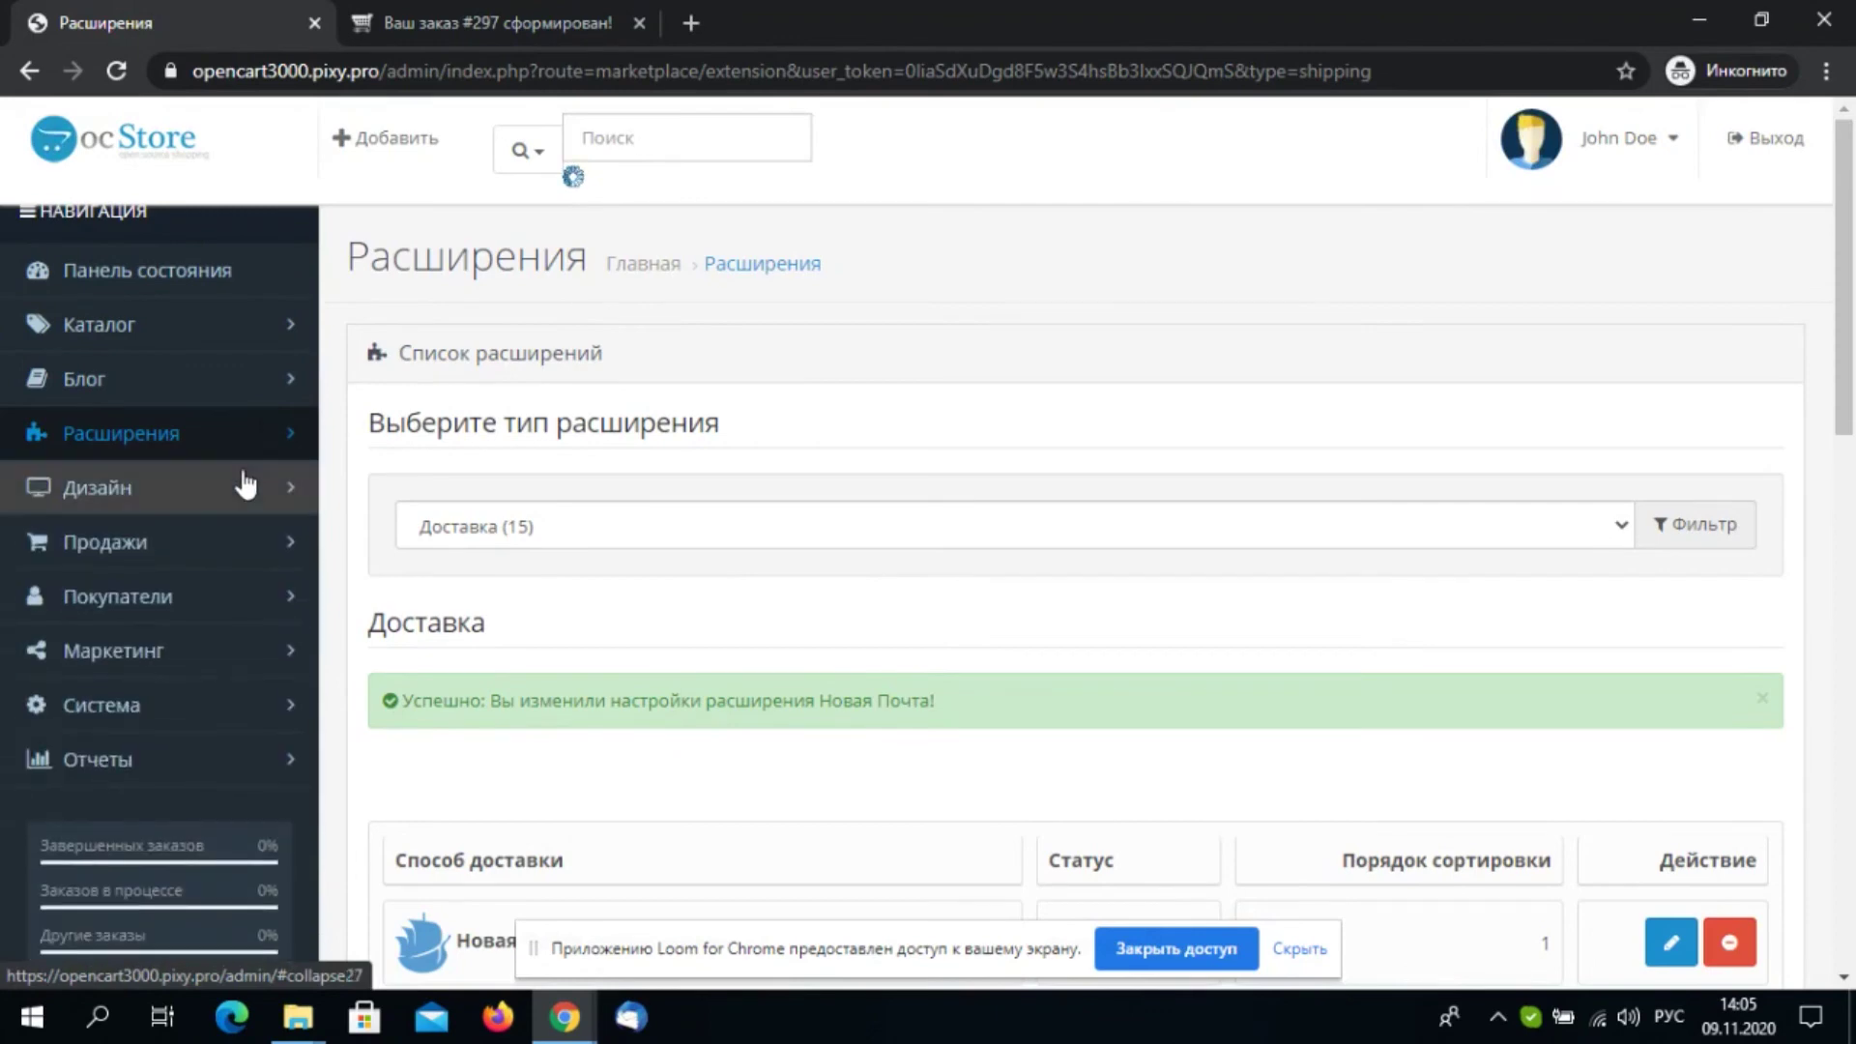
left_click(167, 545)
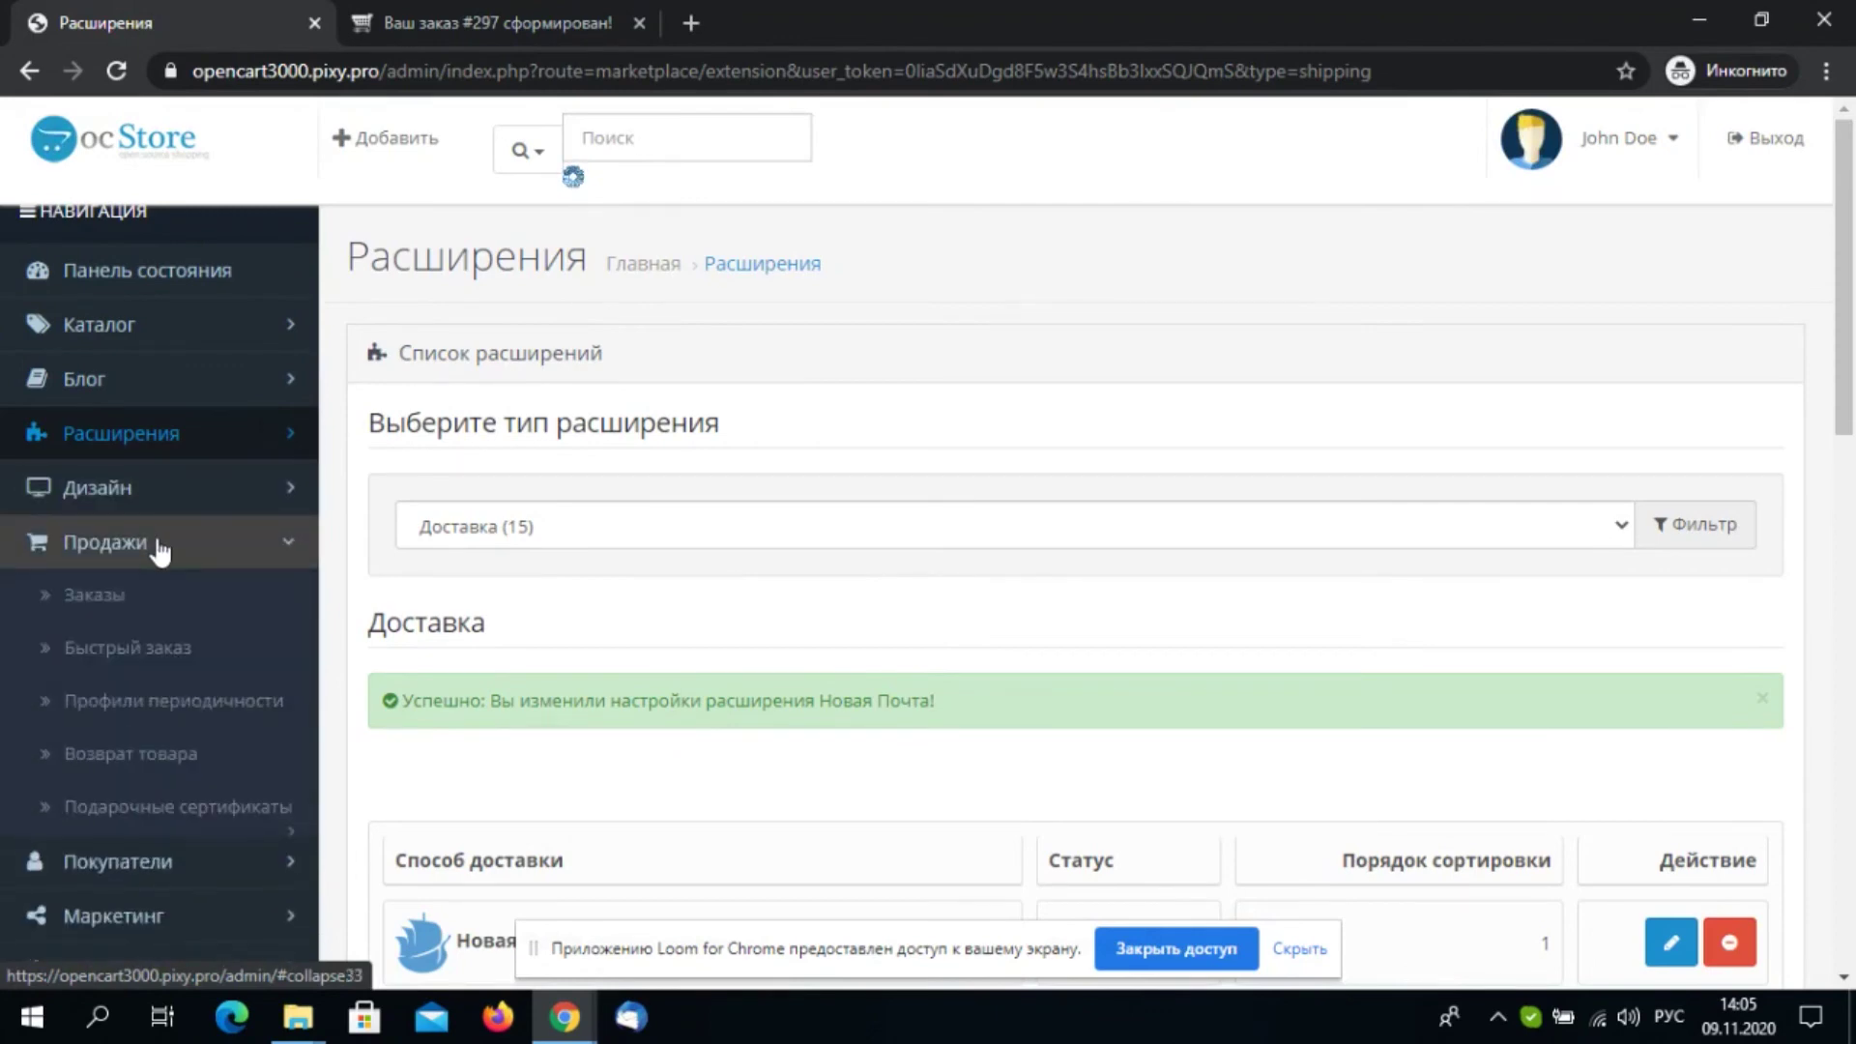
left_click(118, 595)
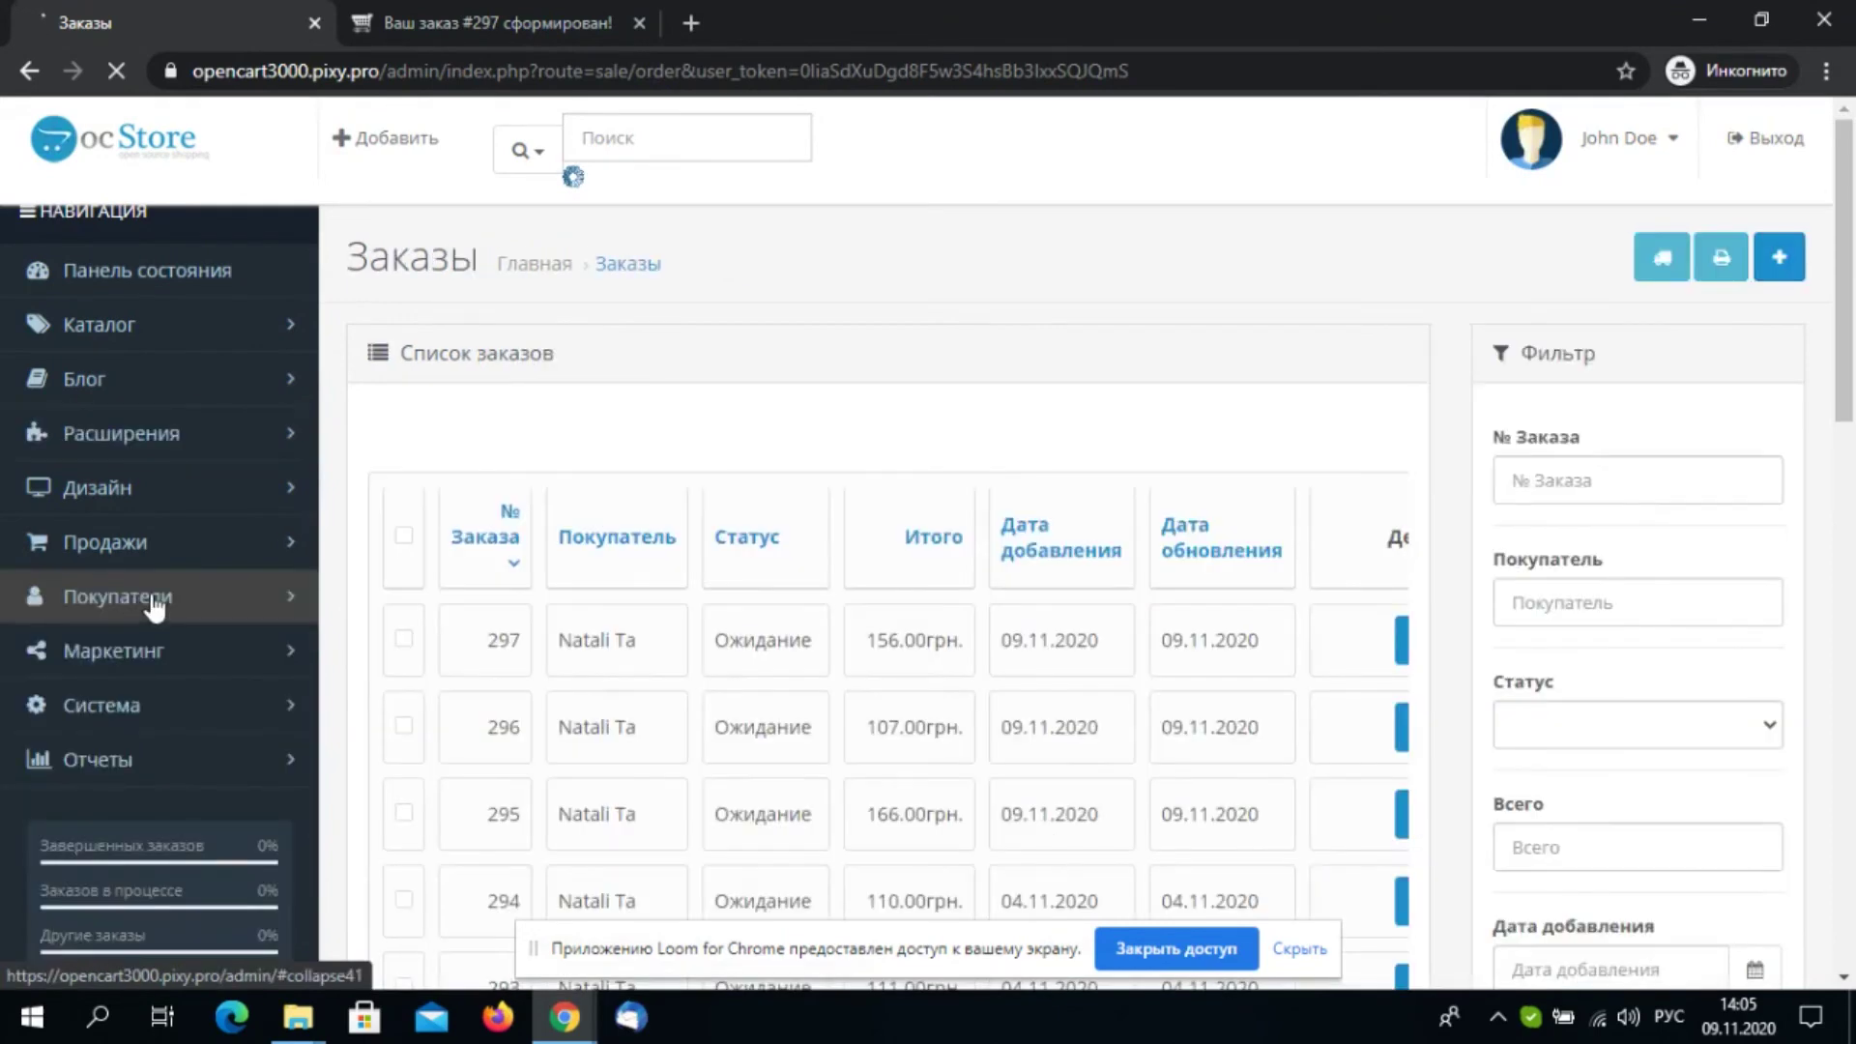
left_click(1400, 655)
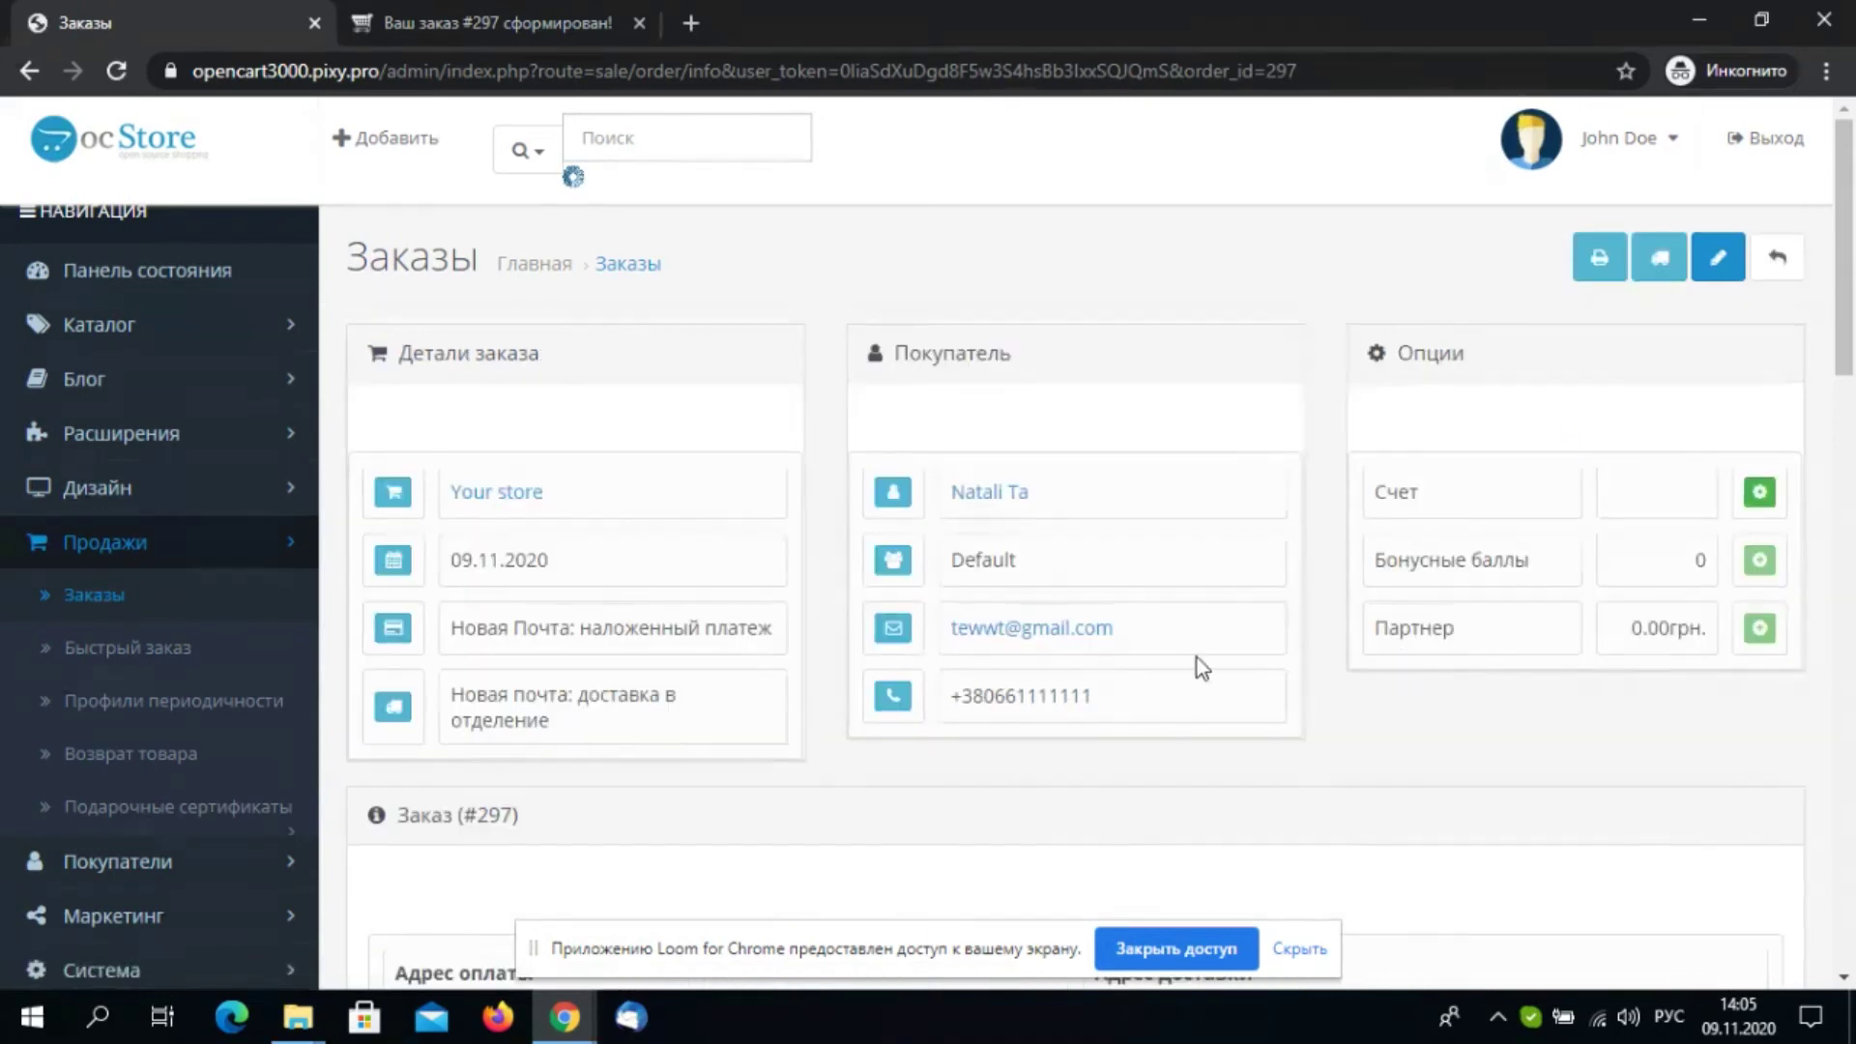
Review the order's addresses, products and history, and start creating a Новая Почта waybill from its delivery address
scroll(1199, 663, "down", 3)
scroll(1212, 667, "down", 4)
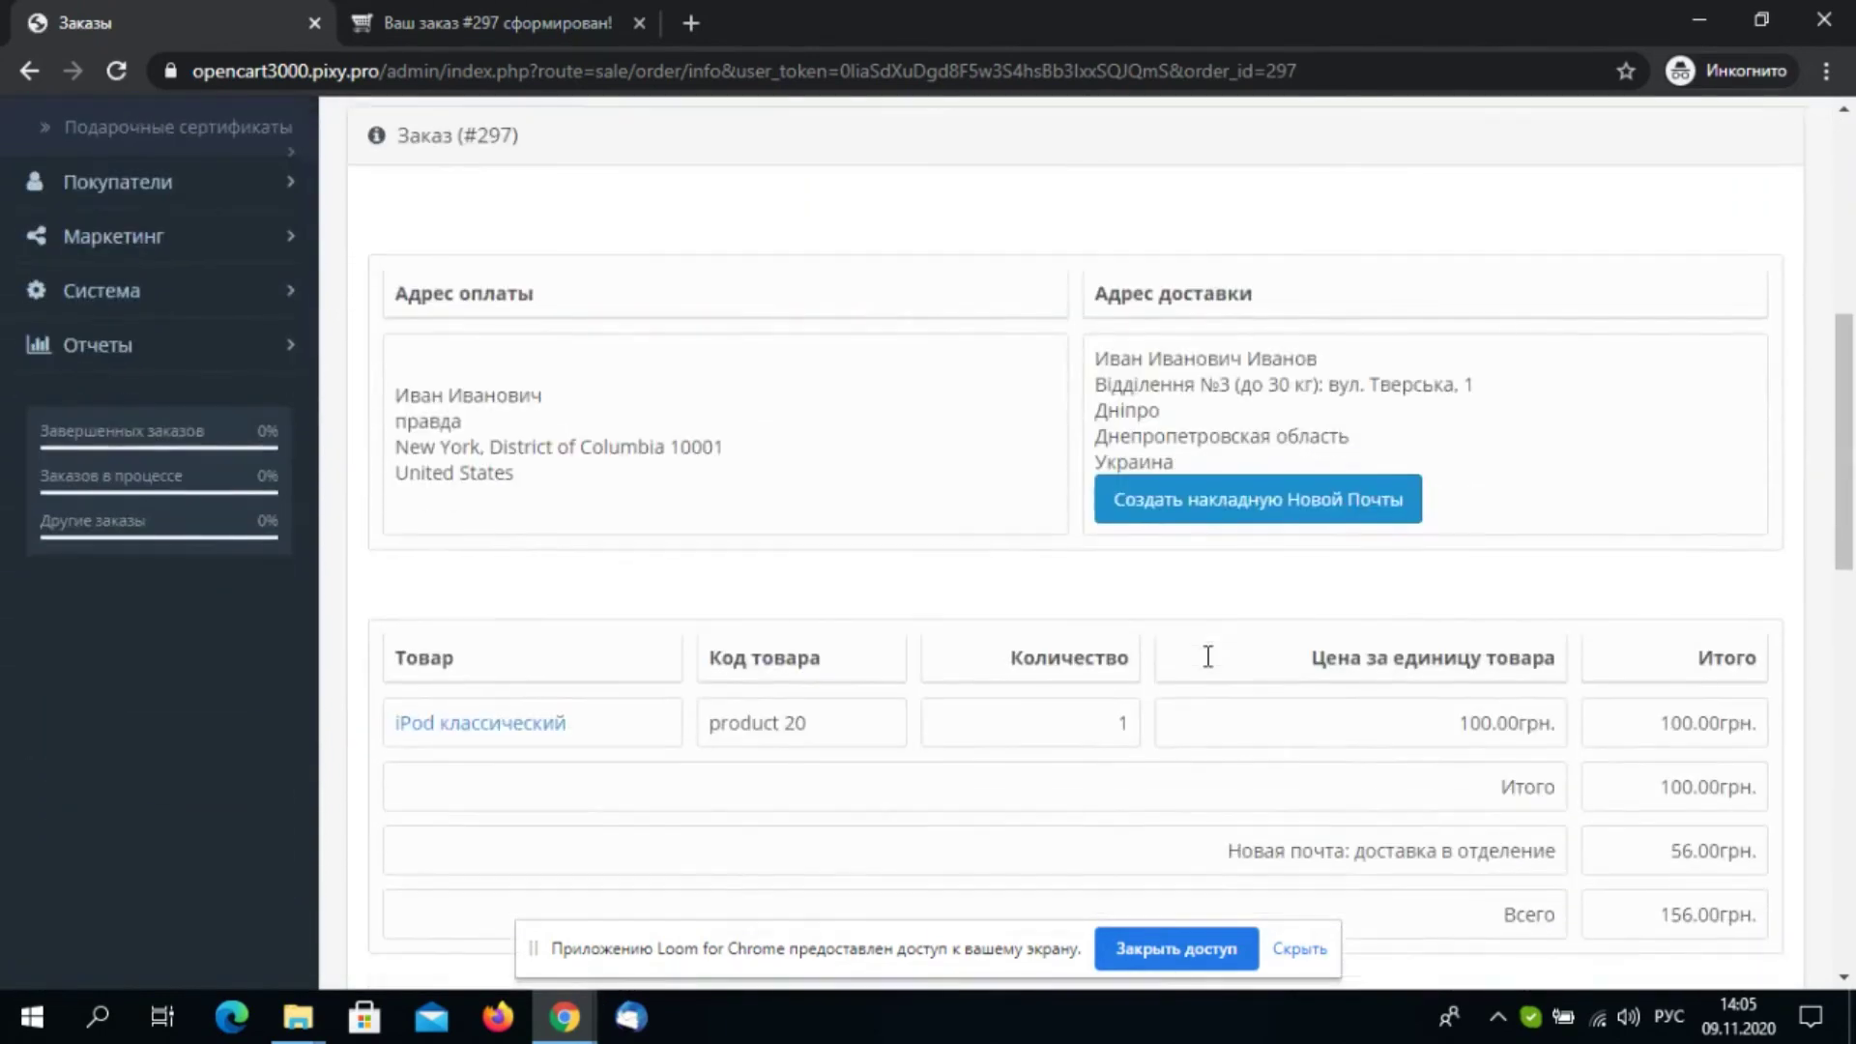
scroll(1211, 667, "down", 1)
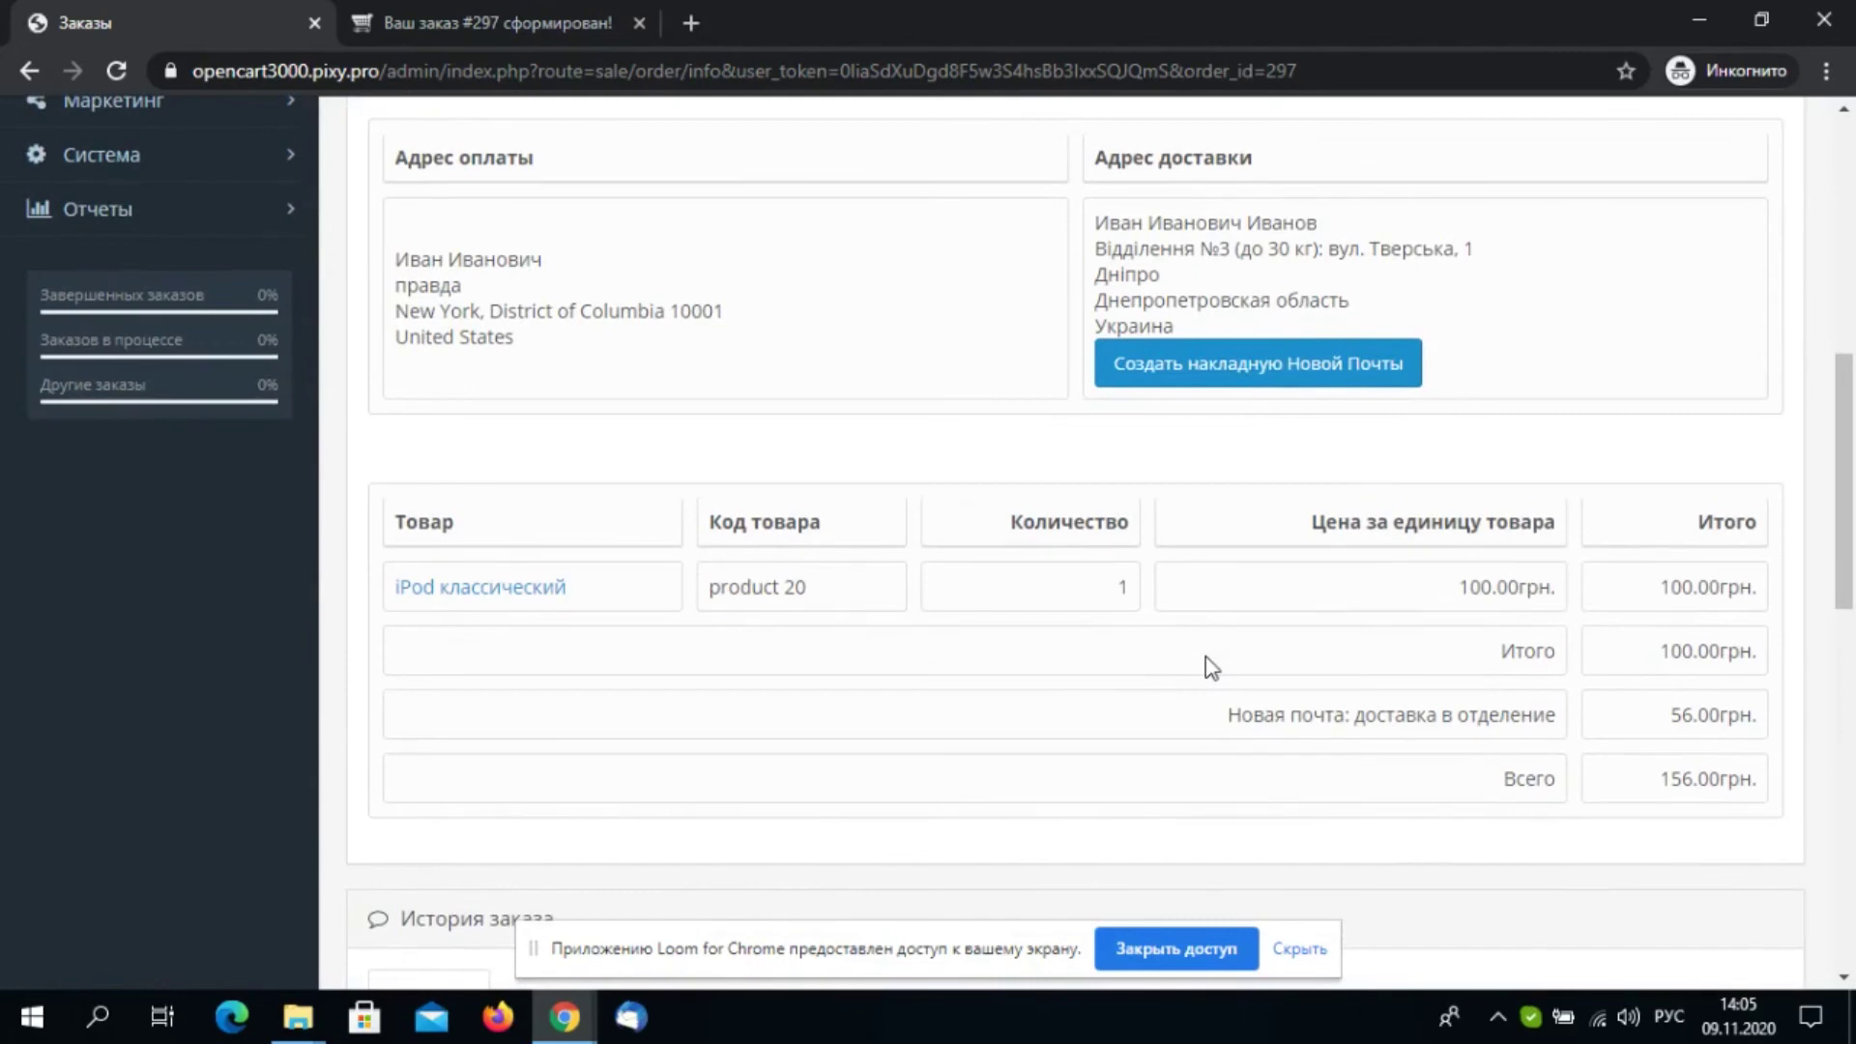
scroll(1211, 667, "down", 7)
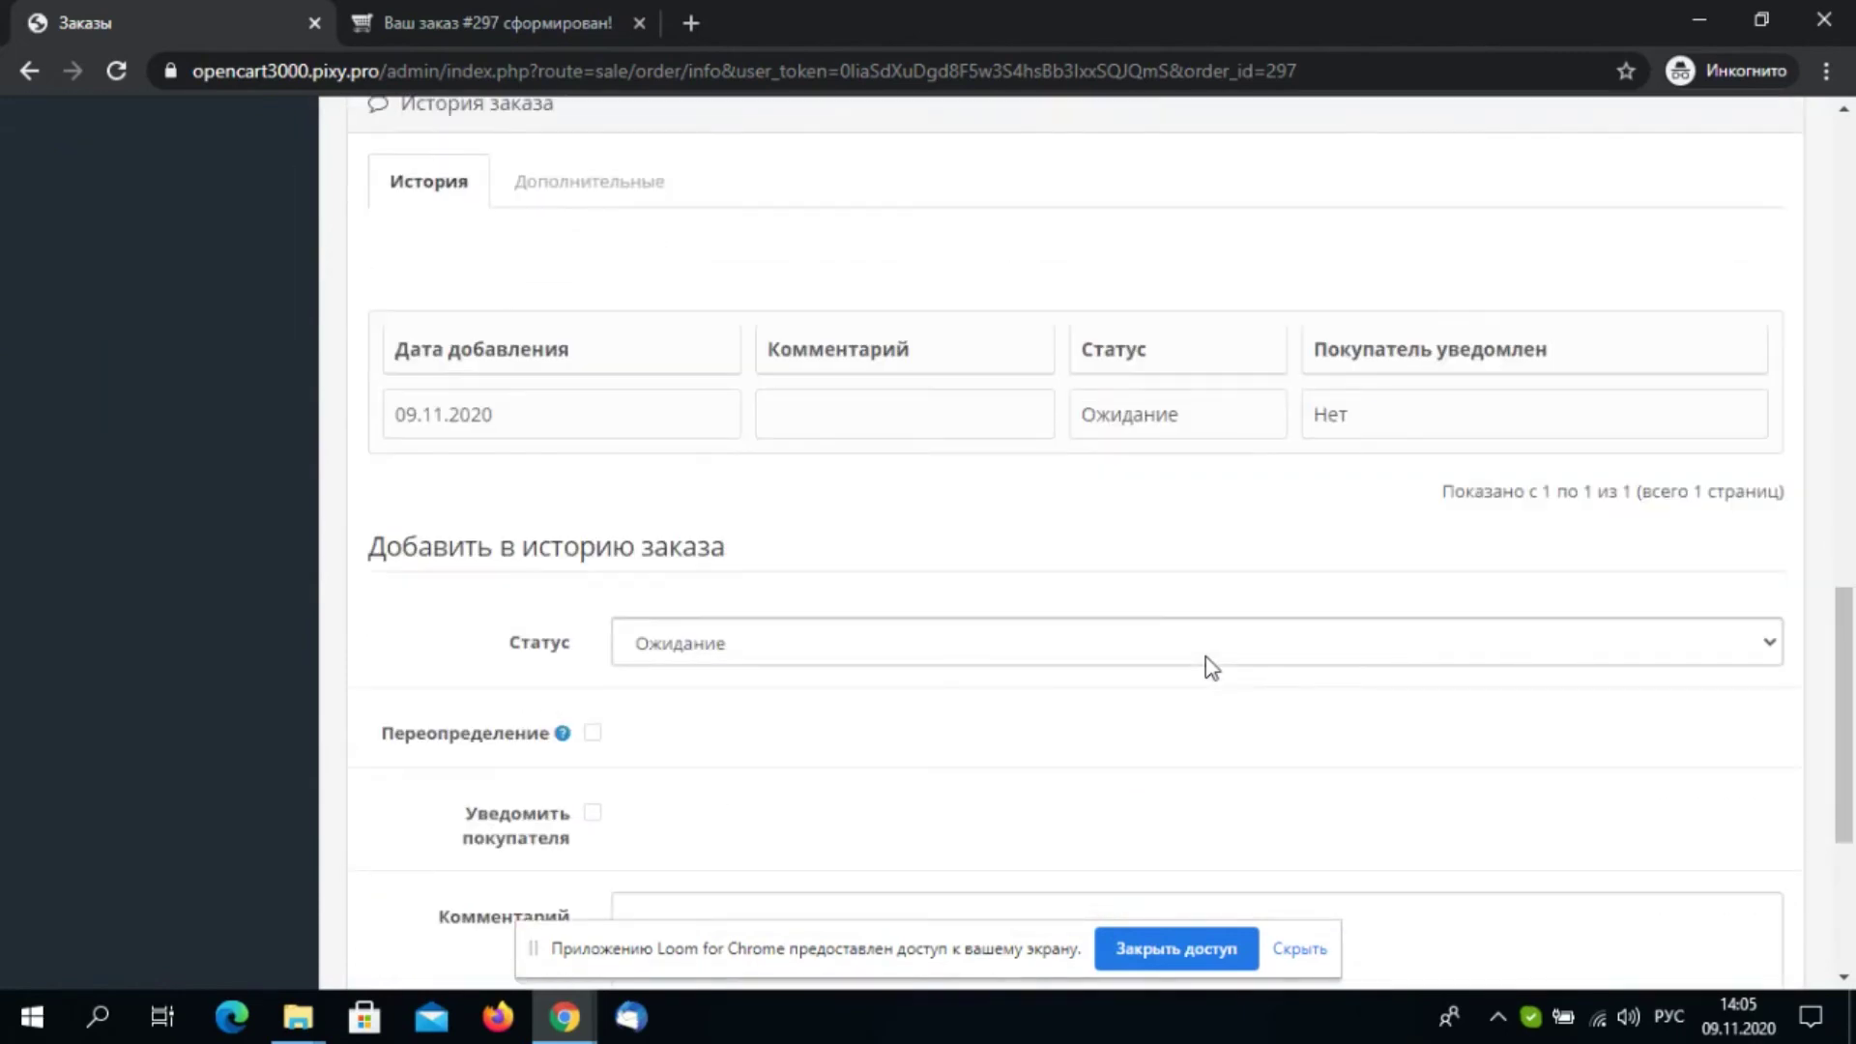
scroll(1211, 667, "up", 10)
left_click(1215, 496)
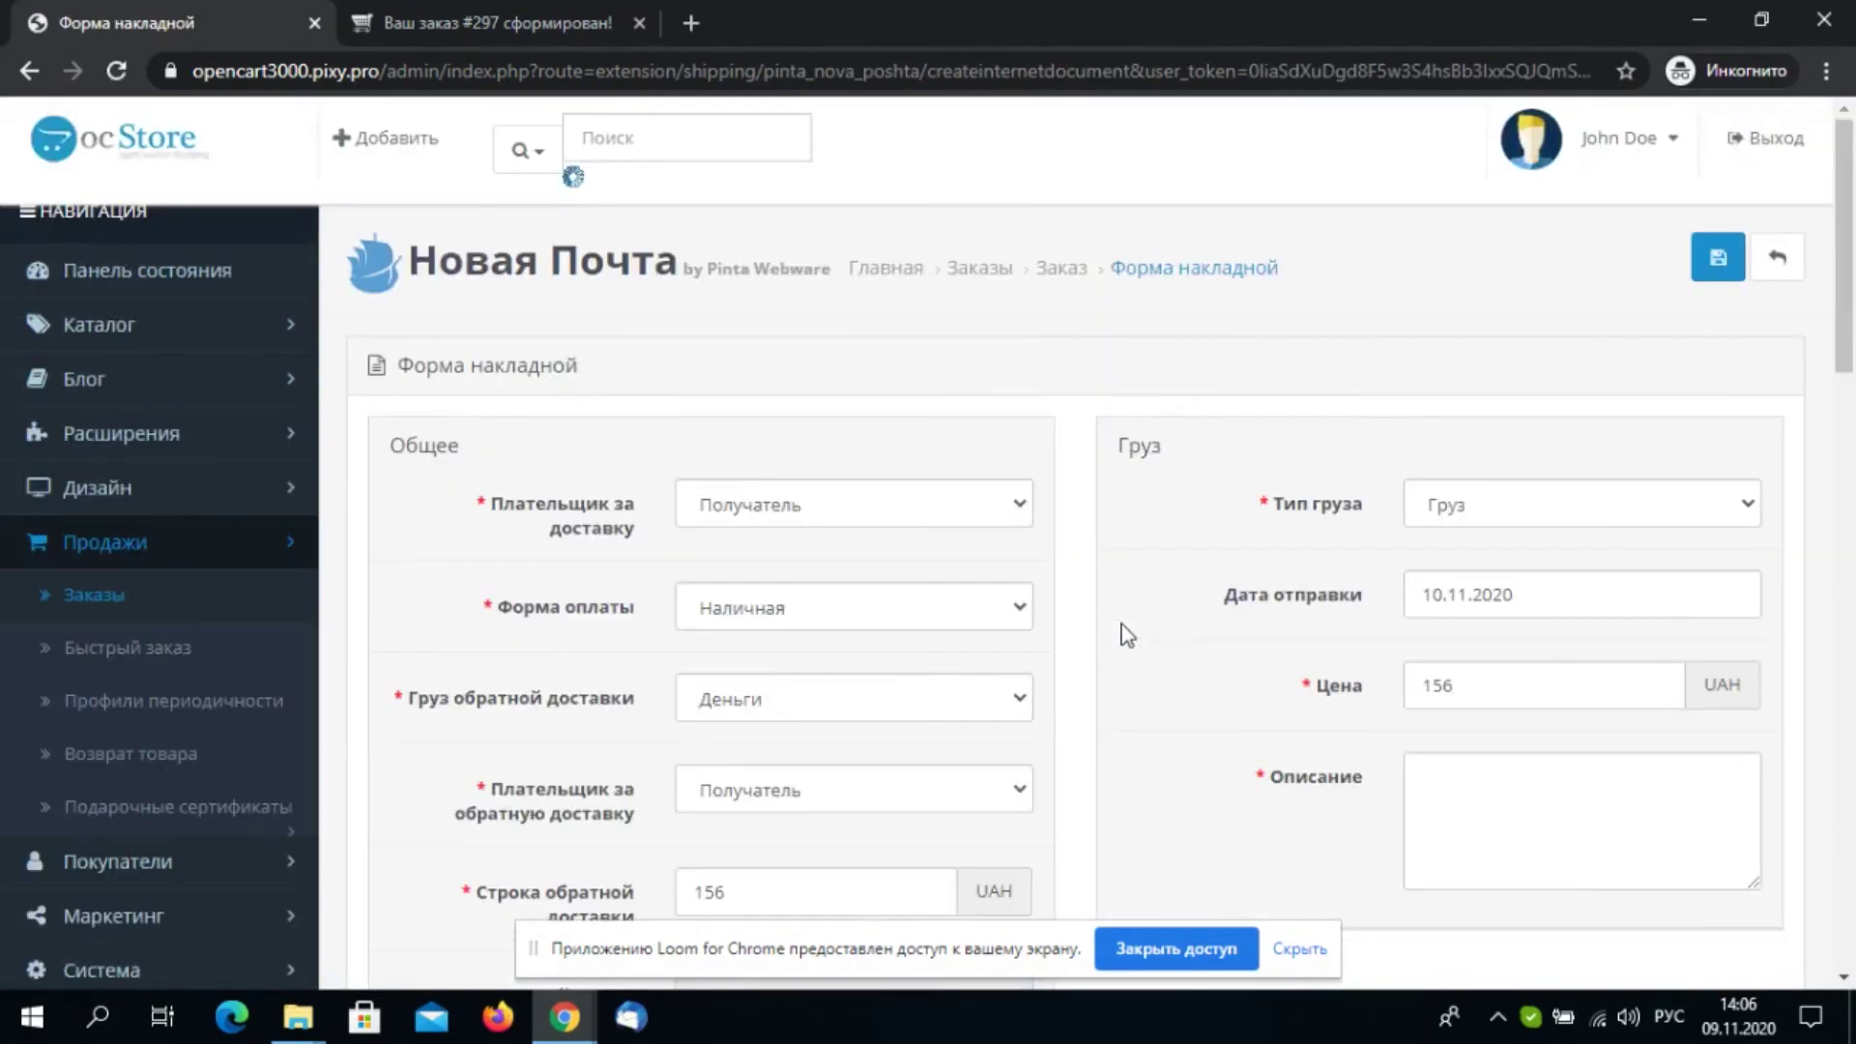
Set the cargo description in the waybill form to Аксессуары к одежде
scroll(1152, 611, "down", 3)
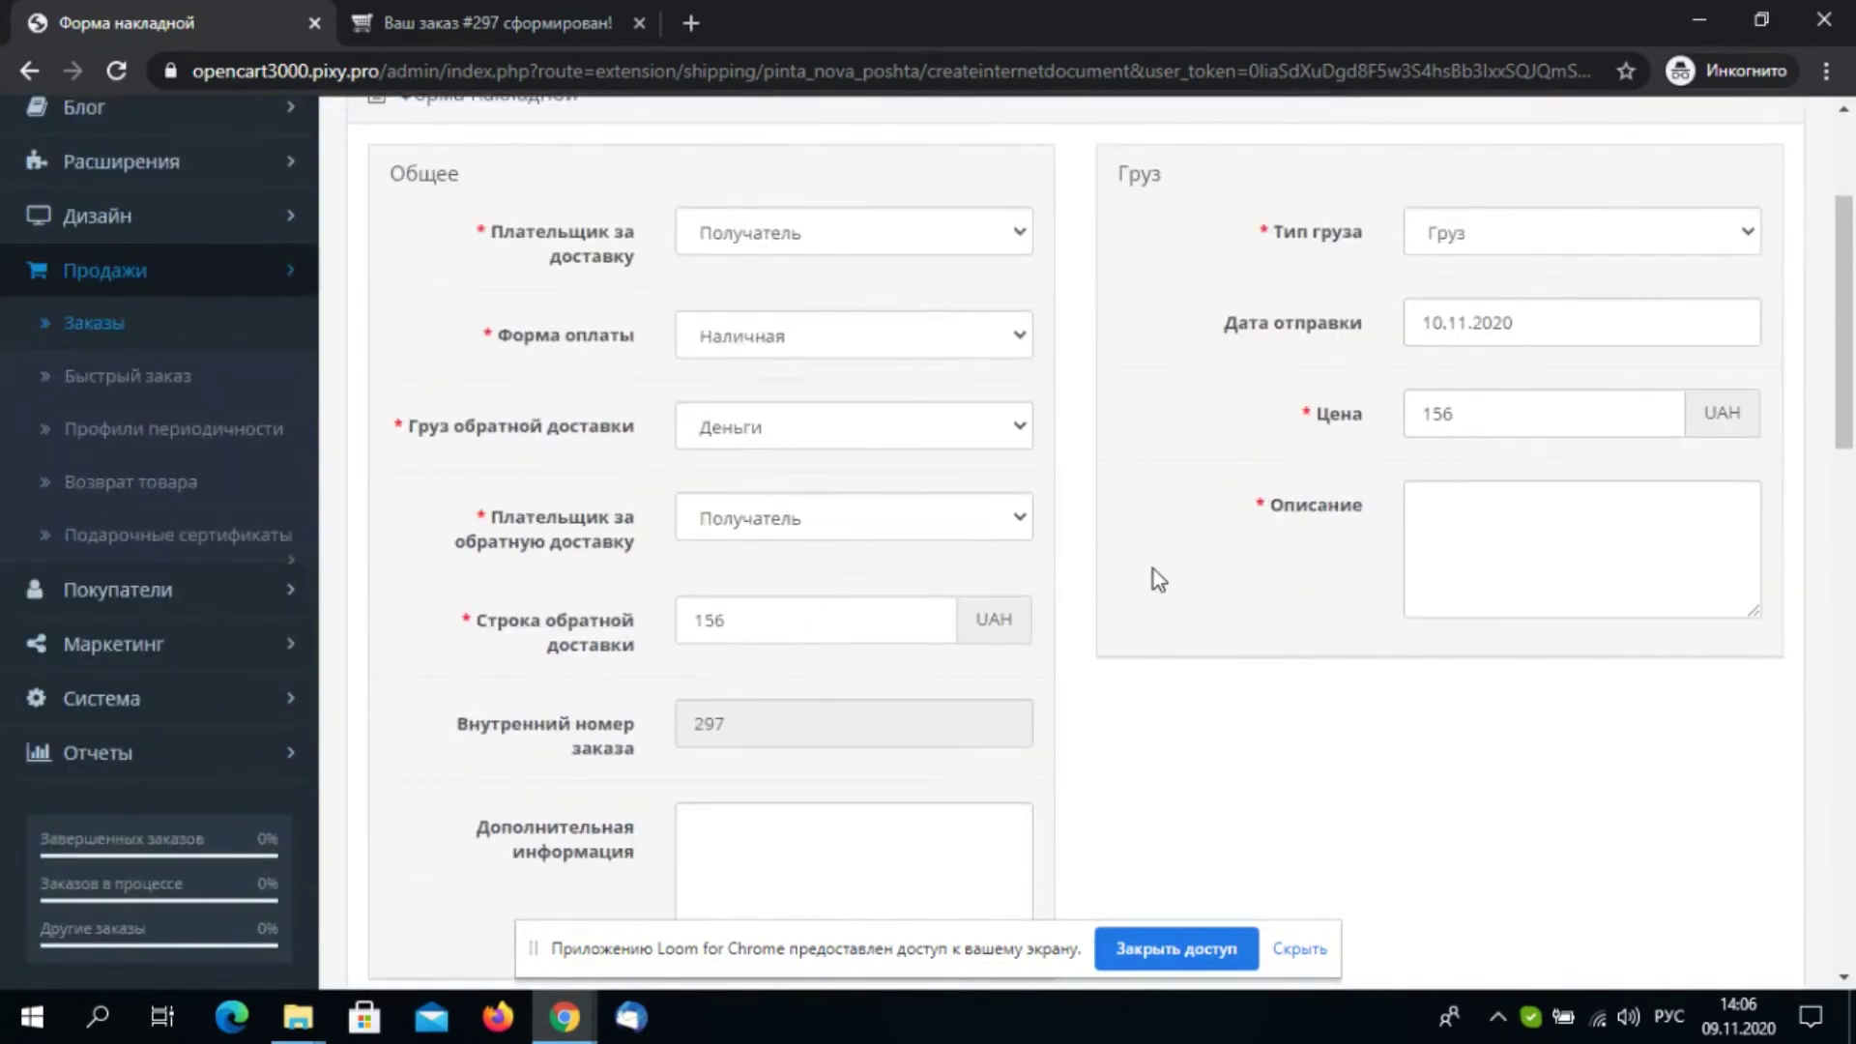
scroll(1121, 574, "down", 2)
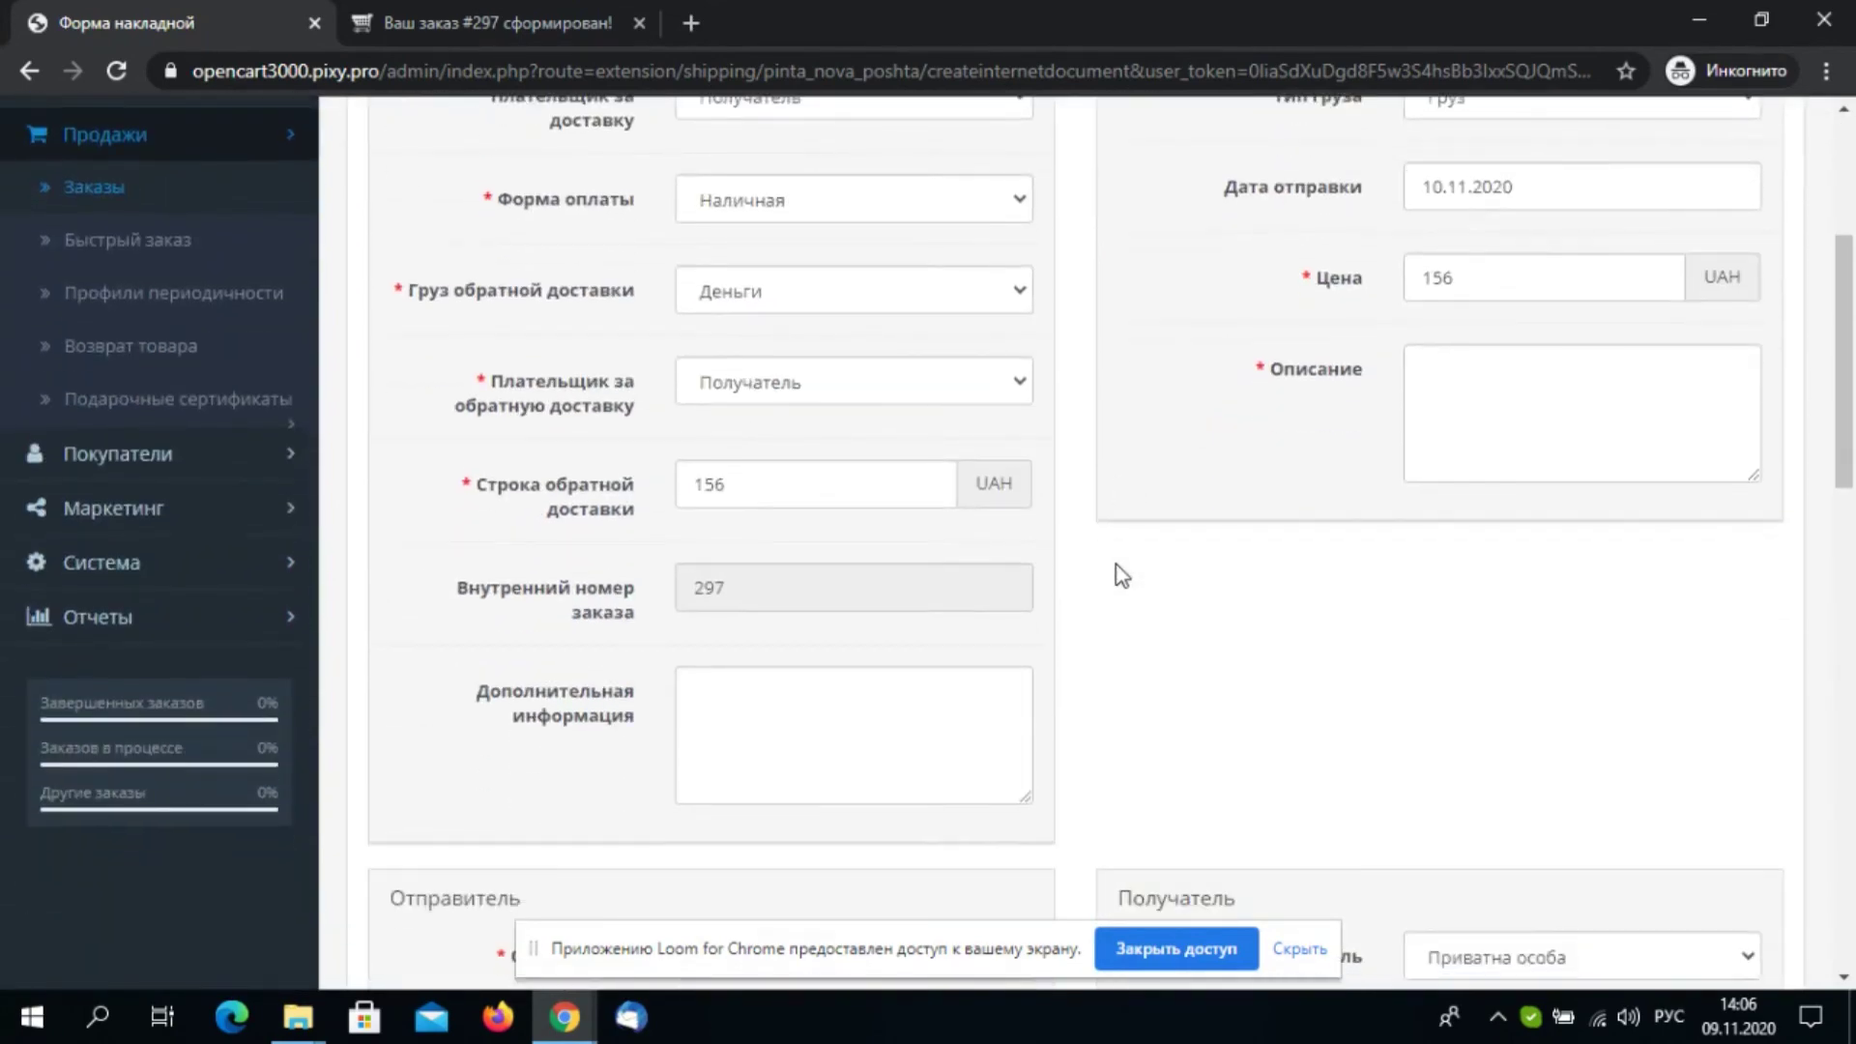
scroll(1122, 575, "up", 3)
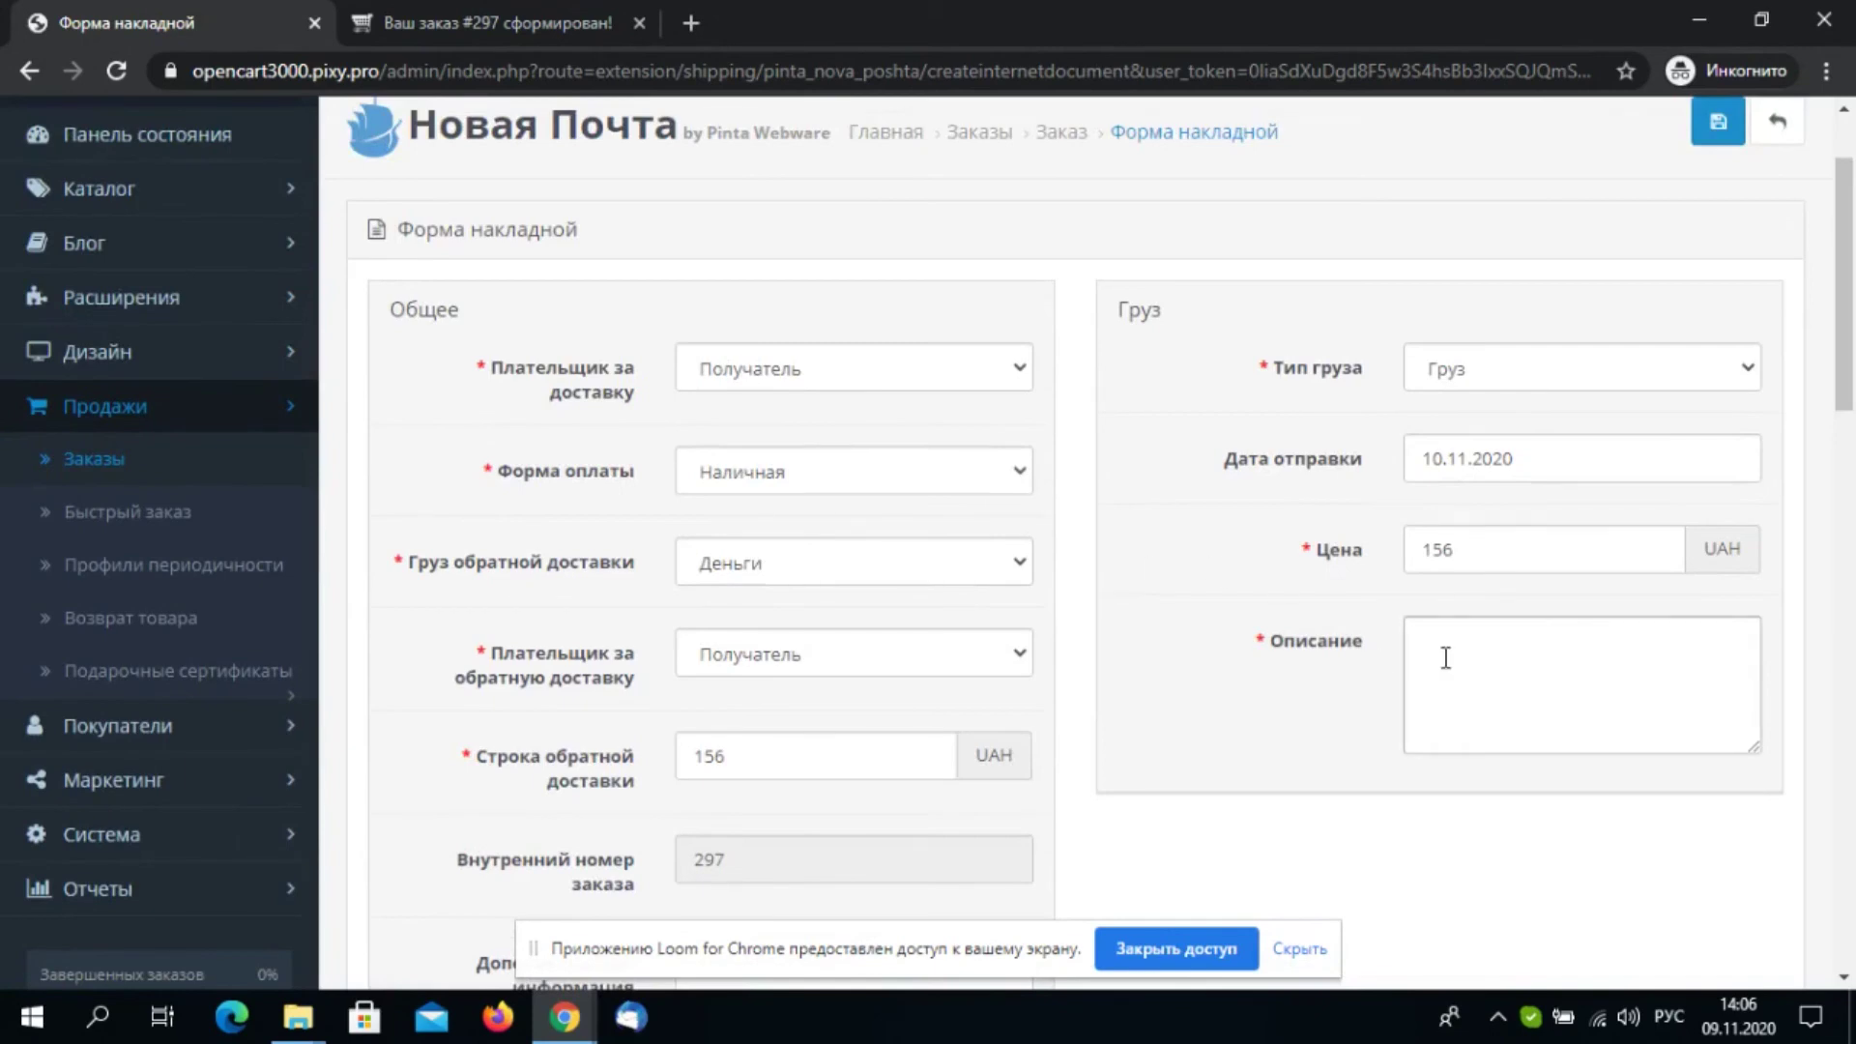
left_click(1449, 658)
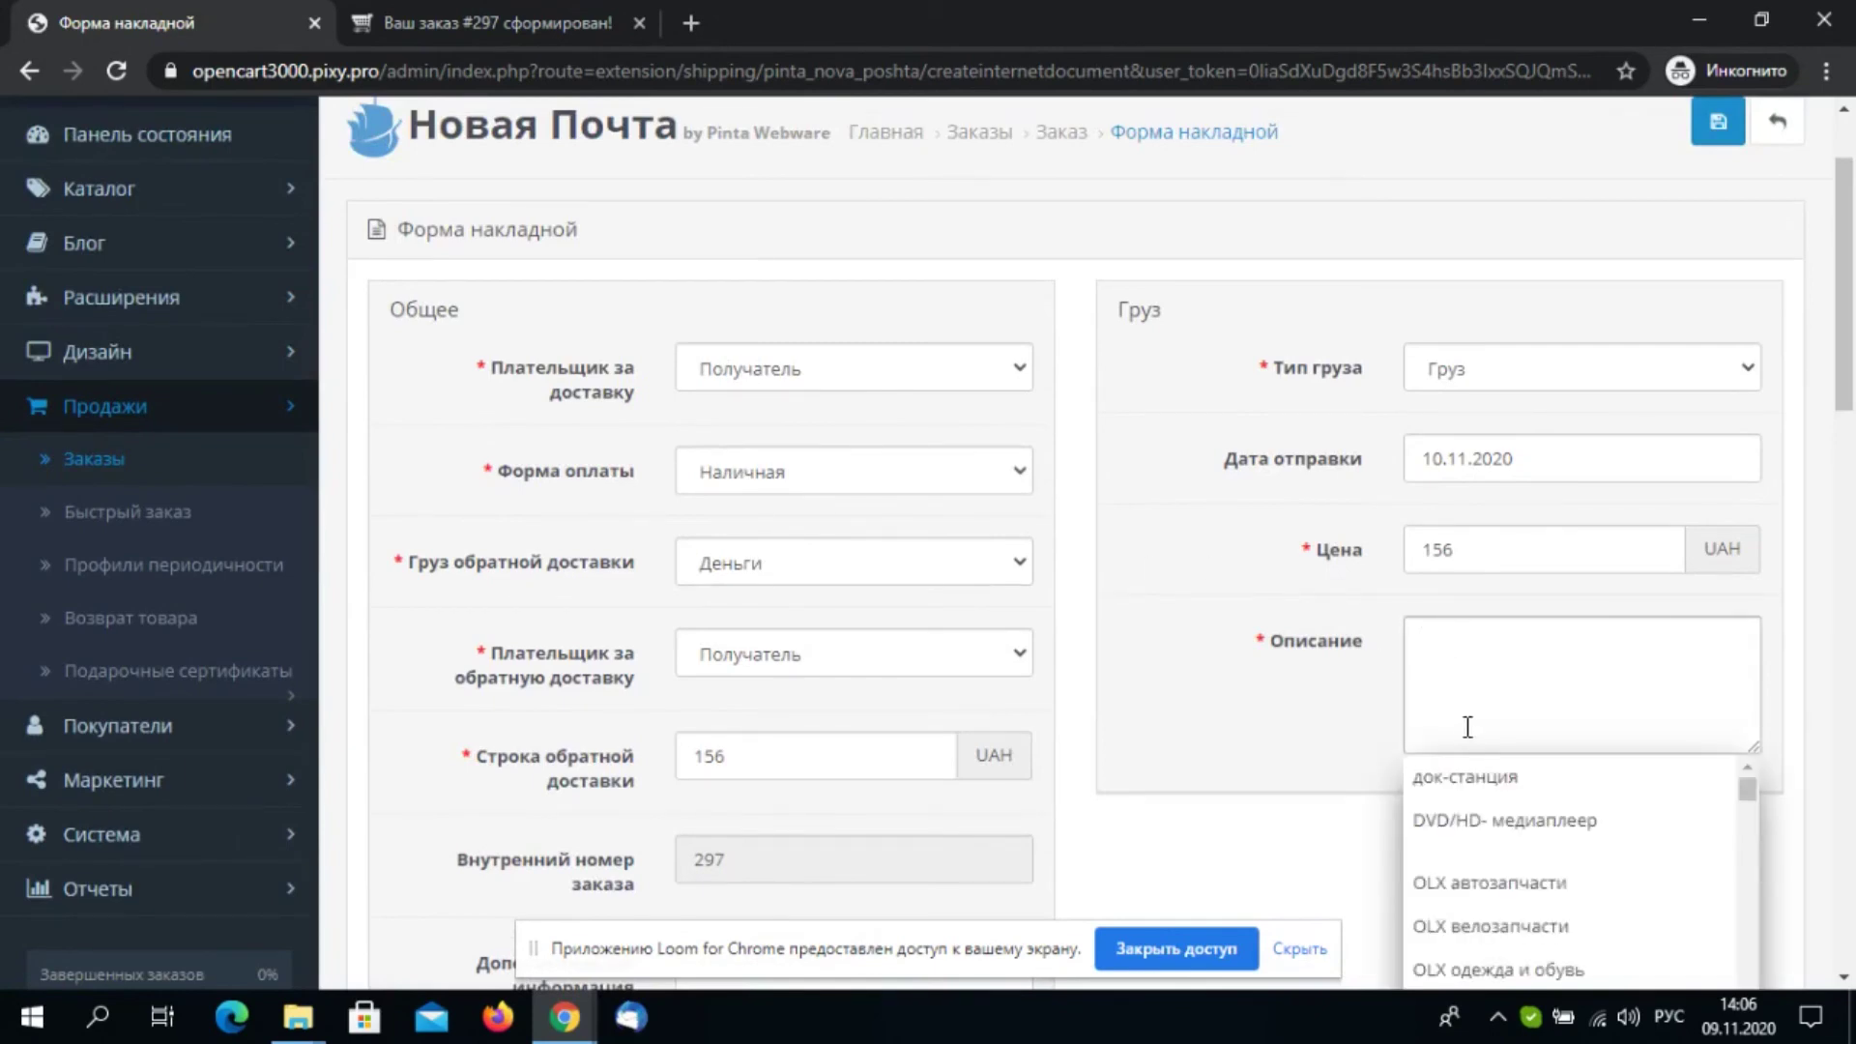
scroll(1465, 727, "down", 4)
scroll(1539, 486, "down", 5)
scroll(1539, 486, "down", 5)
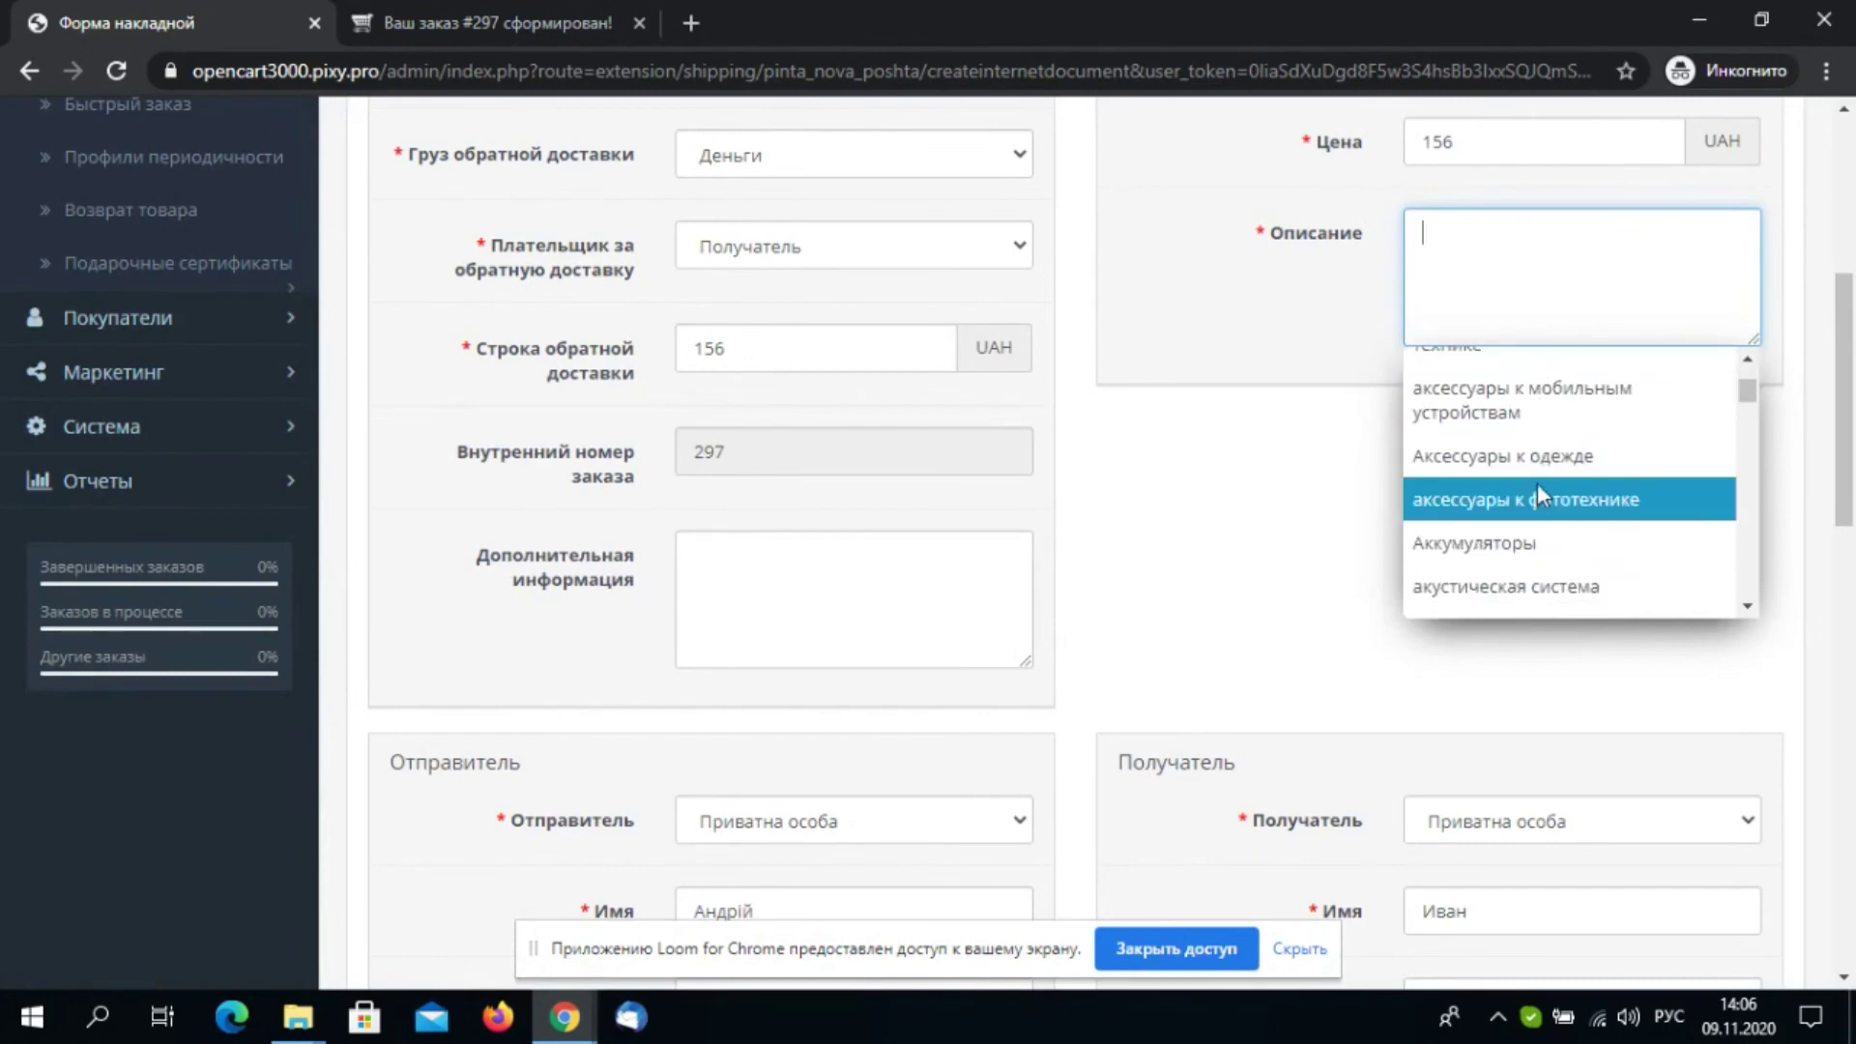
left_click(1532, 456)
scroll(1251, 474, "up", 1)
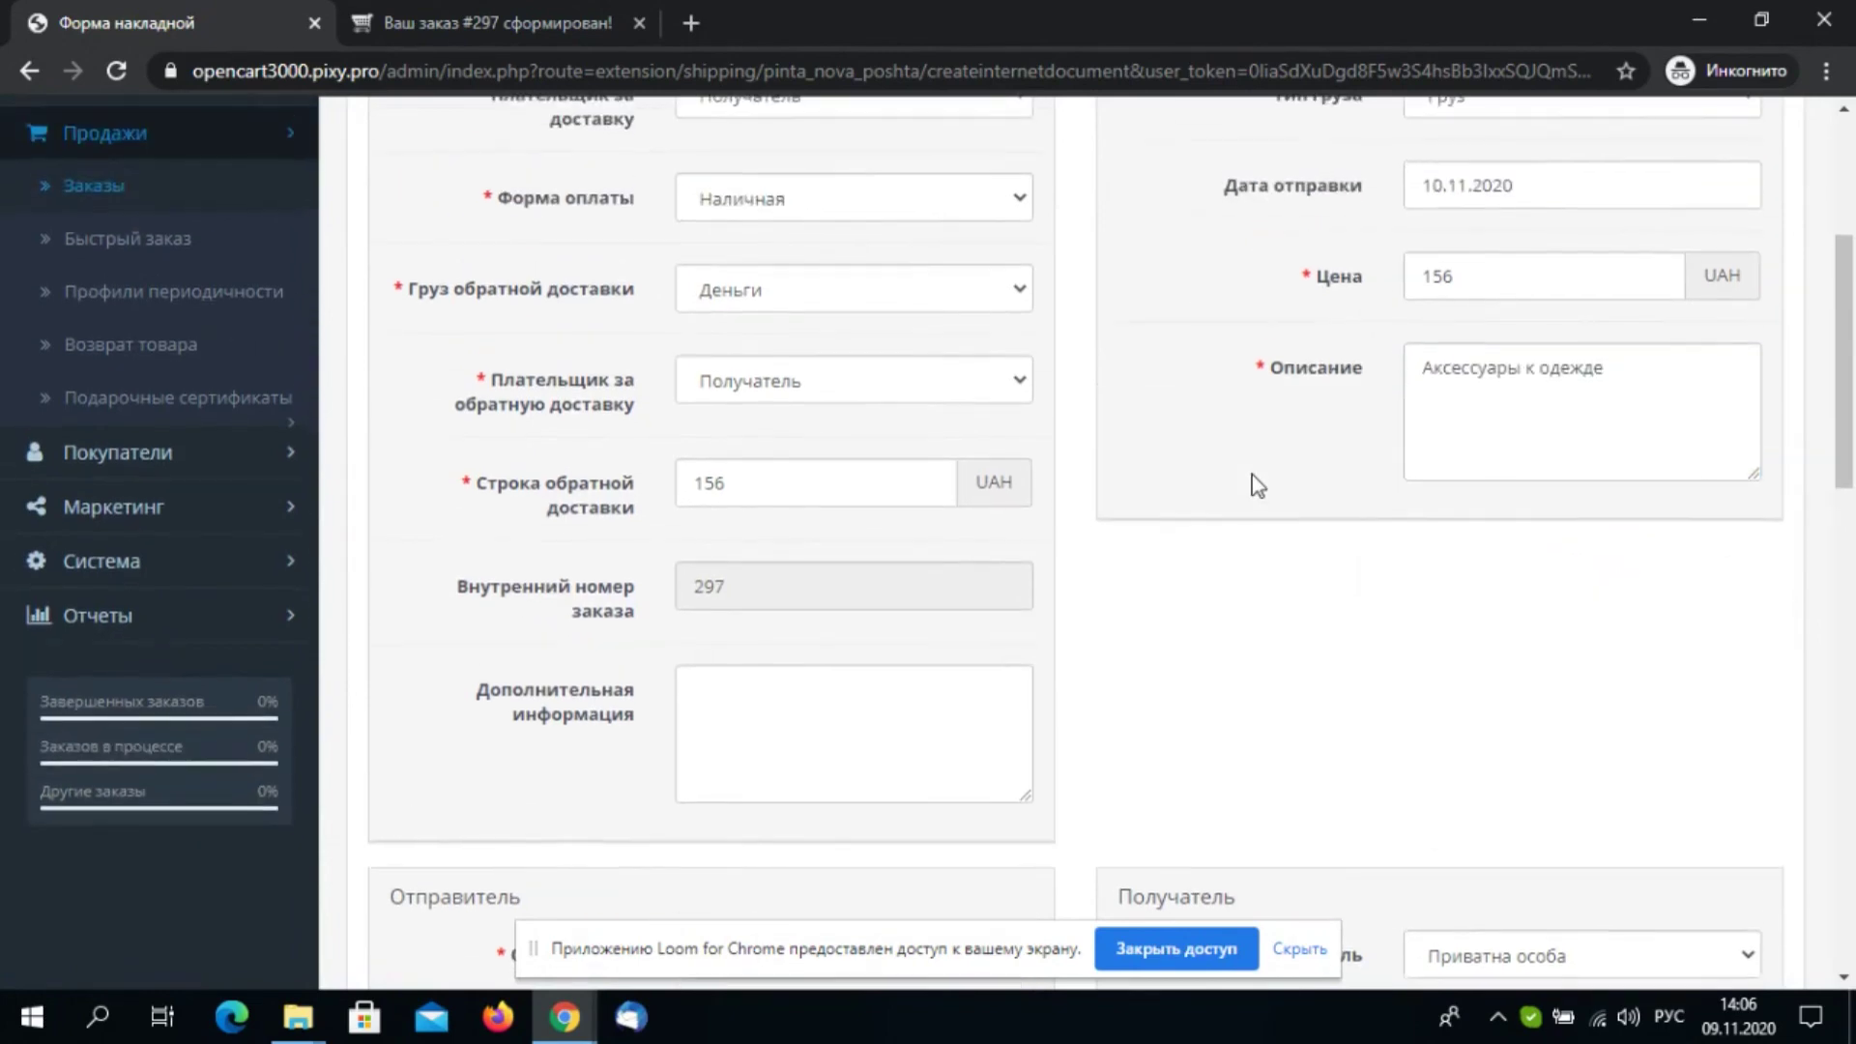
Check the sender, recipient and package details in the waybill form and save the waybill
scroll(1251, 474, "down", 3)
scroll(1252, 475, "down", 3)
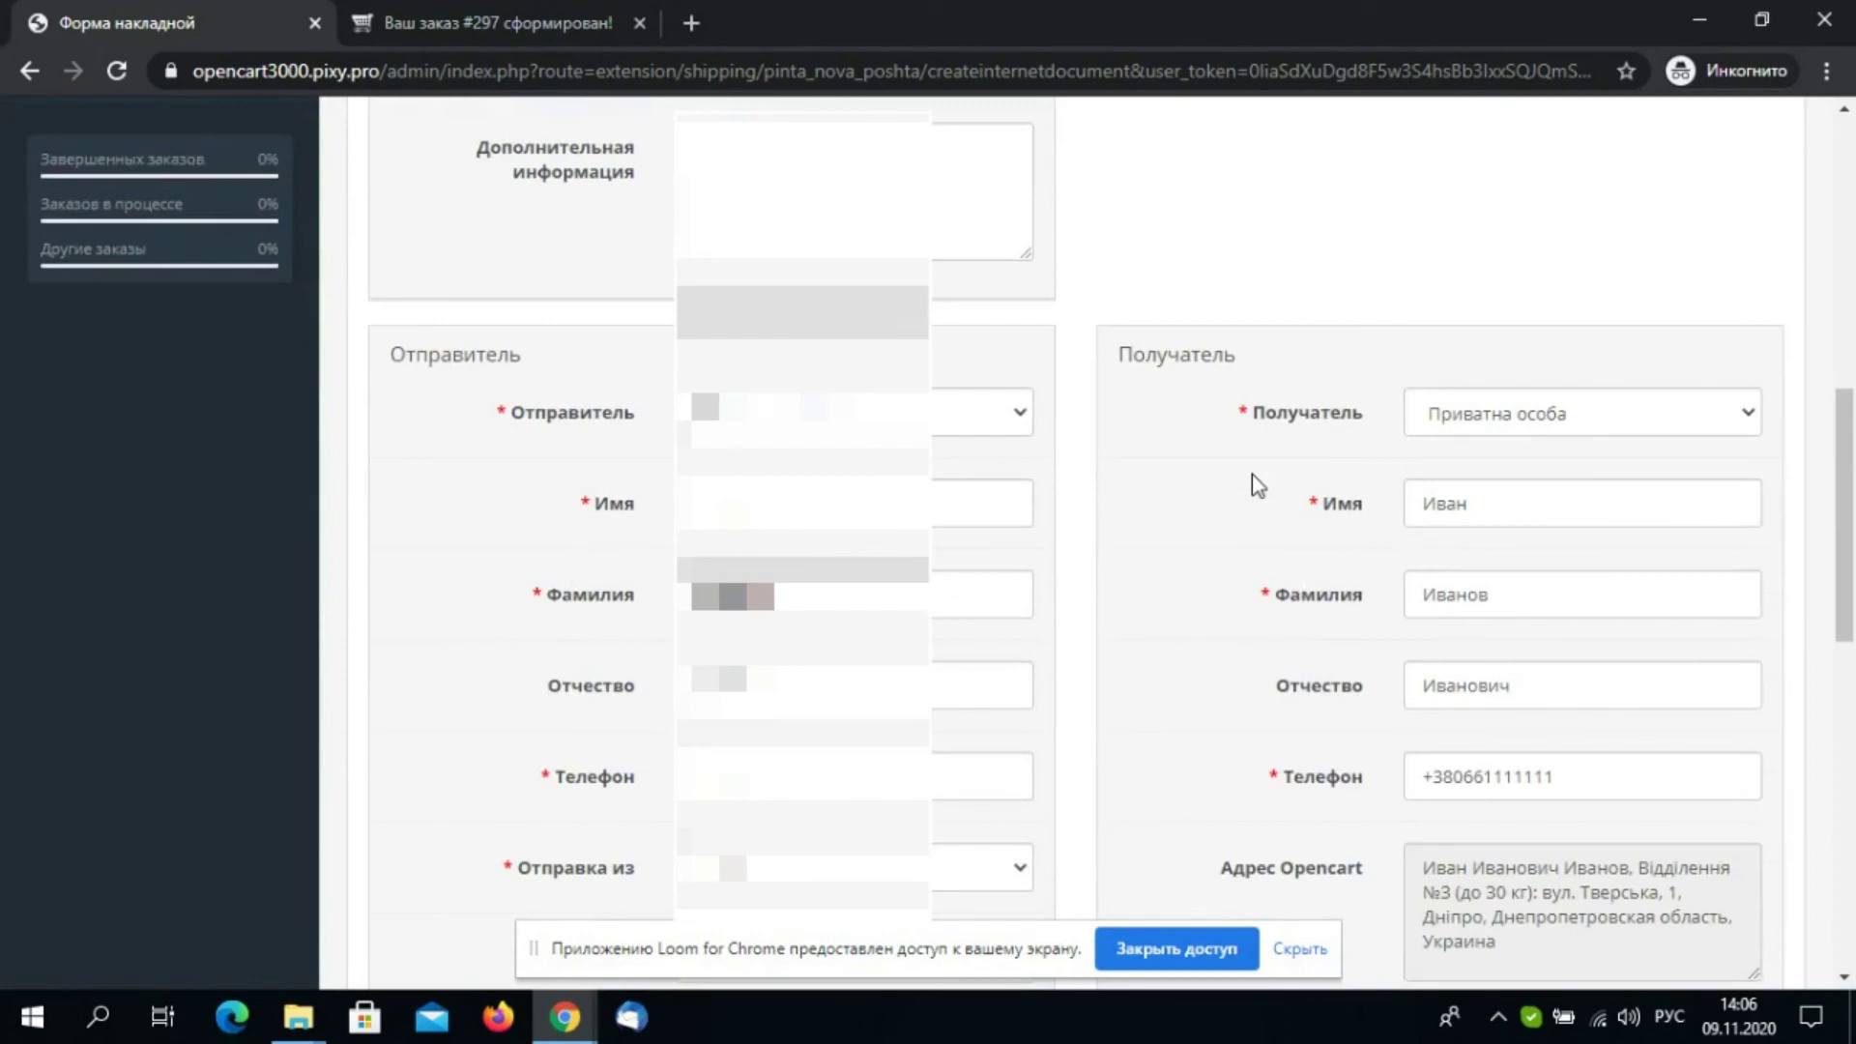
scroll(1257, 485, "down", 2)
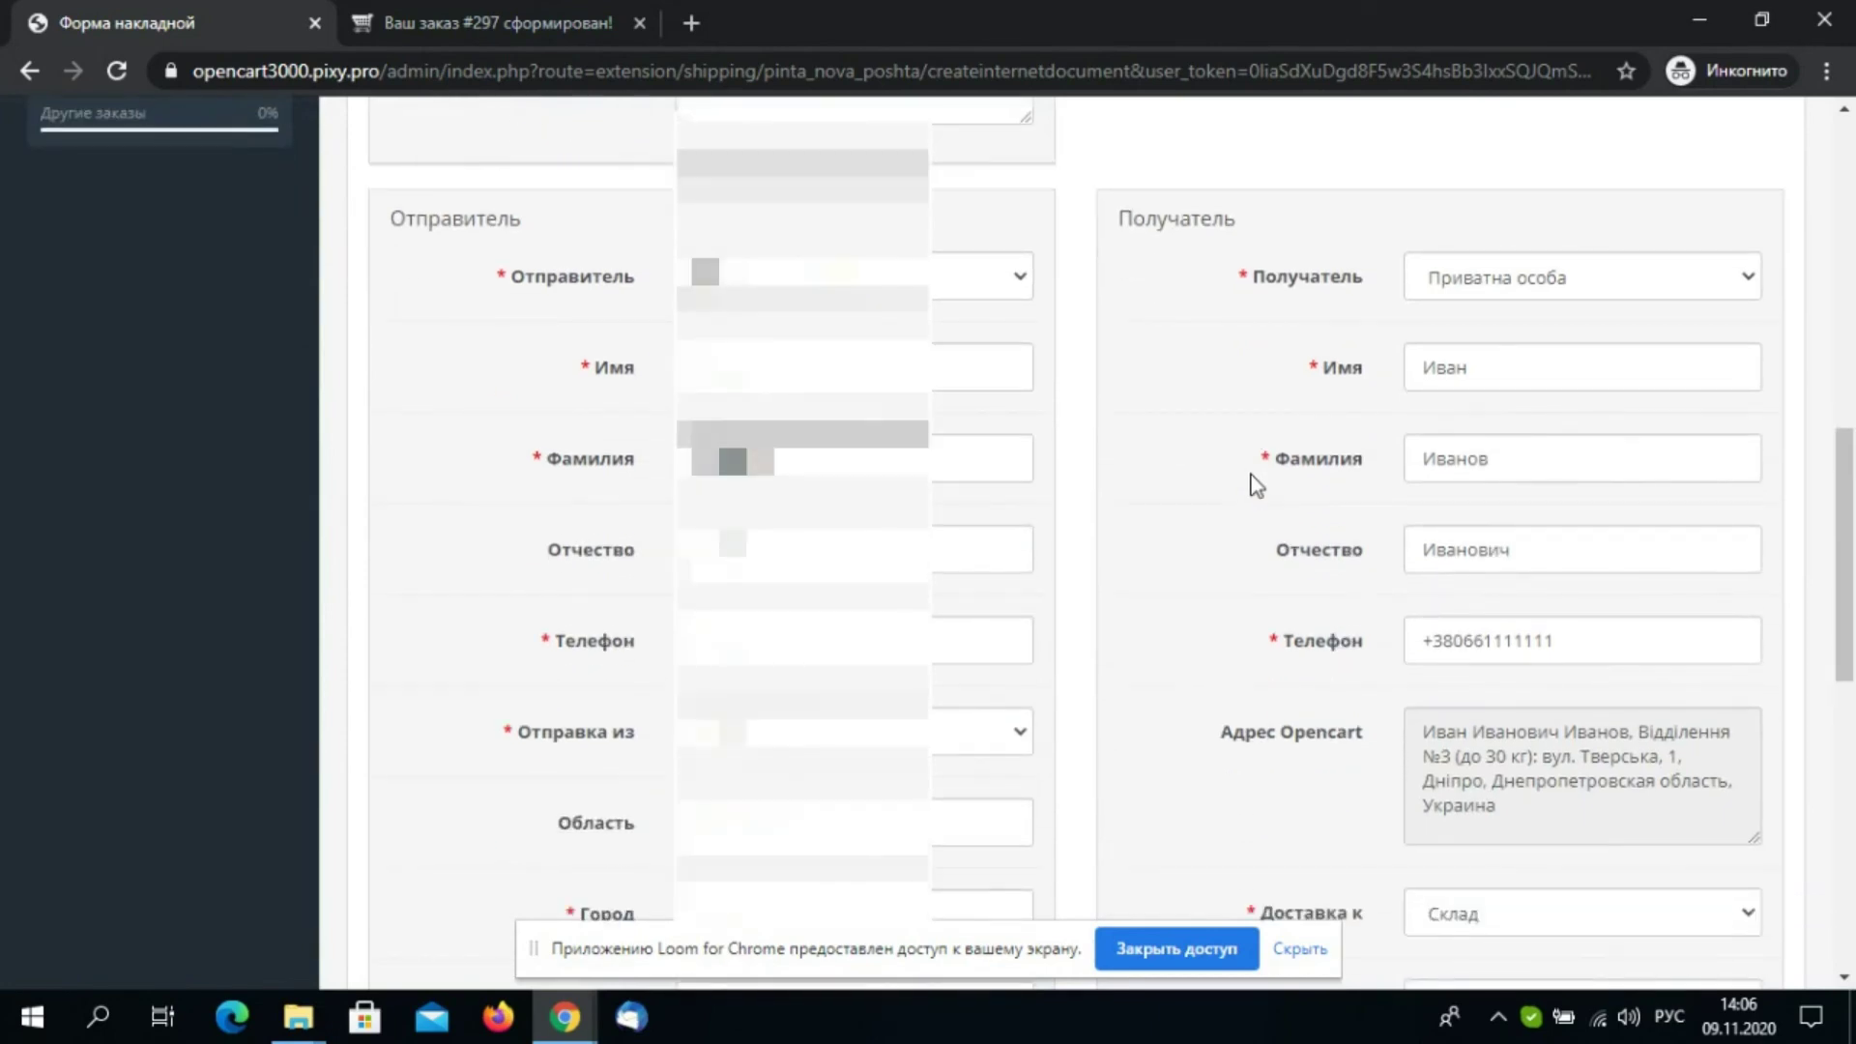
scroll(1256, 485, "down", 1)
scroll(1247, 489, "down", 1)
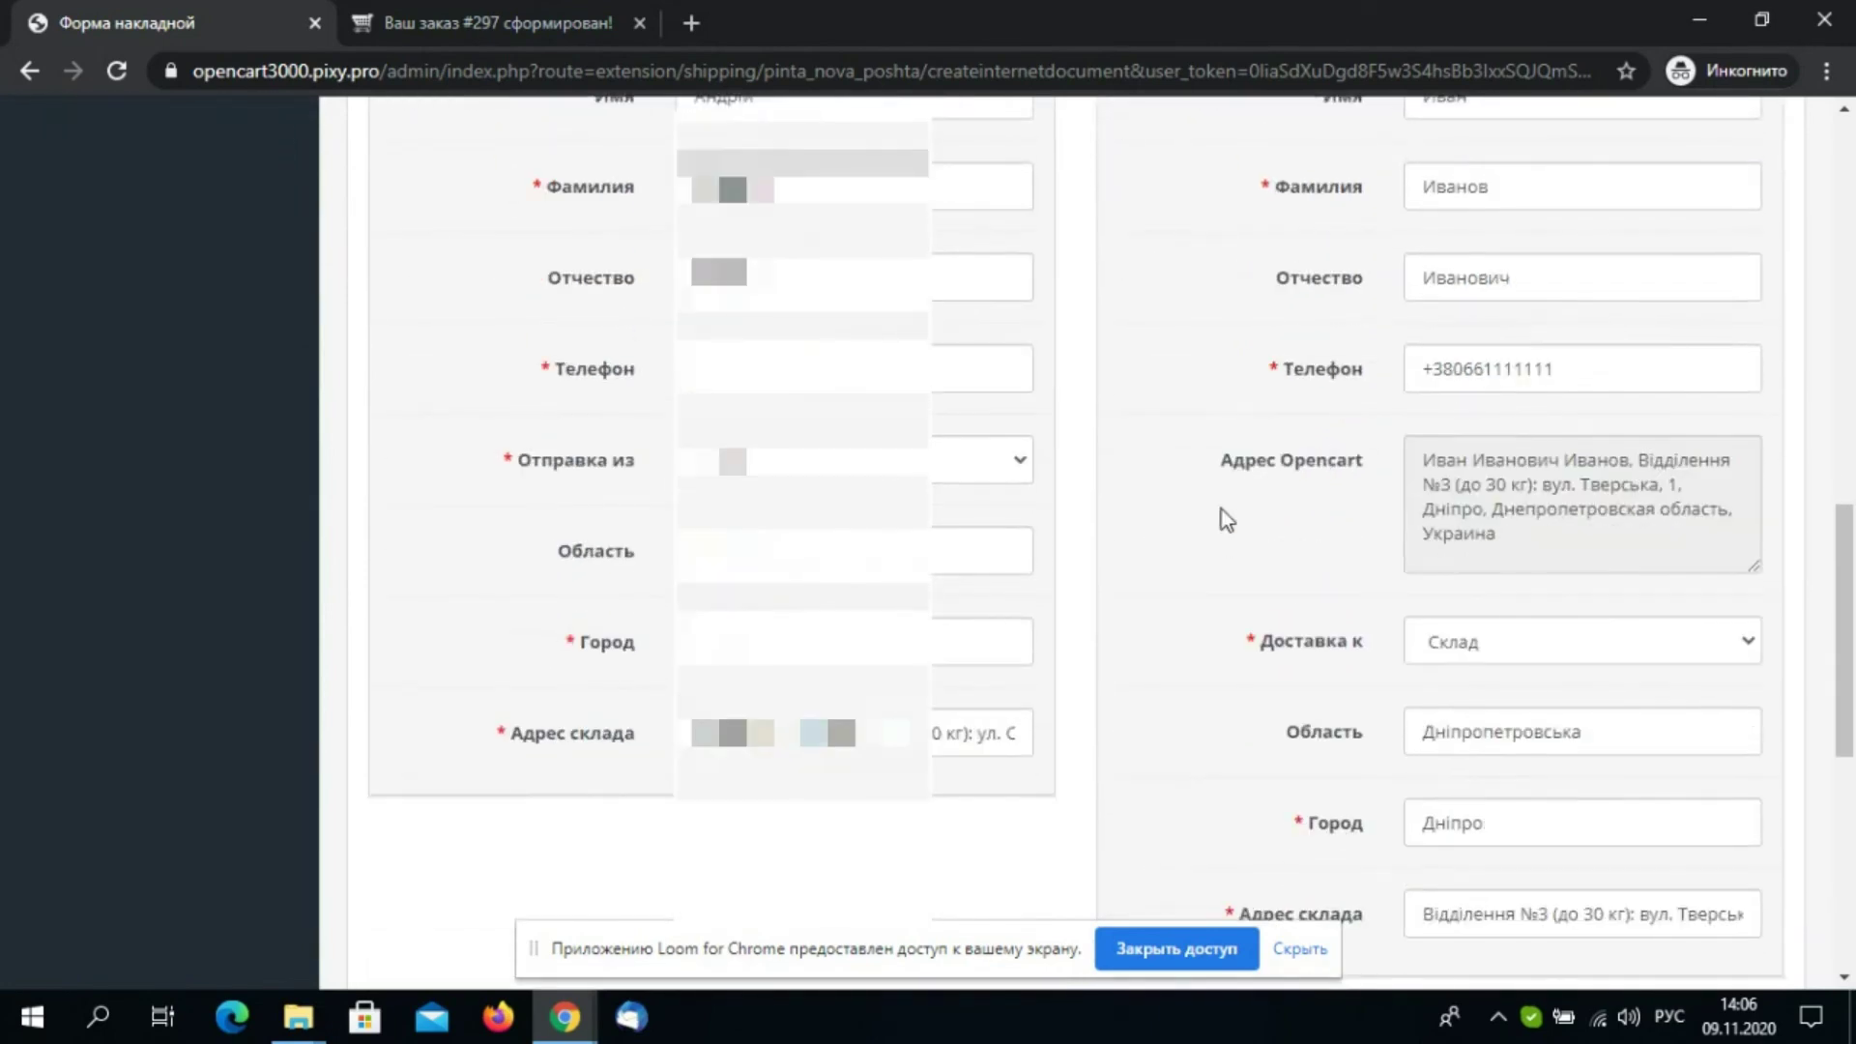
scroll(1210, 515, "down", 2)
scroll(1211, 515, "down", 3)
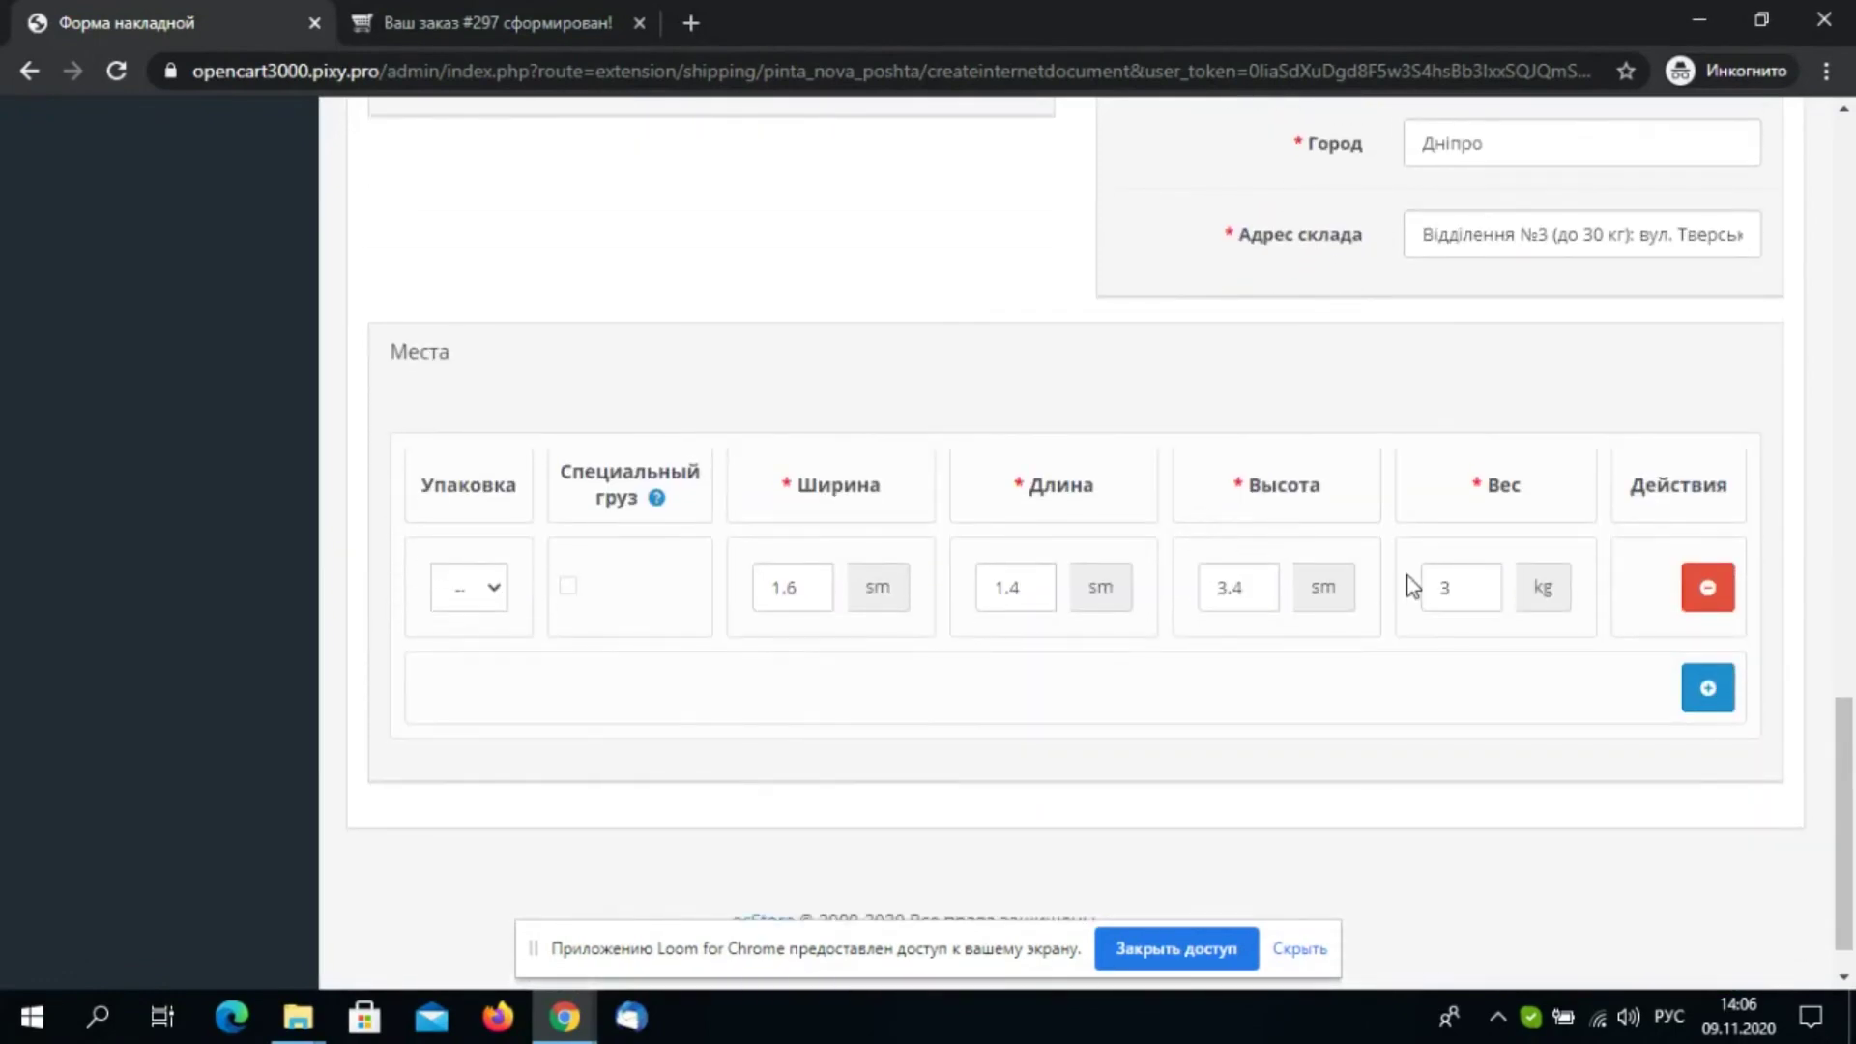
scroll(1409, 584, "down", 1)
scroll(1403, 643, "up", 15)
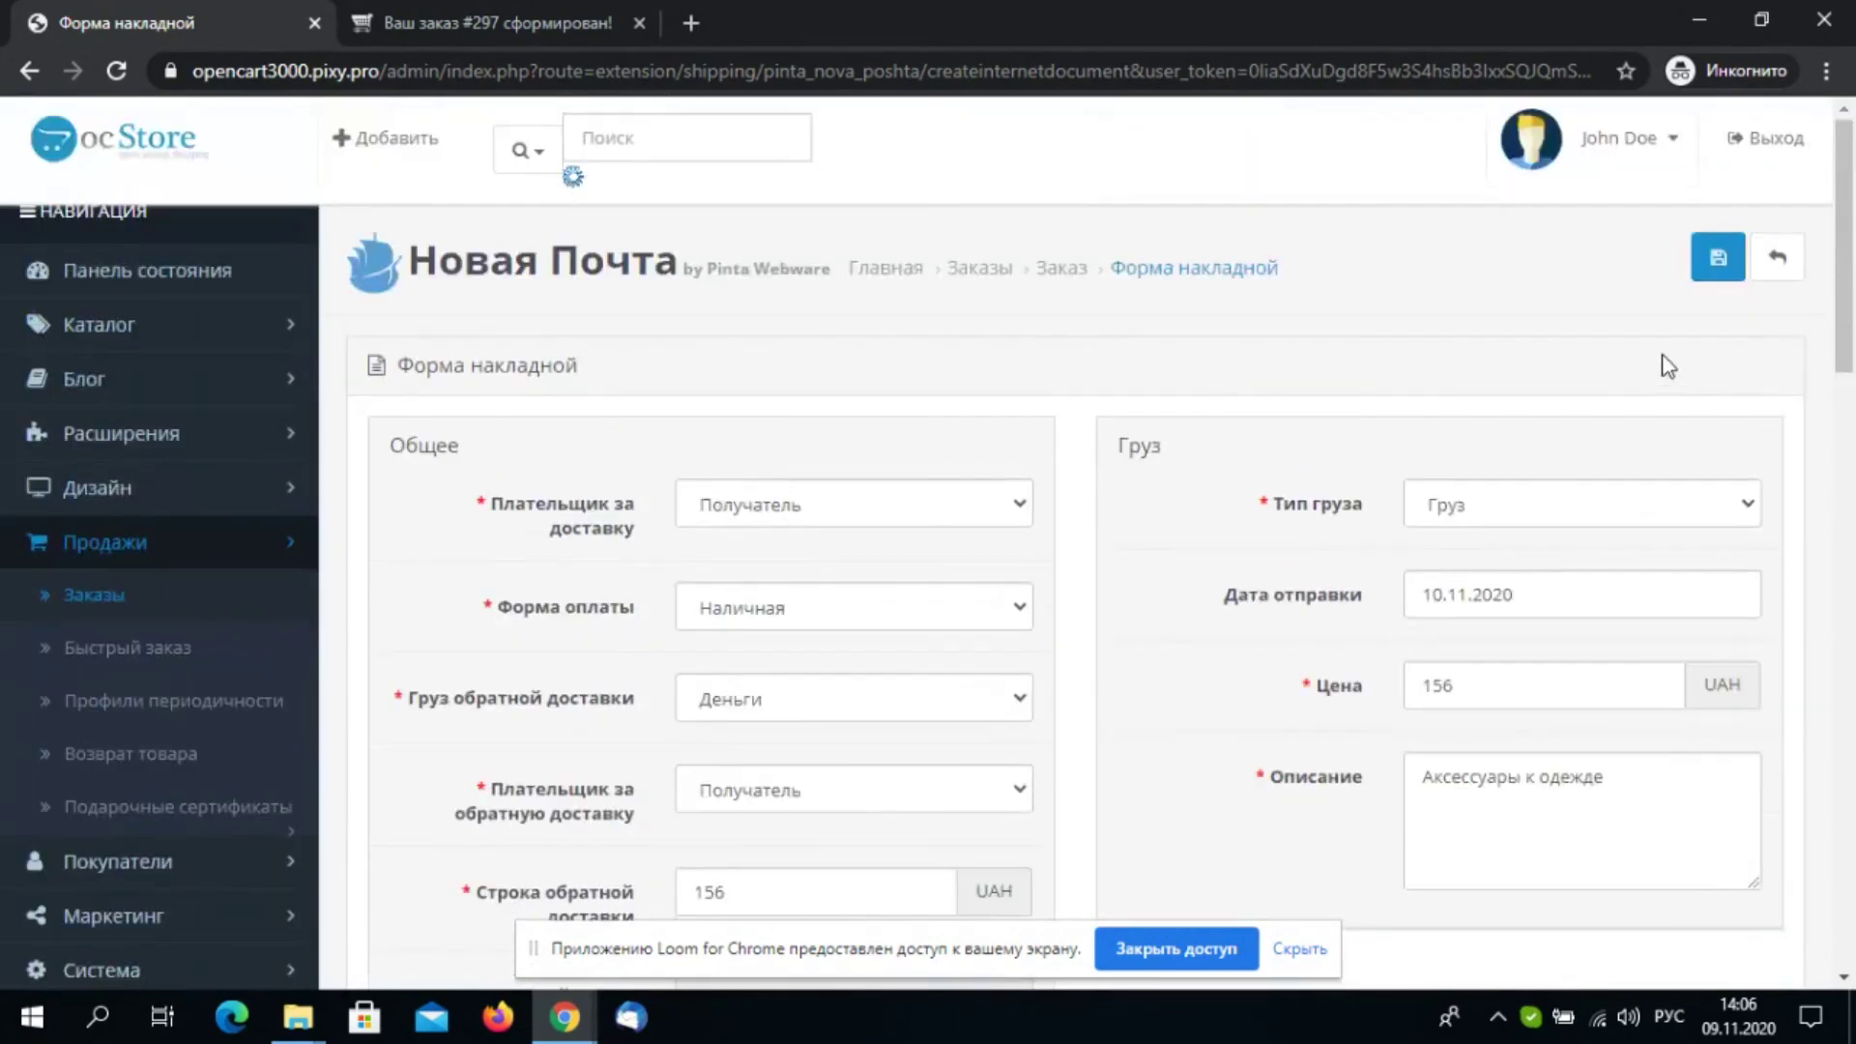
left_click(1718, 257)
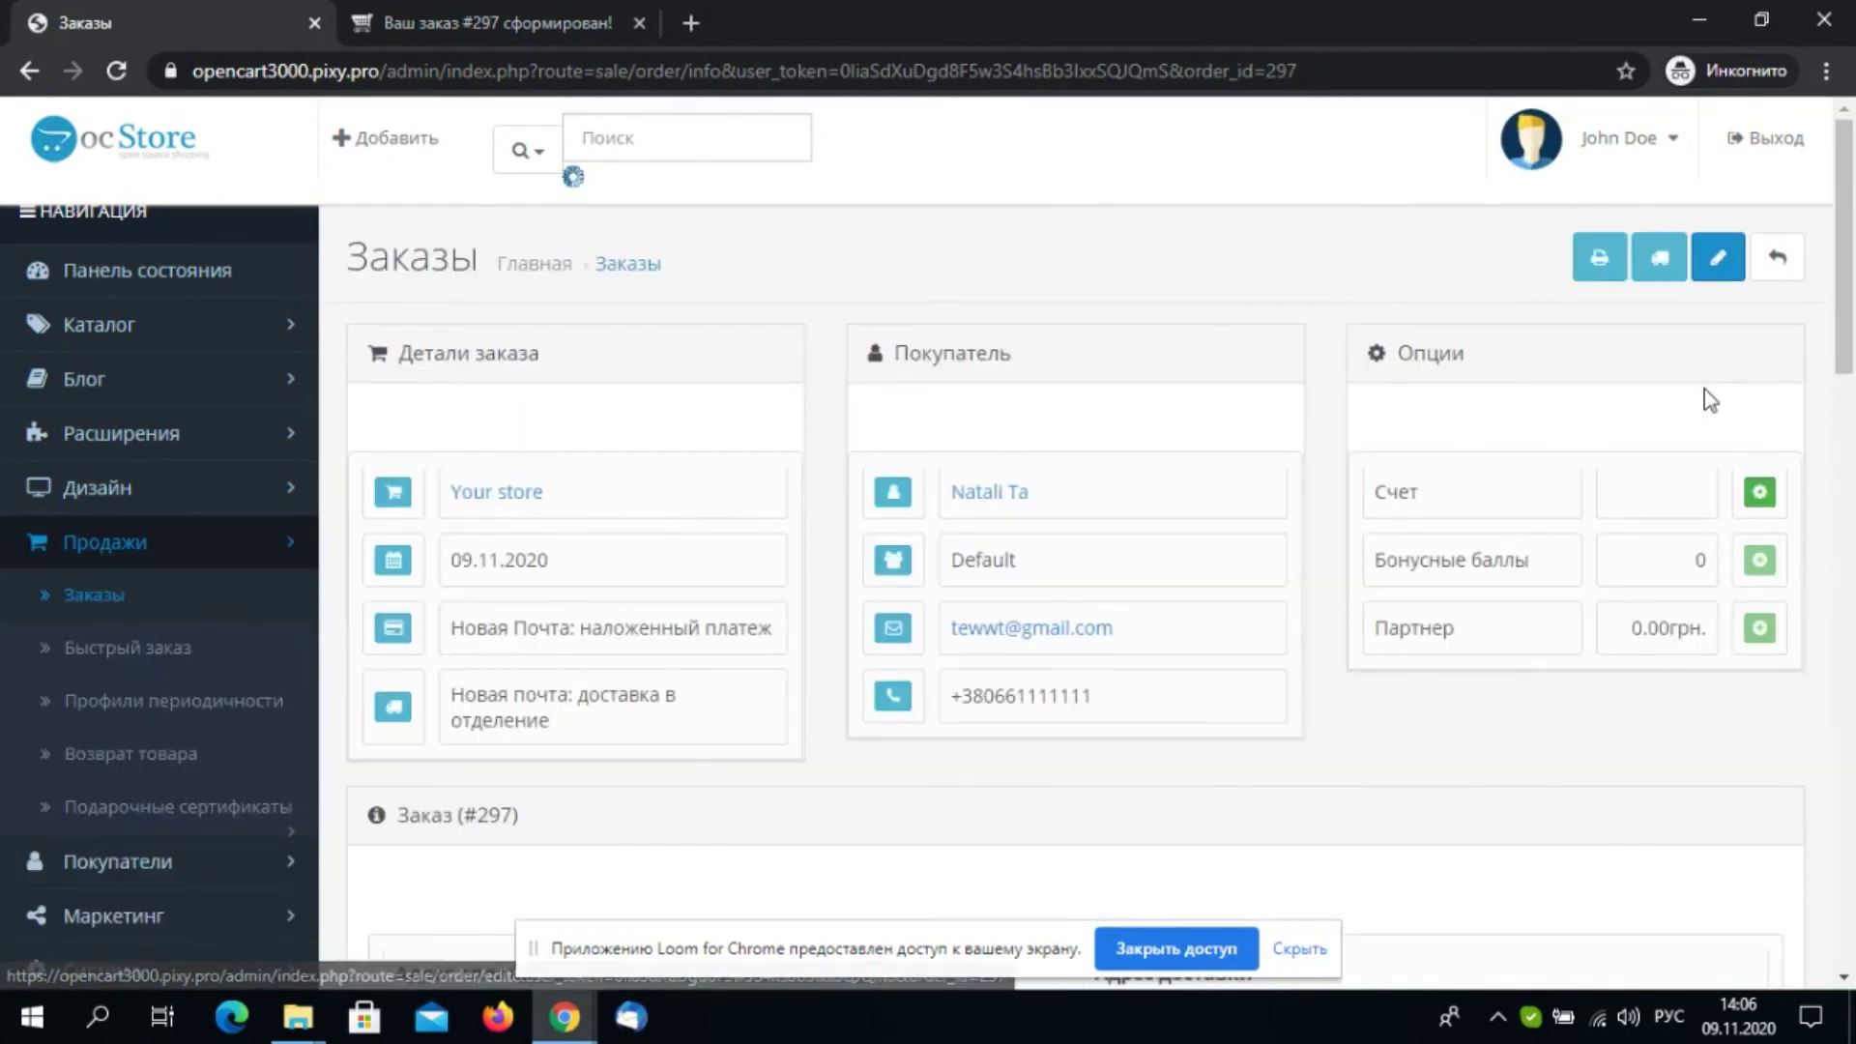
Open the printable Новая Почта waybill from the order's delivery address, view it, and return to the order details
scroll(1645, 436, "down", 7)
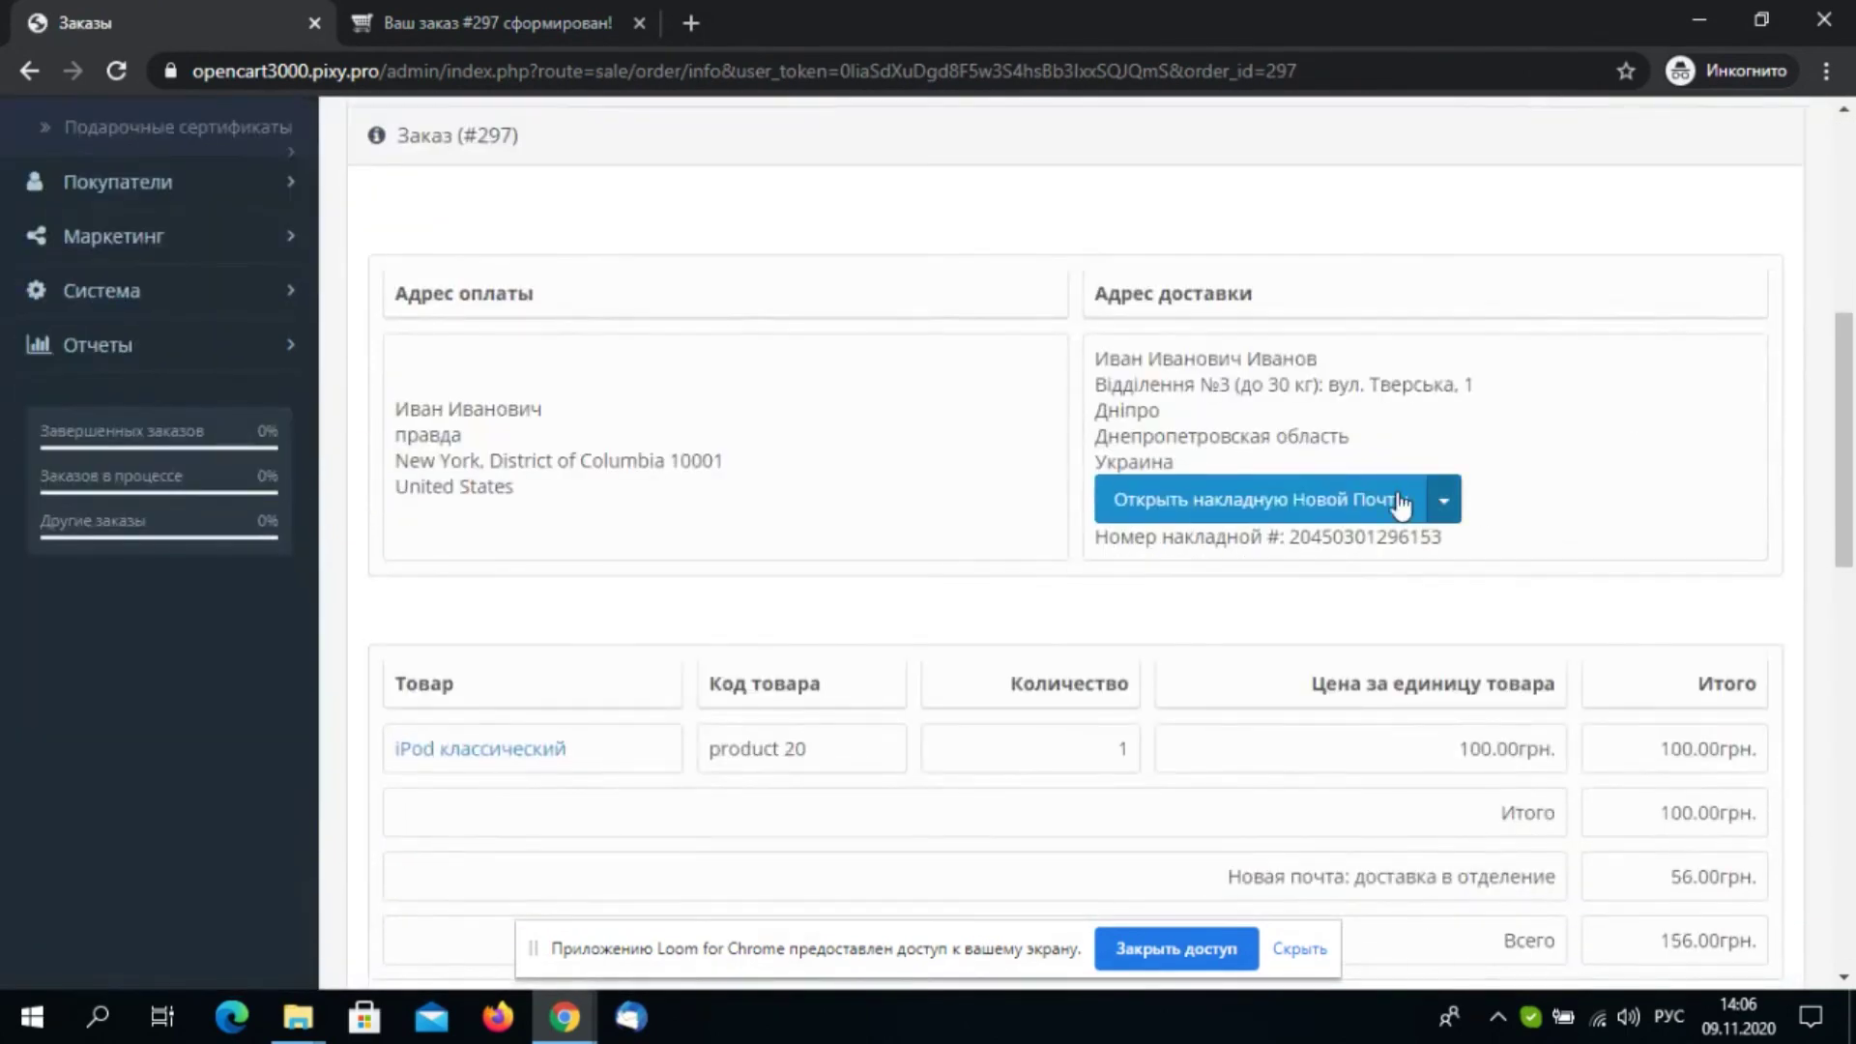
left_click(1316, 499)
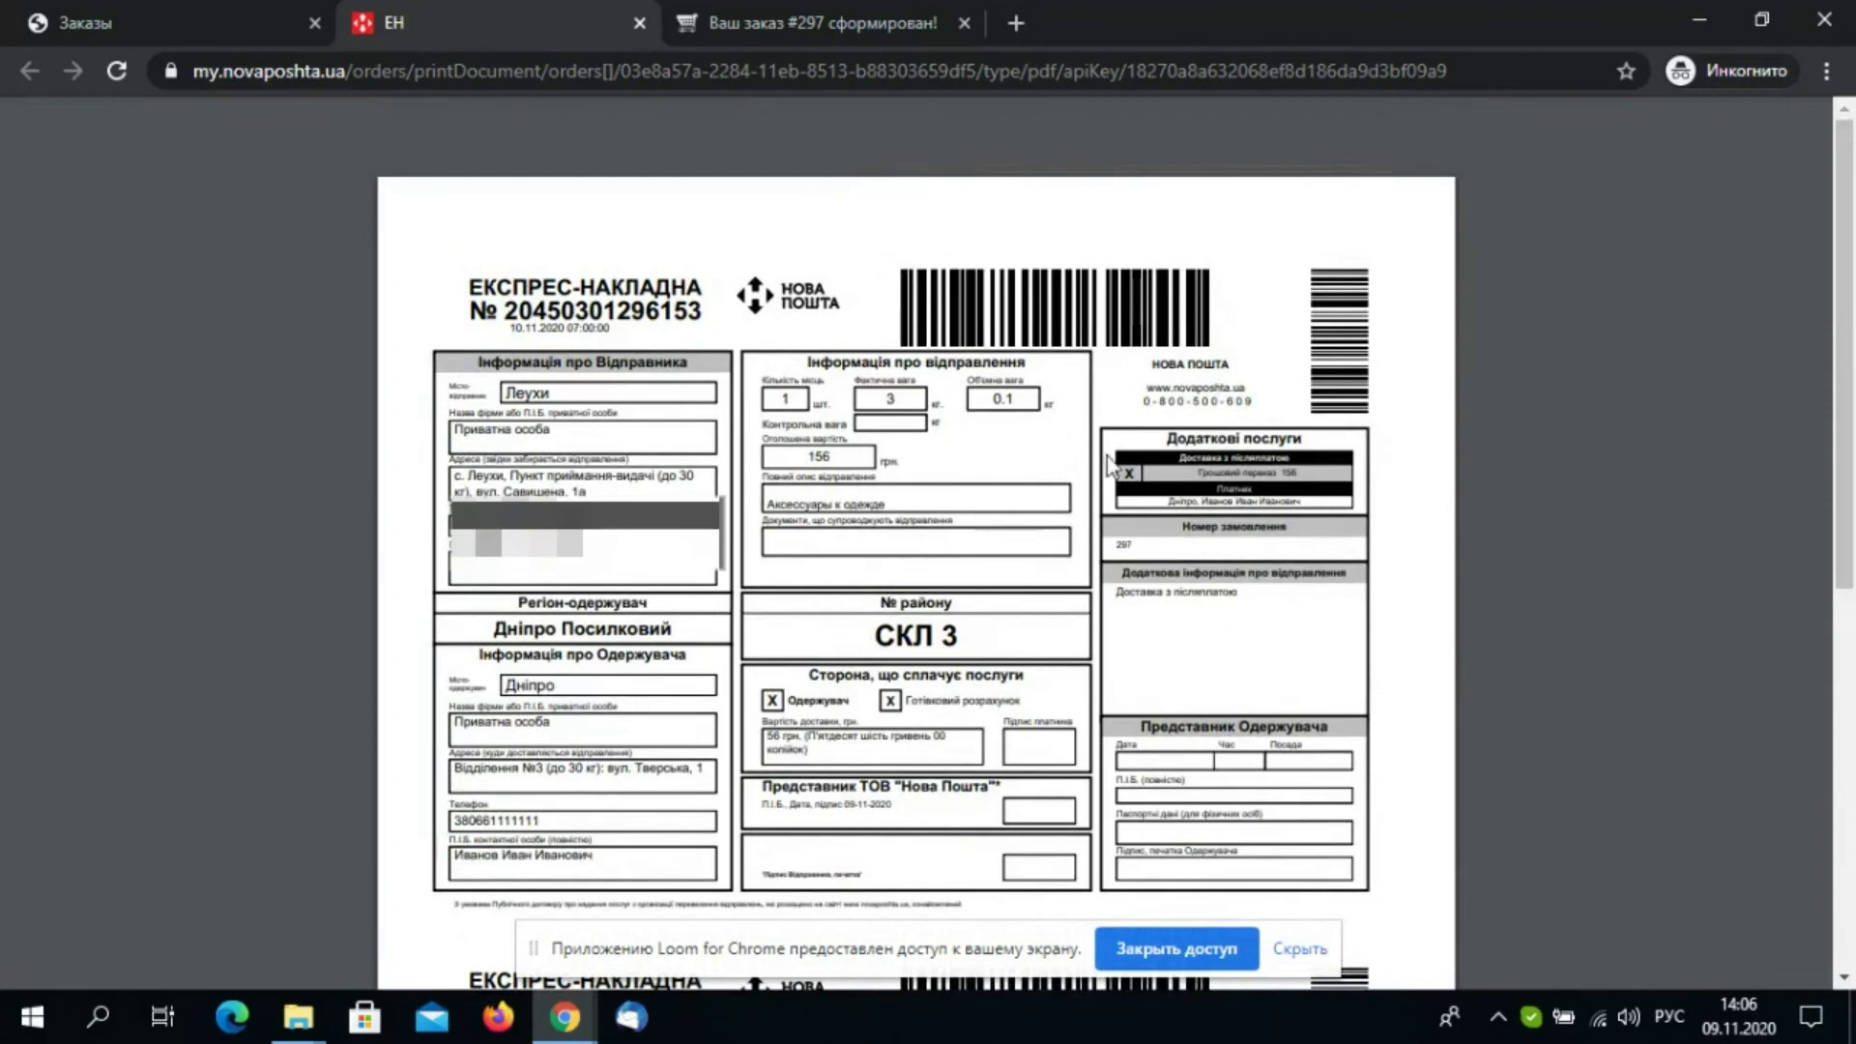
left_click(193, 29)
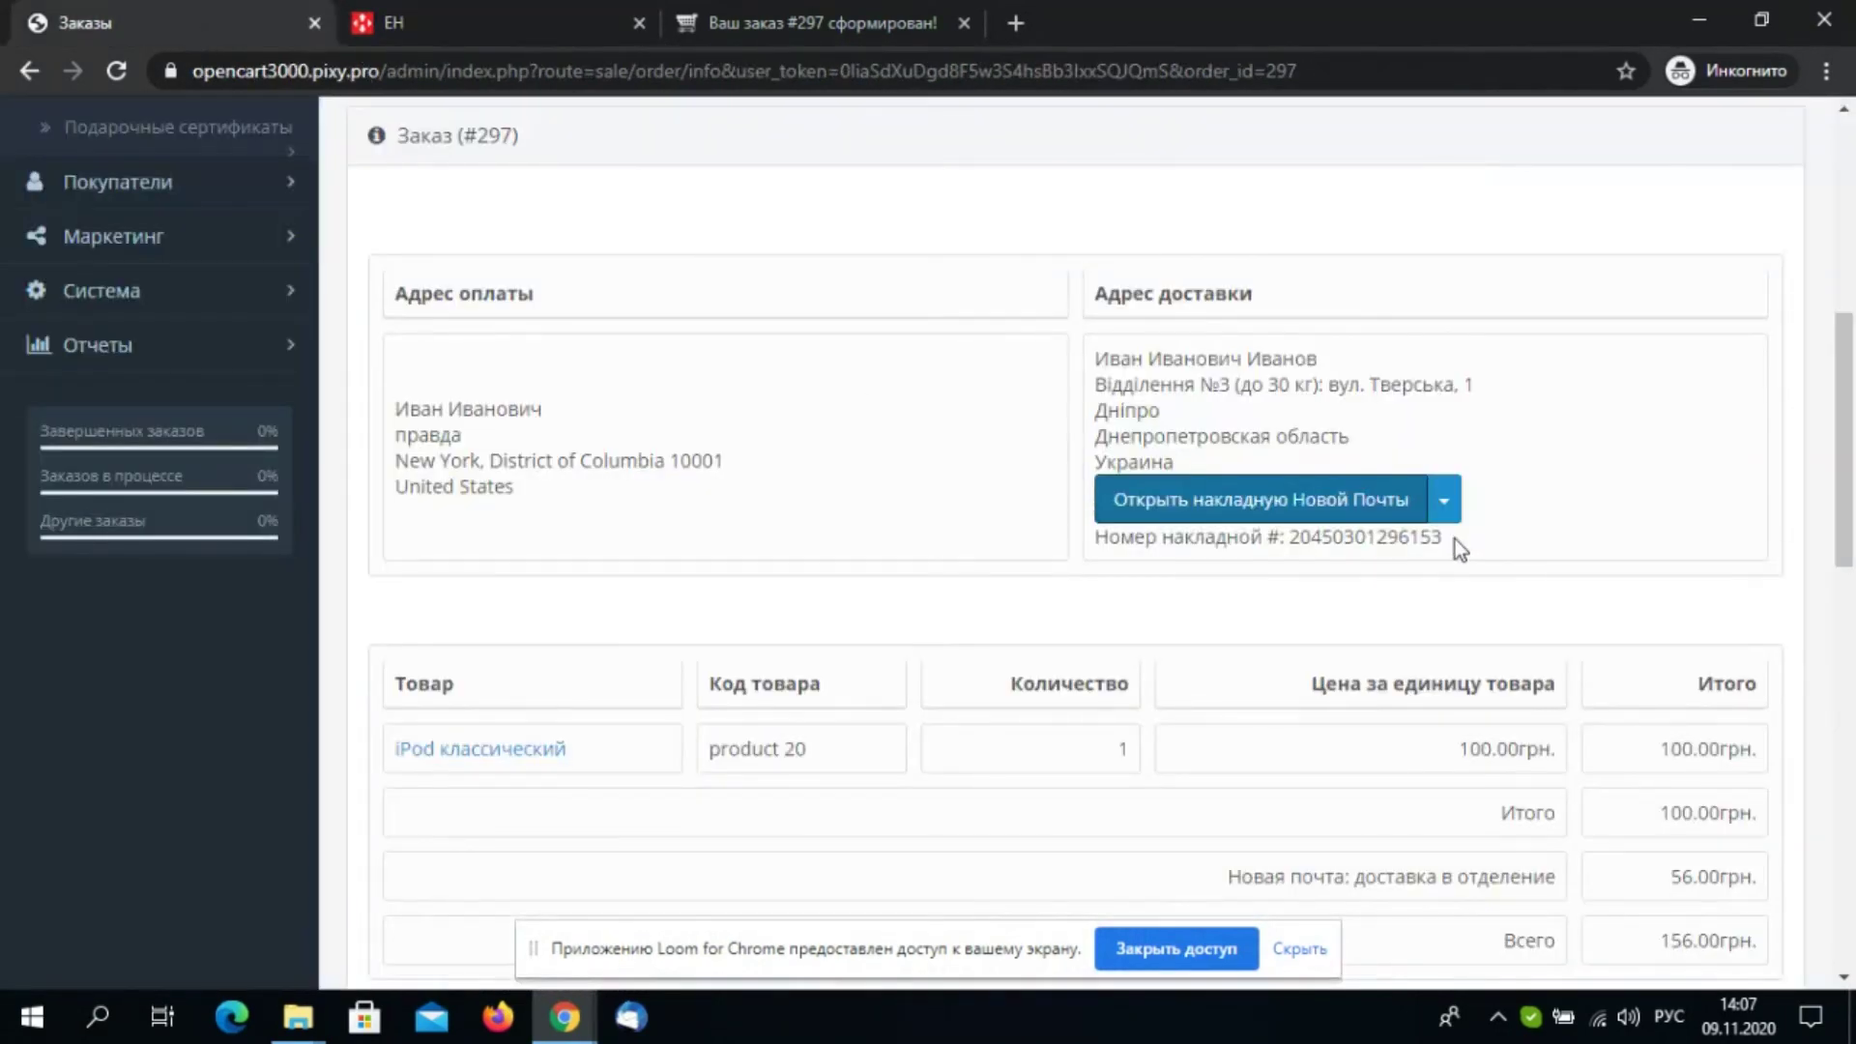
Open the order's parcel marking label in the standard format and in the zebra format from the waybill options
left_click(1453, 512)
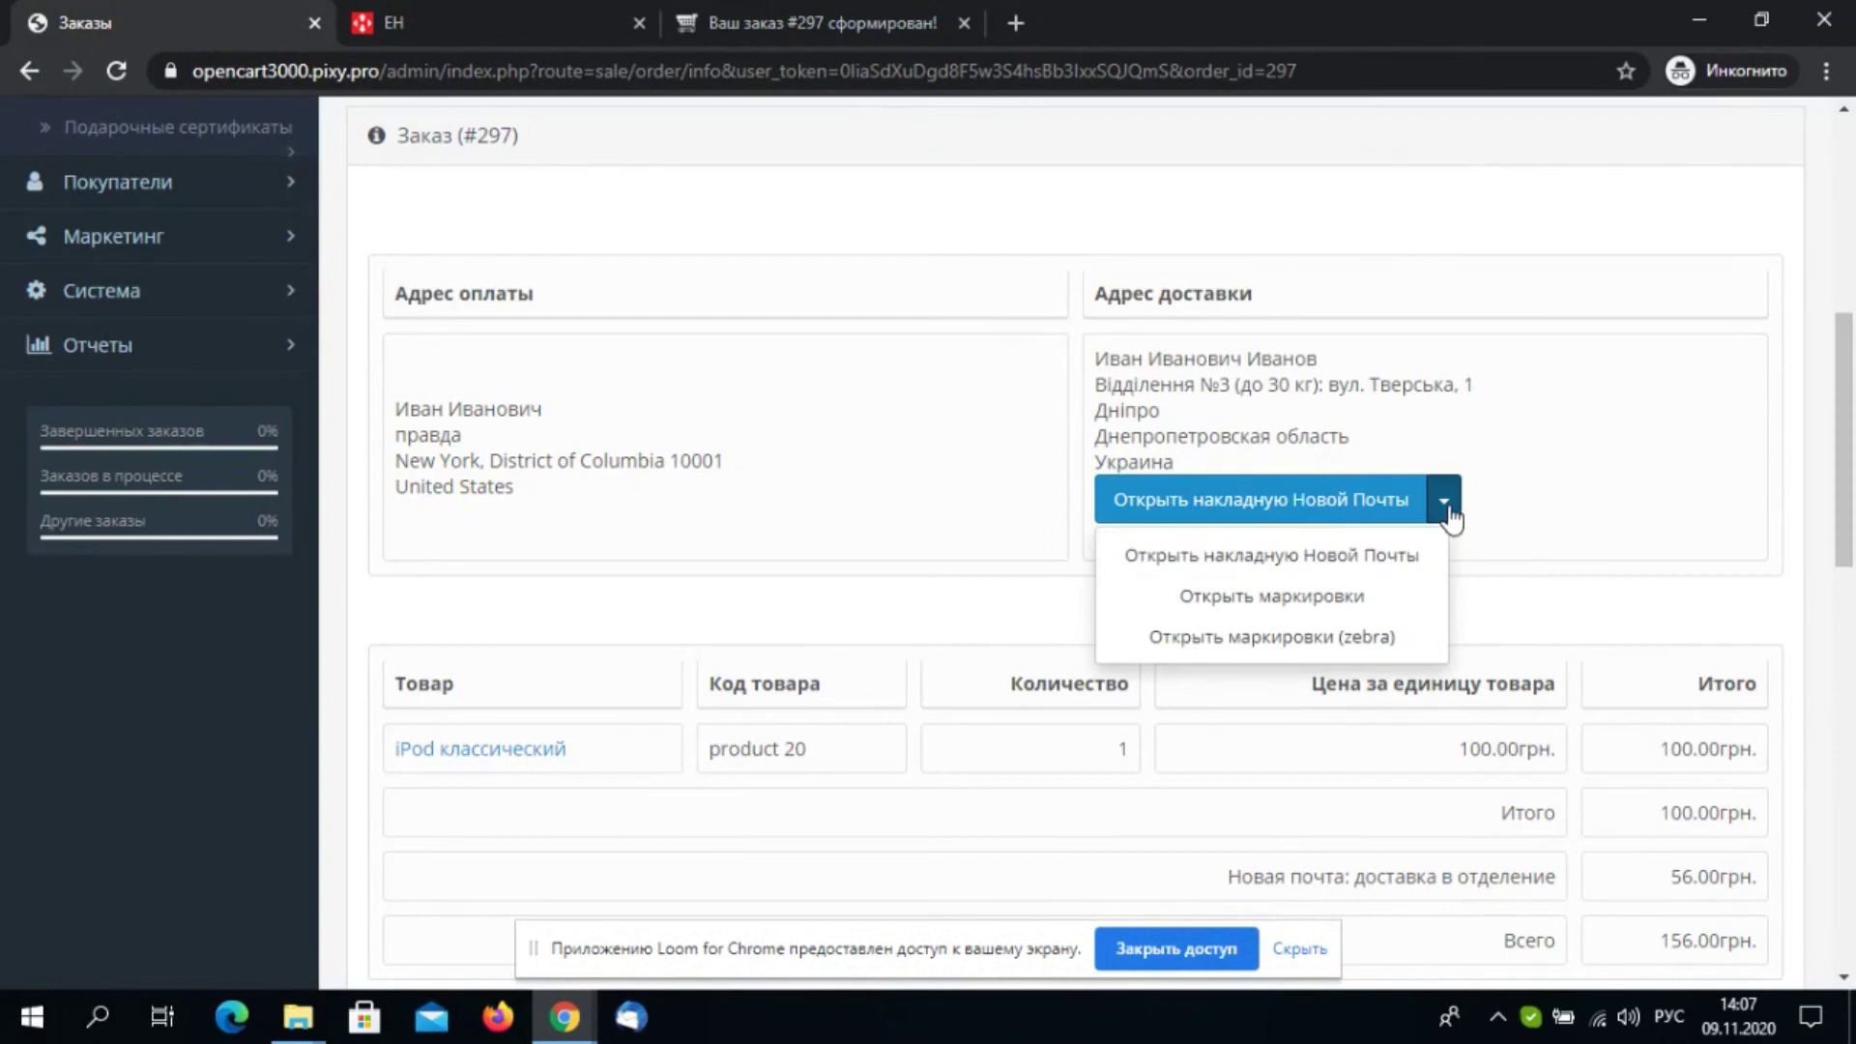
left_click(1348, 599)
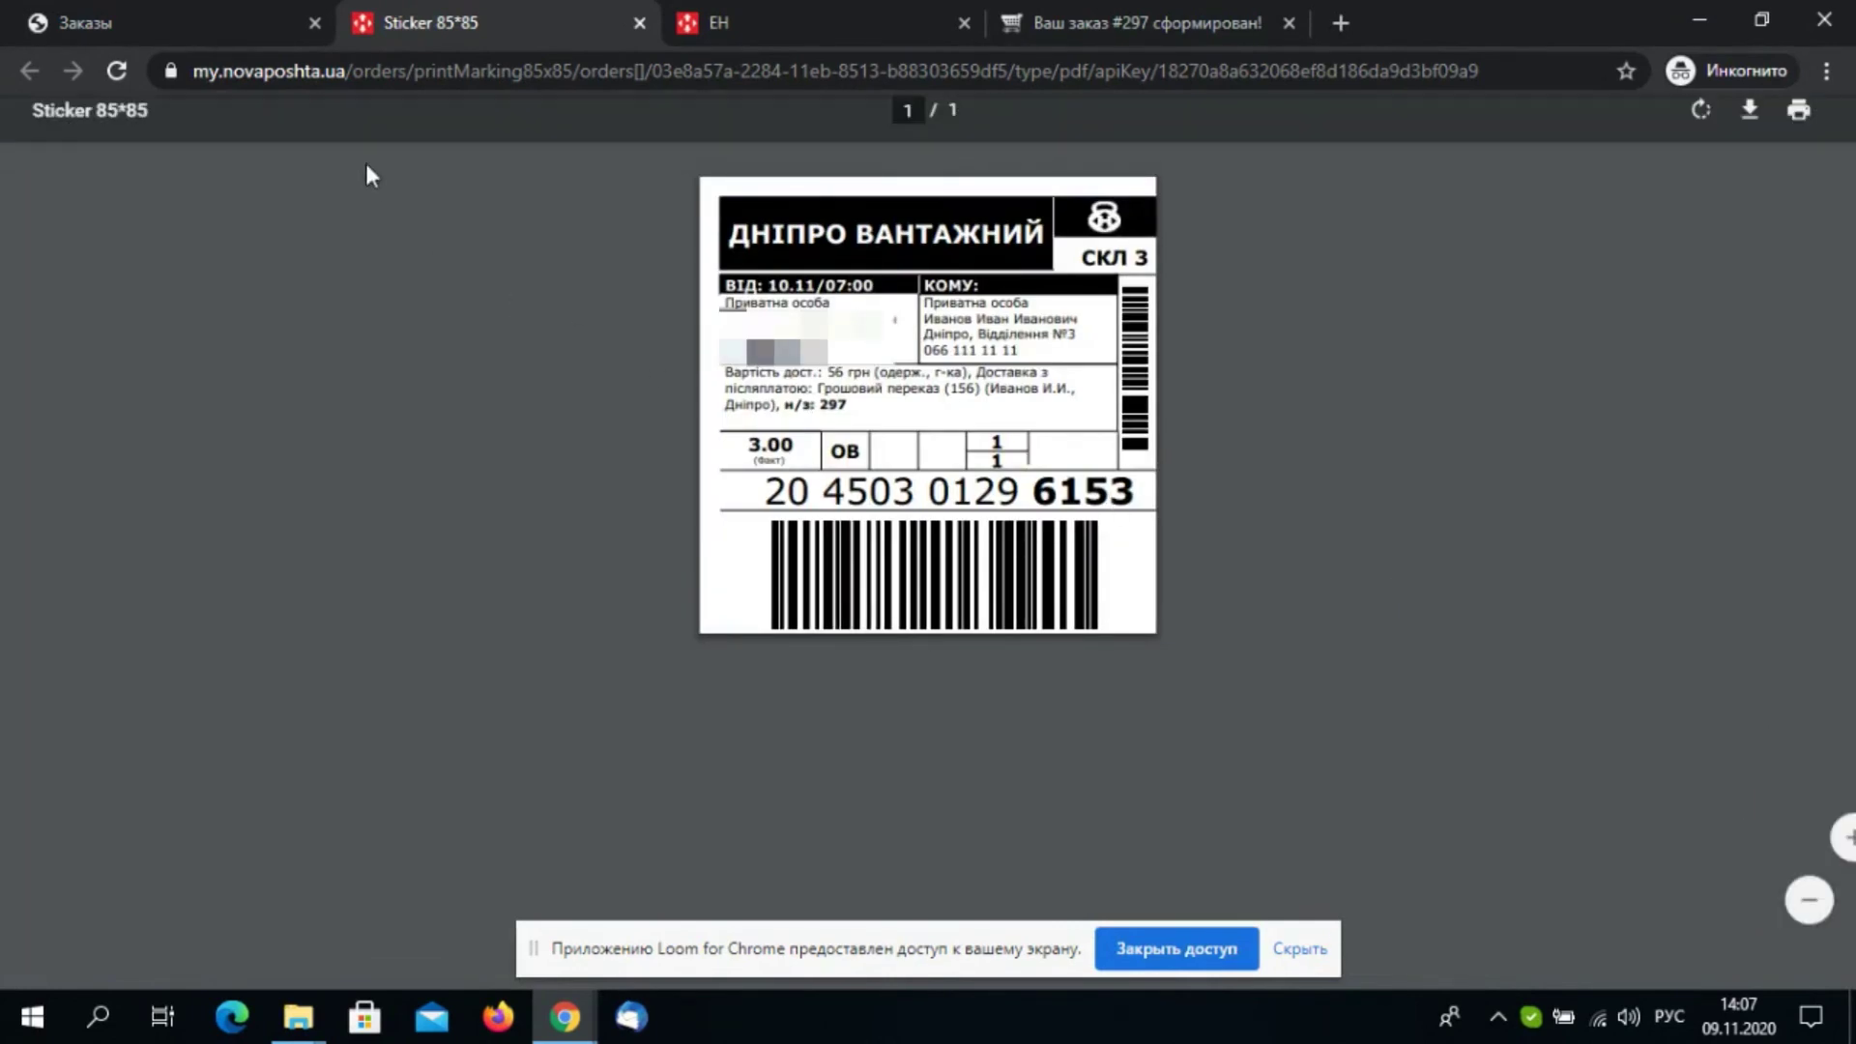
left_click(203, 19)
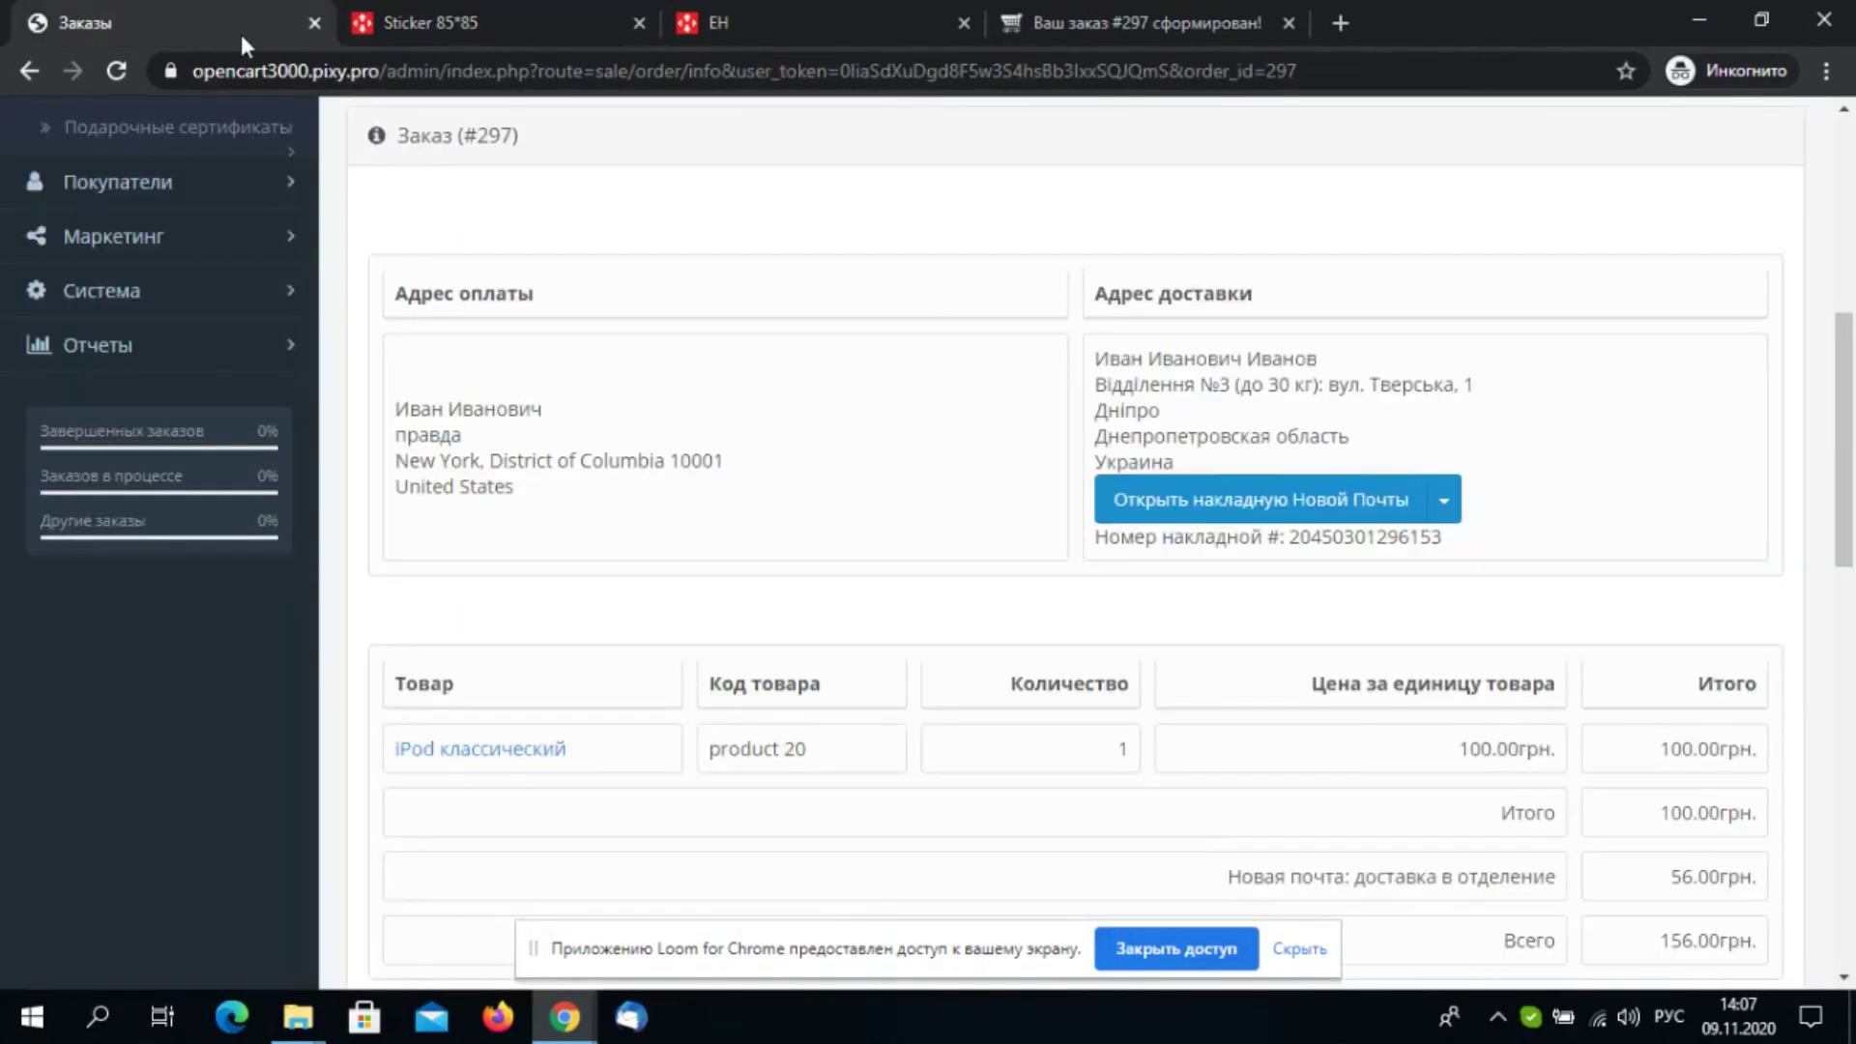
left_click(1445, 500)
left_click(1372, 638)
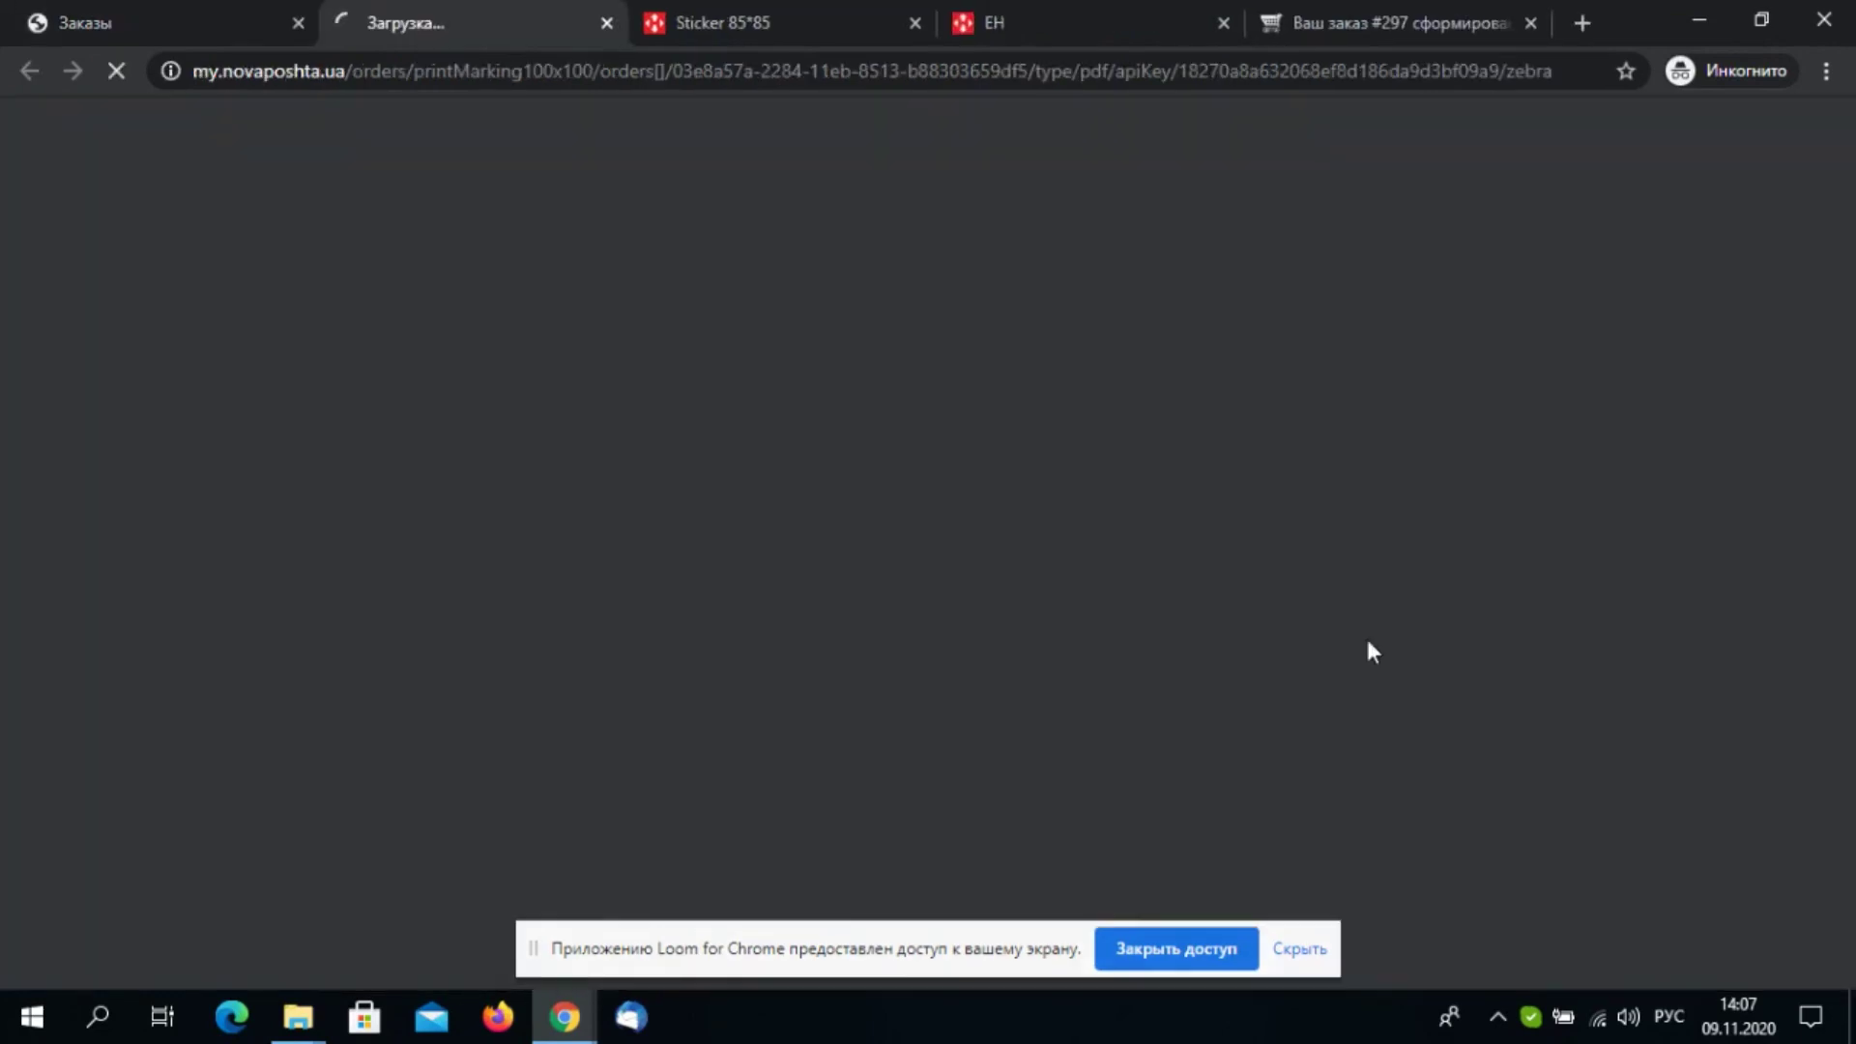